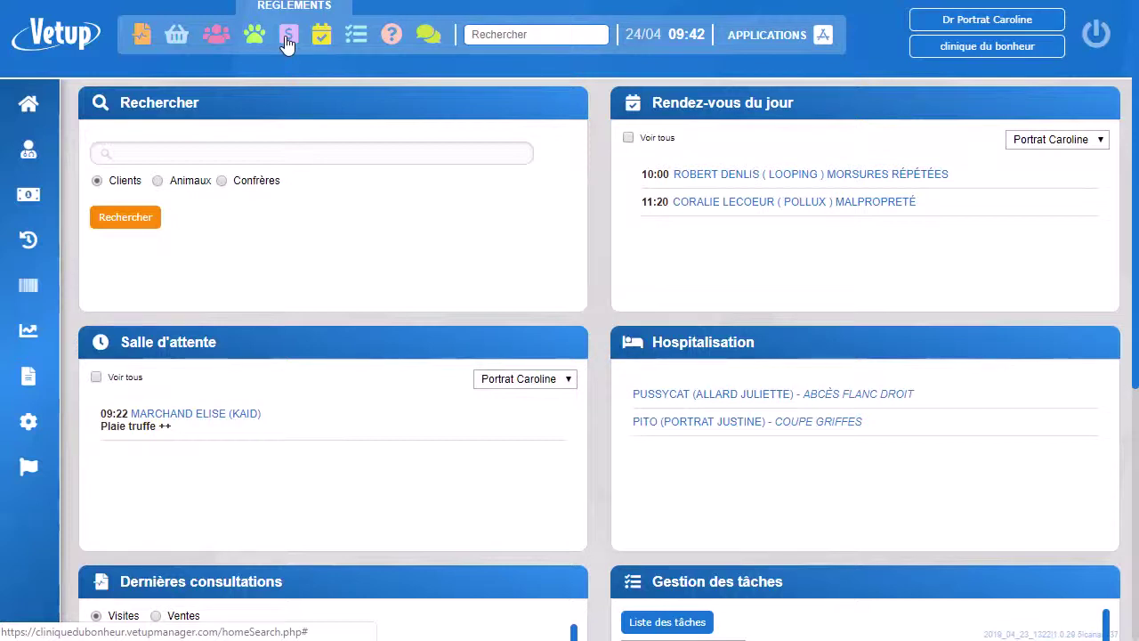
Open the appointment calendar in week view and look over the appointments from 22/04/2019 to 28/04/2019.
mouse_move(21, 143)
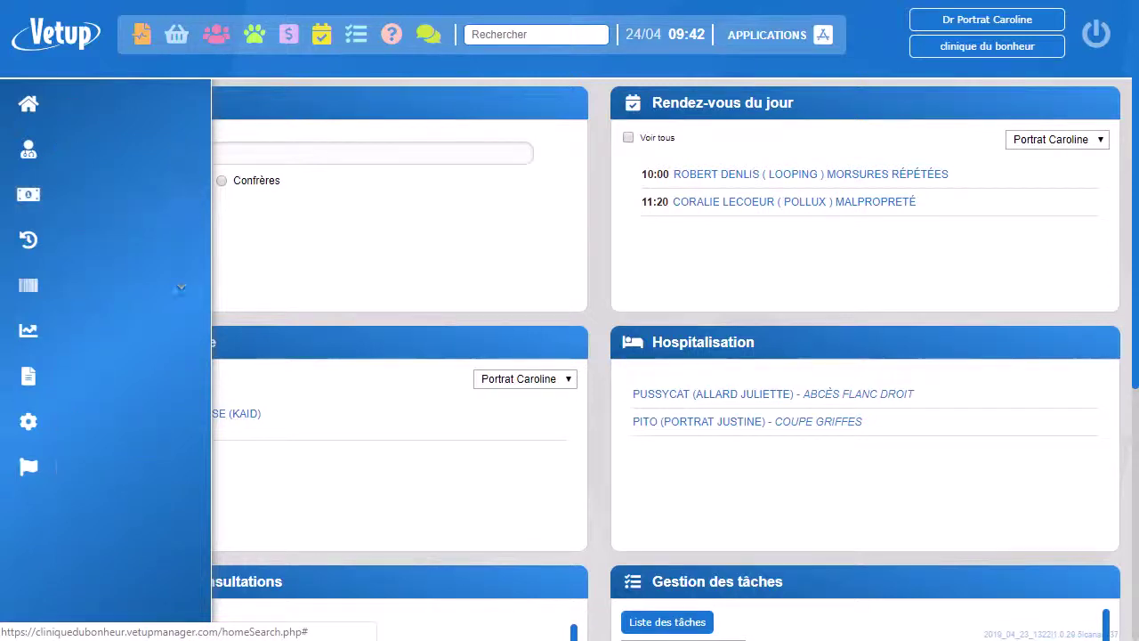
click(318, 37)
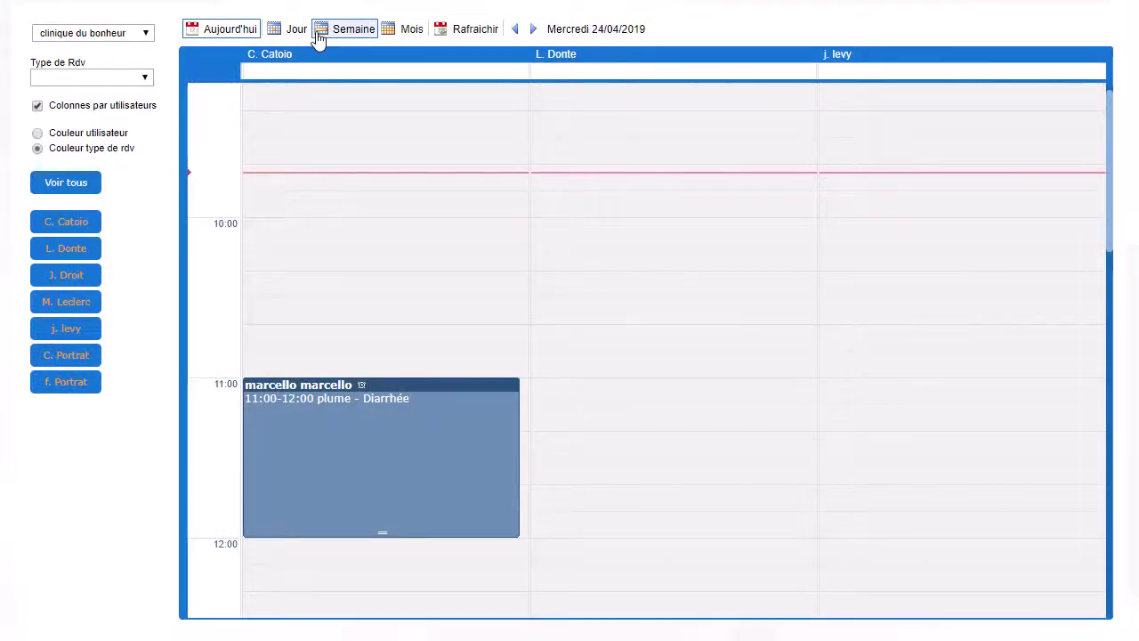
click(337, 35)
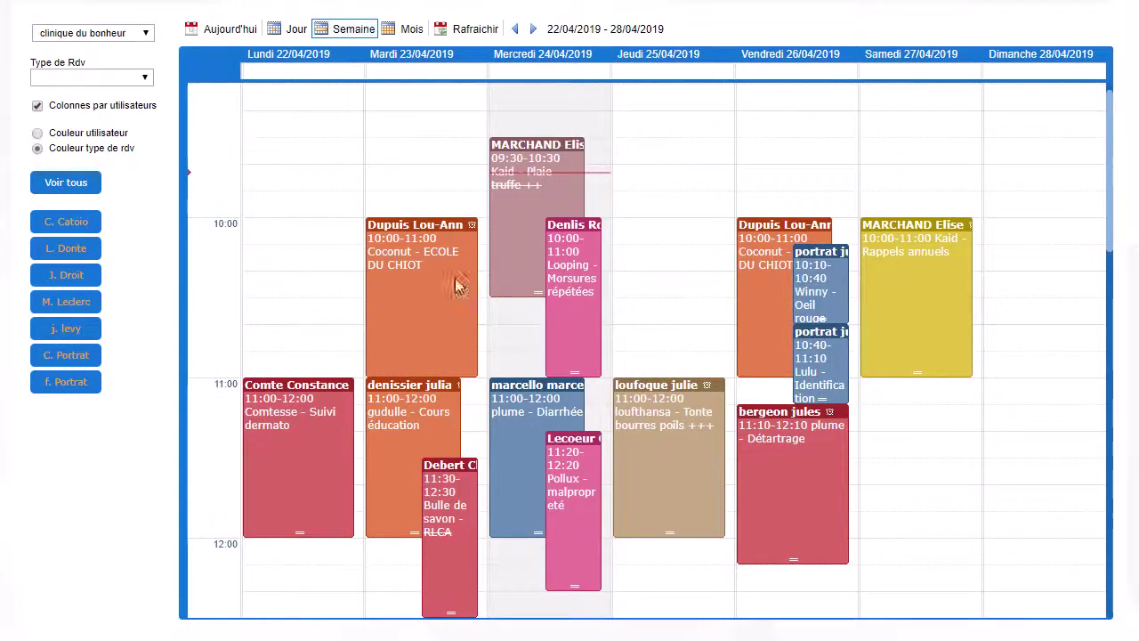
scroll(494, 347, down, 4)
scroll(497, 349, down, 2)
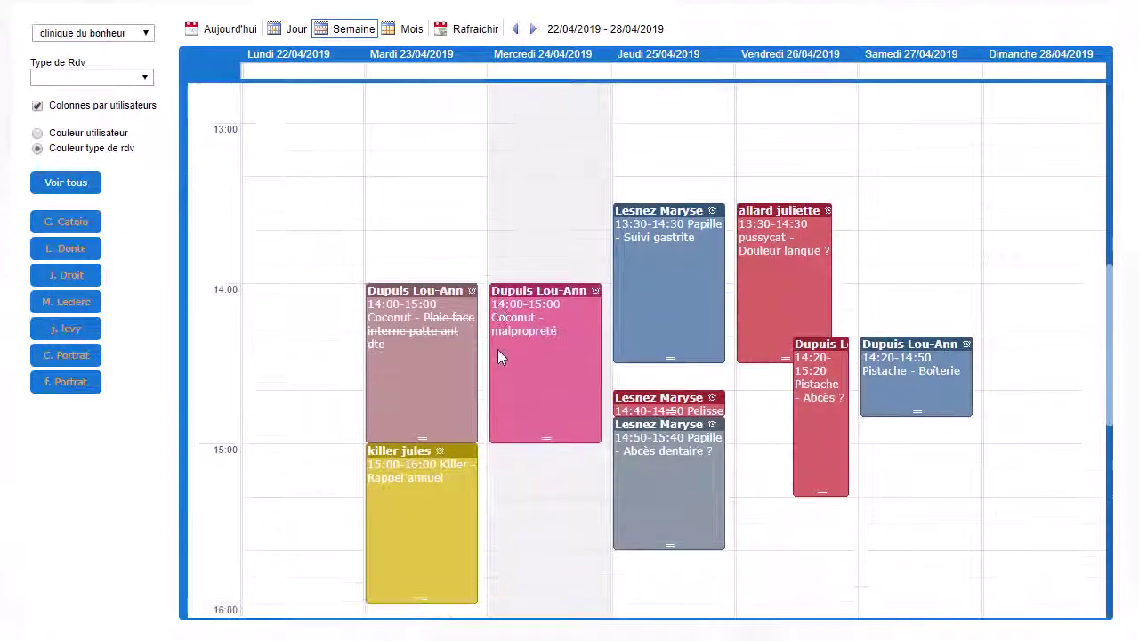
scroll(498, 356, up, 5)
scroll(497, 356, up, 3)
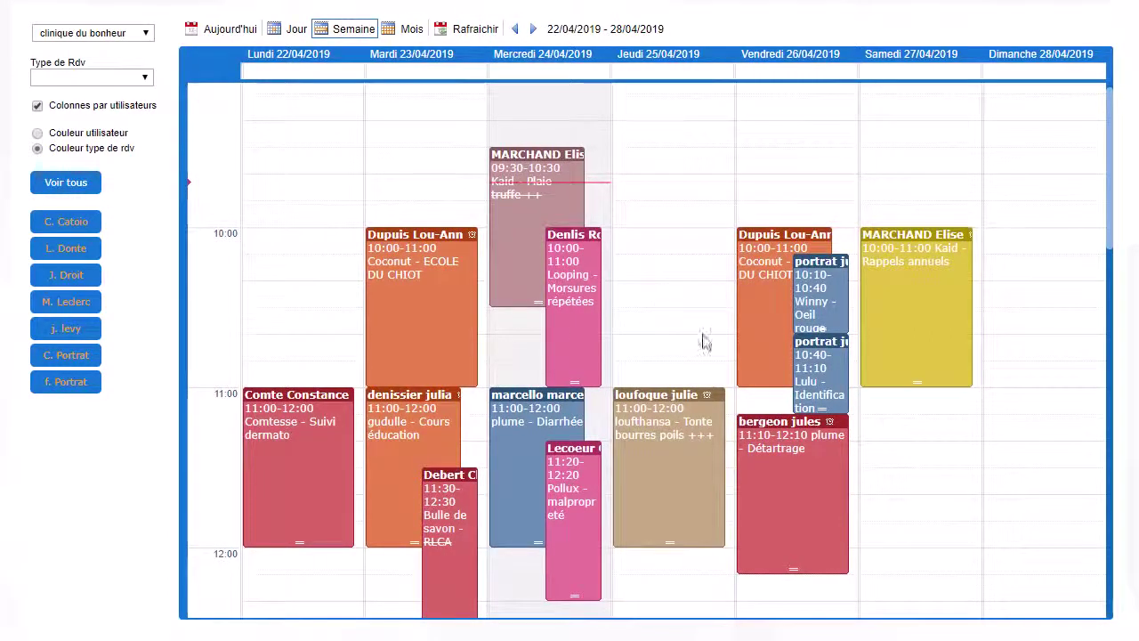
Enable the email confirmation, email reminder and SMS reminder for Winny's 26/04/2019 10:10 "Oeil rouge" appointment, and save it.
click(819, 288)
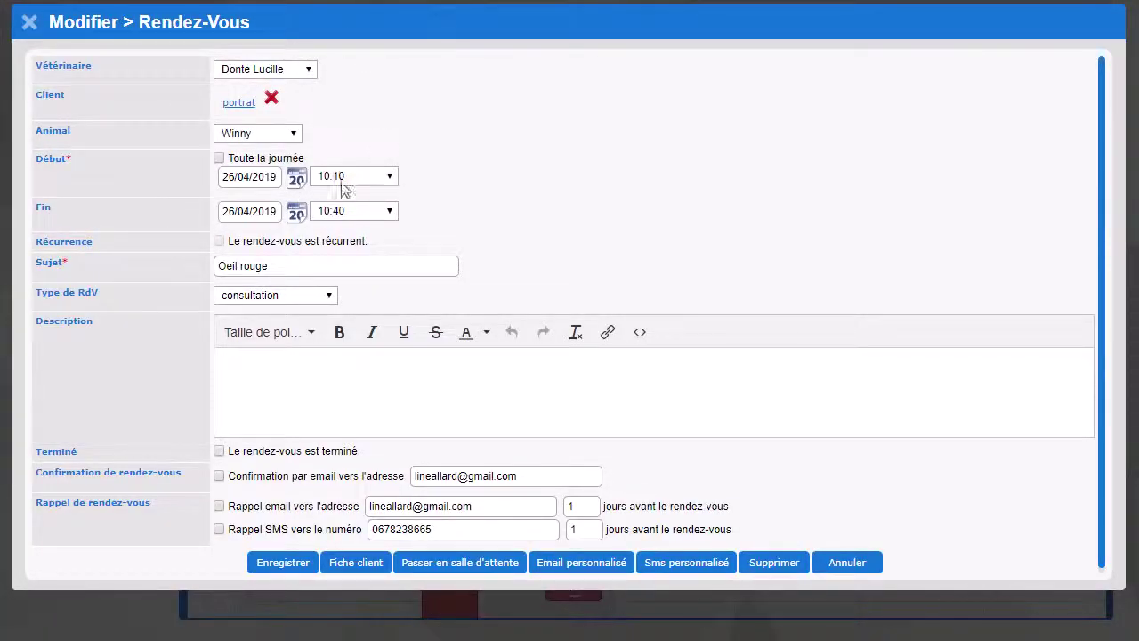
scroll(503, 196, down, 1)
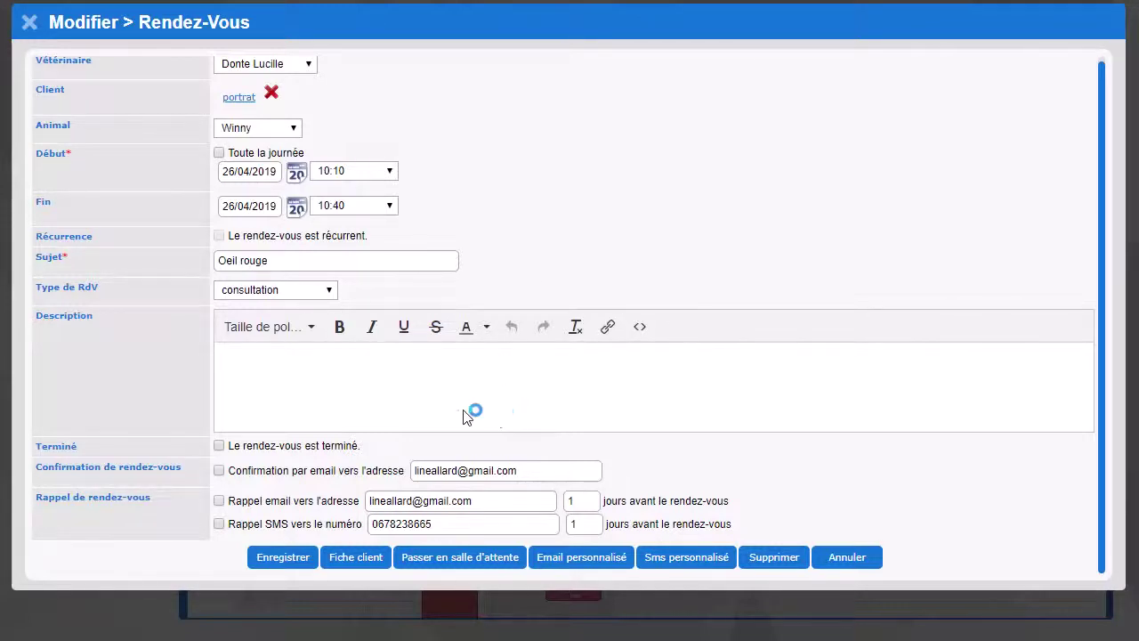
click(220, 472)
click(219, 501)
click(219, 525)
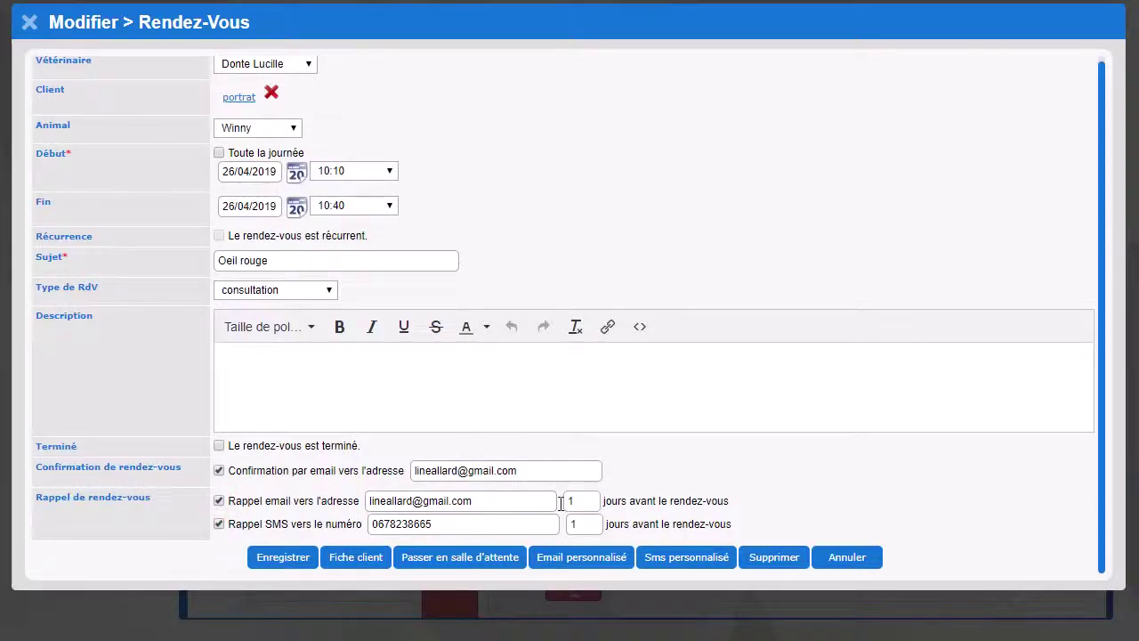
click(299, 555)
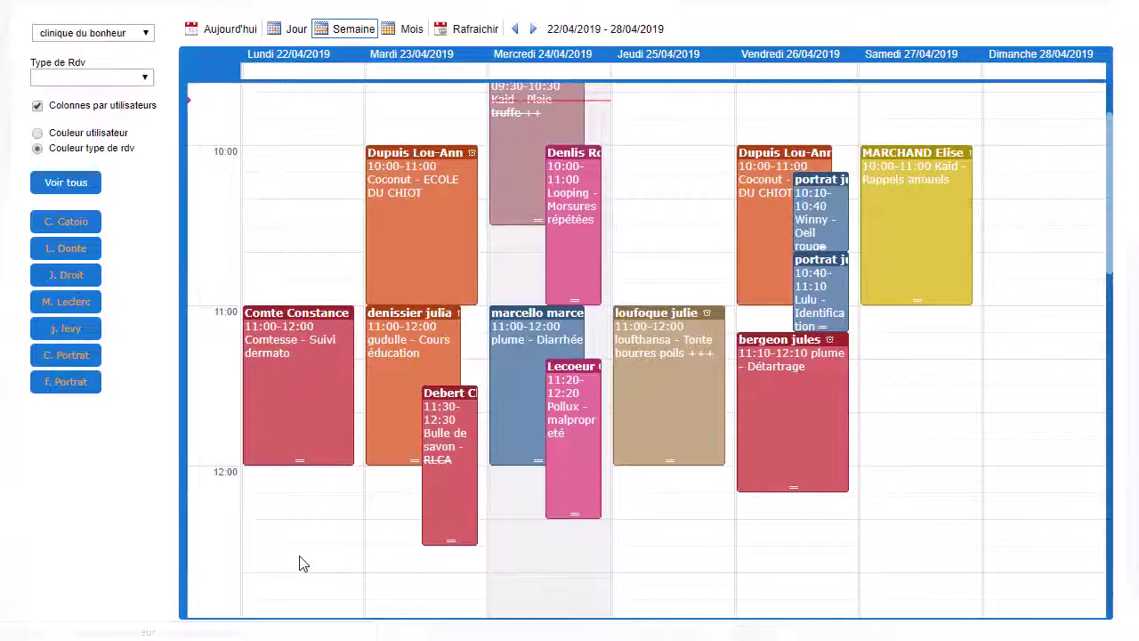
Reopen Winny's appointment to check its list of email and SMS notifications, and close it without changes.
click(828, 219)
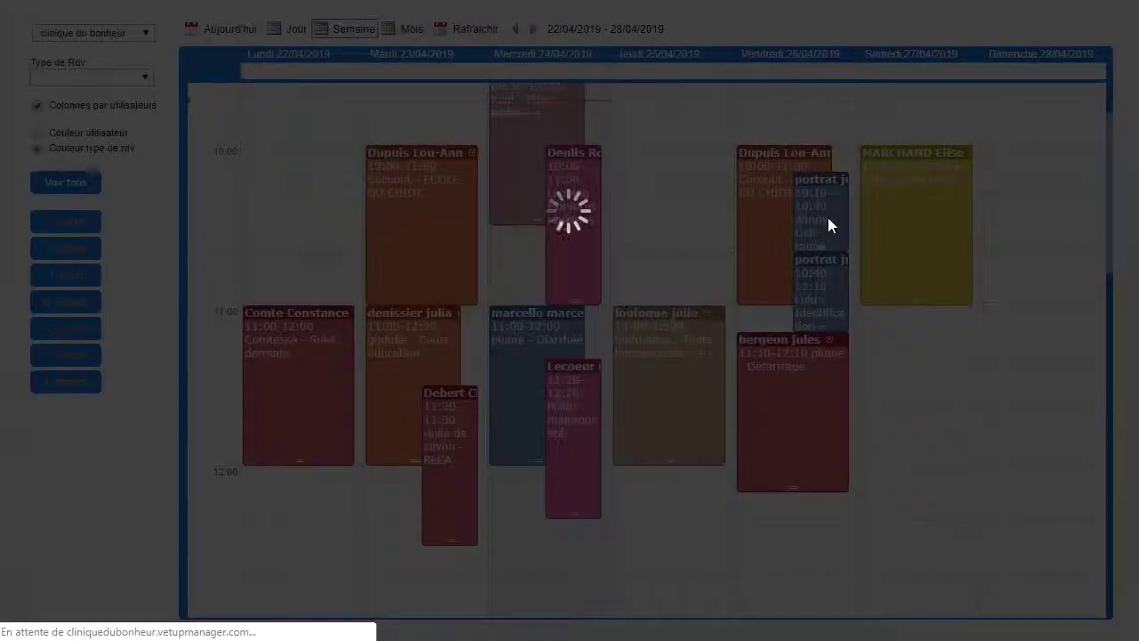
scroll(828, 225, down, 2)
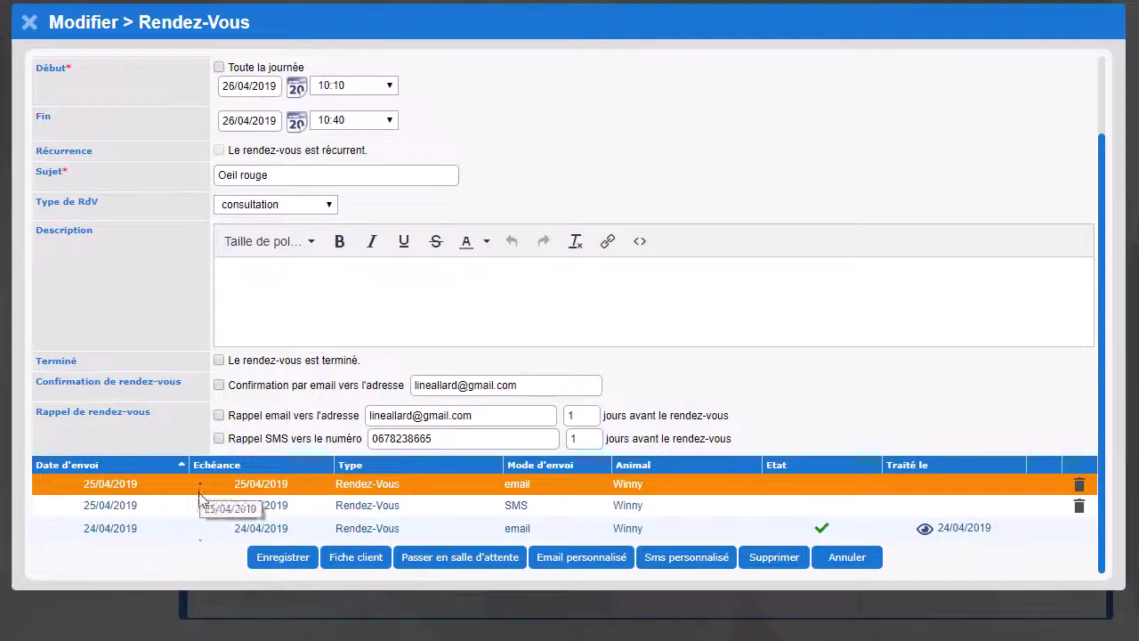
click(192, 535)
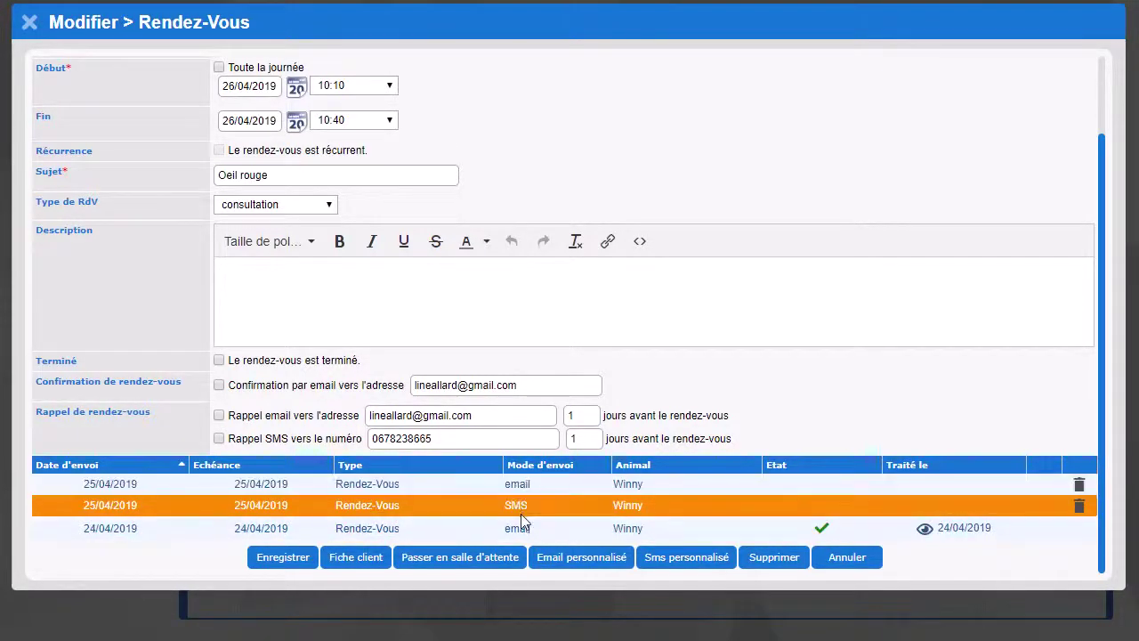
scroll(606, 324, up, 1)
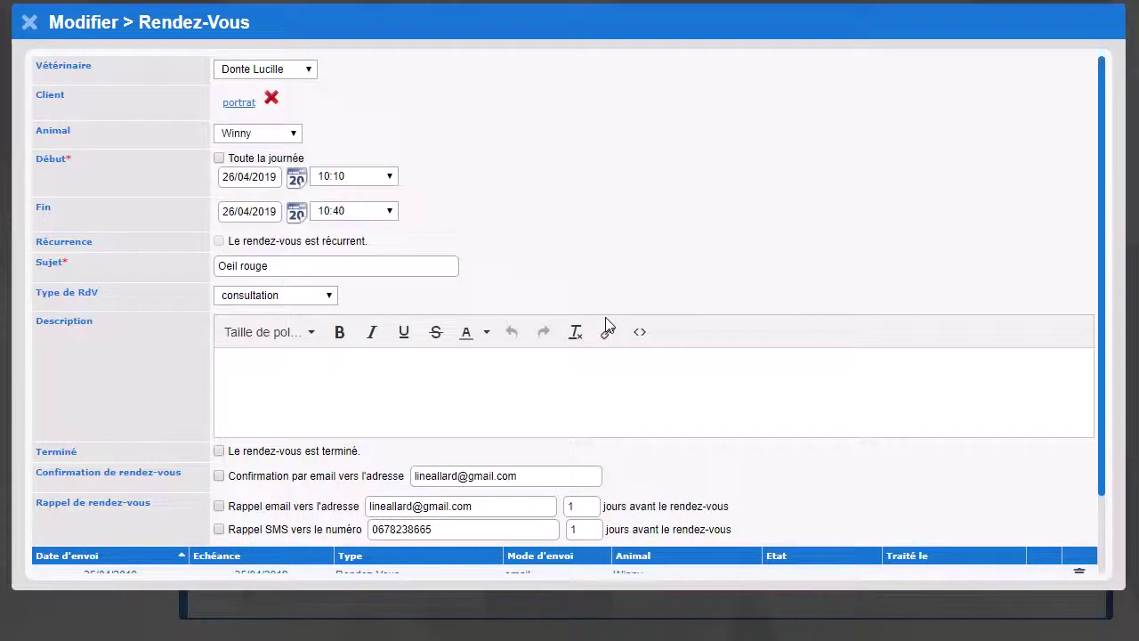
click(29, 25)
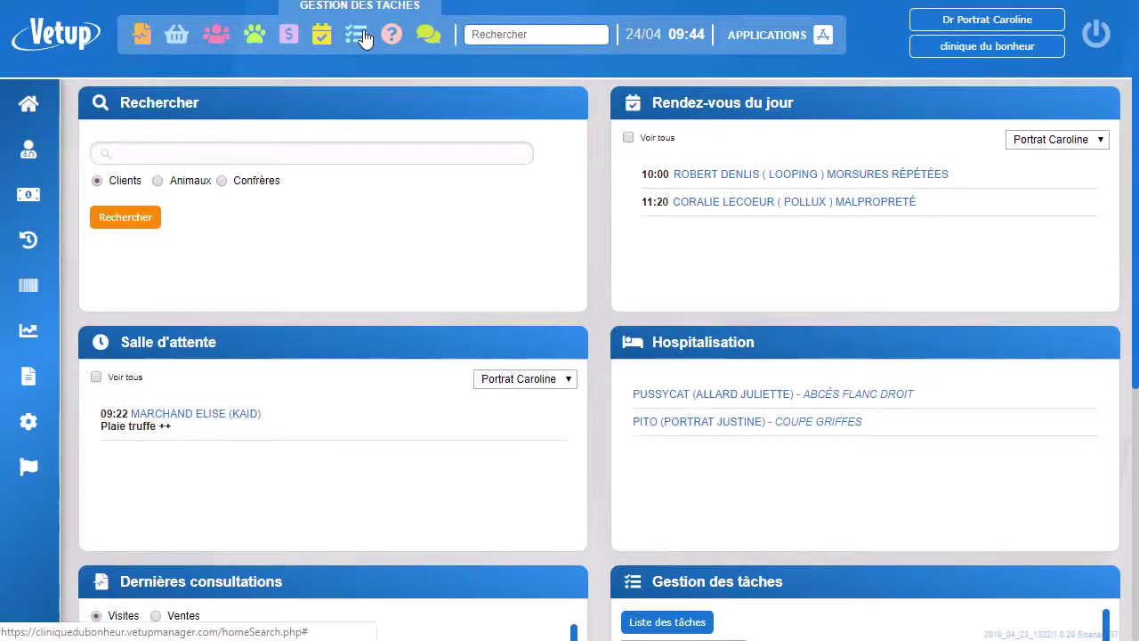
Look at the task management section of the home page, and browse the topics of the Vetup online help.
scroll(768, 537, down, 2)
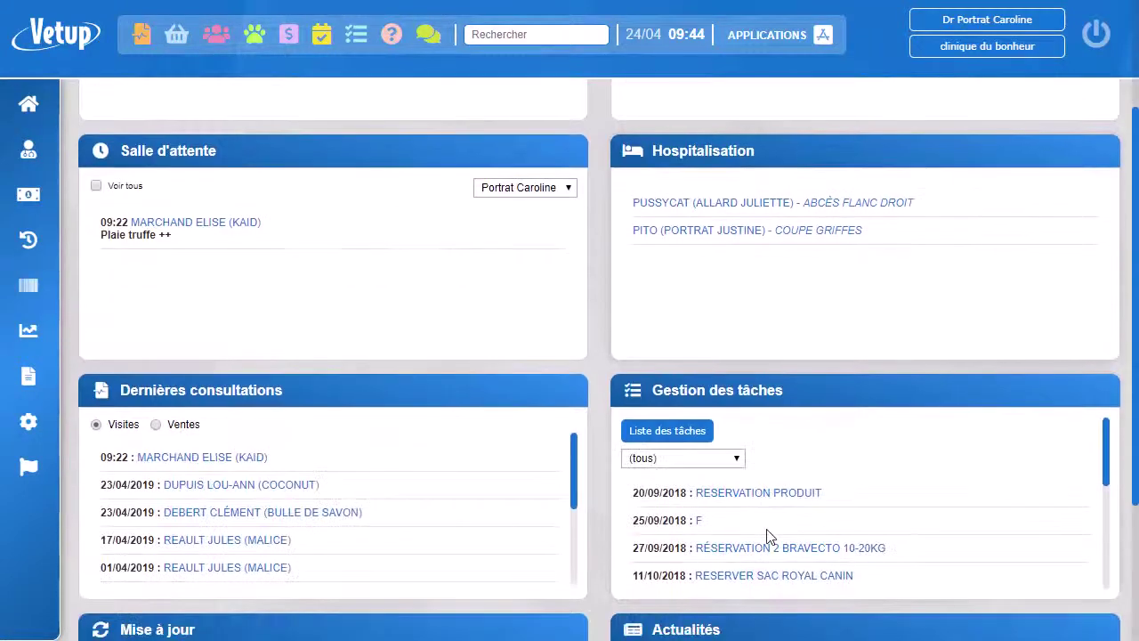
scroll(531, 343, up, 2)
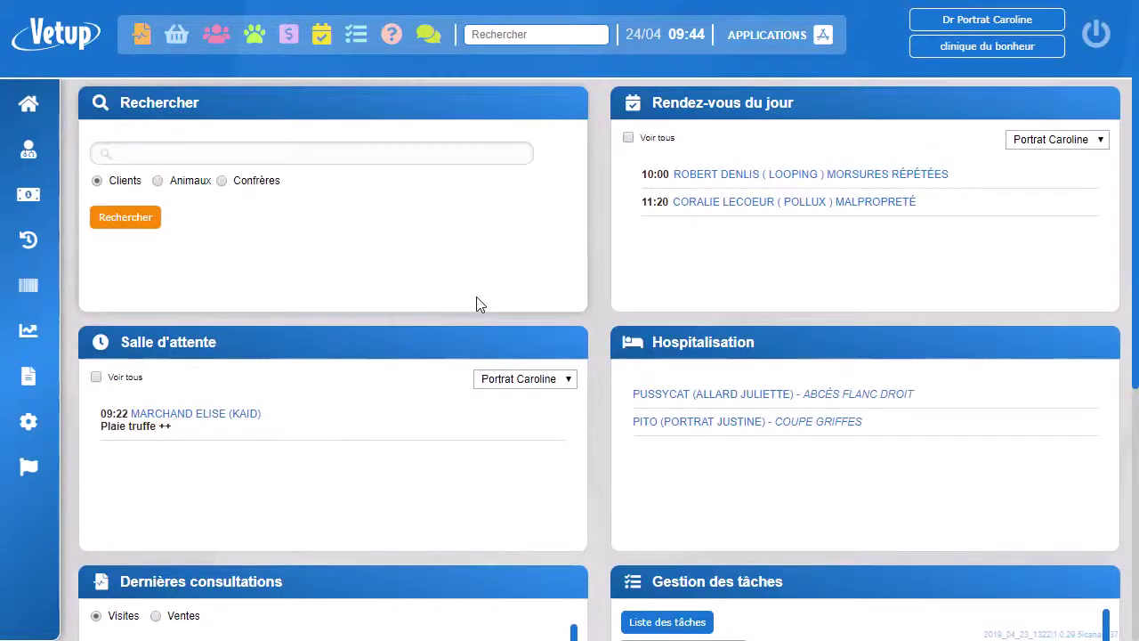
click(391, 36)
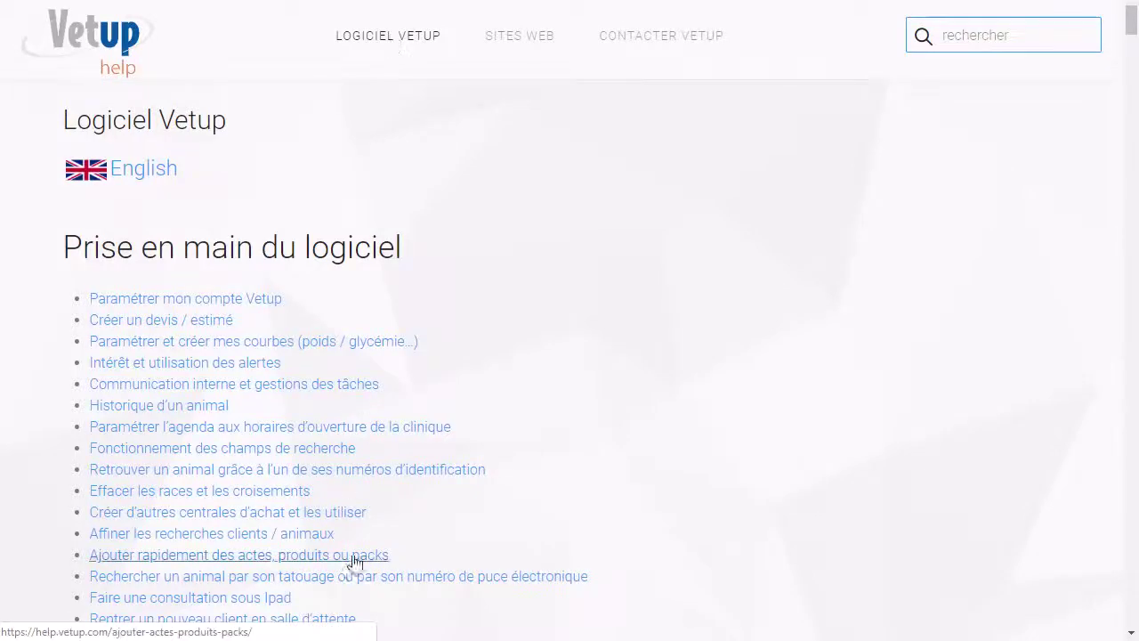
scroll(378, 532, down, 15)
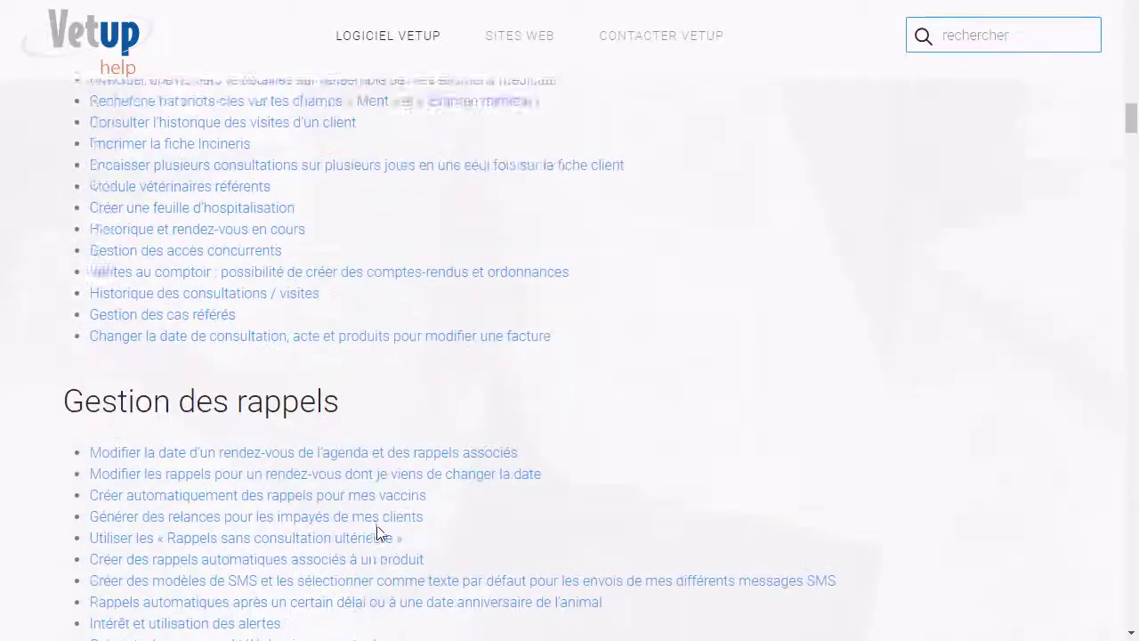
scroll(378, 532, up, 20)
scroll(379, 532, down, 10)
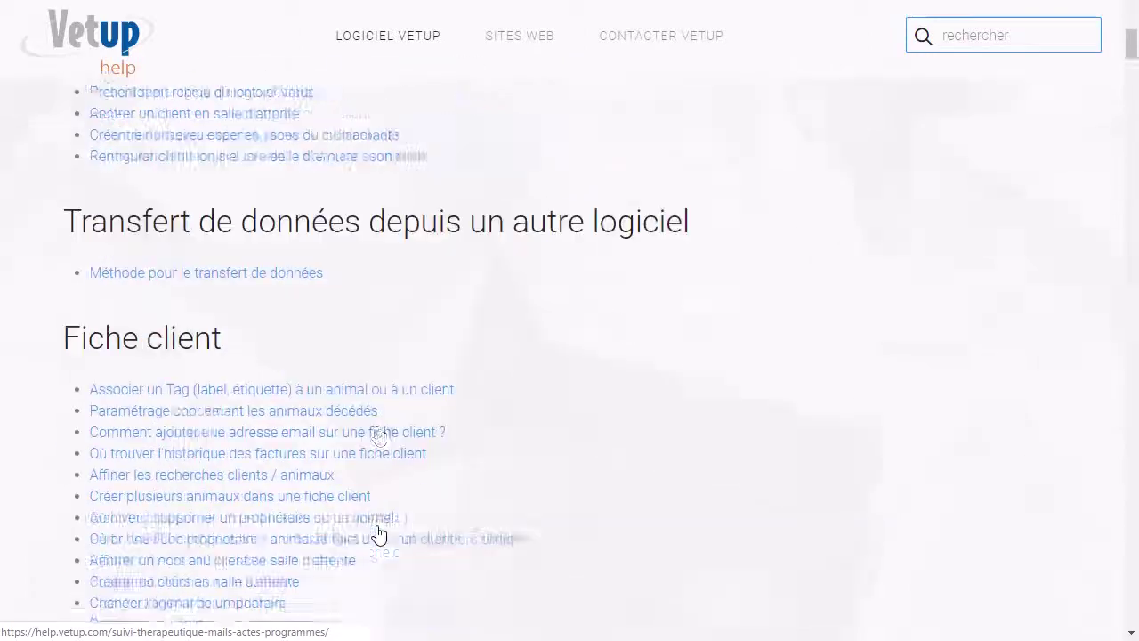
scroll(377, 531, up, 10)
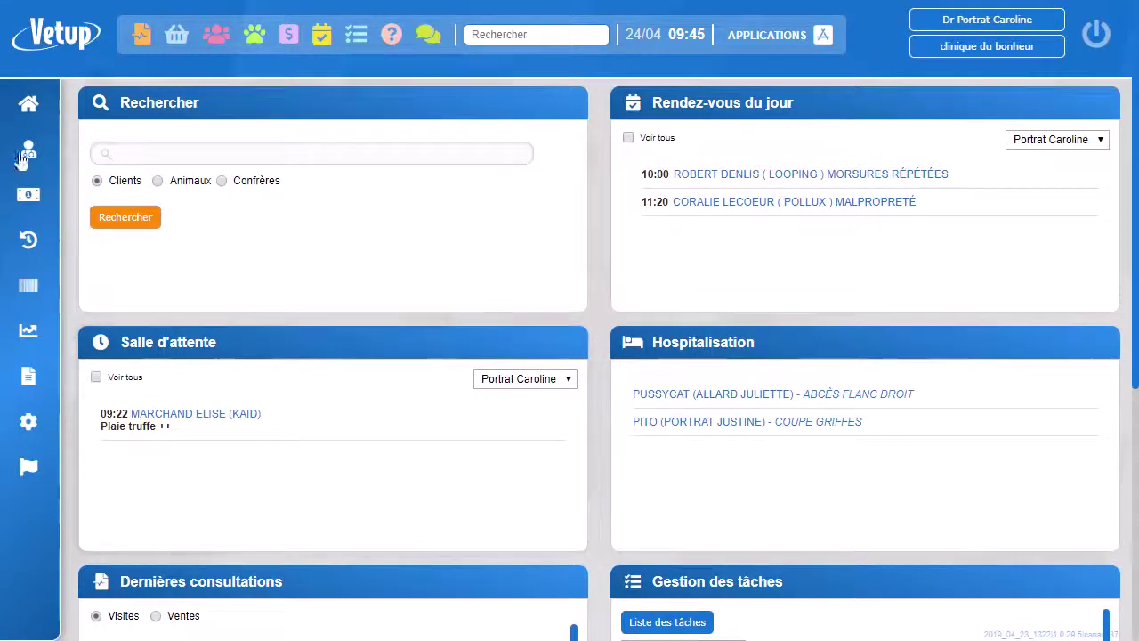
Open Comtesse's record by searching for the client's surname followed by the first letters of the animal's name.
mouse_move(22, 114)
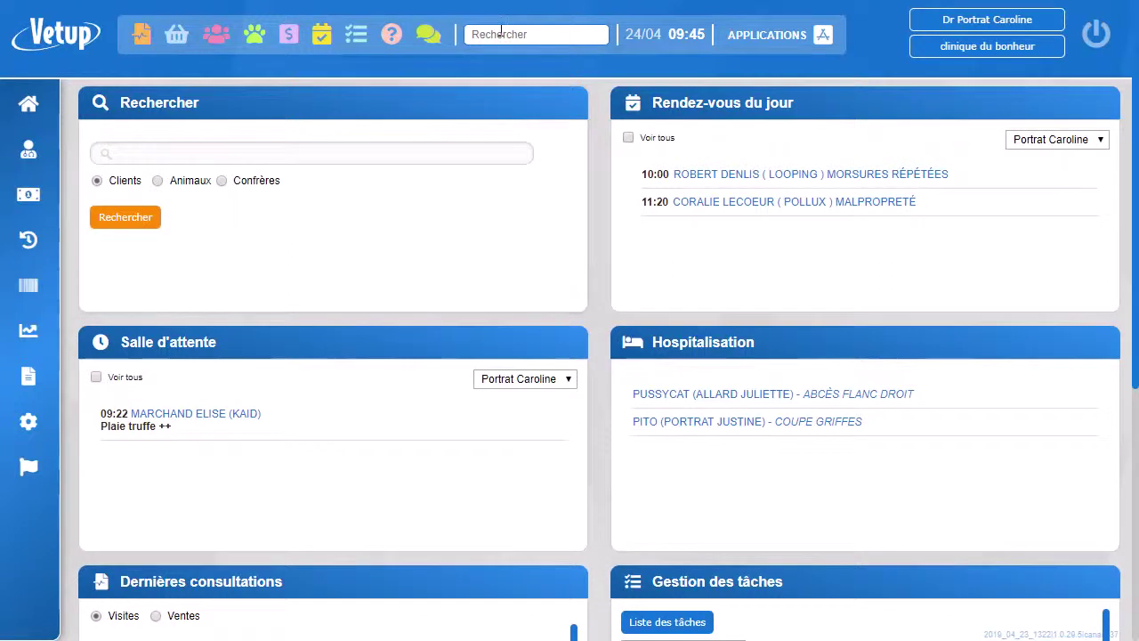
click(501, 31)
text(comte-com)
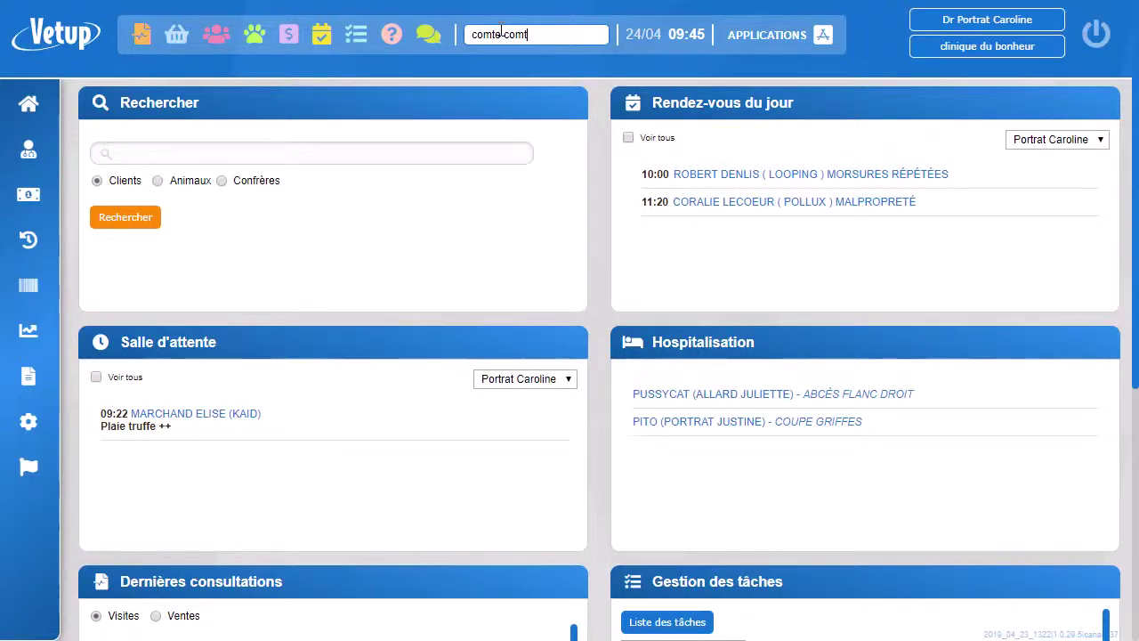
text(te comt)
key(Return)
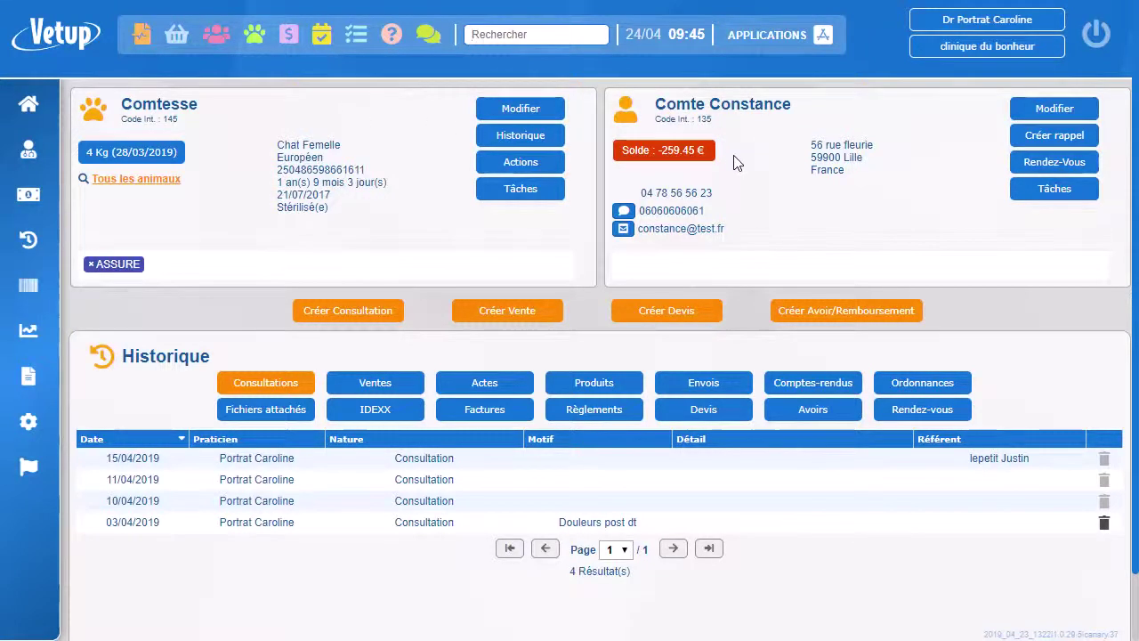
Review Comtesse's history by procedures, products, sent reminders, reports and quotes.
scroll(425, 458, down, 1)
scroll(425, 470, up, 1)
click(478, 393)
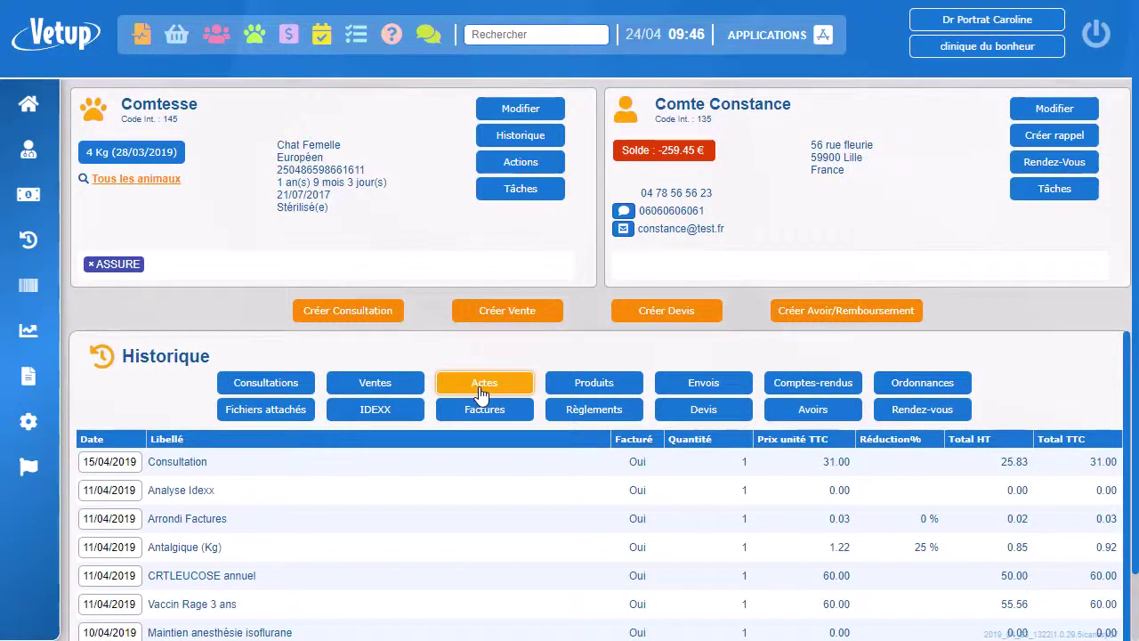
click(631, 387)
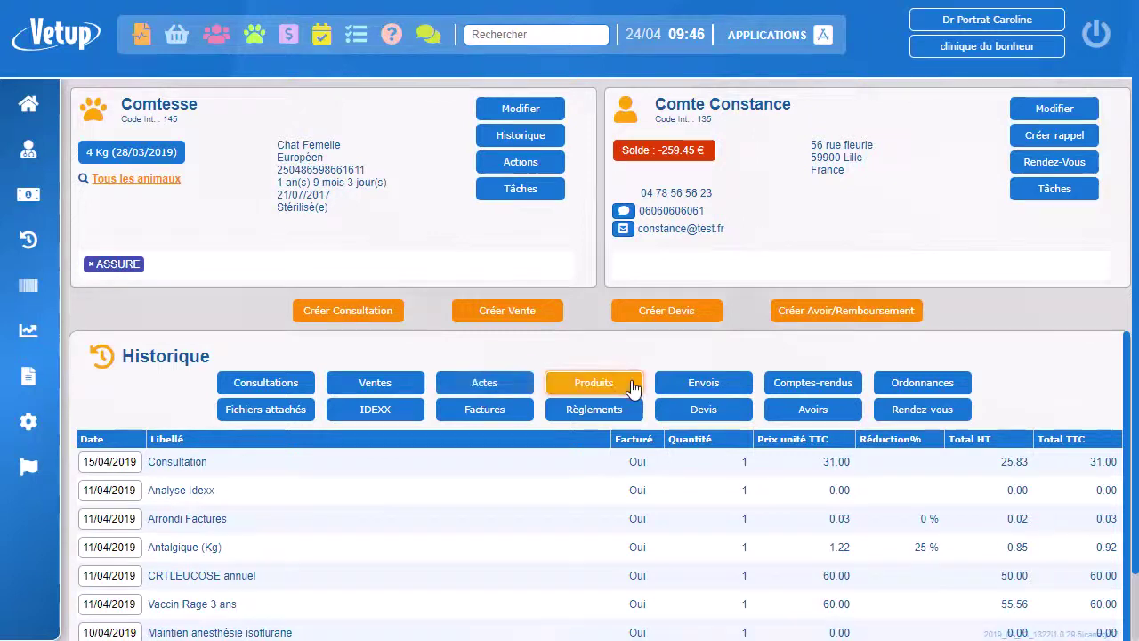
click(700, 390)
scroll(699, 569, down, 1)
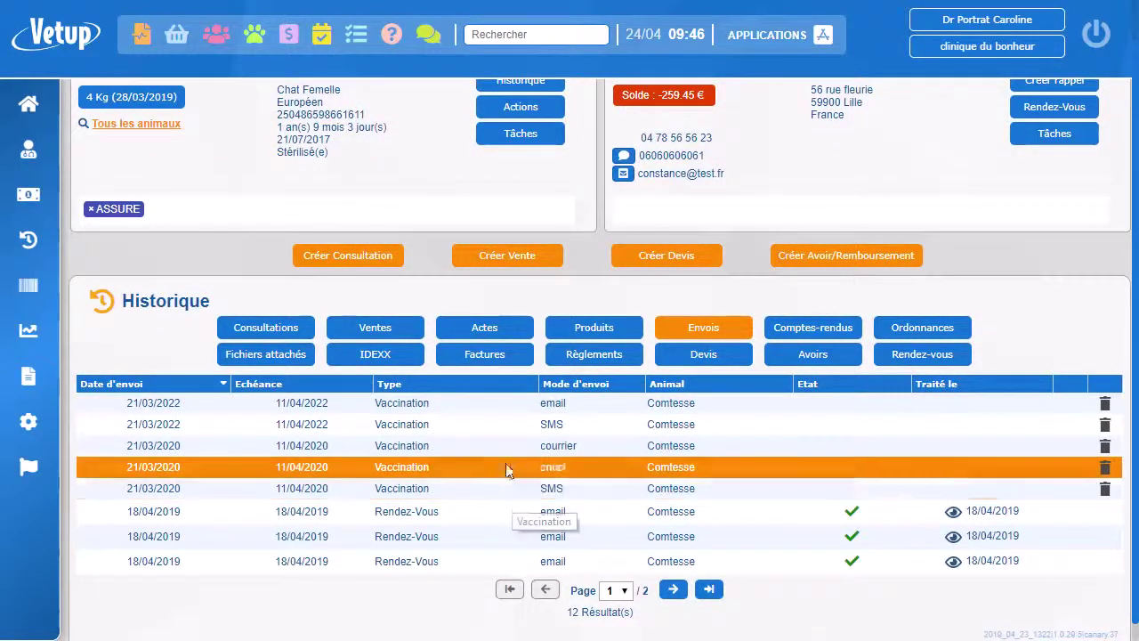
scroll(513, 439, up, 1)
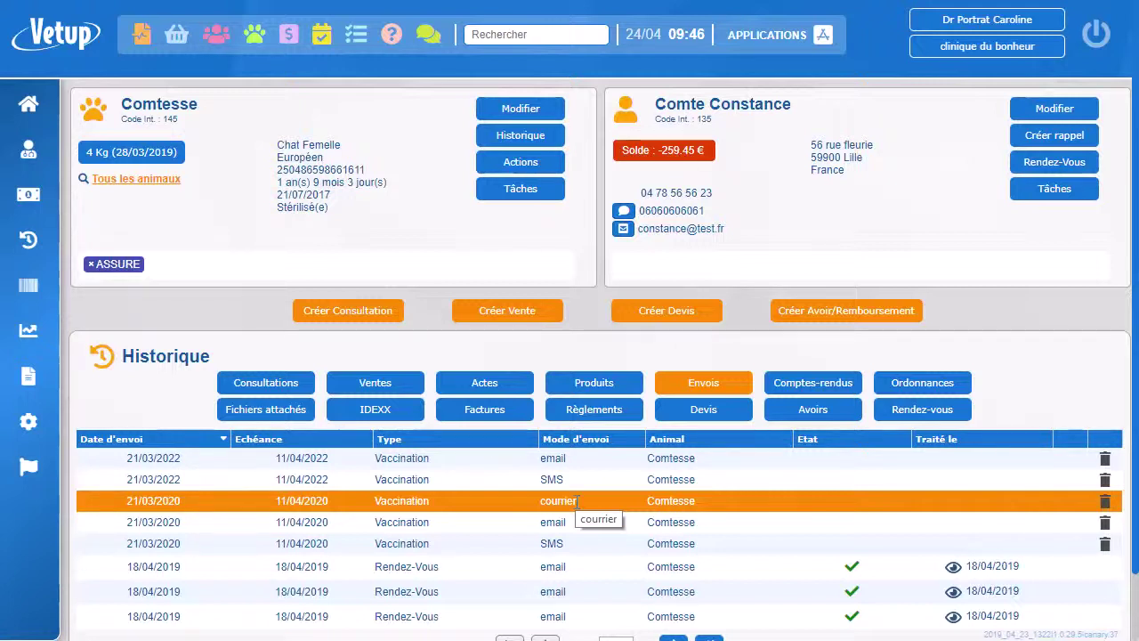
click(832, 383)
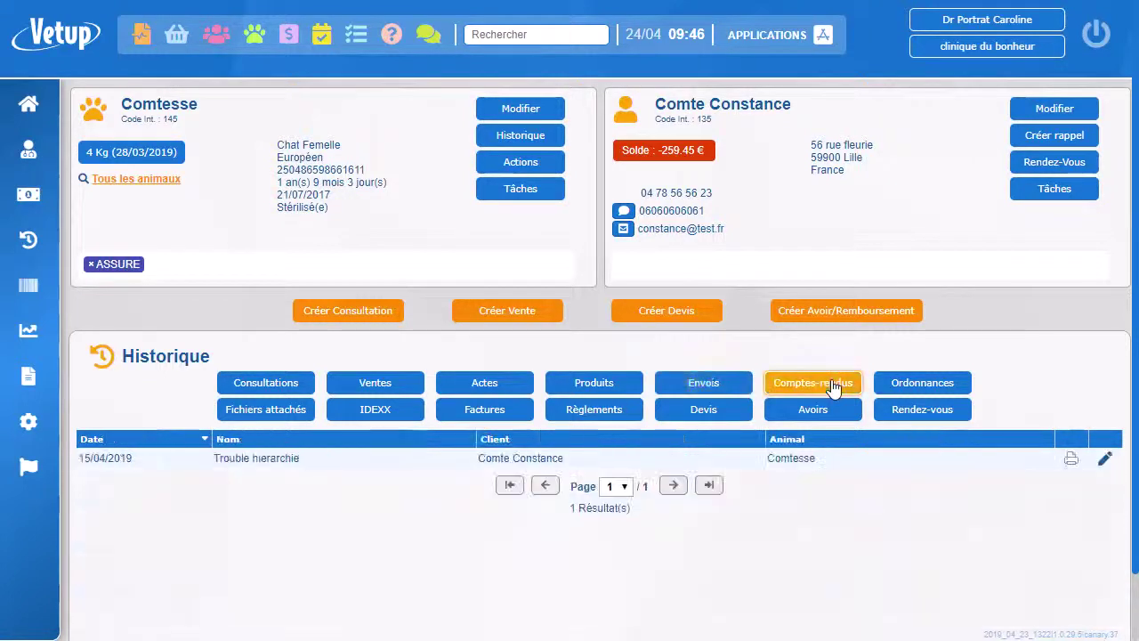
click(704, 415)
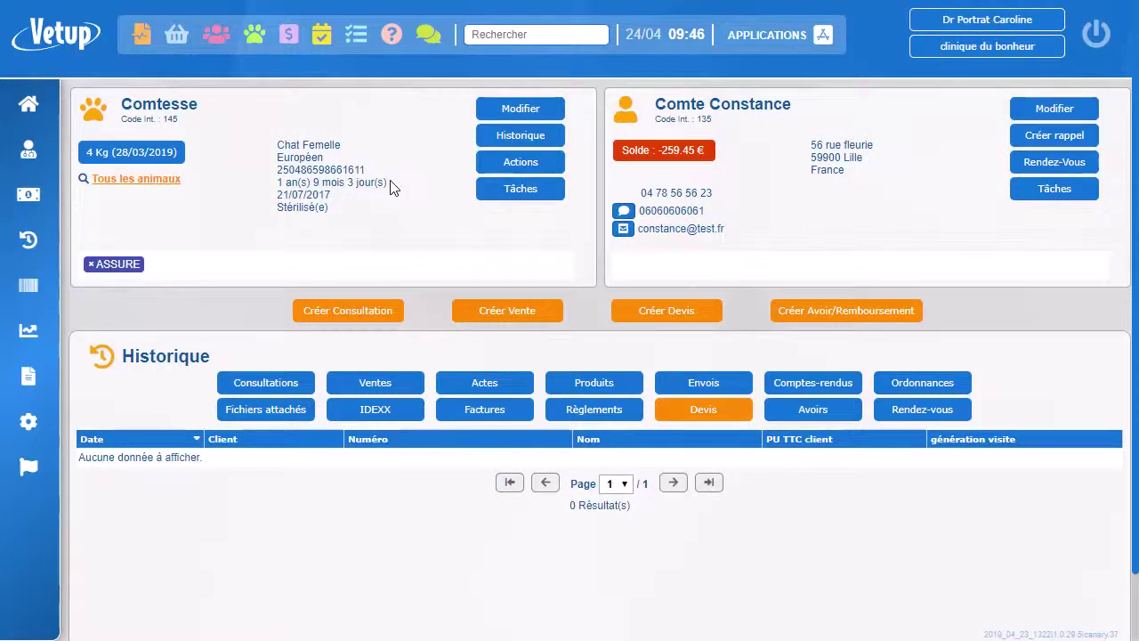
Open Comtesse's animal record for editing and look through its general information fields.
click(540, 108)
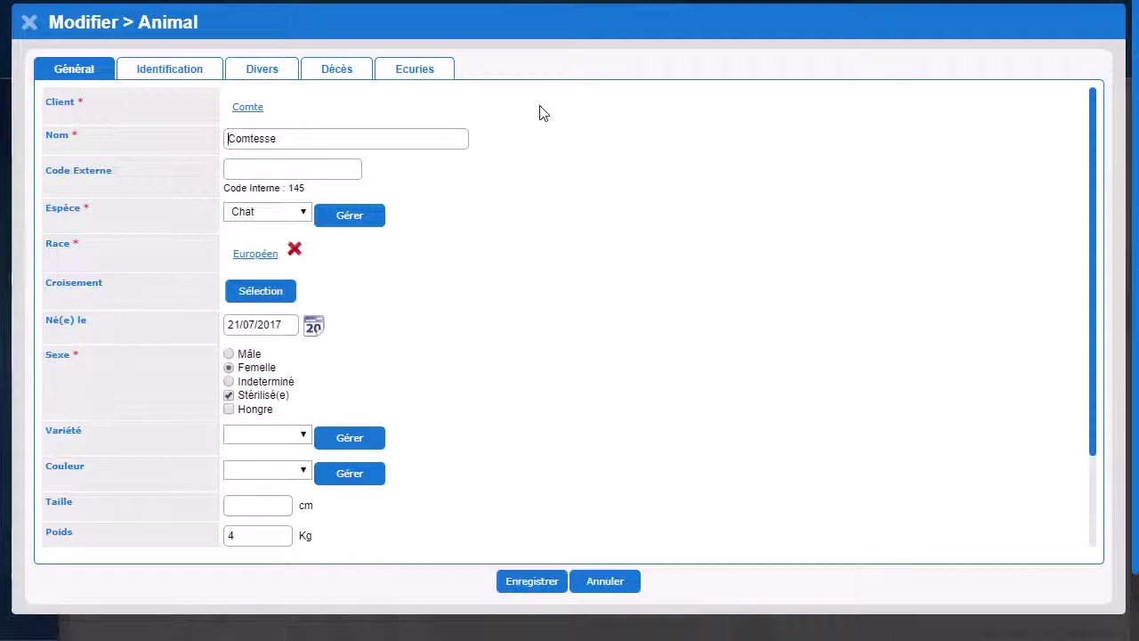
scroll(463, 351, down, 1)
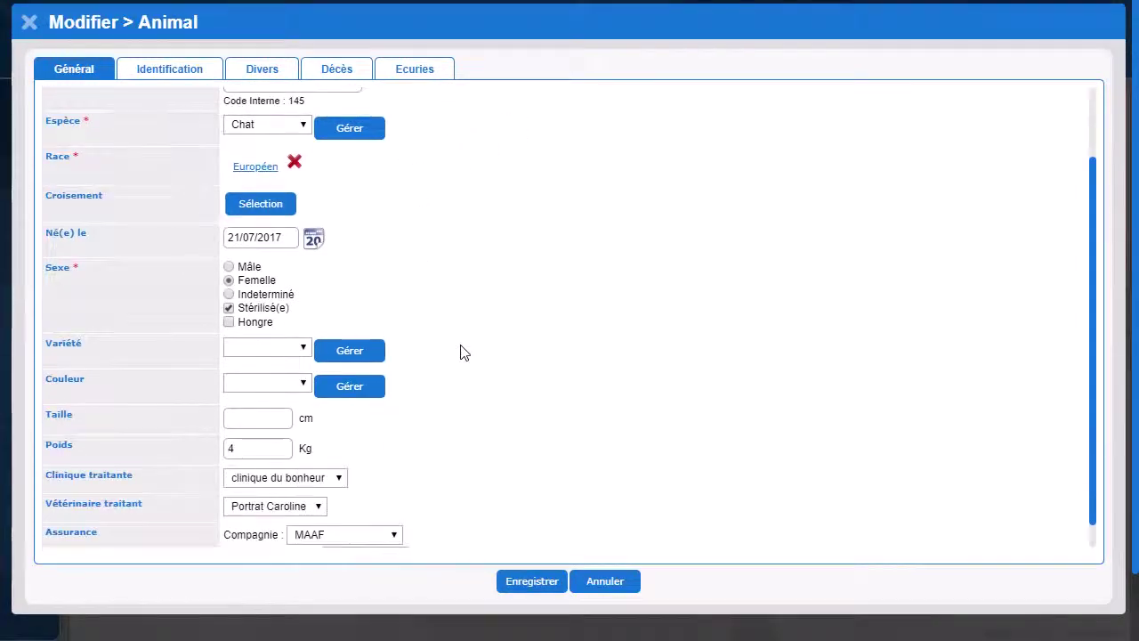
scroll(463, 351, down, 1)
scroll(463, 351, up, 2)
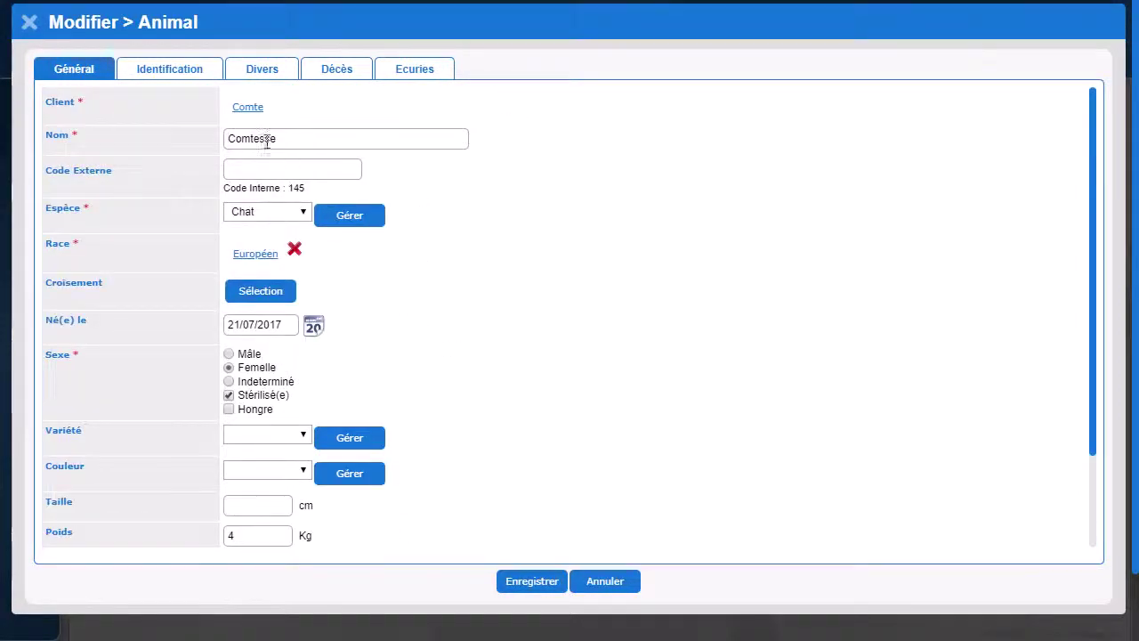
Look at the identification, miscellaneous, death and stables sections of Comtesse's record, and close it without changes.
click(188, 75)
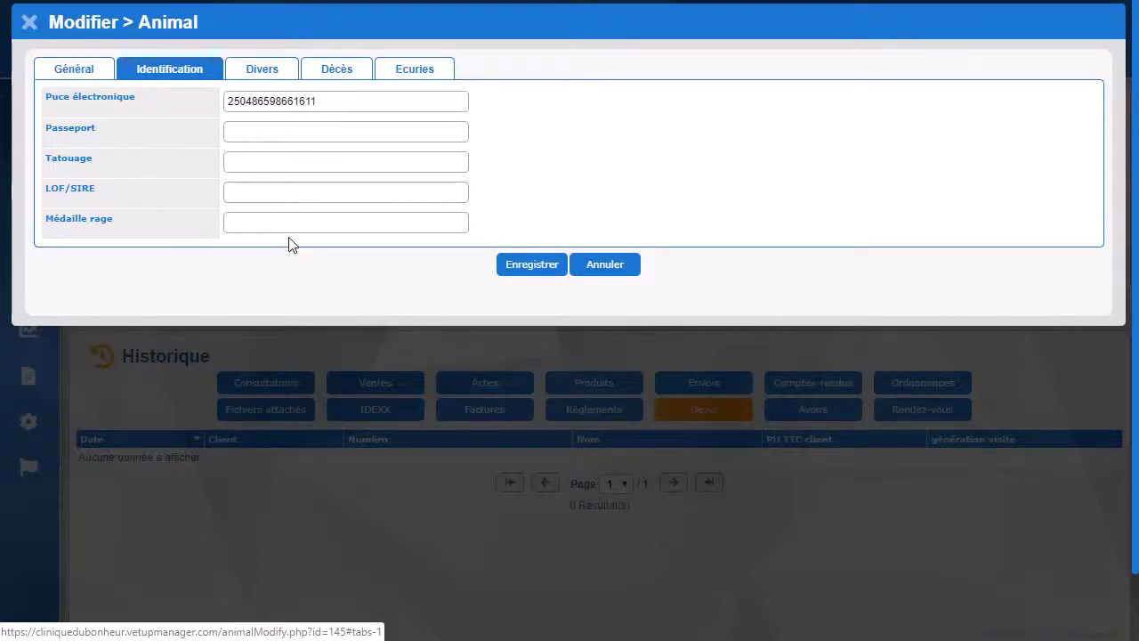
click(265, 76)
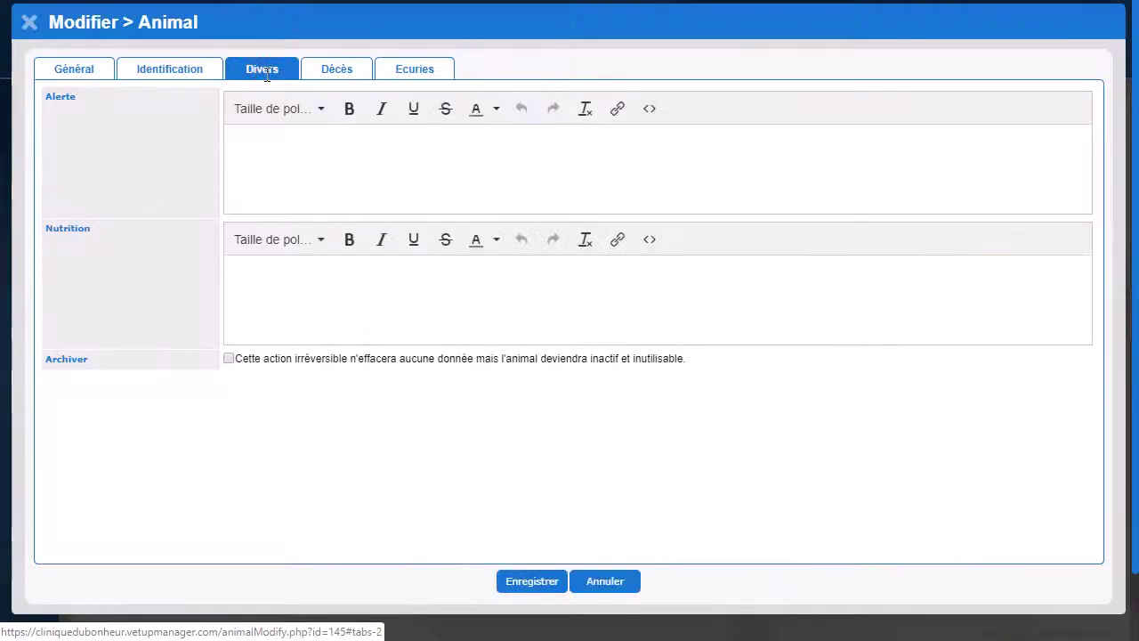
click(257, 140)
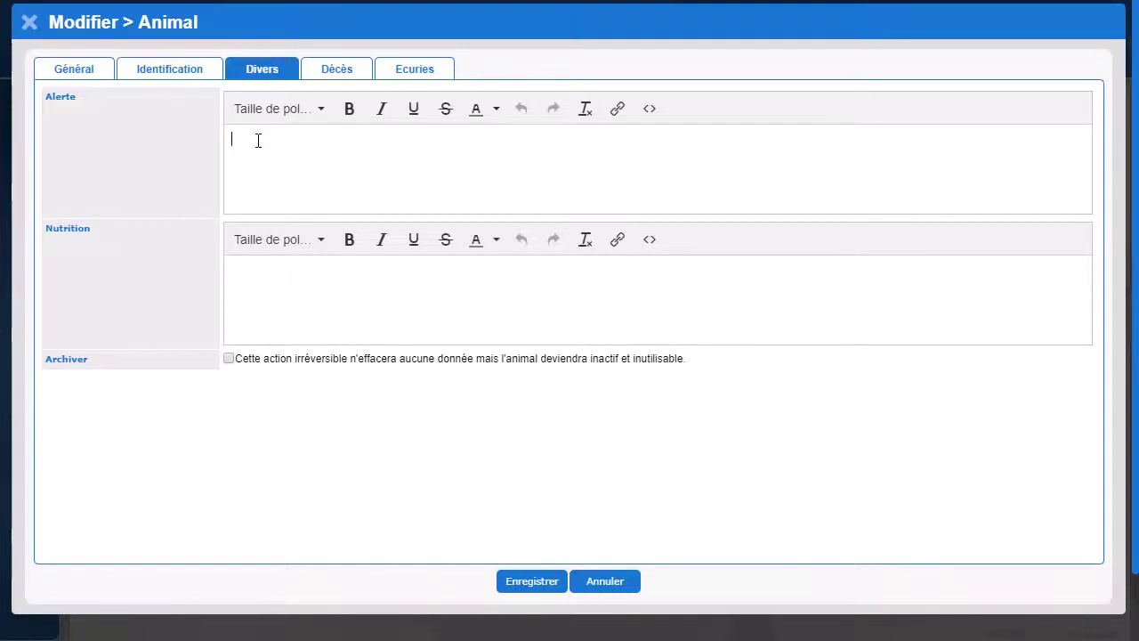
click(258, 140)
click(336, 73)
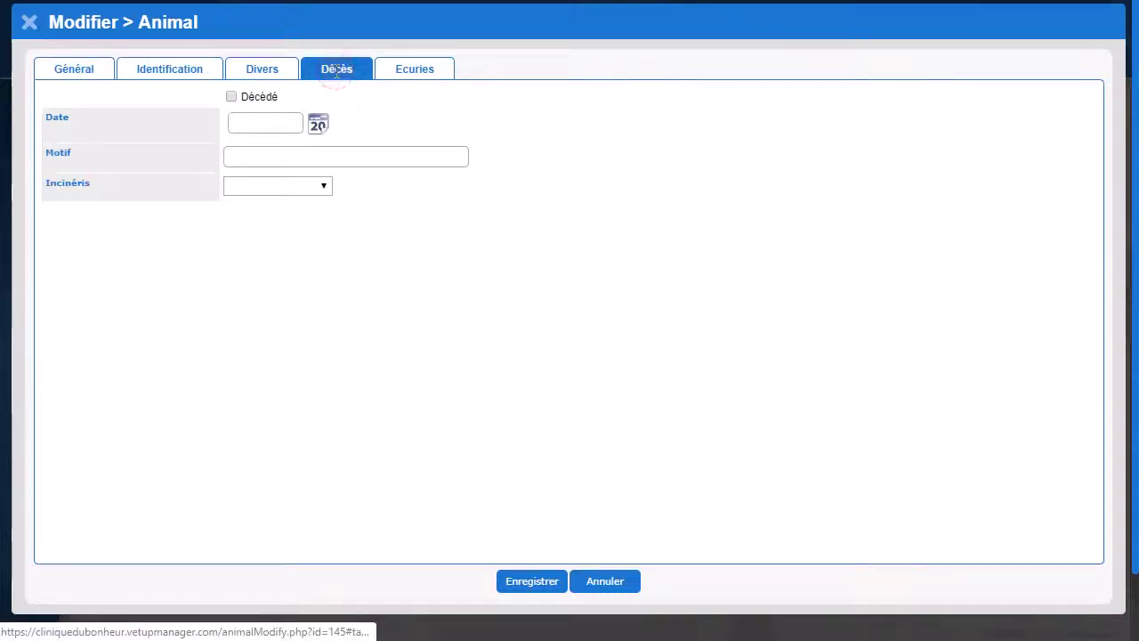
click(421, 73)
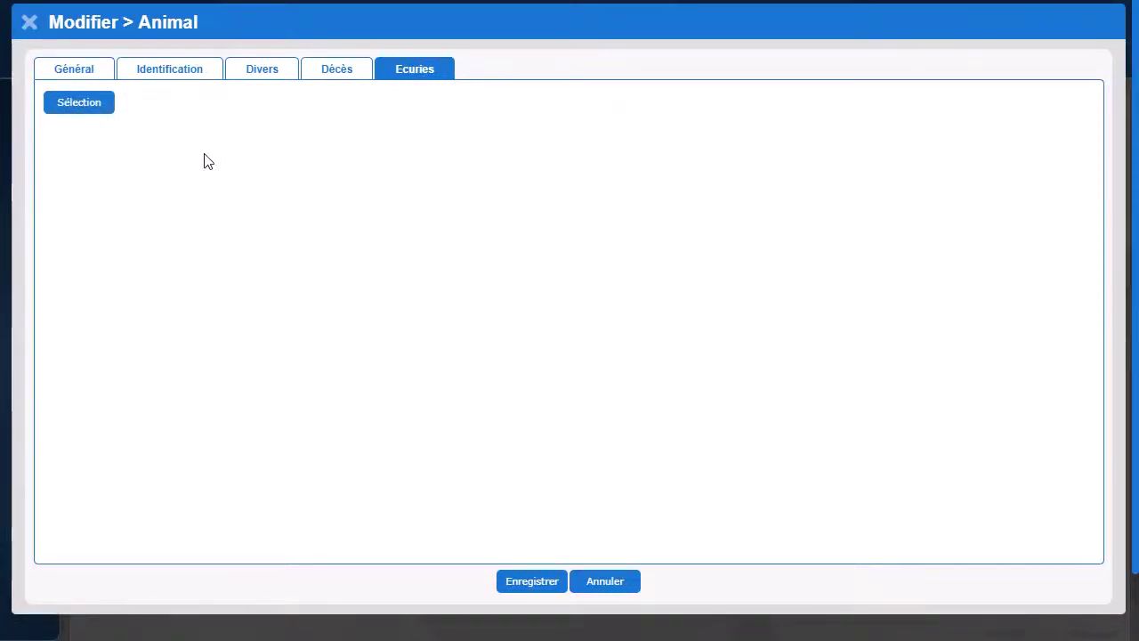
click(31, 20)
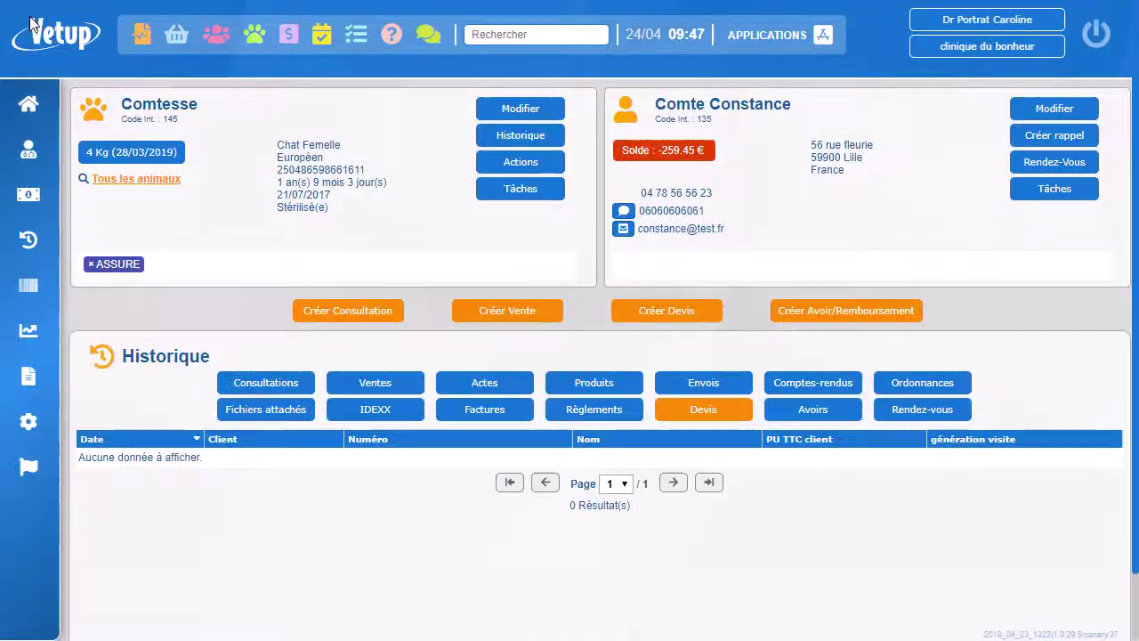
Open Comtesse's detailed history and read through the visits with their procedures, products and reports.
click(521, 134)
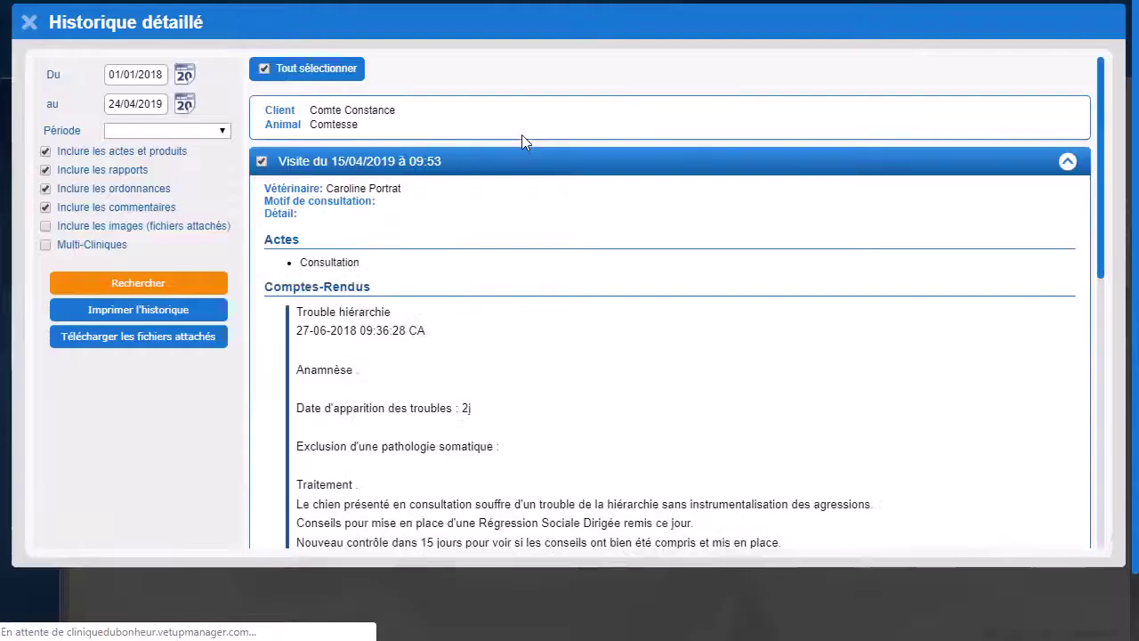
scroll(771, 496, down, 6)
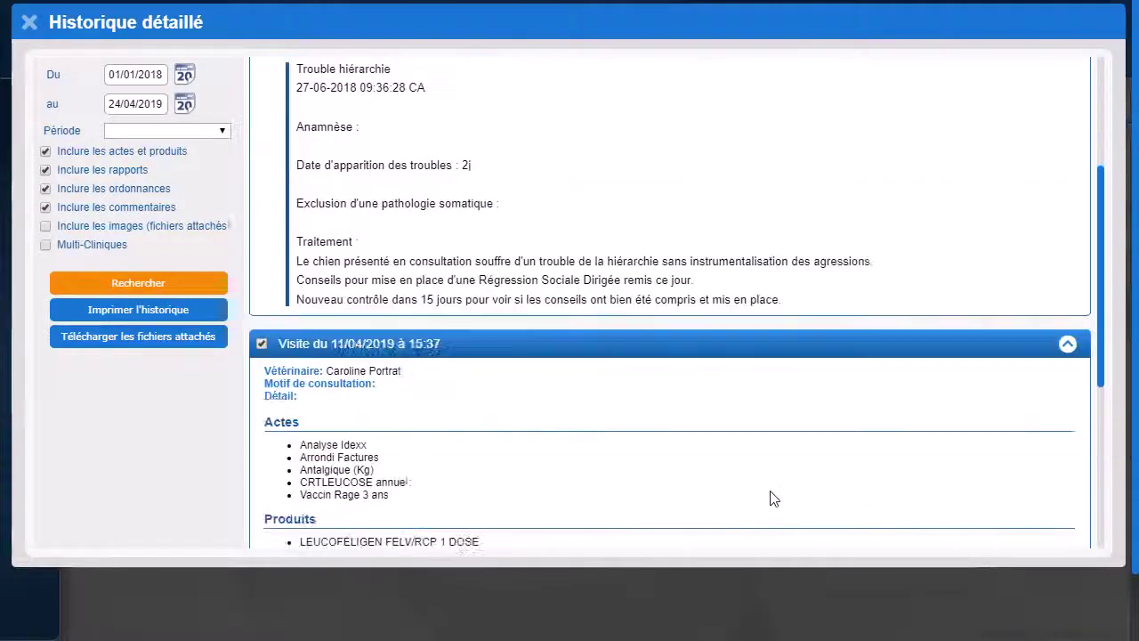
scroll(770, 495, up, 3)
scroll(771, 498, up, 3)
scroll(775, 470, down, 6)
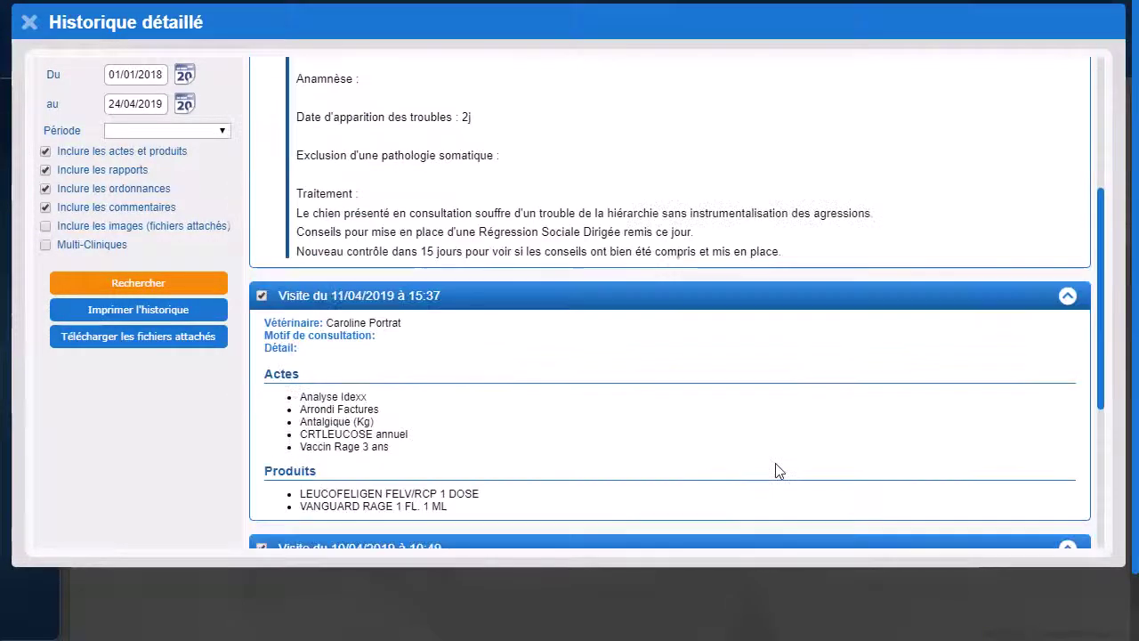
scroll(775, 470, up, 10)
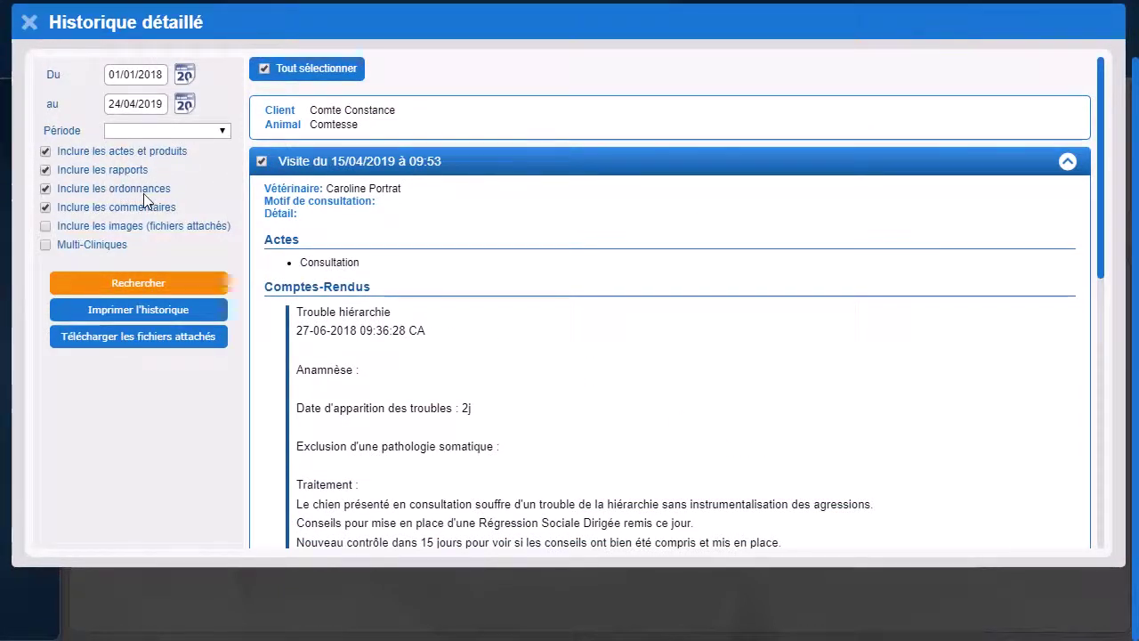
Include attached-file images in the detailed history, look through the visits again, and return to Comtesse's record.
click(45, 226)
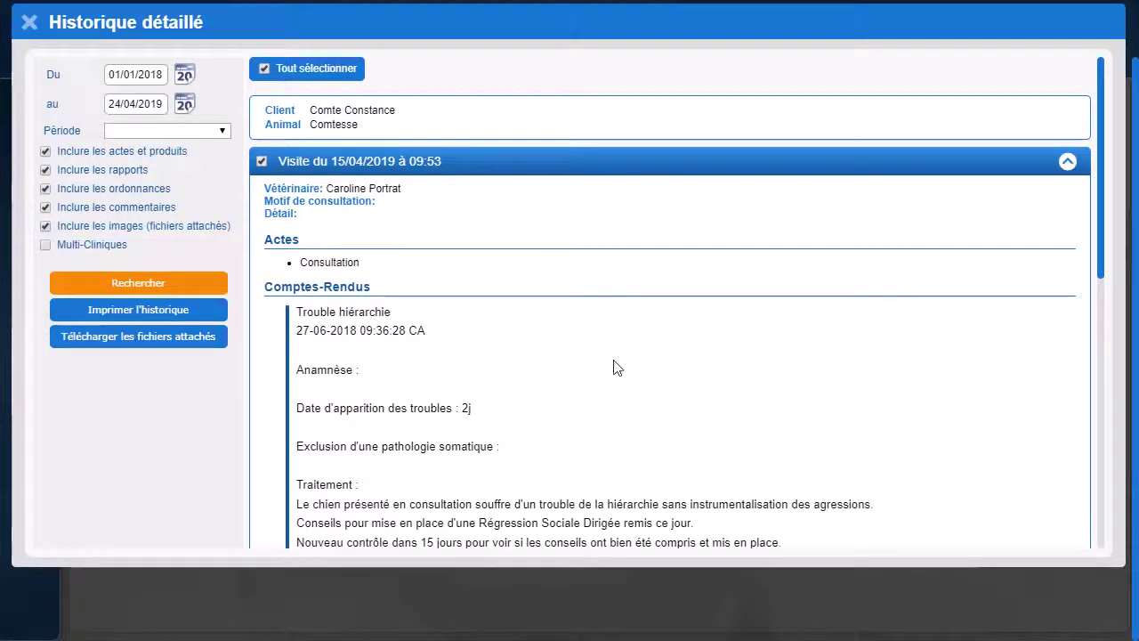
scroll(612, 366, down, 7)
scroll(615, 367, up, 10)
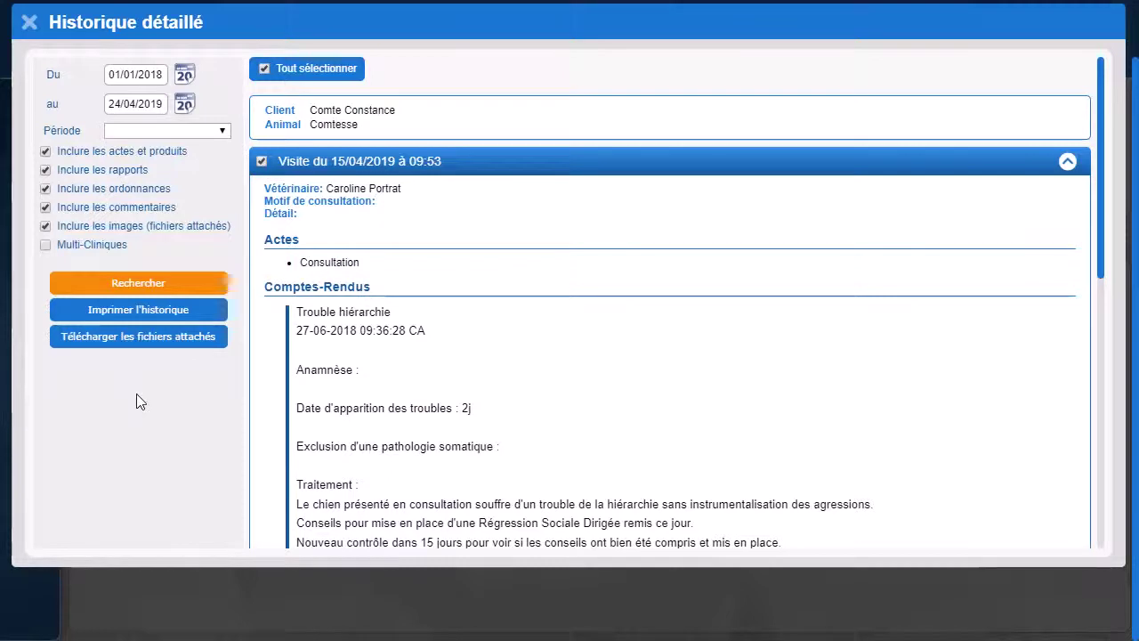
click(32, 24)
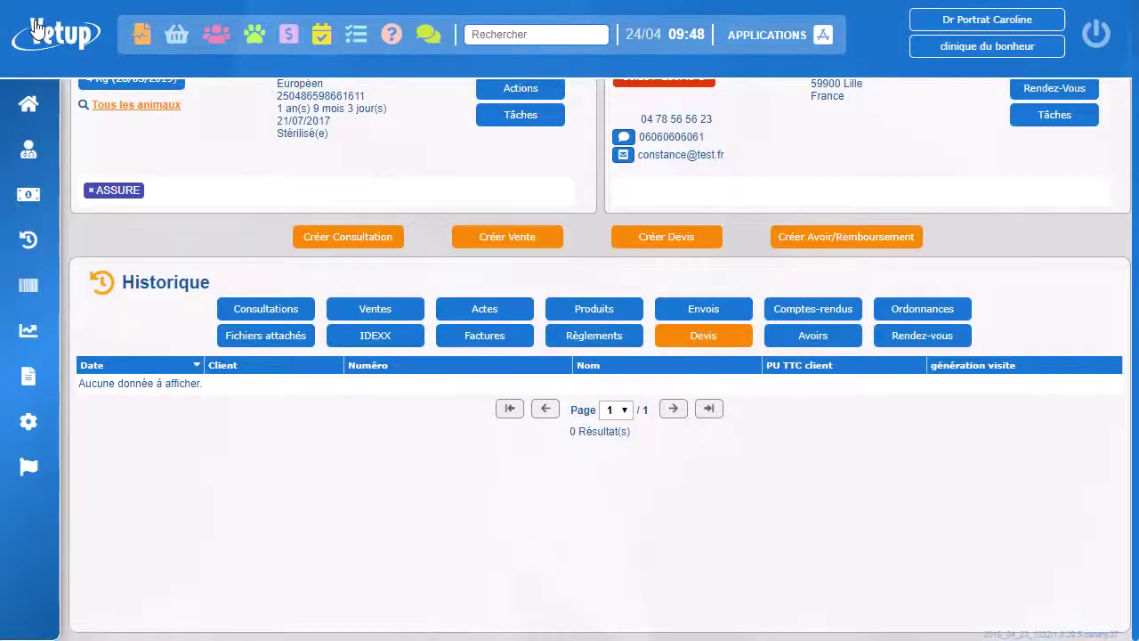
scroll(222, 156, up, 2)
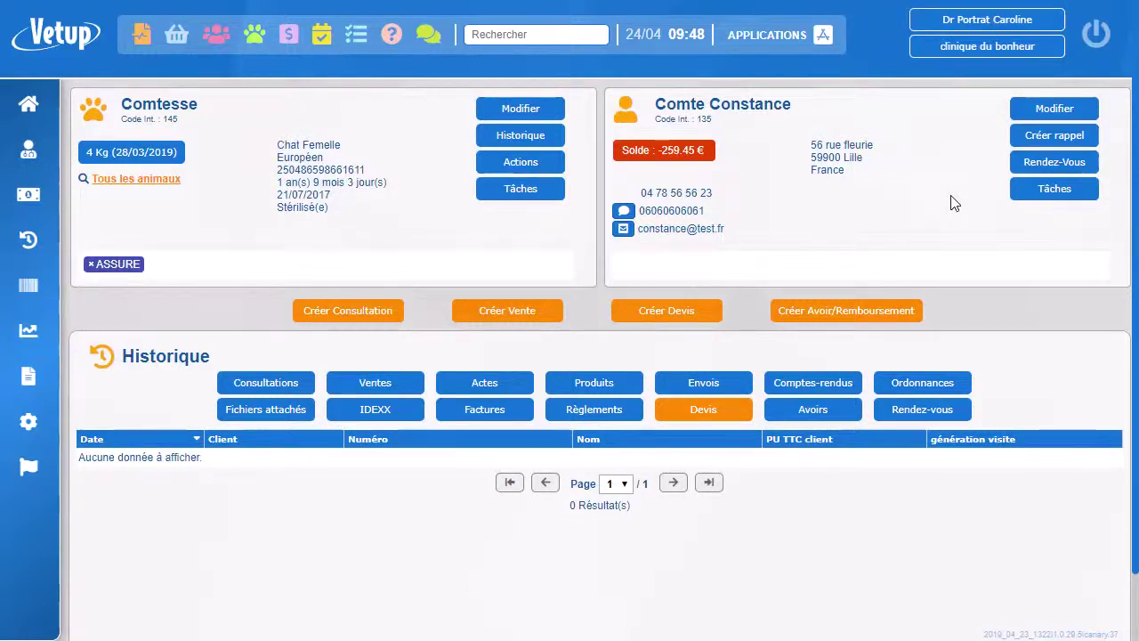
Create a consultation for Comtesse, acknowledging the pending reminders and declining to link the visit to the referring vet.
click(356, 311)
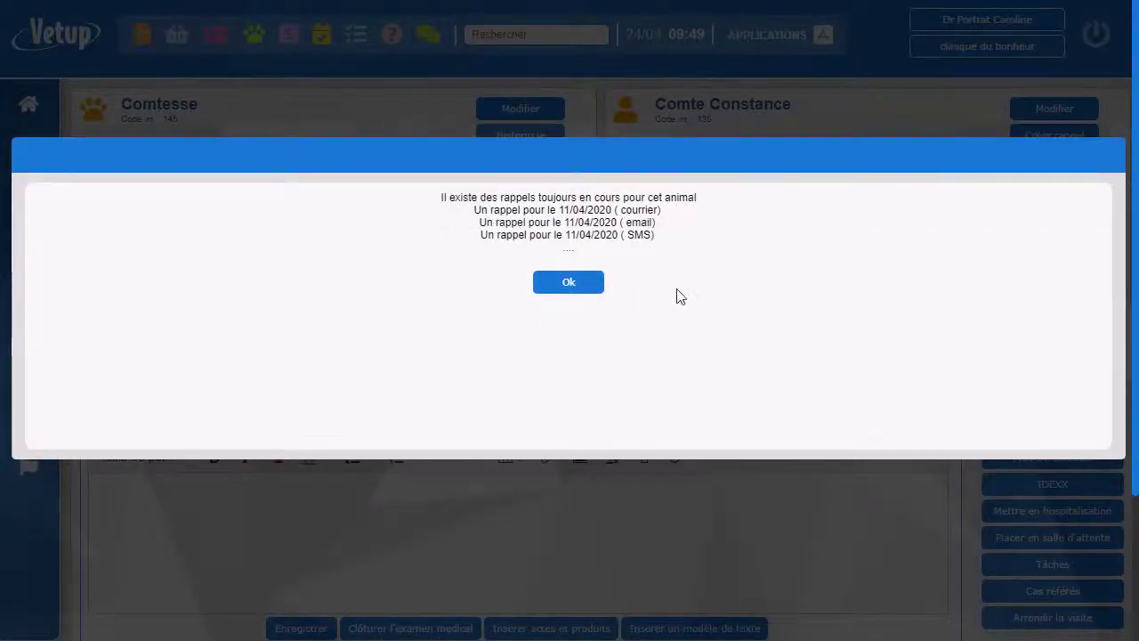
click(587, 291)
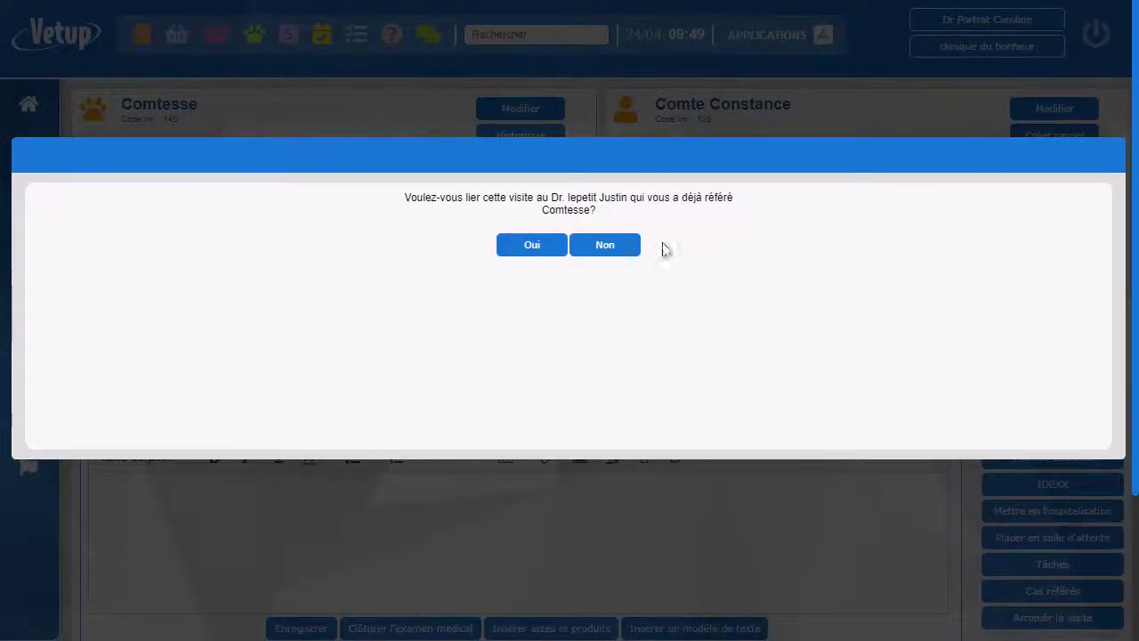
click(605, 246)
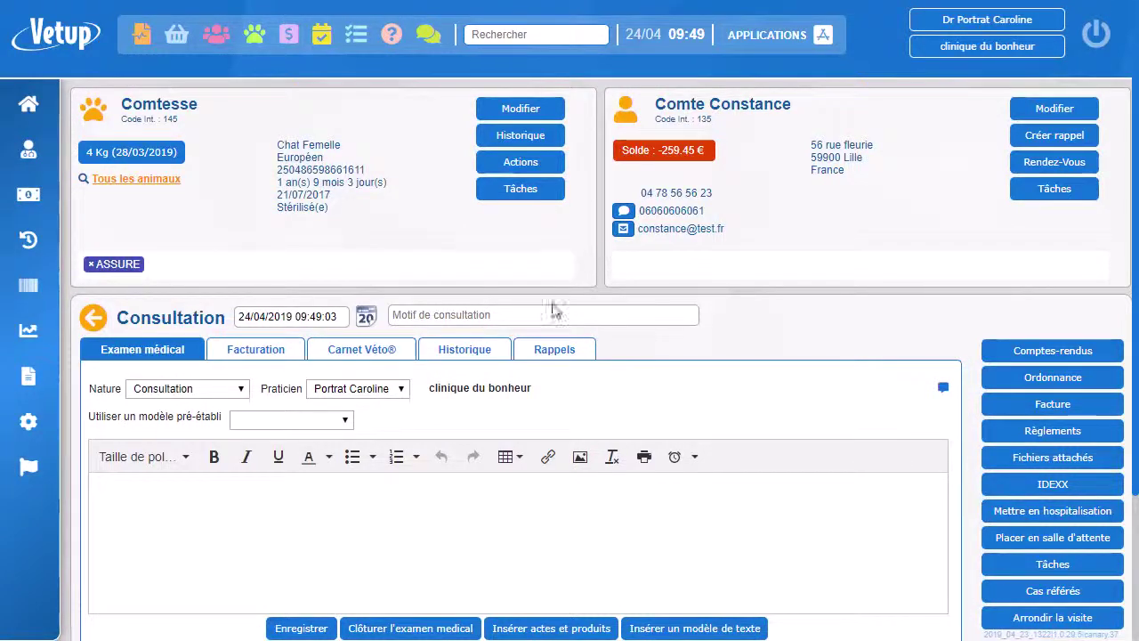
Write "Suspicion diabète" in the medical examination report of the consultation.
scroll(555, 462, down, 2)
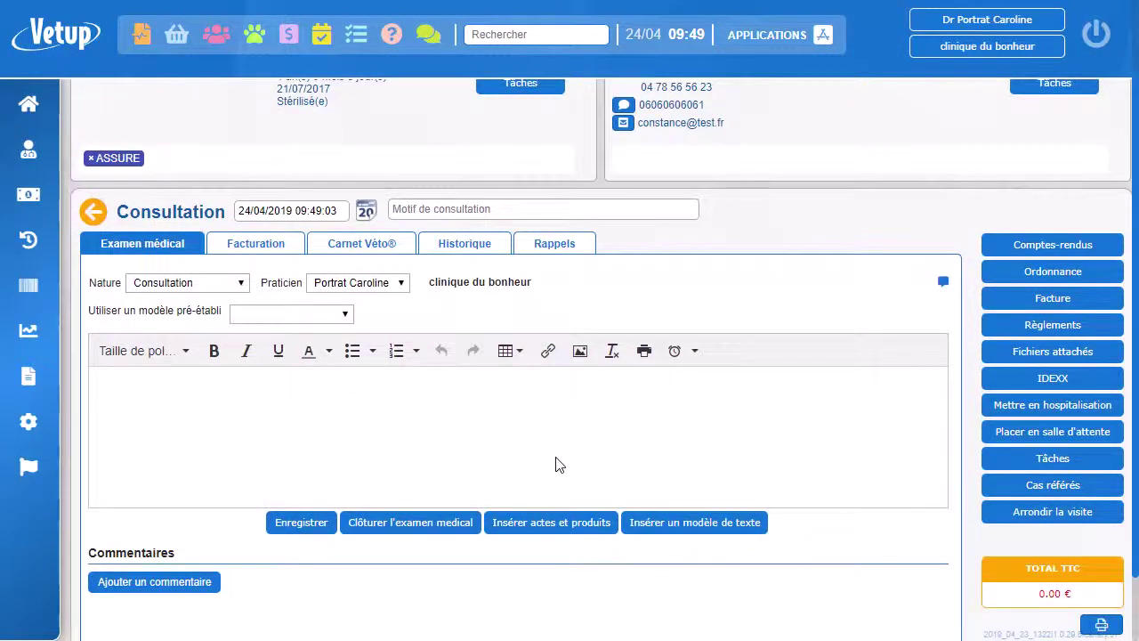
scroll(555, 462, down, 2)
scroll(554, 461, up, 2)
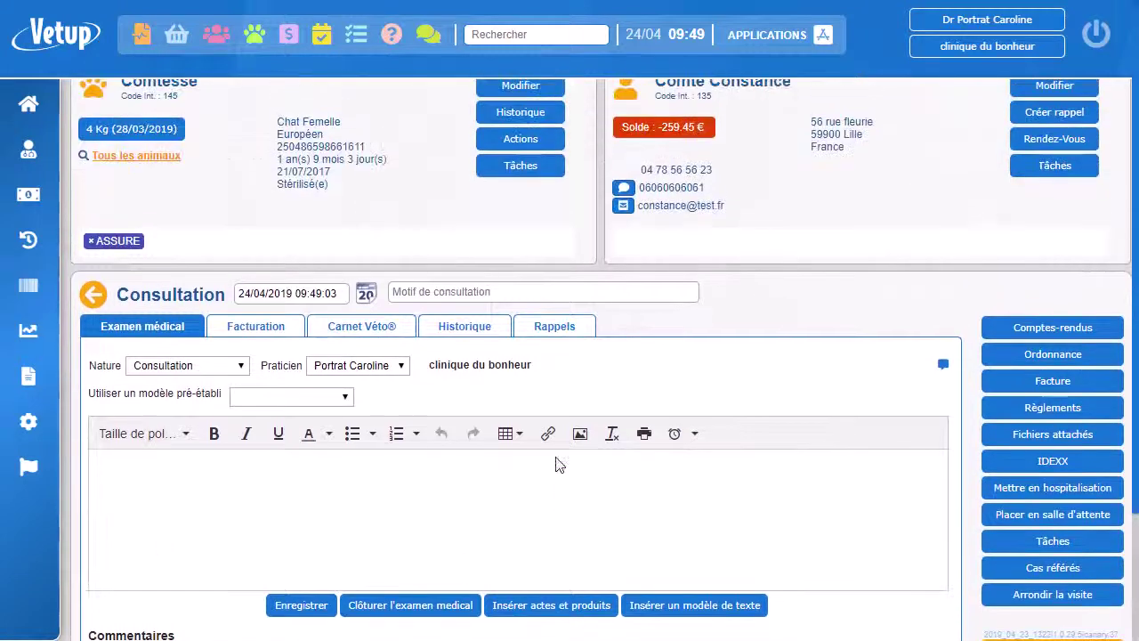
scroll(555, 463, down, 1)
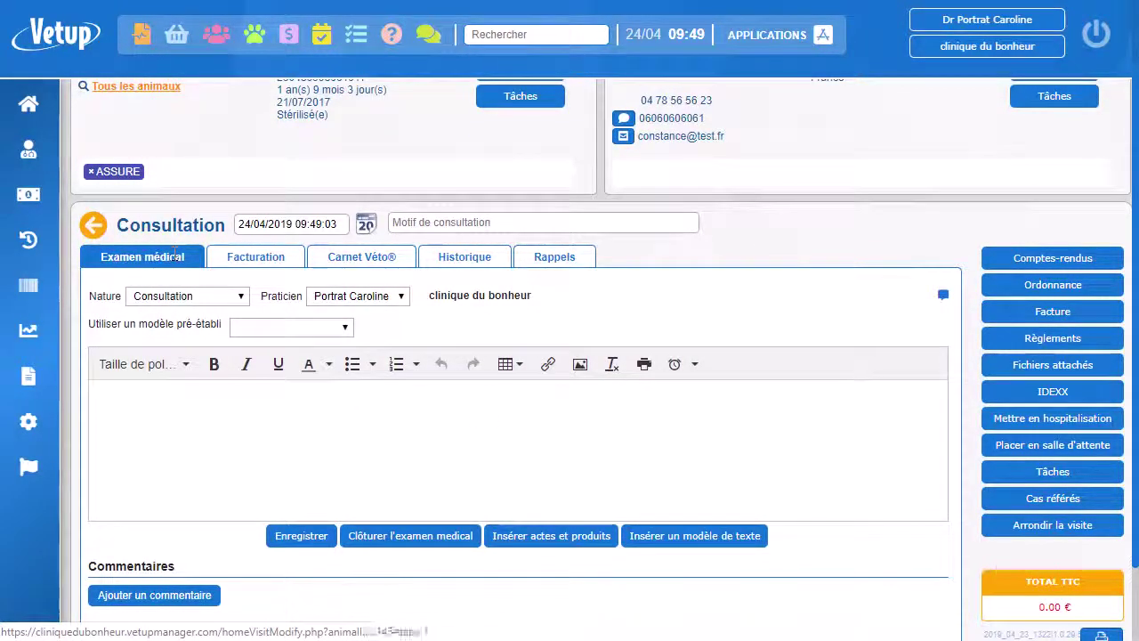
click(122, 392)
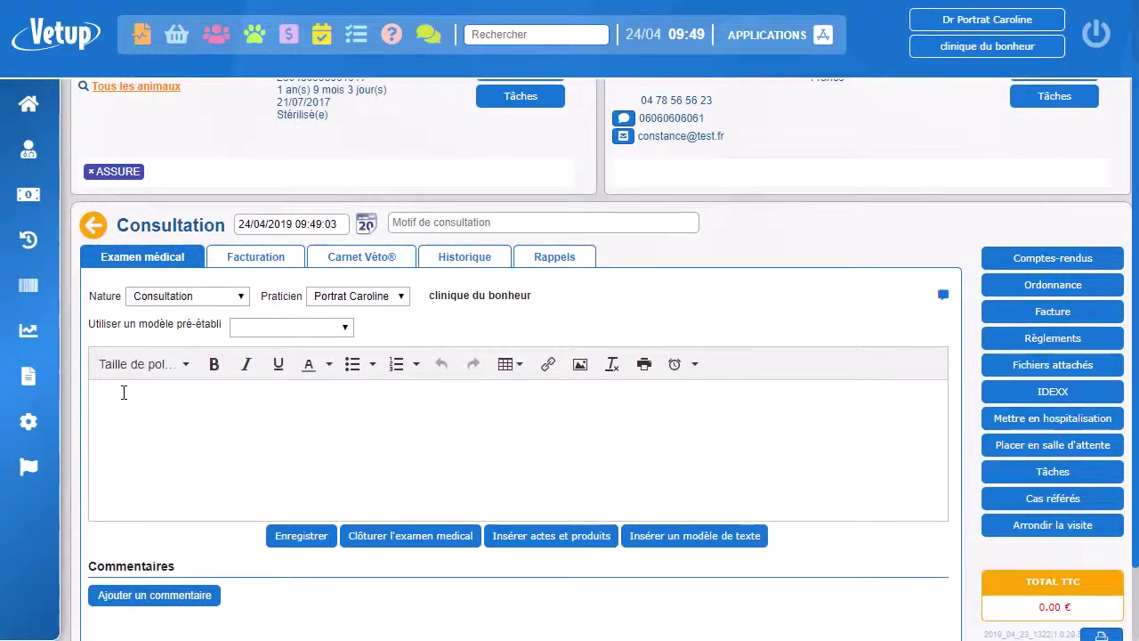
text(Suspic)
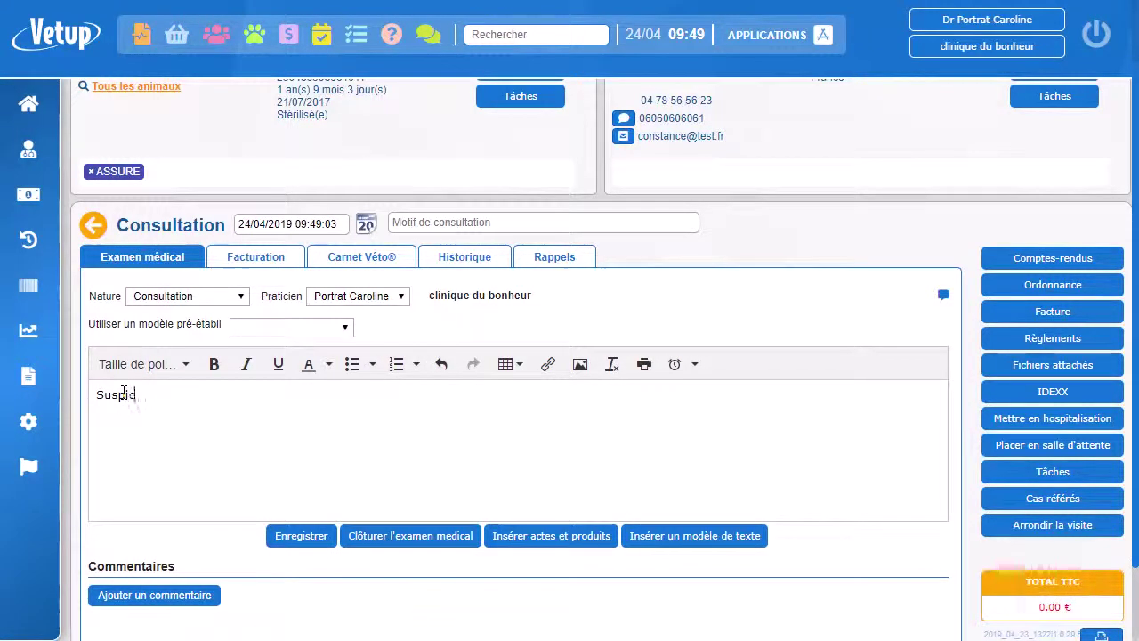
text(ion d)
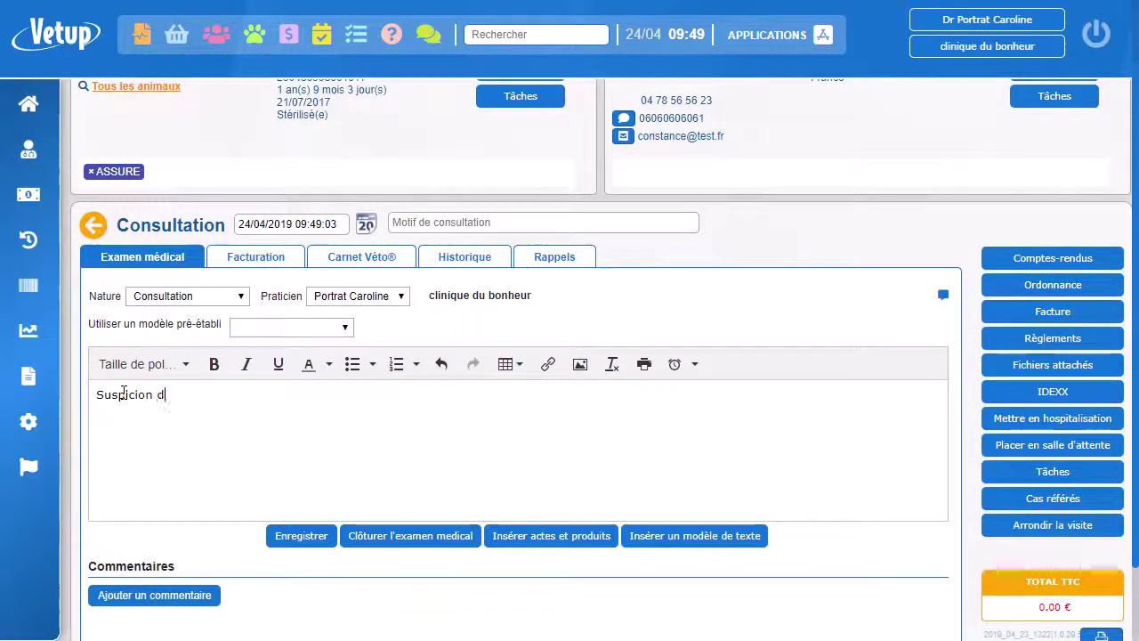
text(iabète)
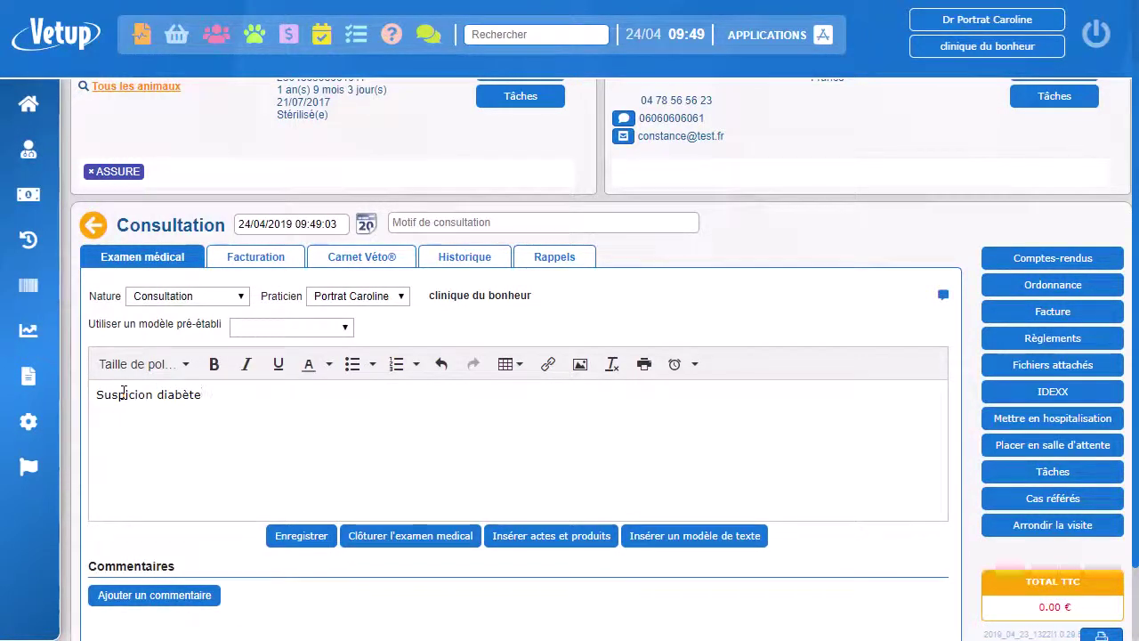
Insert the "Trouble de la hiérachie sans instrumentalisation" template on a new line below the diabetes note, and review the inserted text.
click(346, 329)
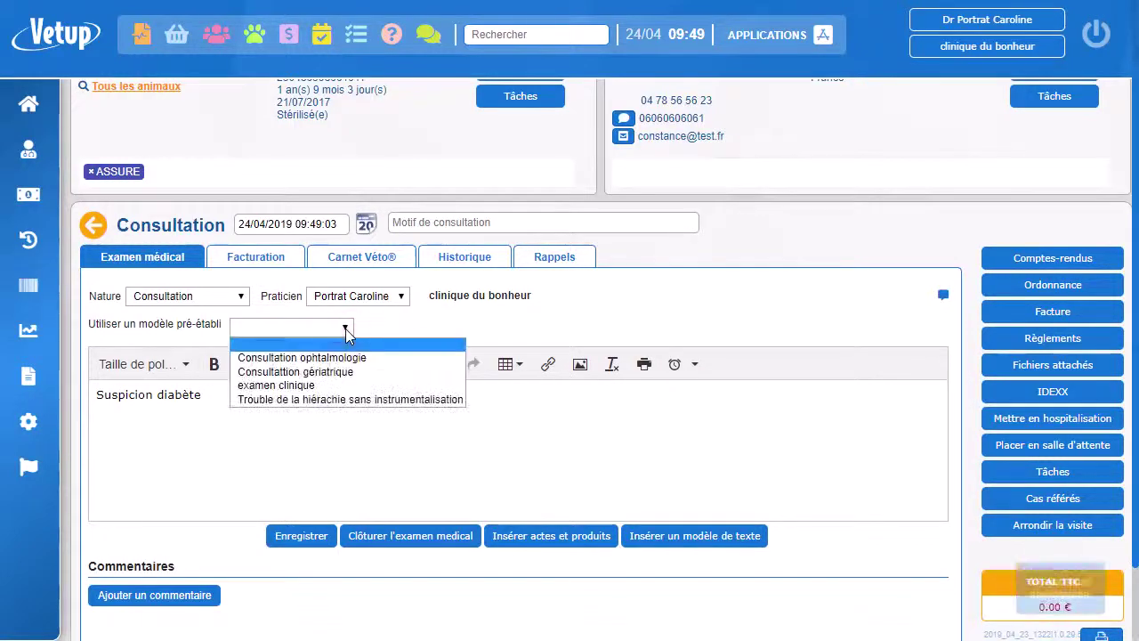
click(221, 397)
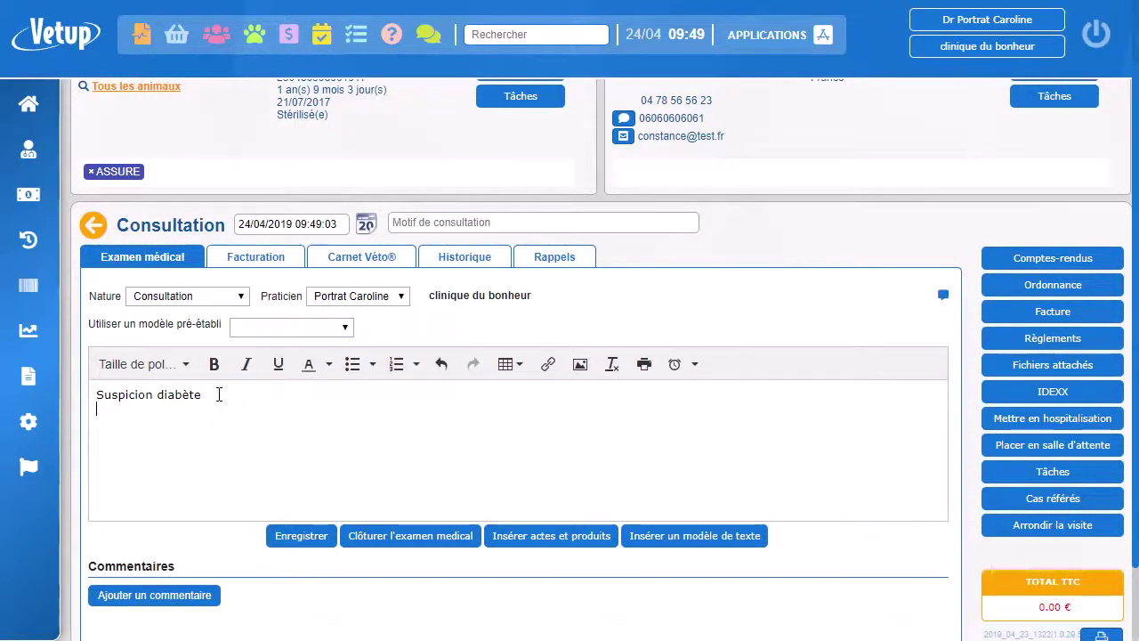
click(345, 328)
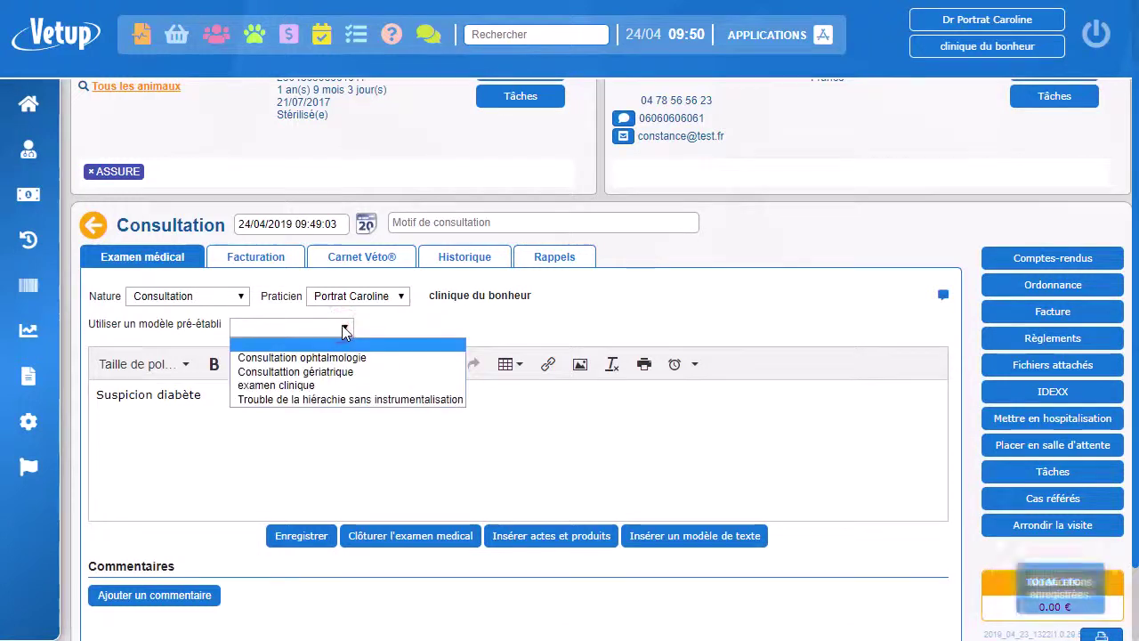
click(352, 399)
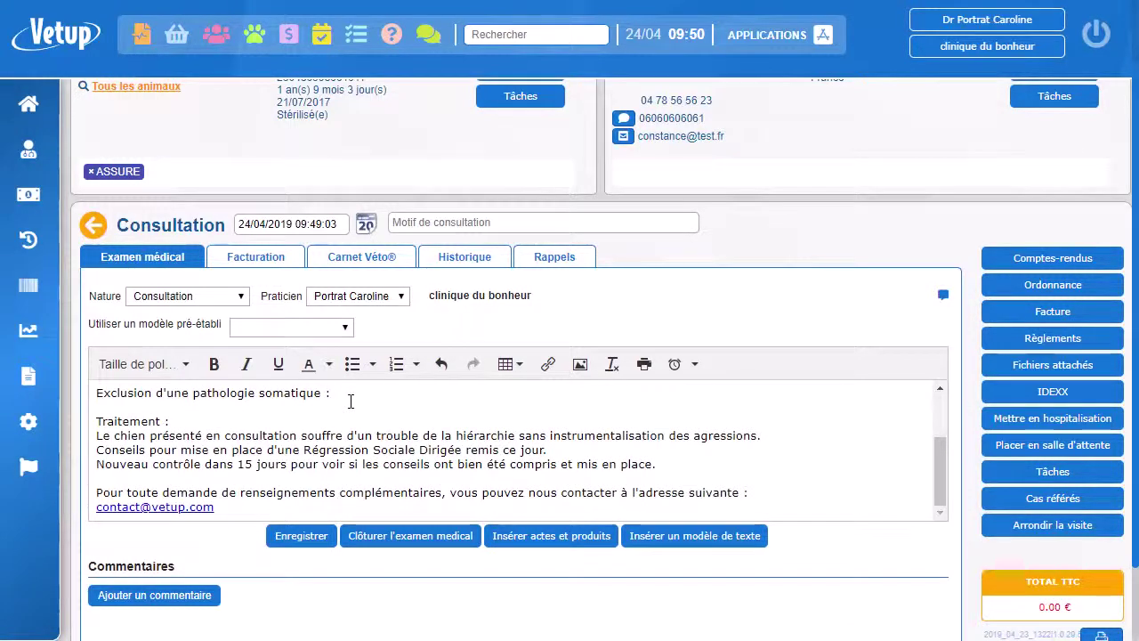
scroll(351, 402, up, 2)
scroll(351, 402, up, 1)
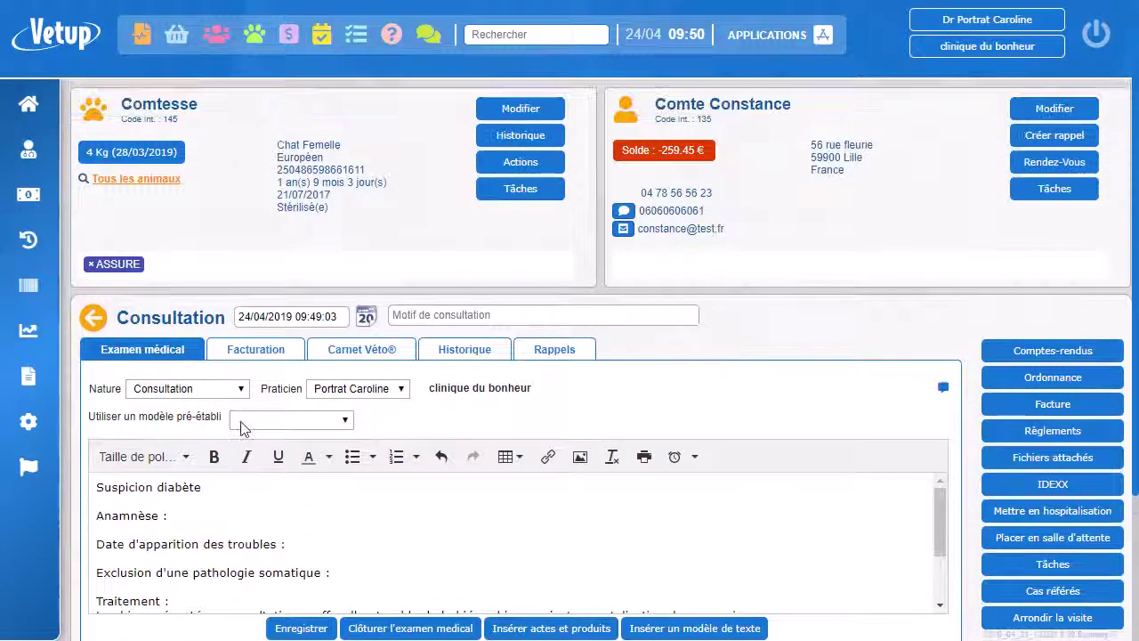
click(182, 518)
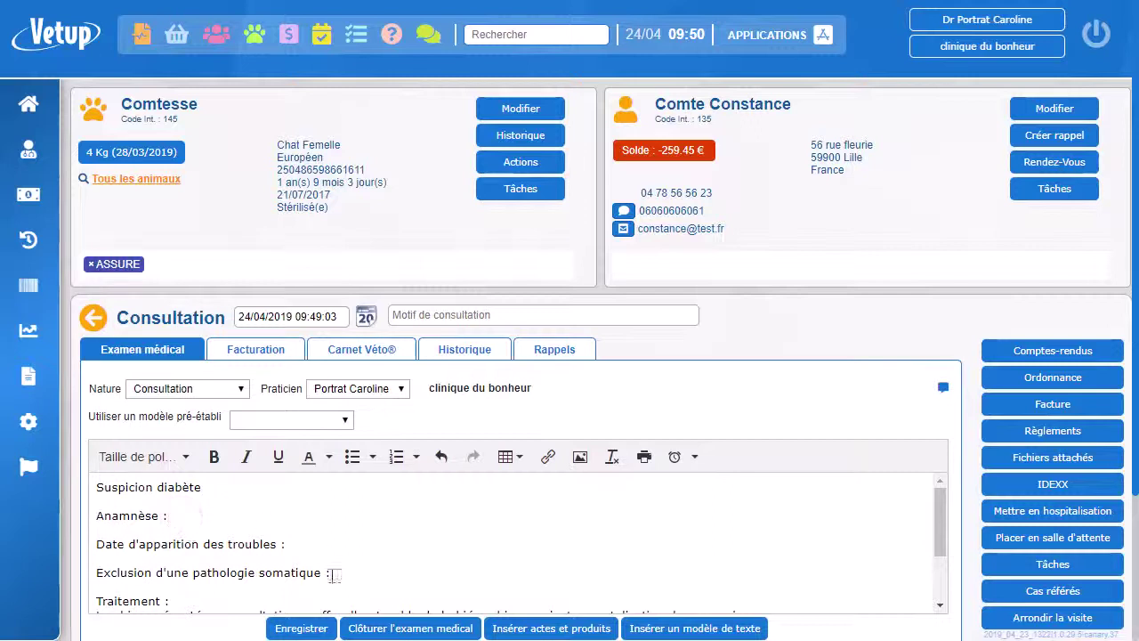
scroll(386, 563, down, 3)
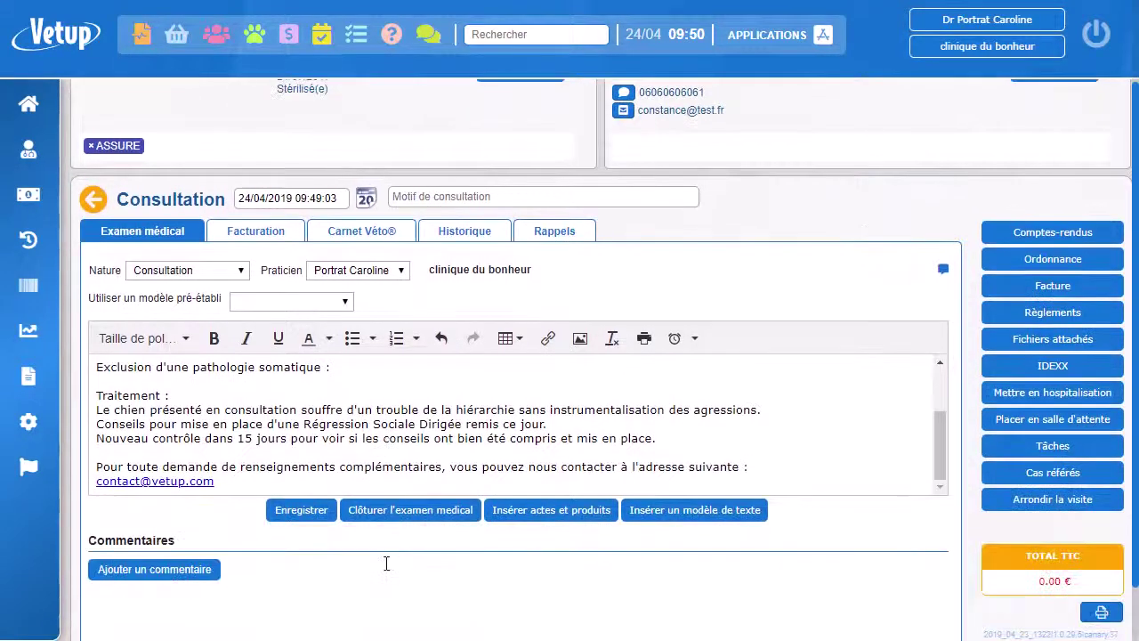
scroll(263, 382, up, 2)
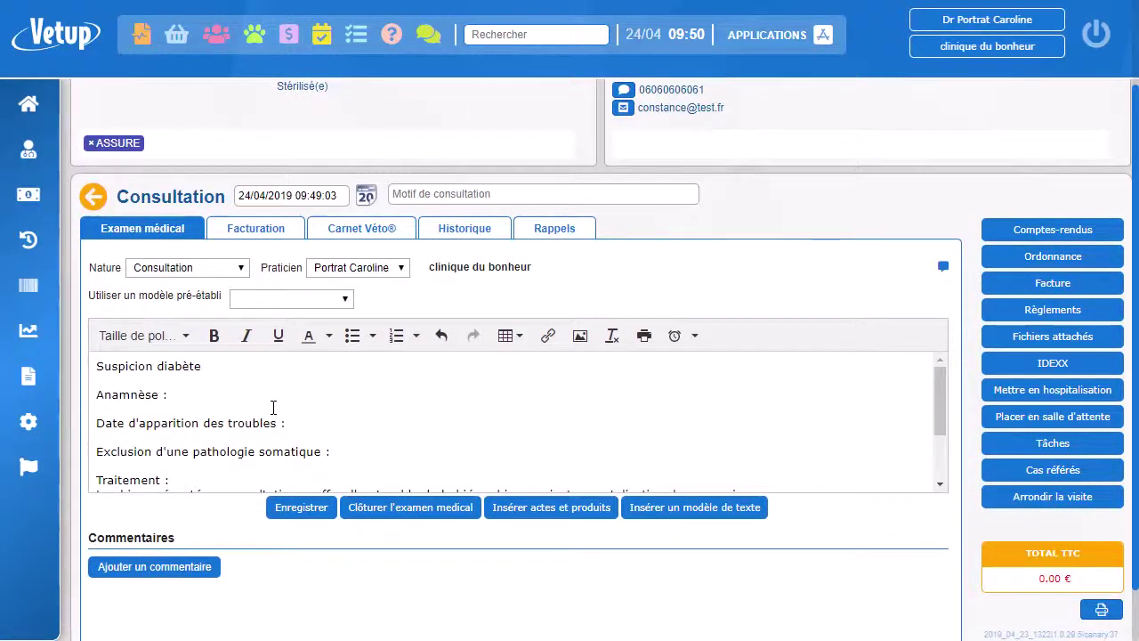
Add the "consultation pubertaire" act to the billing of Comtesse's consultation.
scroll(273, 407, up, 3)
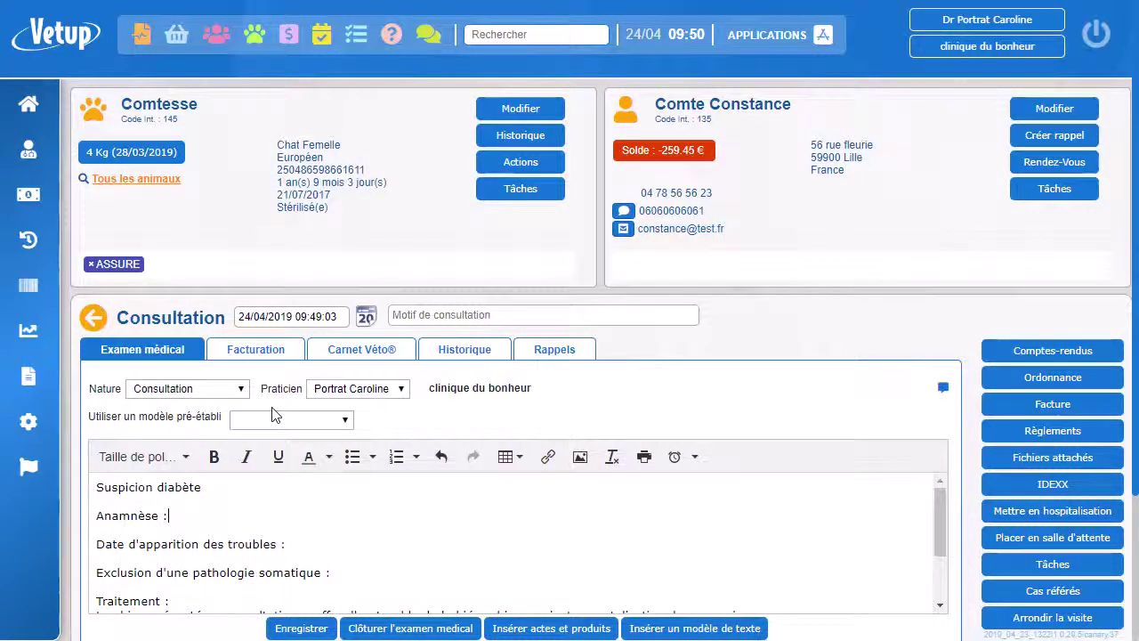
click(276, 350)
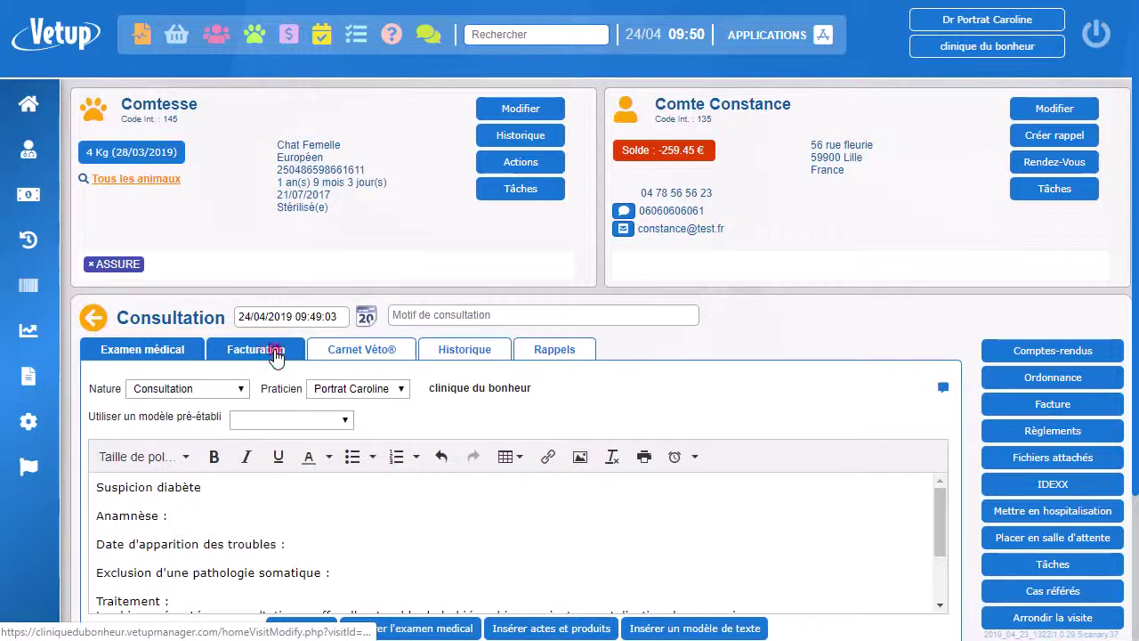
scroll(415, 521, down, 3)
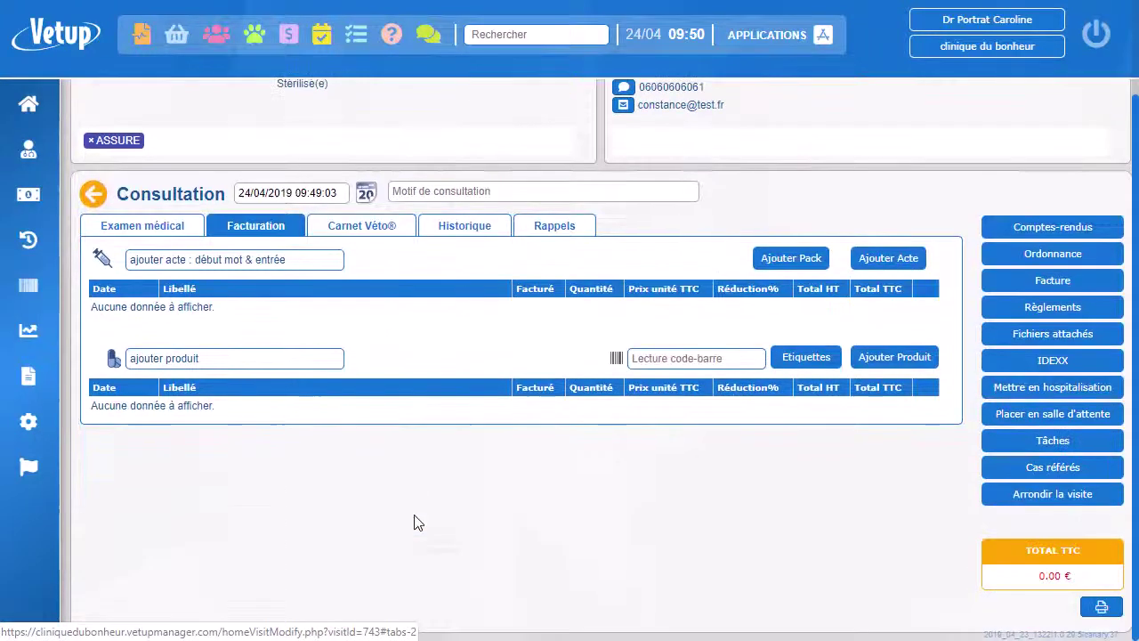
click(187, 259)
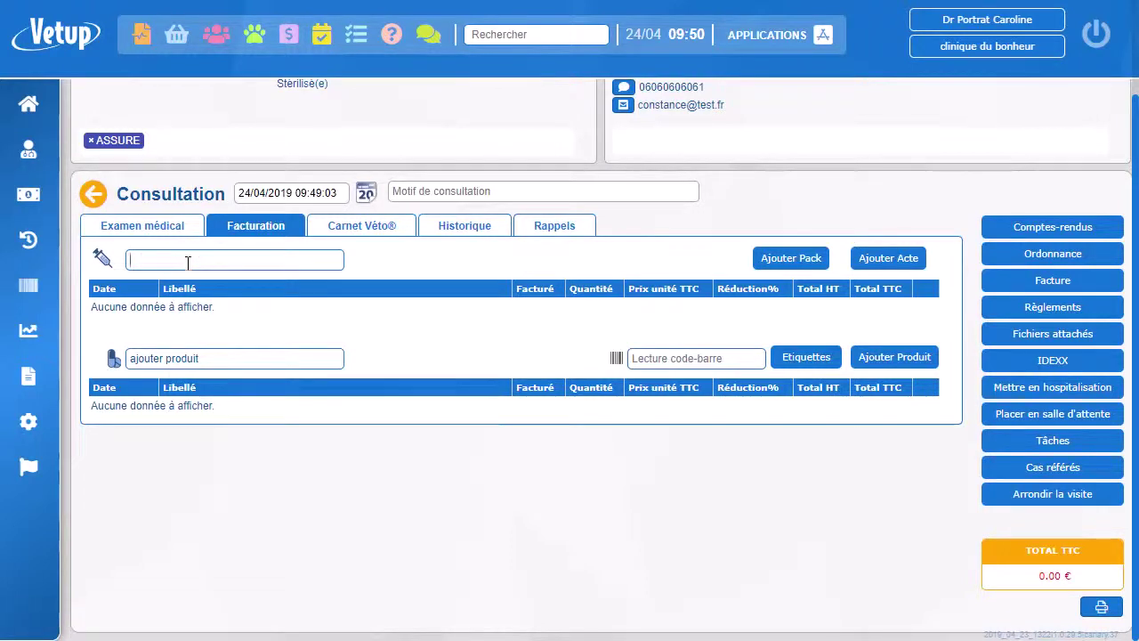
text(con)
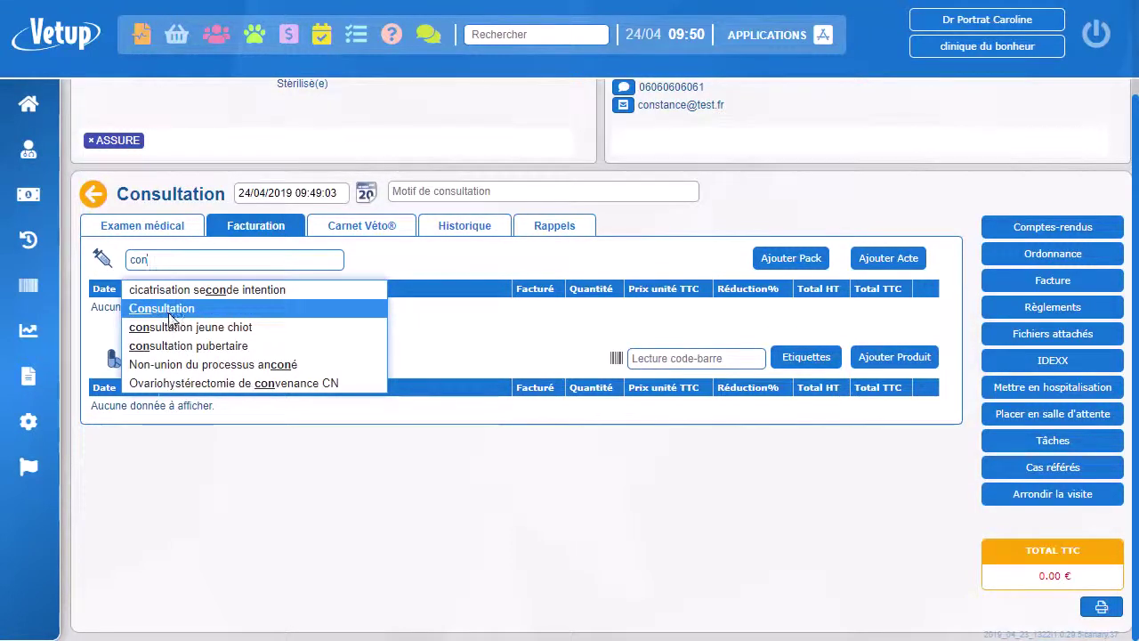
click(190, 348)
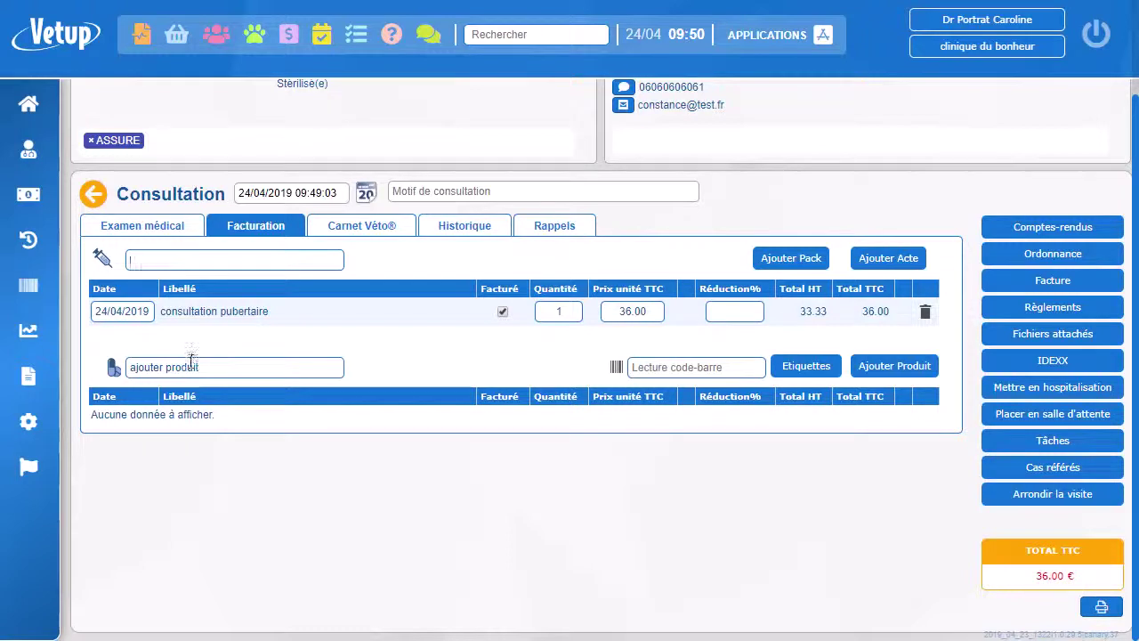
Add the product BRAVECTO CHIEN 2-4,5KG 2 CPS to the consultation's billing.
click(190, 367)
text(b)
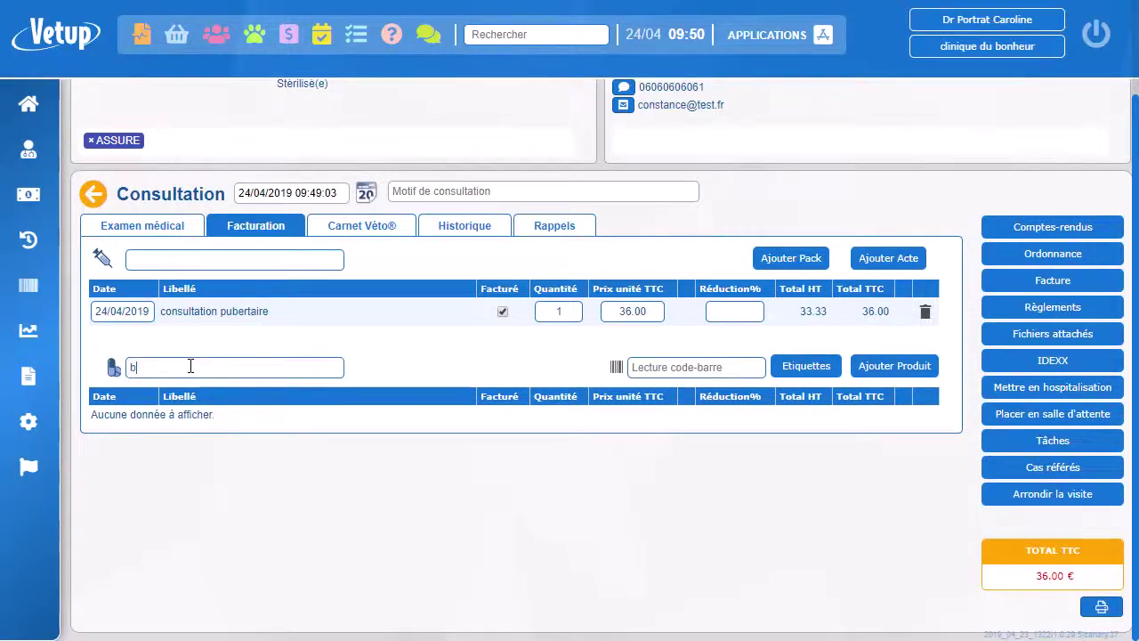
text(ra)
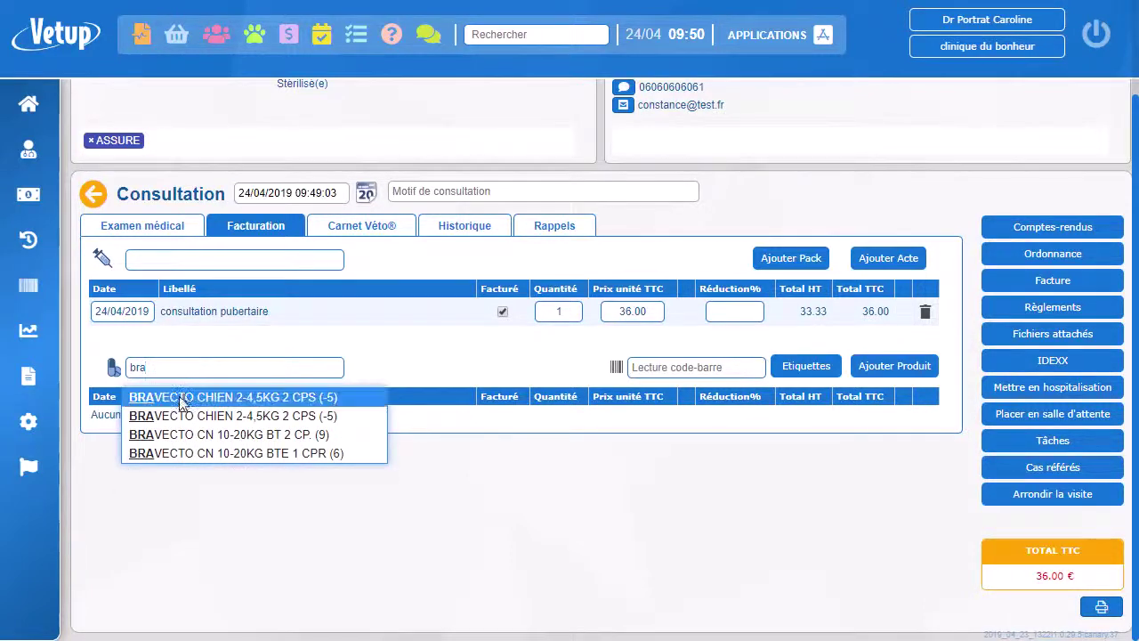
click(178, 396)
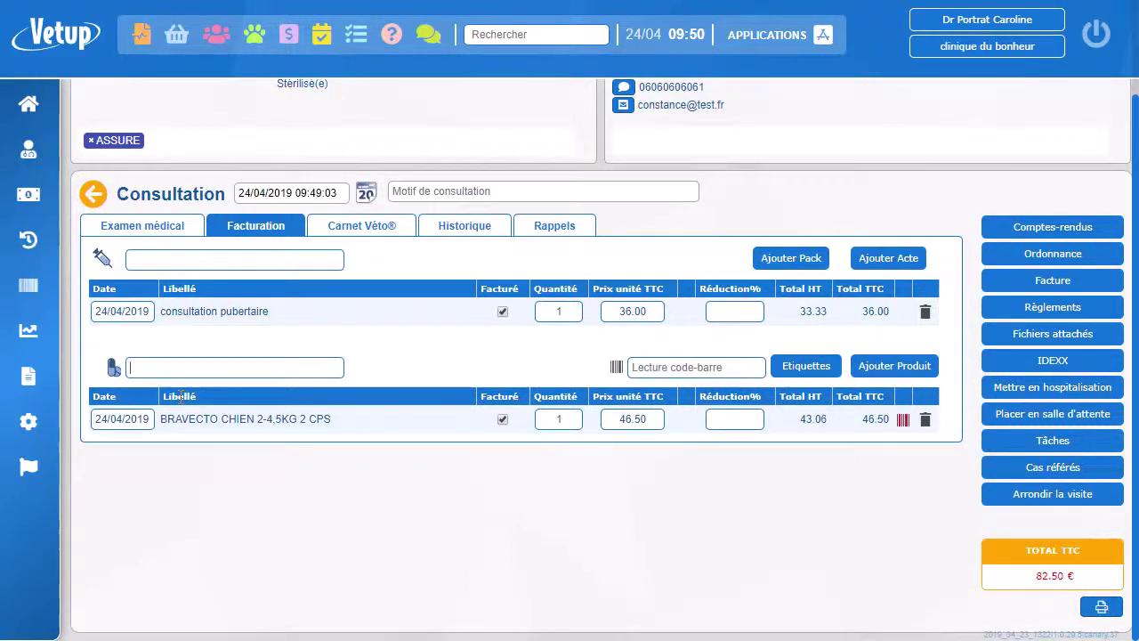
Add ALGOPLAQUE PANSEMENT 10X10CM BT16 from the full product list, choosing the 4.40 € per-dressing entry, and save it.
click(908, 366)
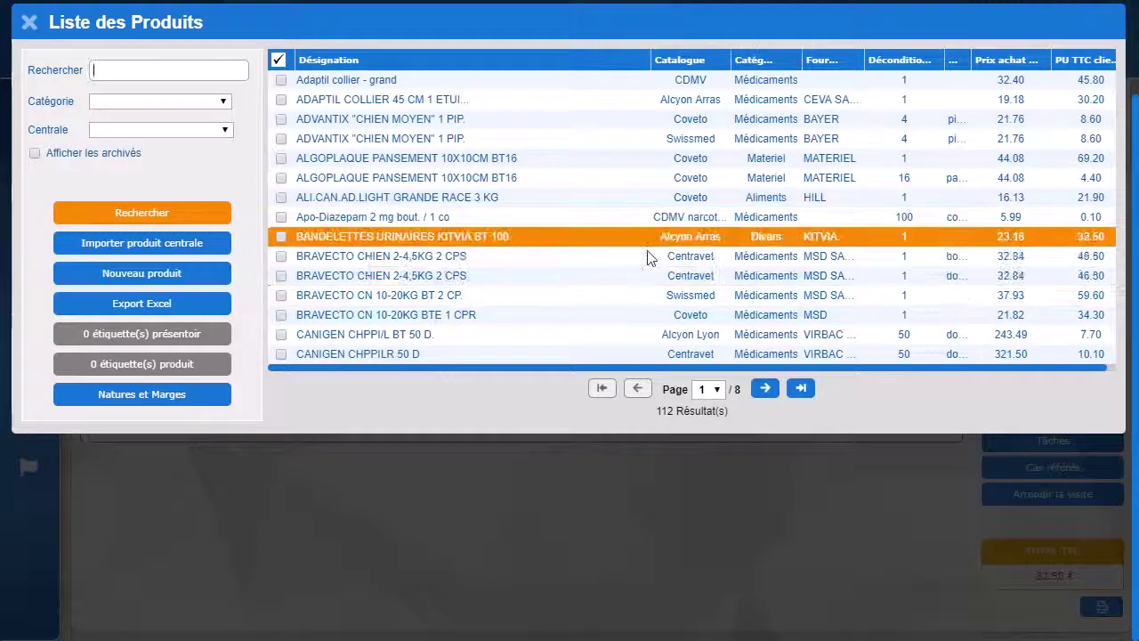
click(339, 183)
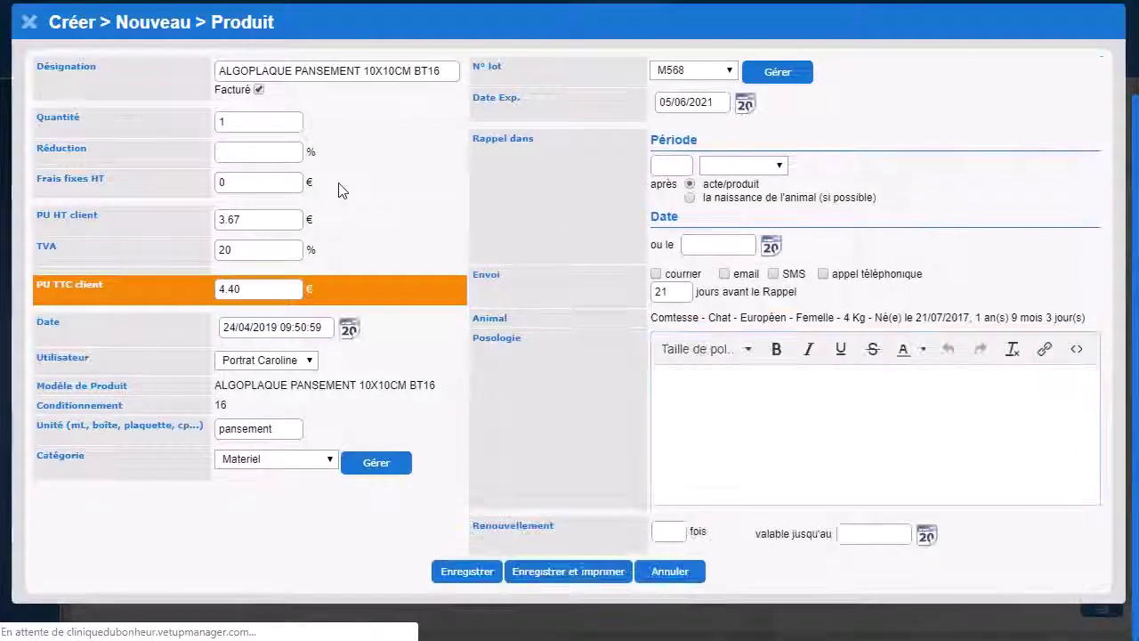
click(465, 573)
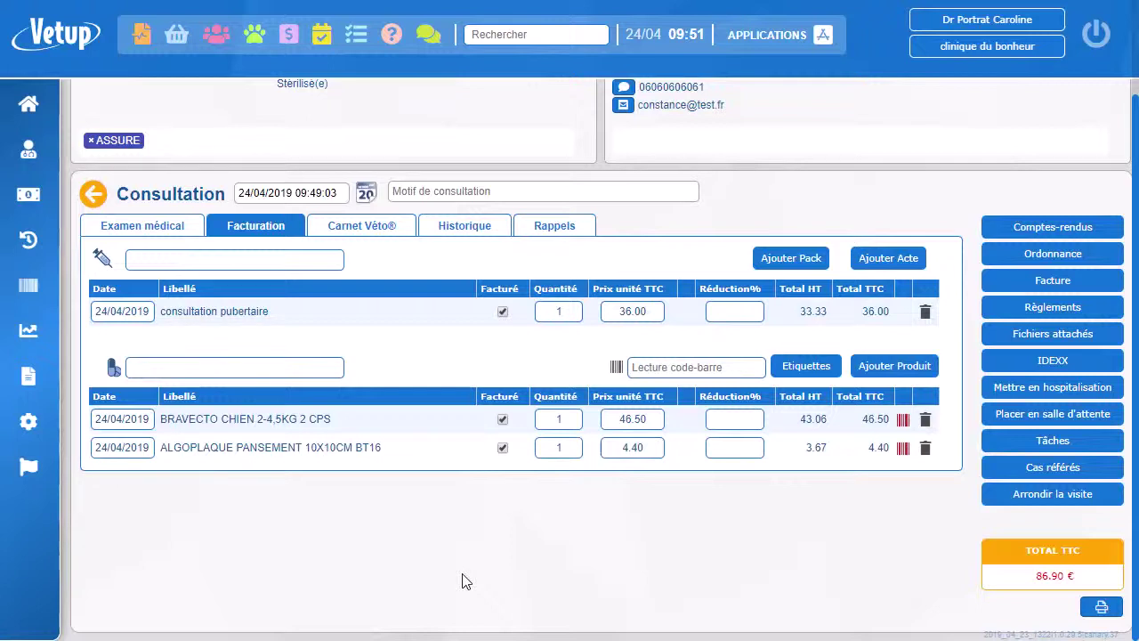
Make the BRAVECTO product renewable 1 time, valid until 13/05/2019, and save the product.
click(254, 421)
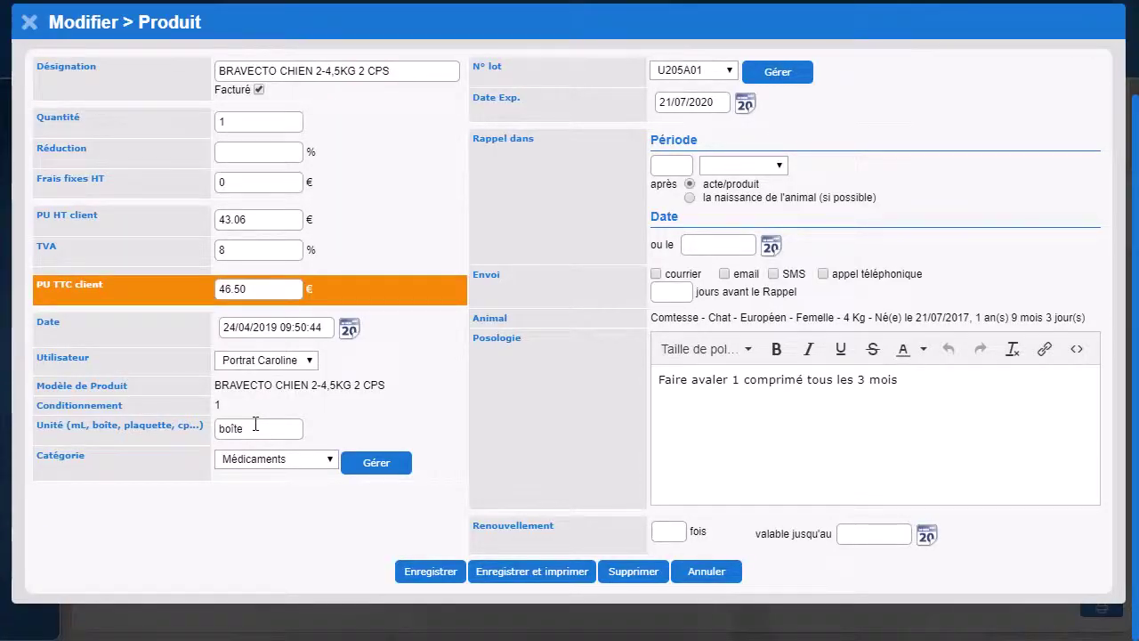
click(665, 529)
click(927, 535)
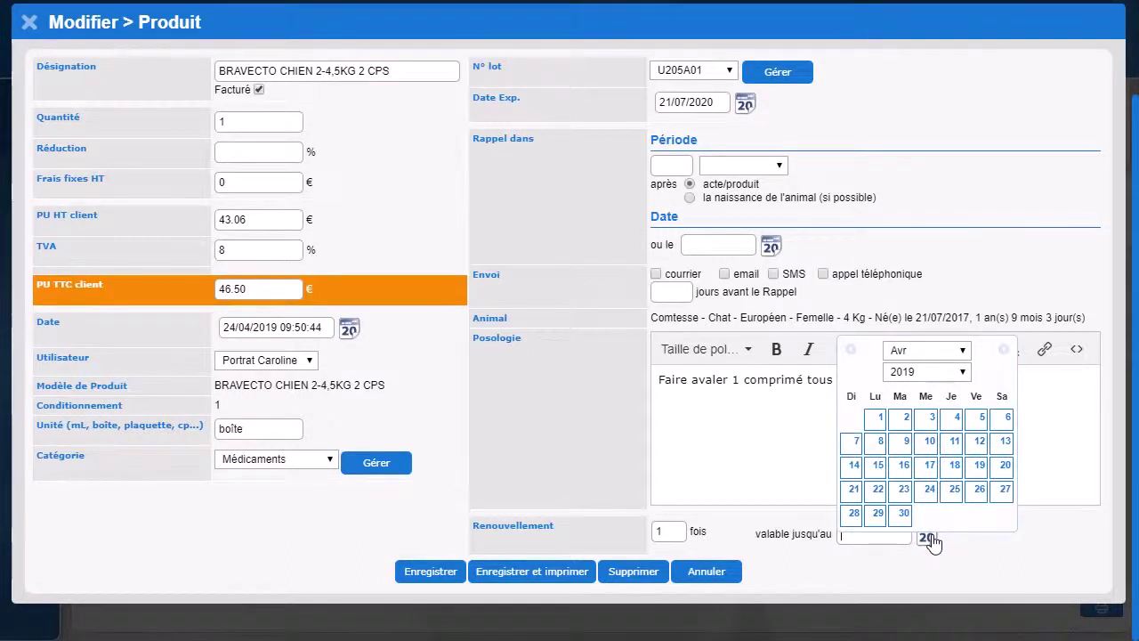
click(966, 354)
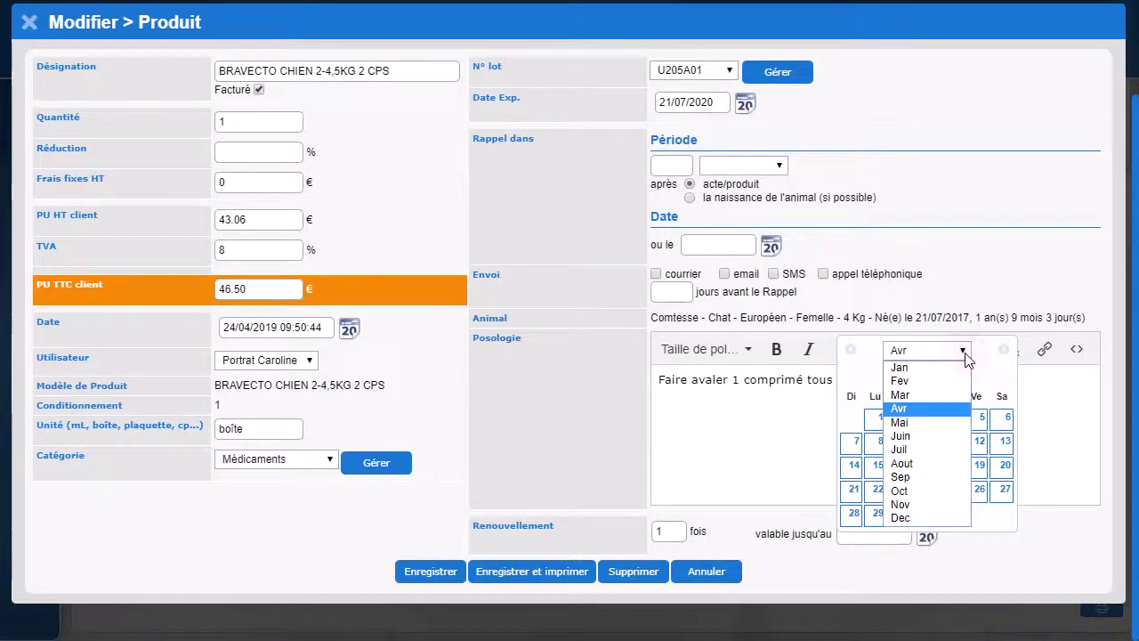
click(909, 425)
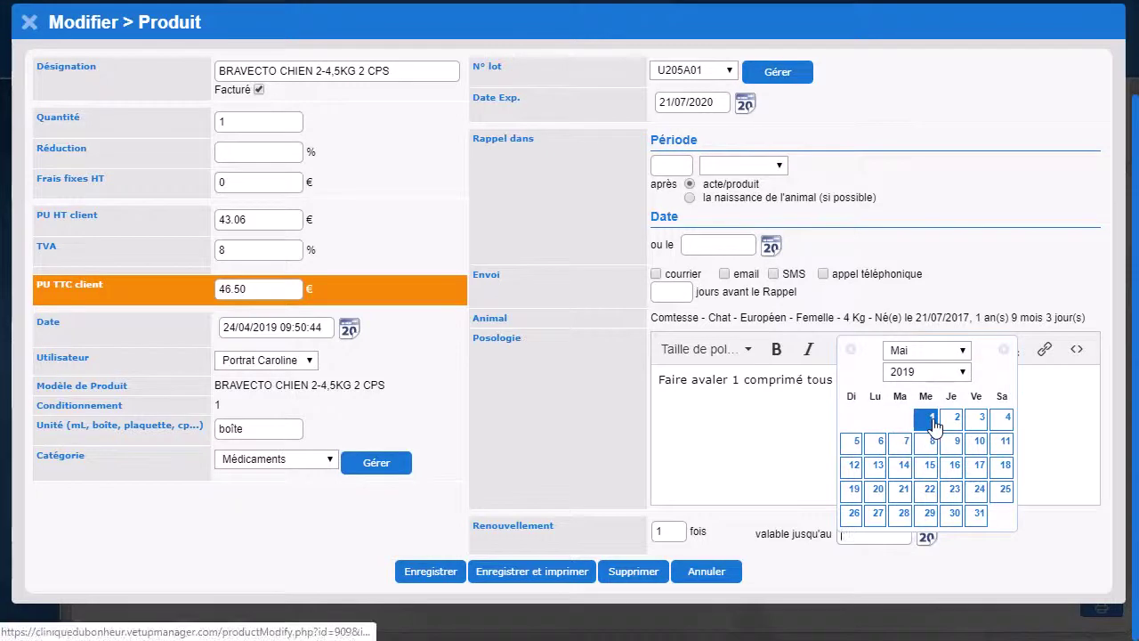
click(878, 465)
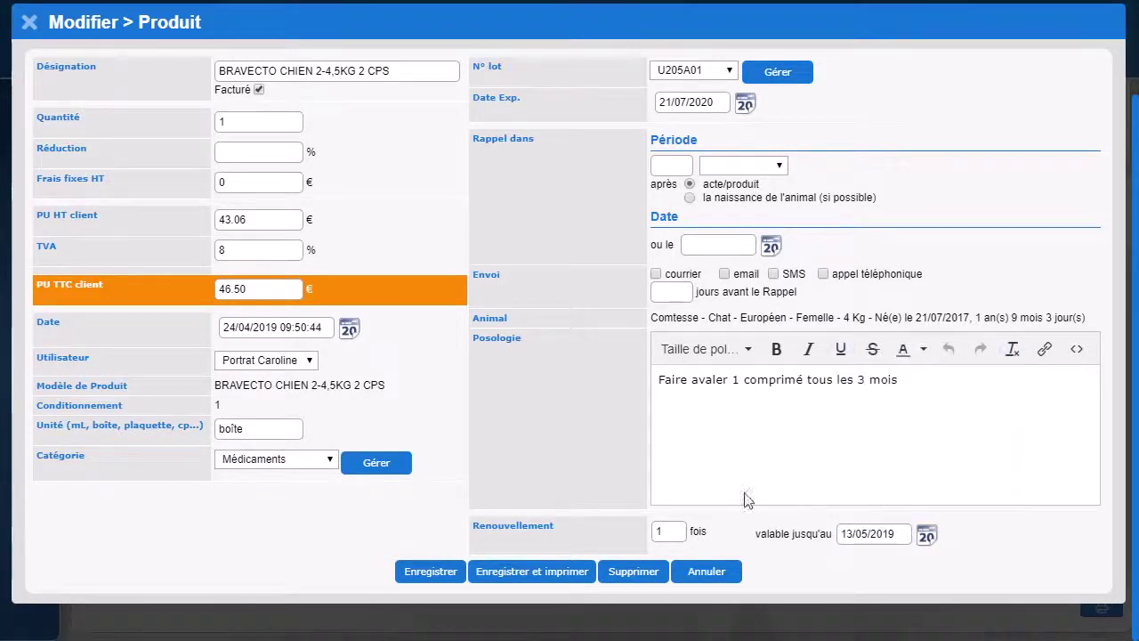
click(448, 575)
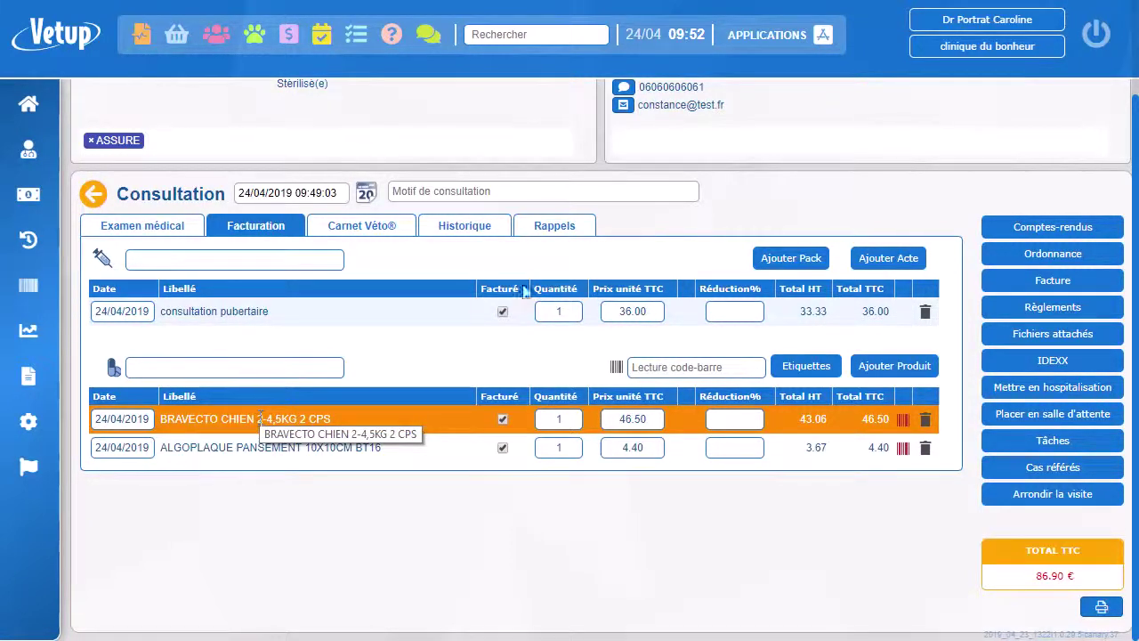
Exclude the ALGOPLAQUE dressing from invoicing, and save the register information for the BRAVECTO product.
click(502, 448)
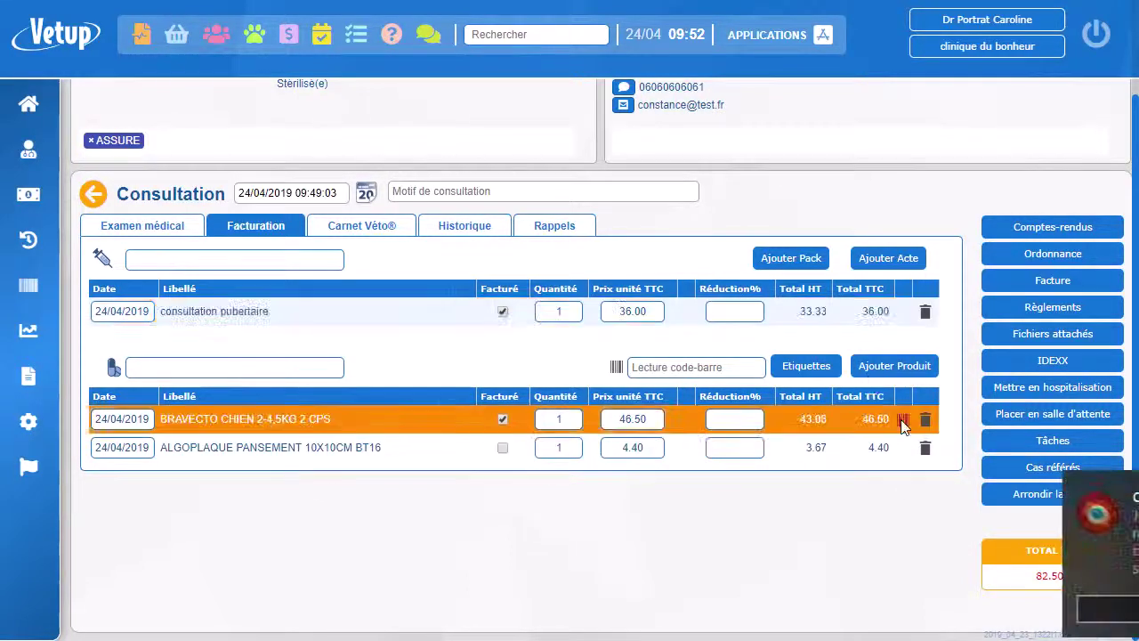
mouse_move(901, 420)
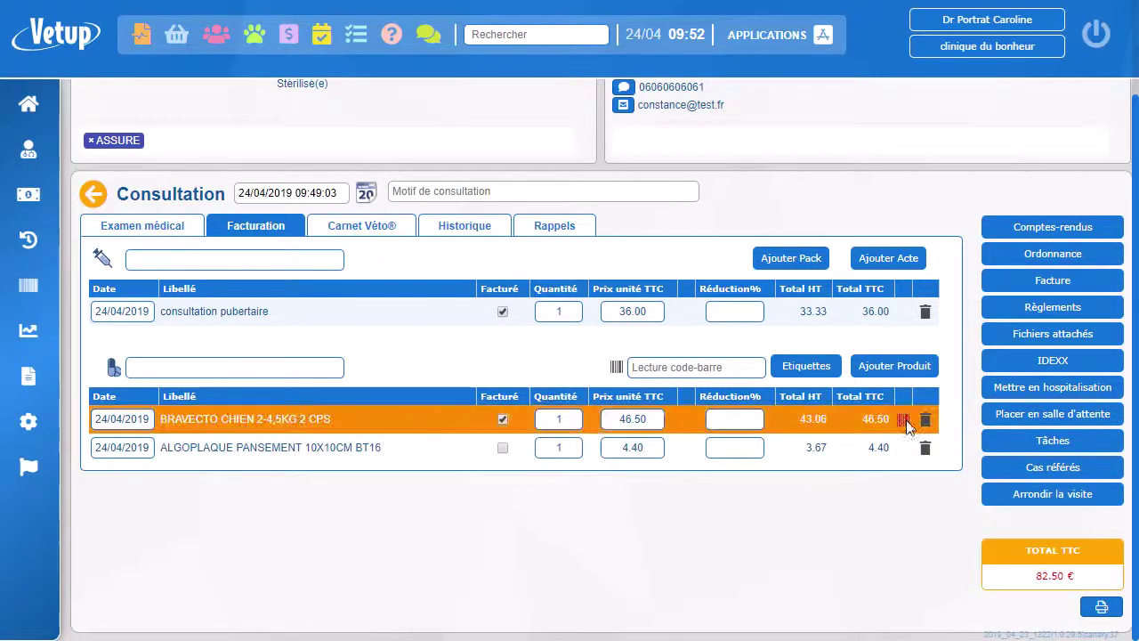
mouse_move(906, 425)
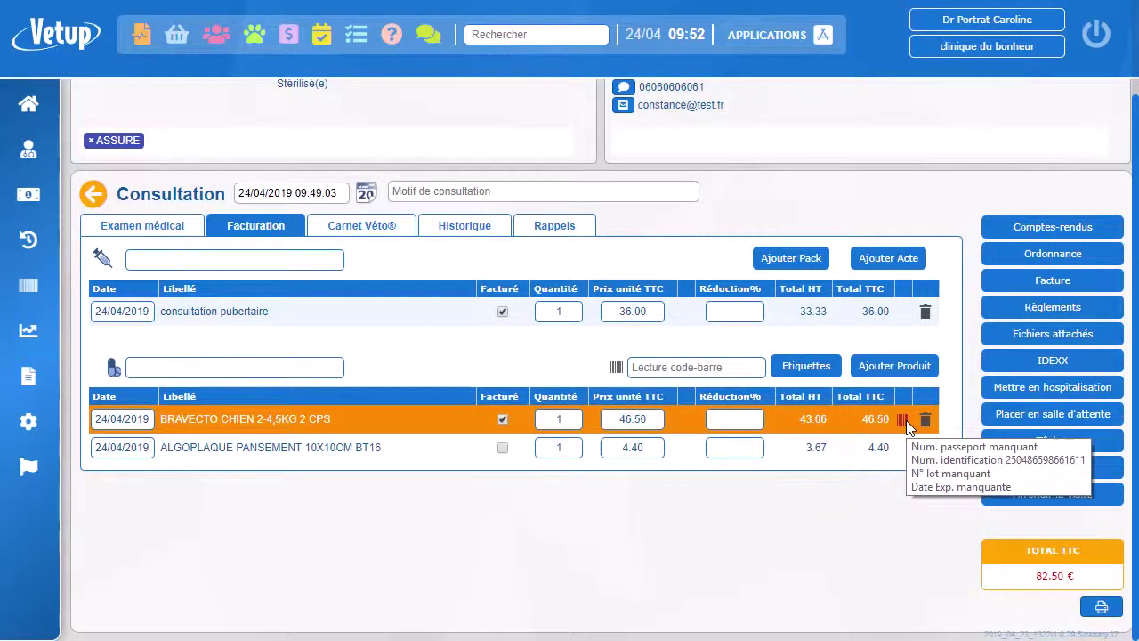
click(906, 420)
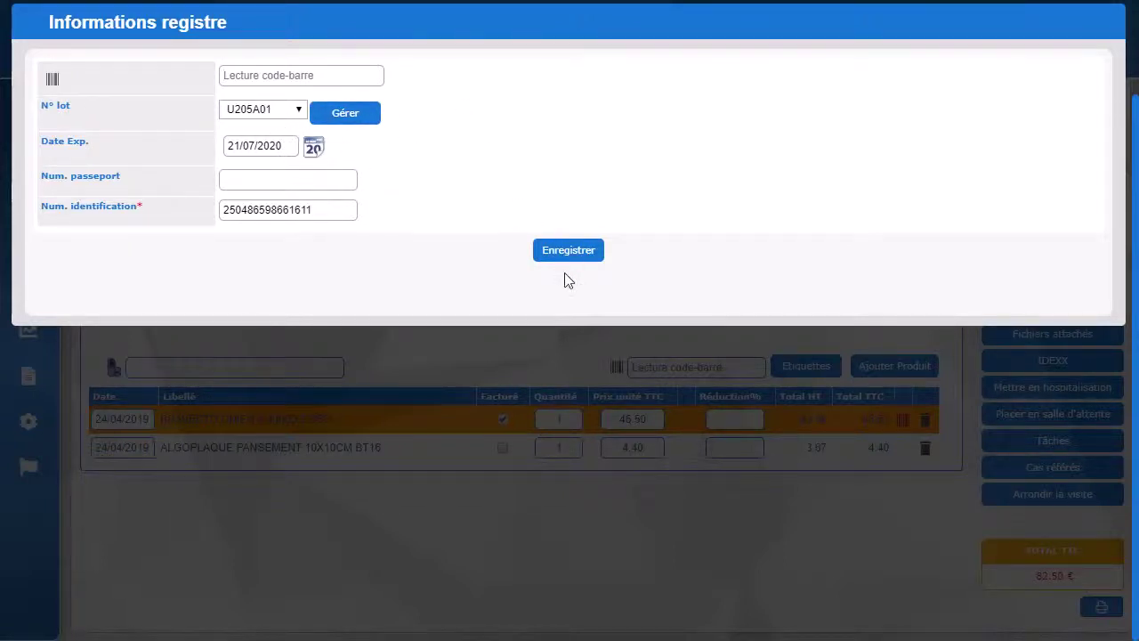
click(584, 255)
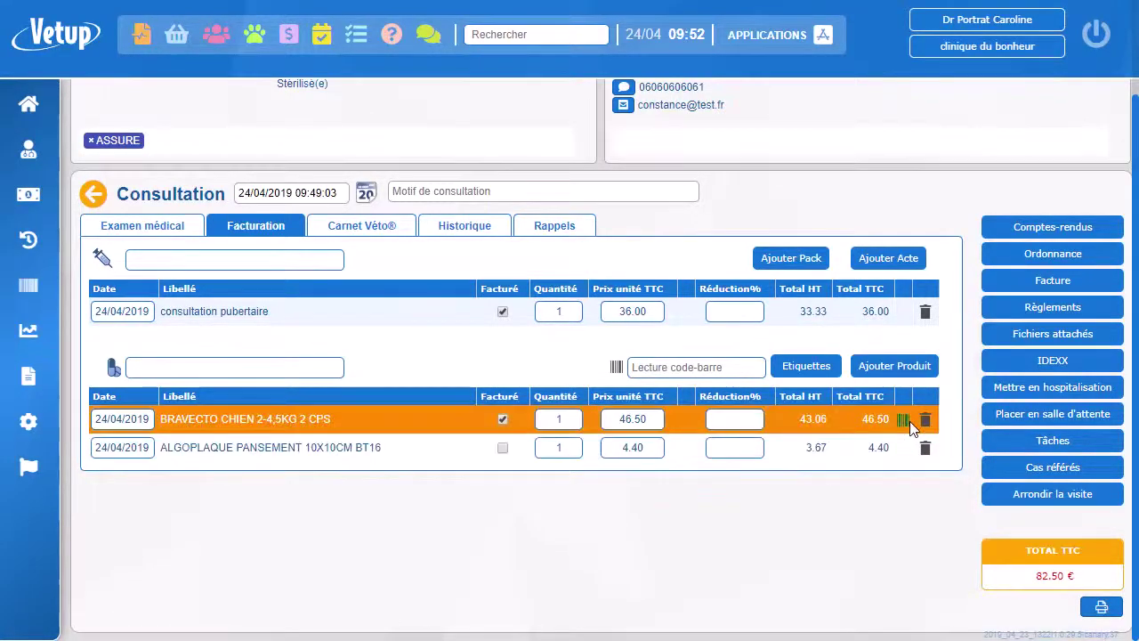
mouse_move(905, 421)
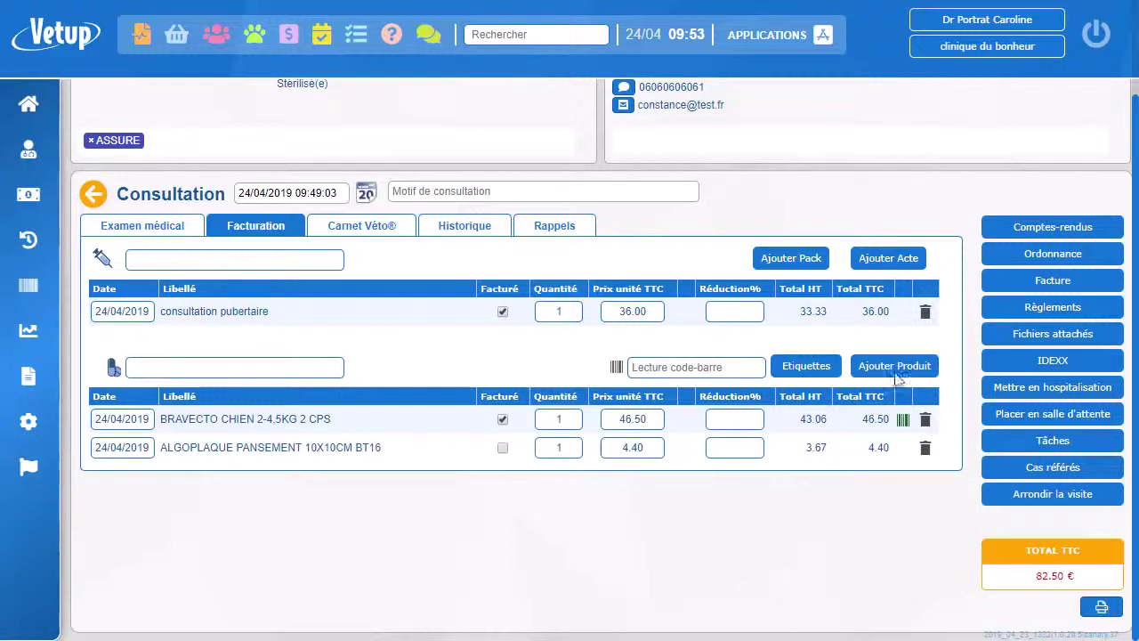
Create a prescription from the consultation's products and remove the stray "\r\n" line beneath the veterinarian's name.
click(1069, 256)
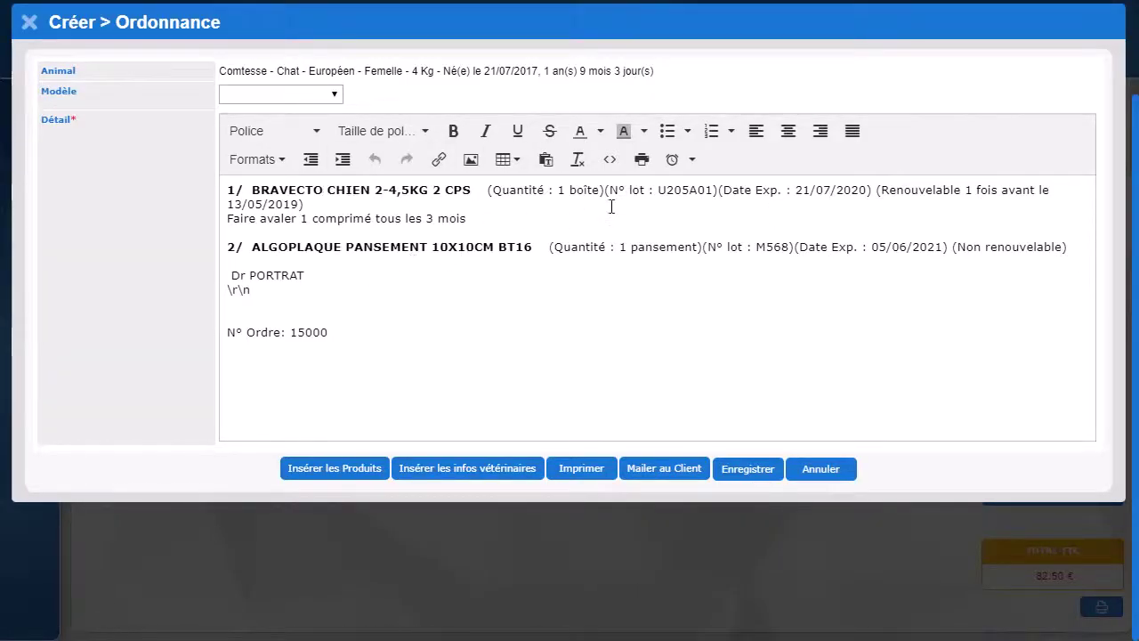
click(468, 218)
click(252, 291)
key(BackSpace)
key(BackSpace)
key(BackSpace)
key(BackSpace)
key(BackSpace)
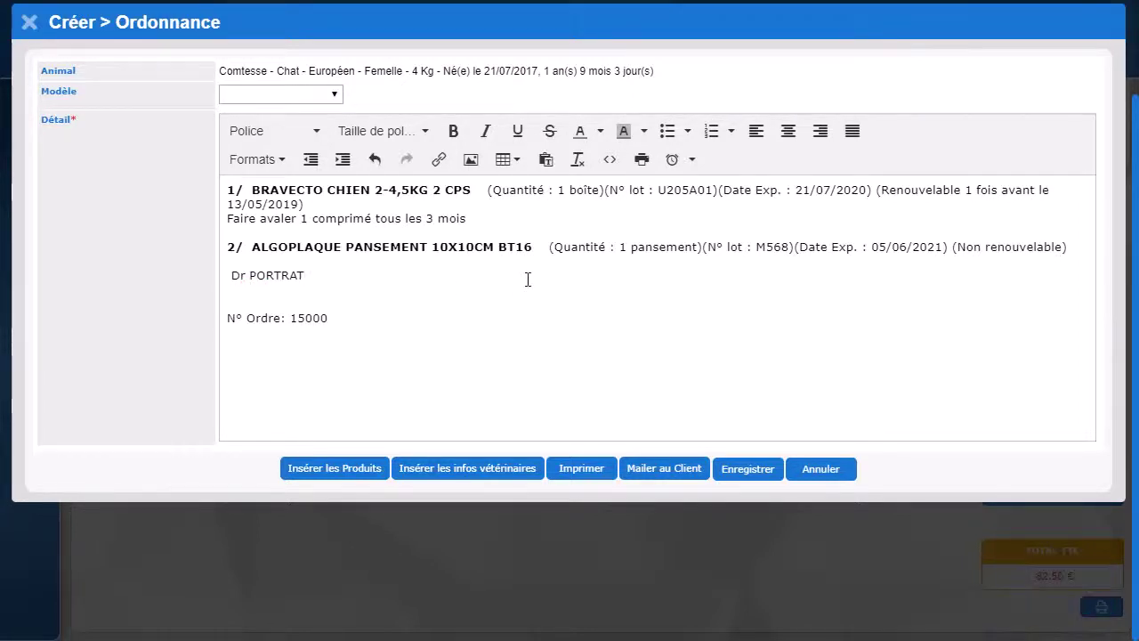
click(31, 33)
Check the BRAVECTO product's details, and save the dosage "Changer le pansement tous les jours" for the ALGOPLAQUE dressing.
click(267, 416)
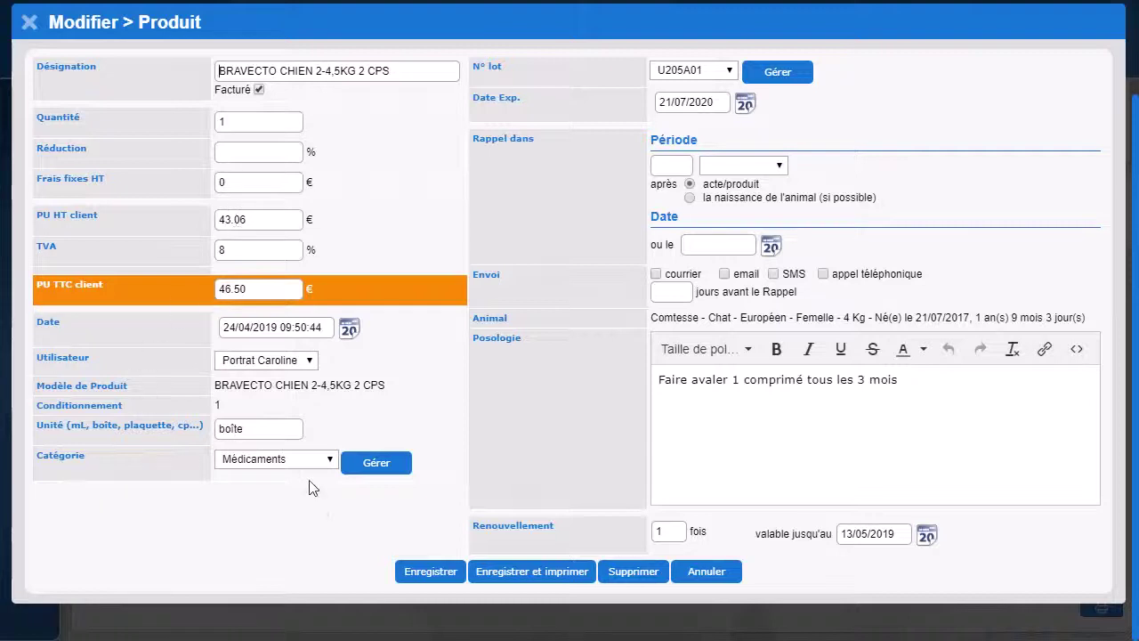
click(405, 566)
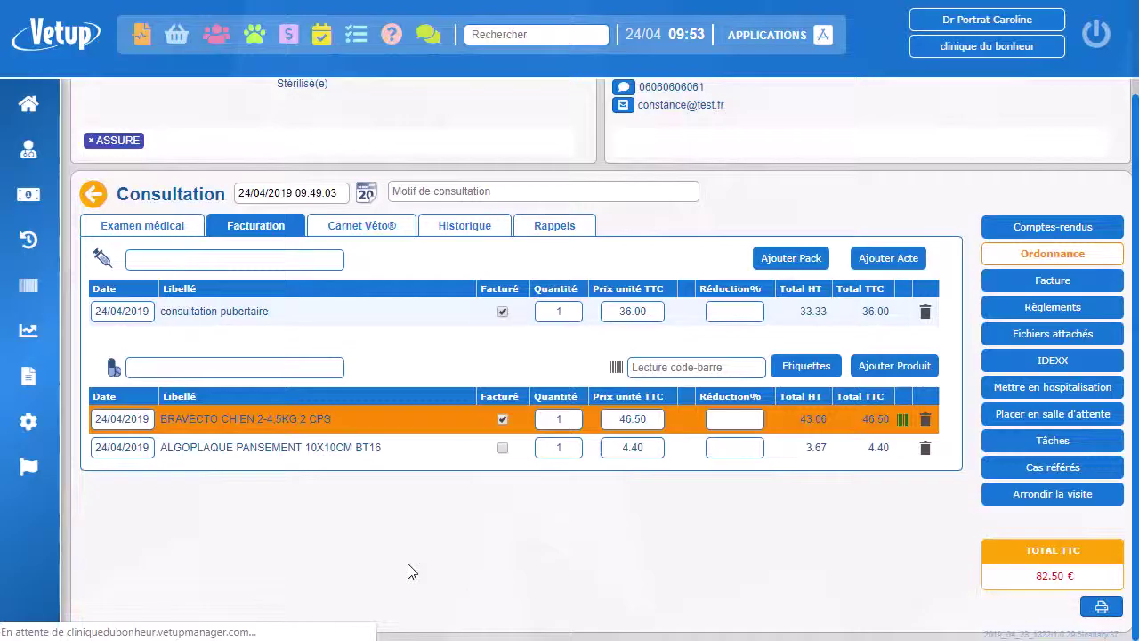
click(272, 450)
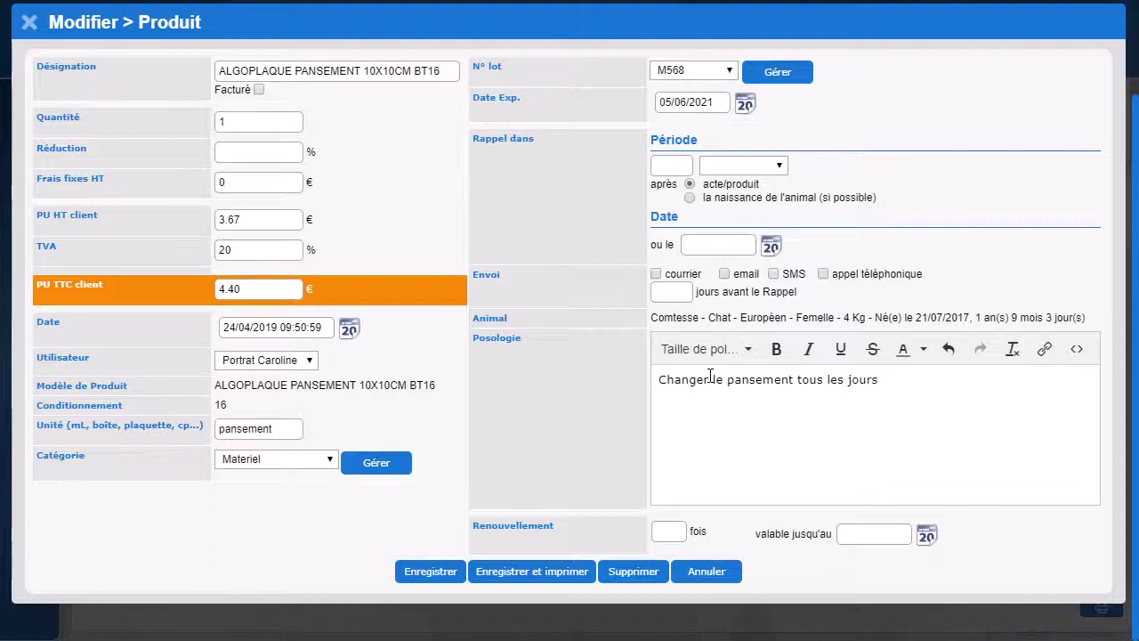
click(425, 574)
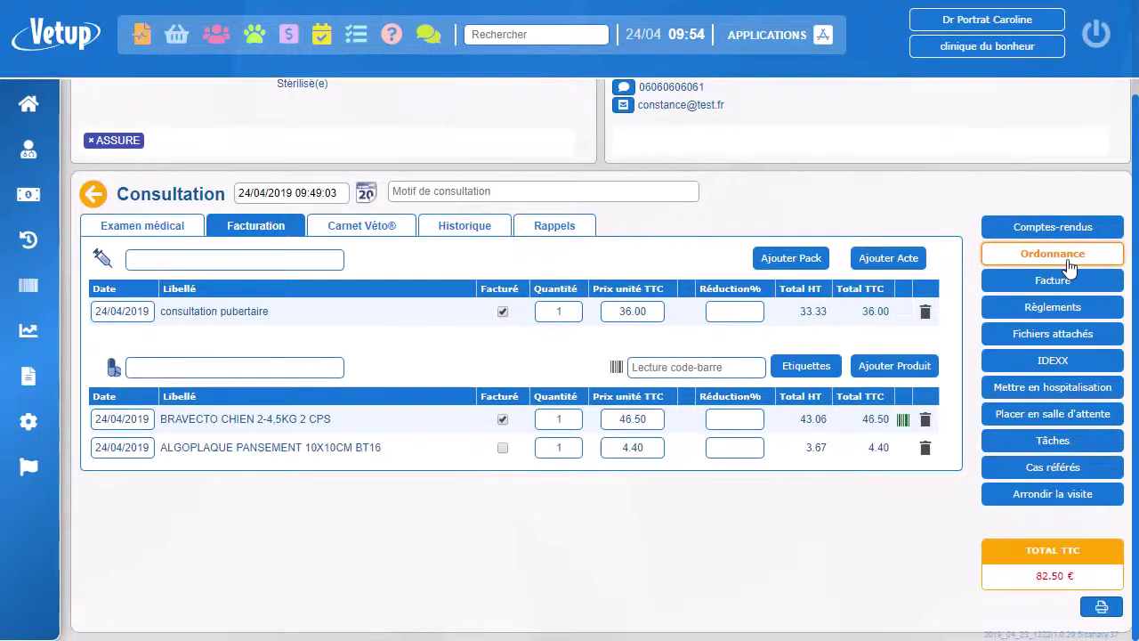
Delete the consultation's existing prescription and confirm the deletion.
click(1067, 260)
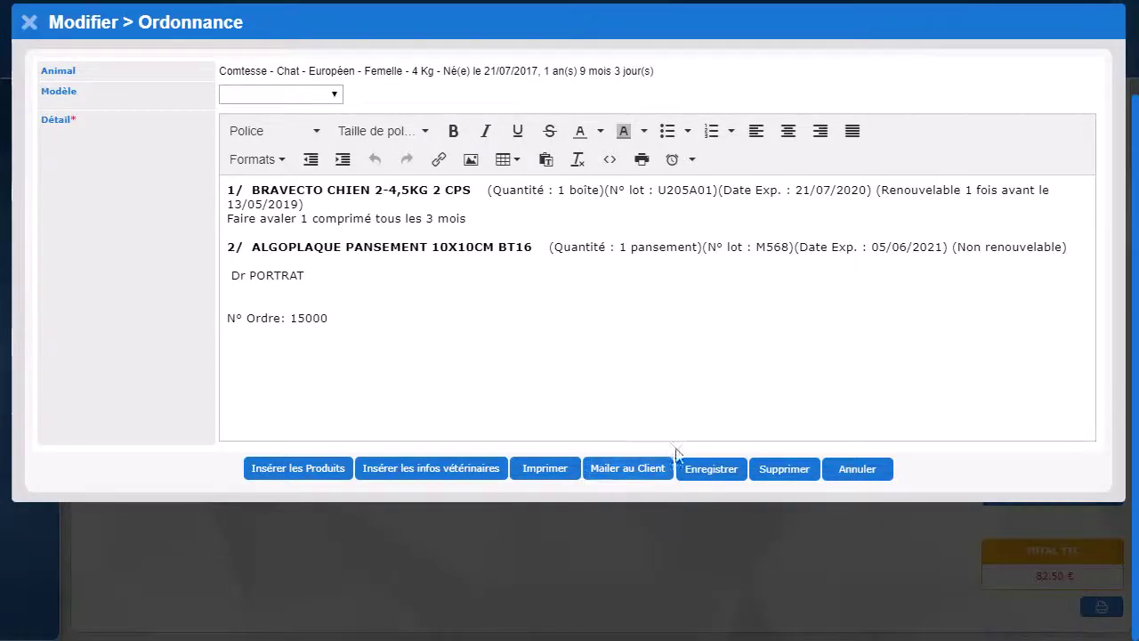
click(801, 472)
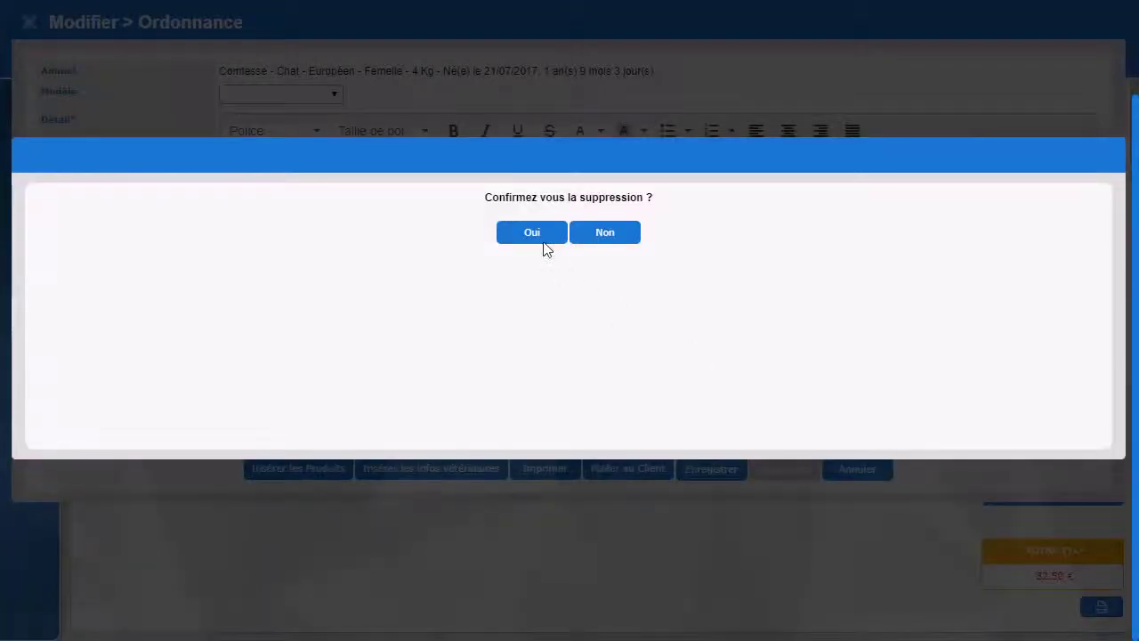
click(534, 234)
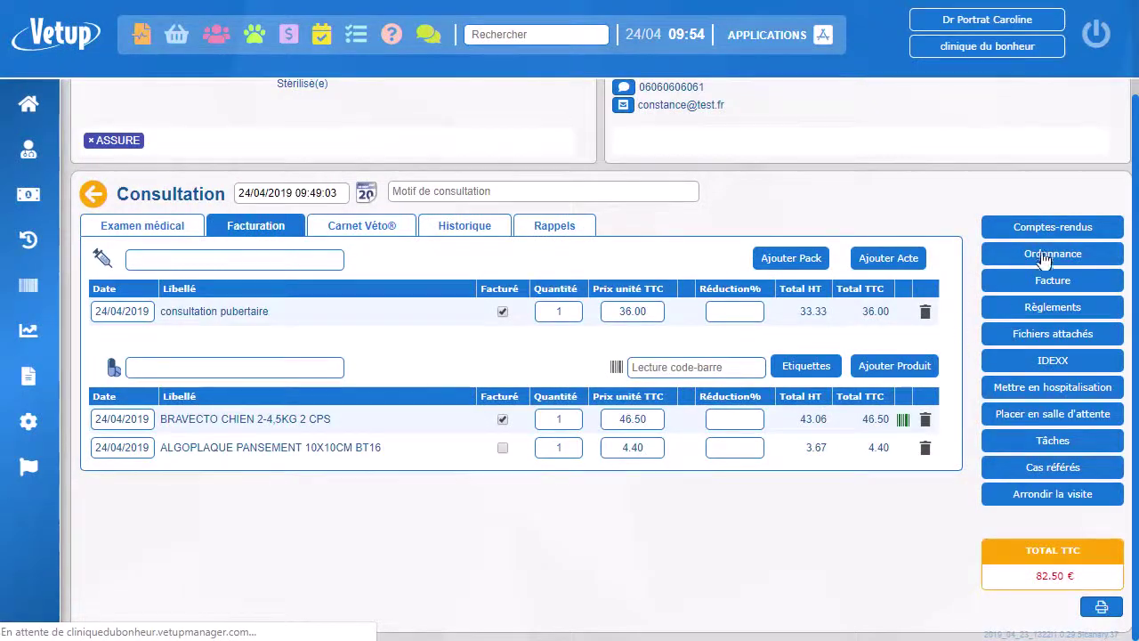
Create a new prescription for the consultation, remove the stray "\r\n" line beneath the veterinarian's name, and save it.
click(1041, 253)
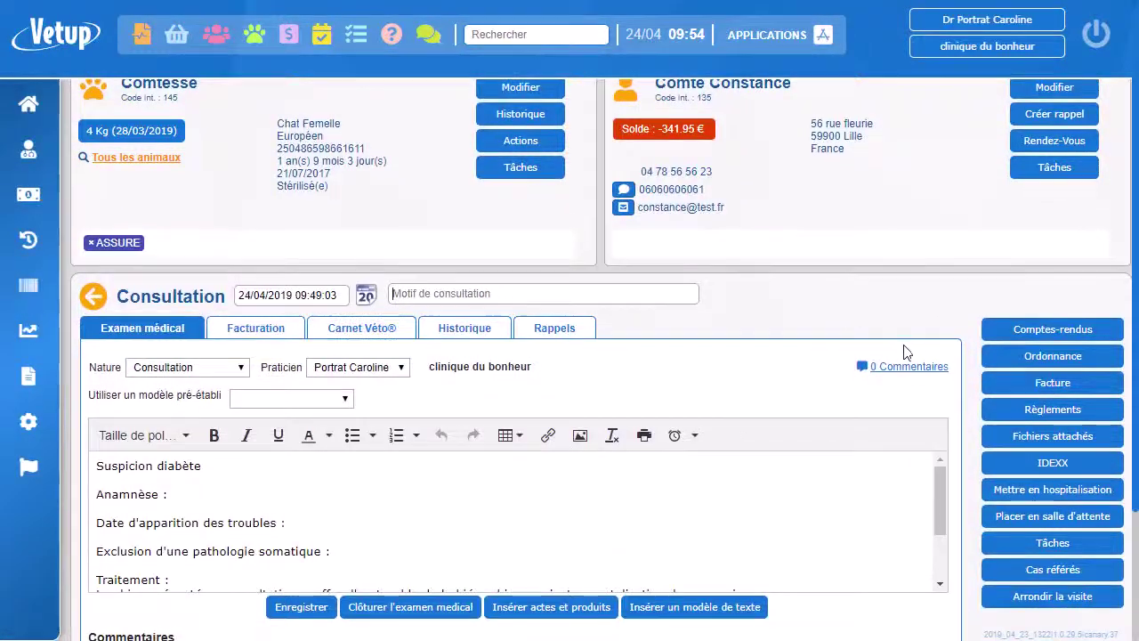
click(1033, 362)
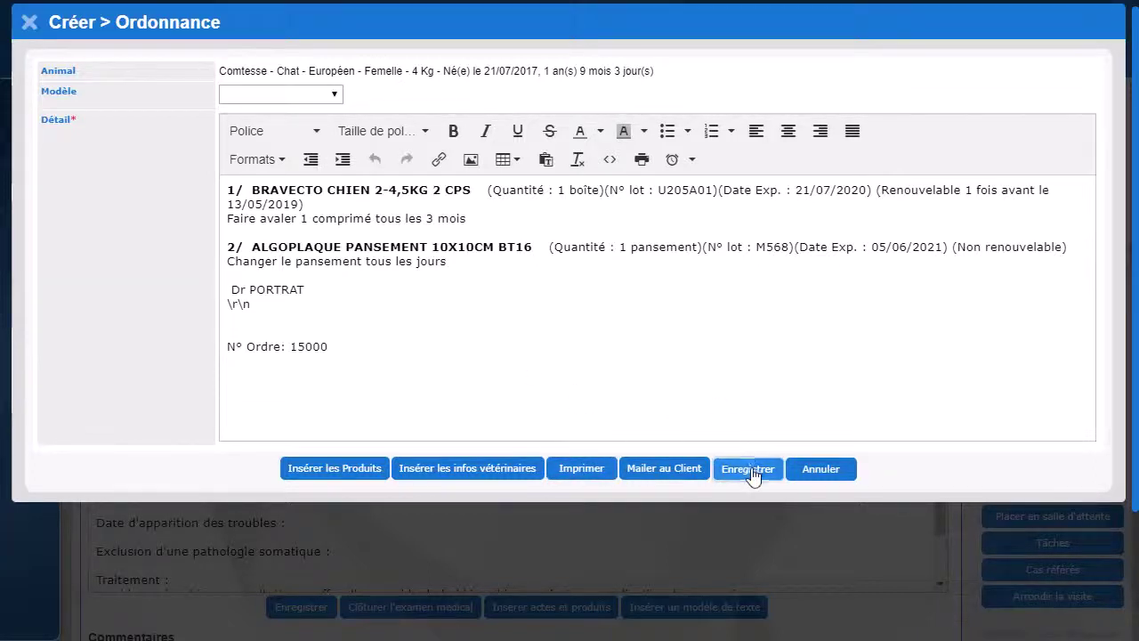
drag(255, 305, 228, 305)
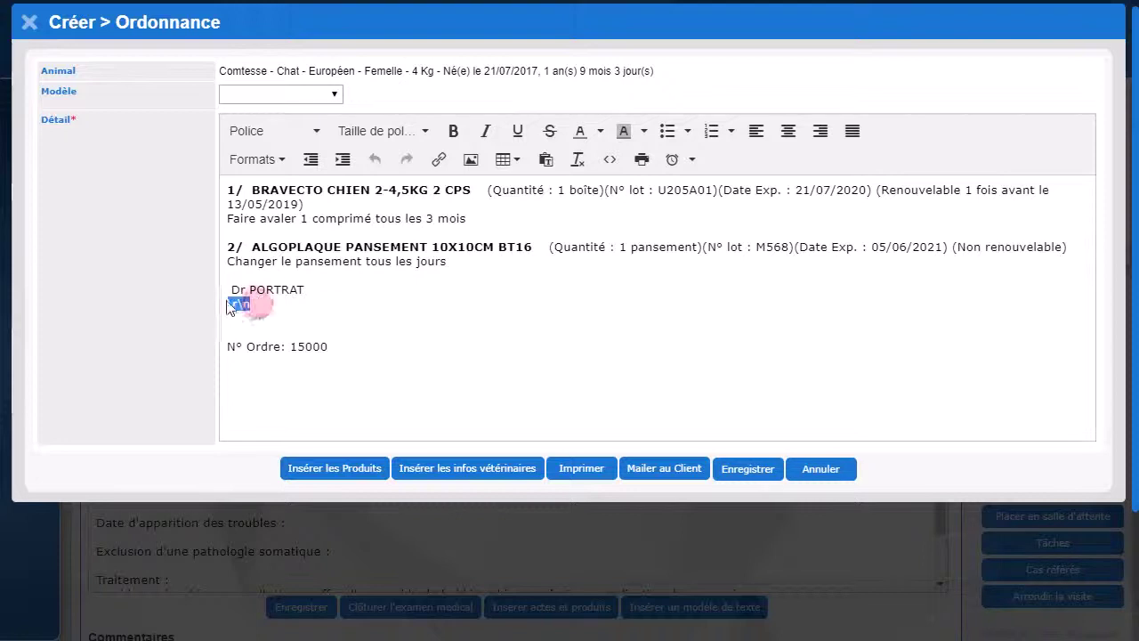
key(BackSpace)
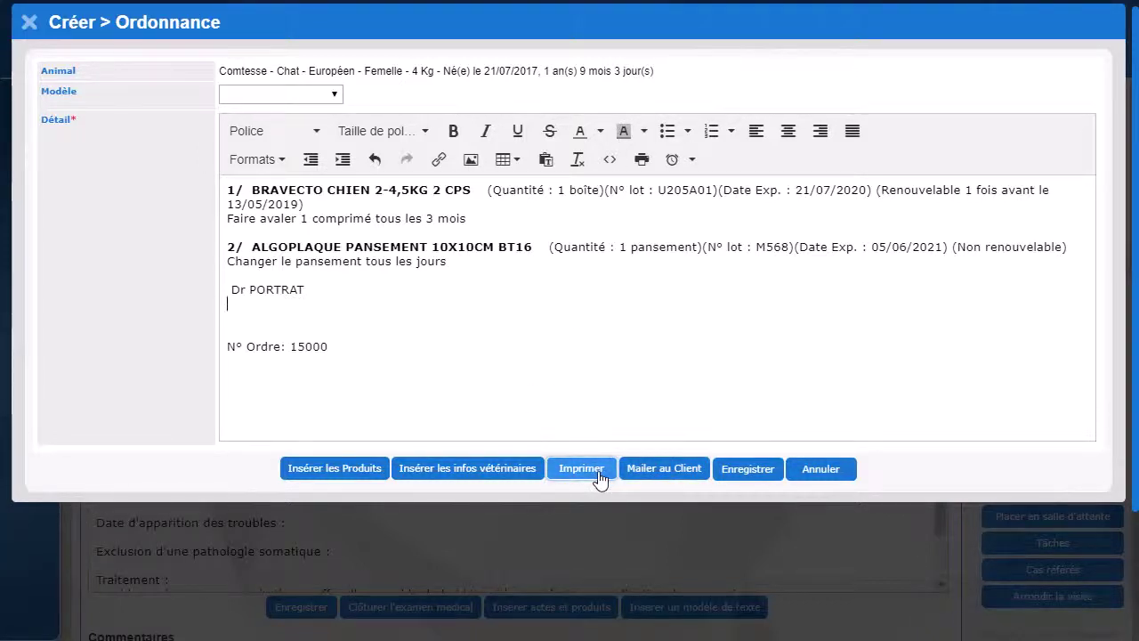
click(750, 468)
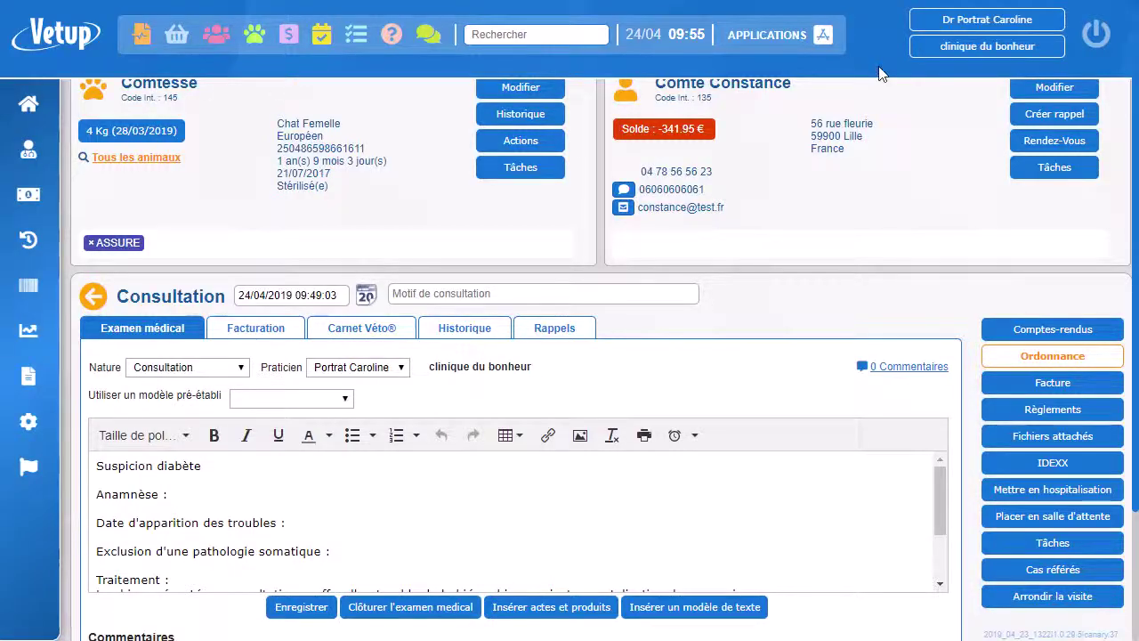
Review the consultation's billed acts and products, and start a payment with the mode Espèces.
scroll(755, 425, down, 1)
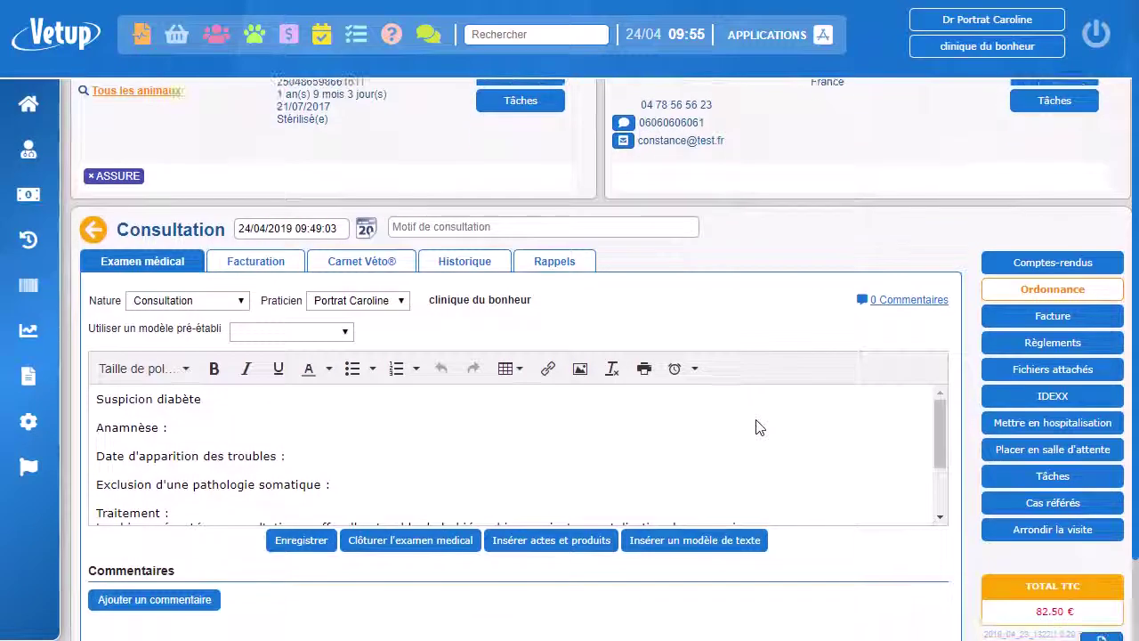
click(252, 242)
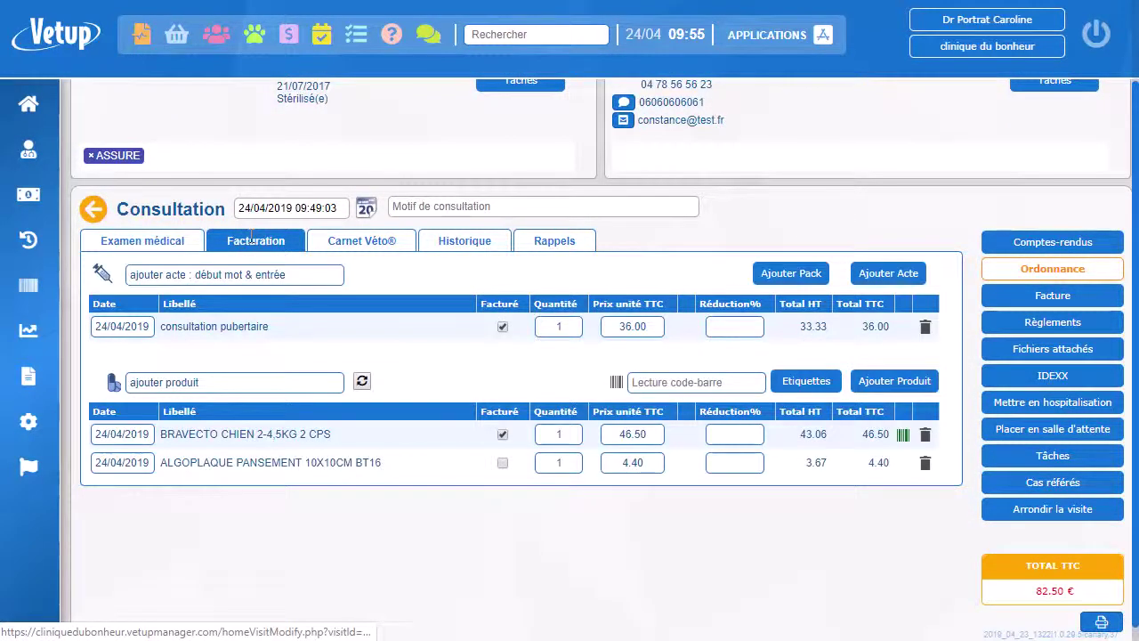
scroll(525, 578, up, 1)
scroll(525, 585, down, 1)
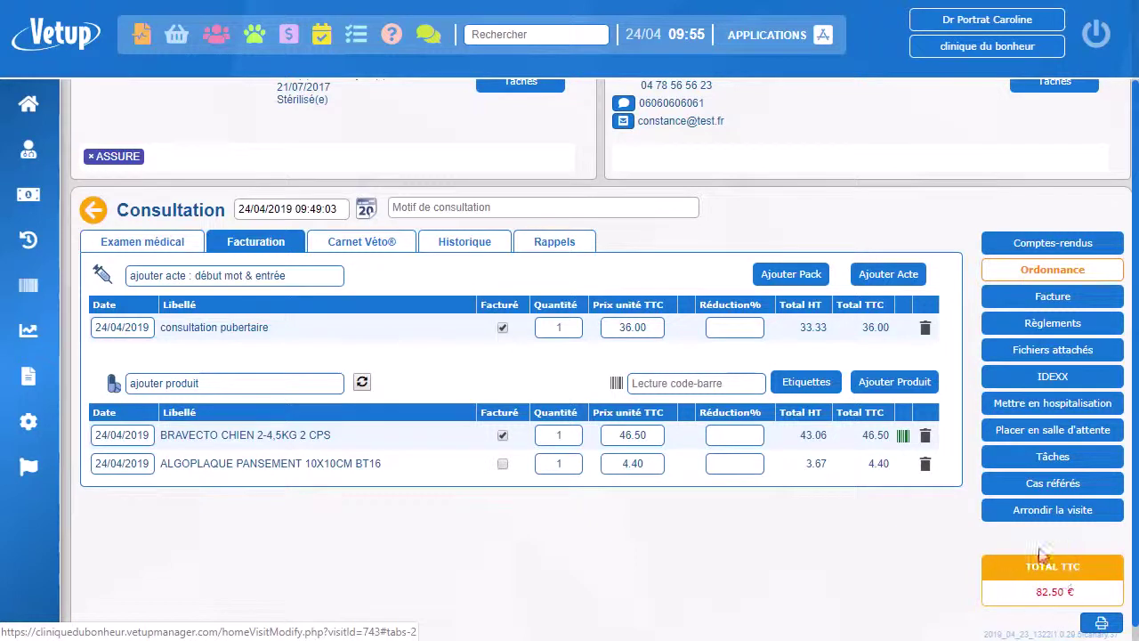
scroll(864, 549, up, 2)
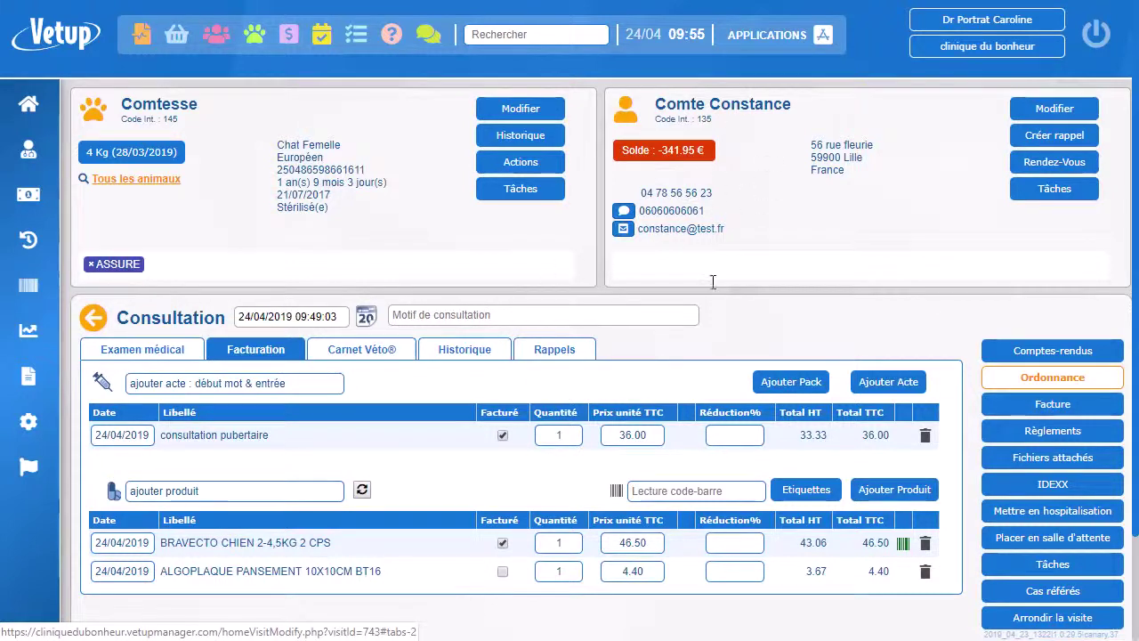
scroll(574, 563, down, 3)
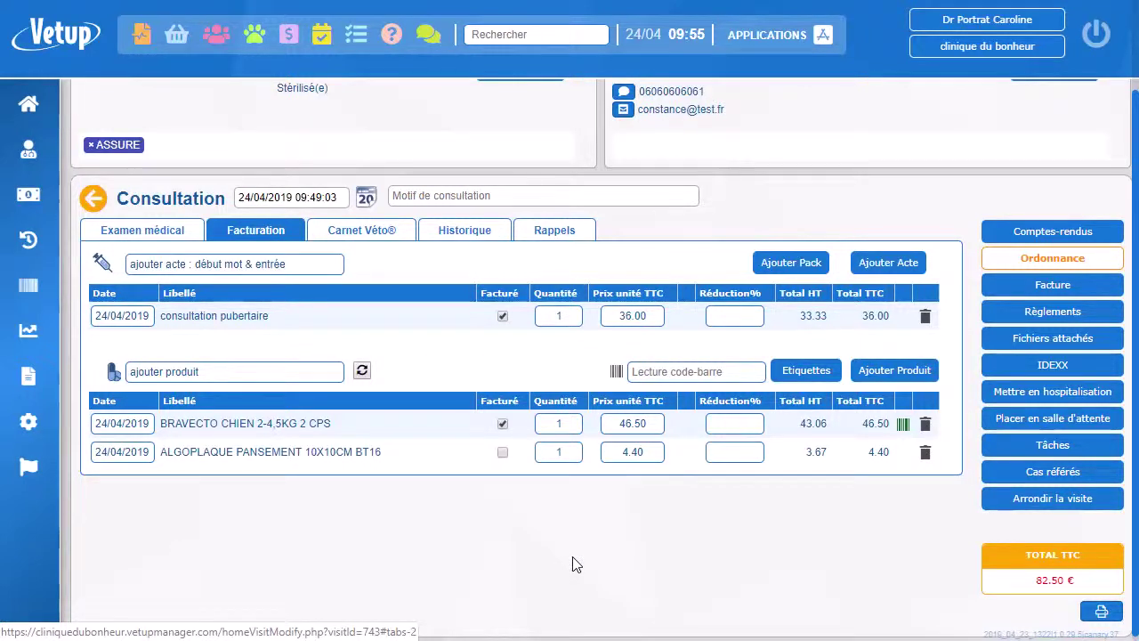
click(1055, 312)
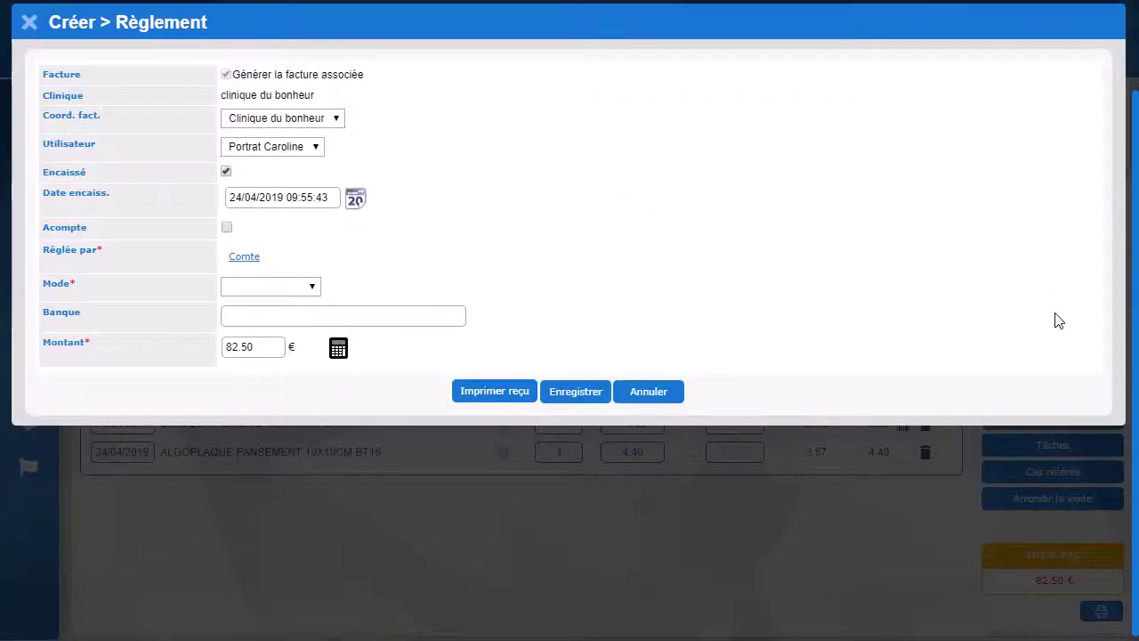
click(310, 294)
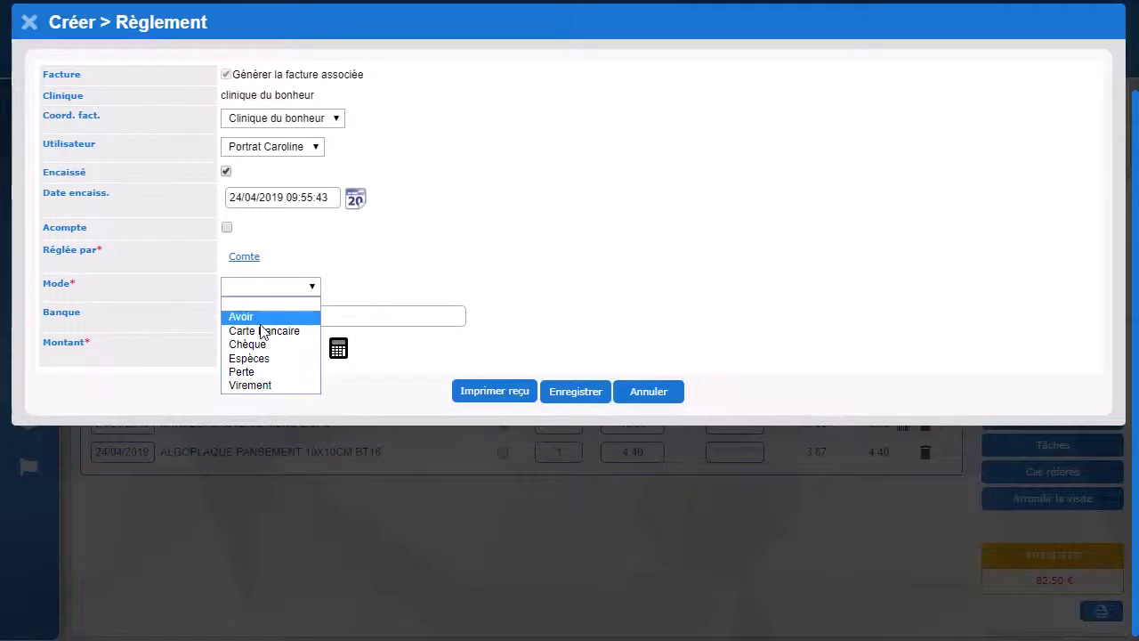
click(263, 359)
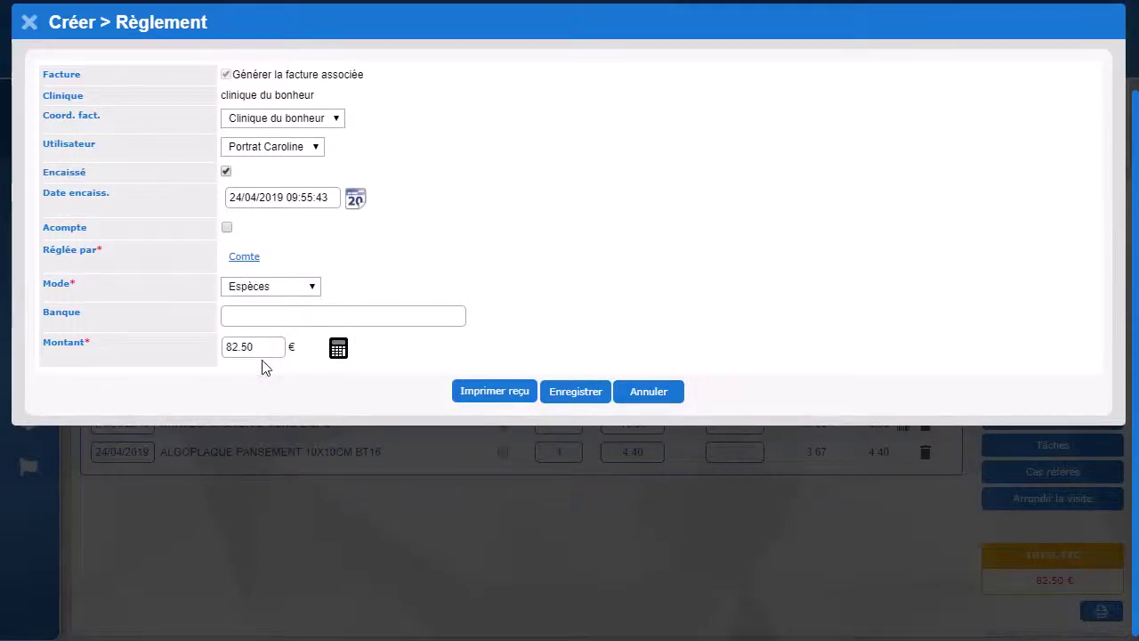
Calculate the change due for 87 € received and save the 82.50 € payment.
click(338, 349)
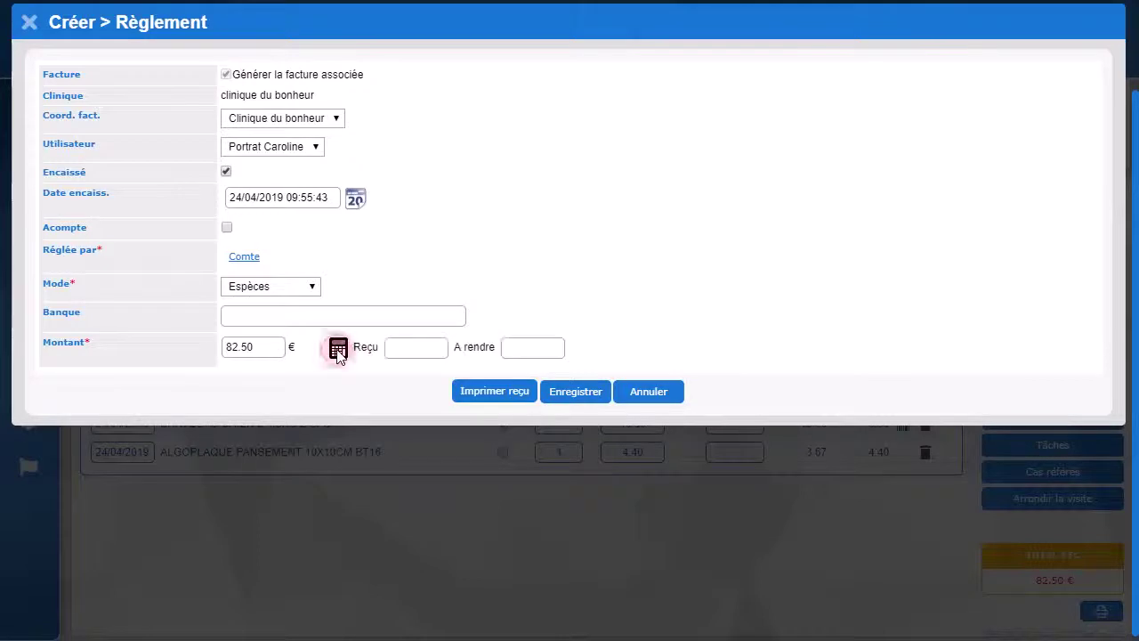
click(400, 352)
text(87)
click(528, 339)
click(587, 401)
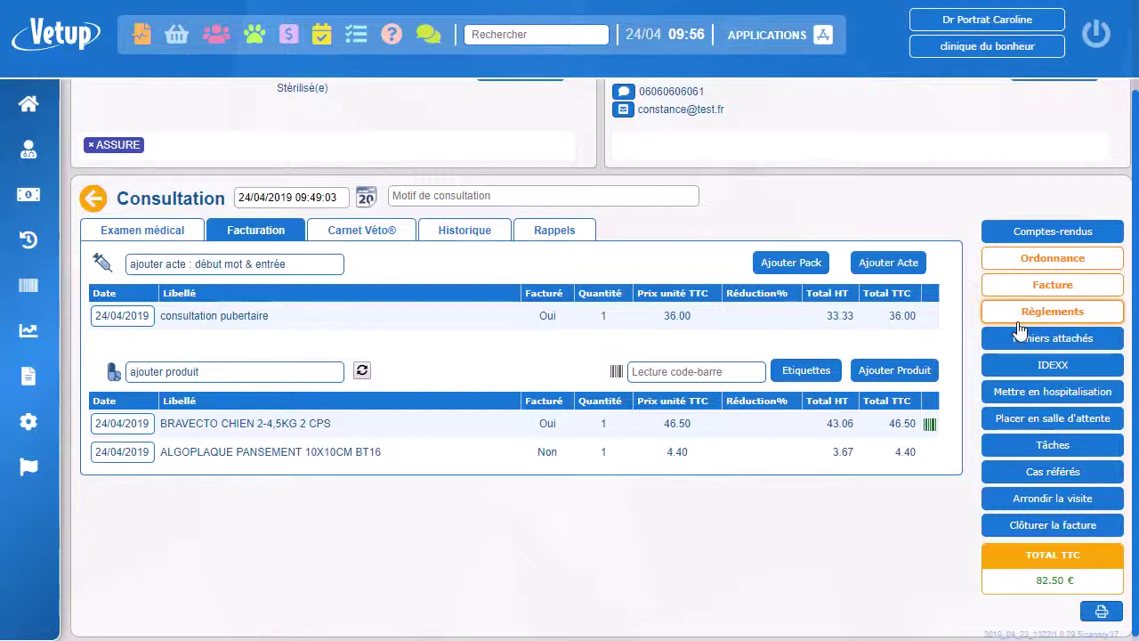
Open the consultation's invoice, preview its printout, and close it without printing.
click(1053, 286)
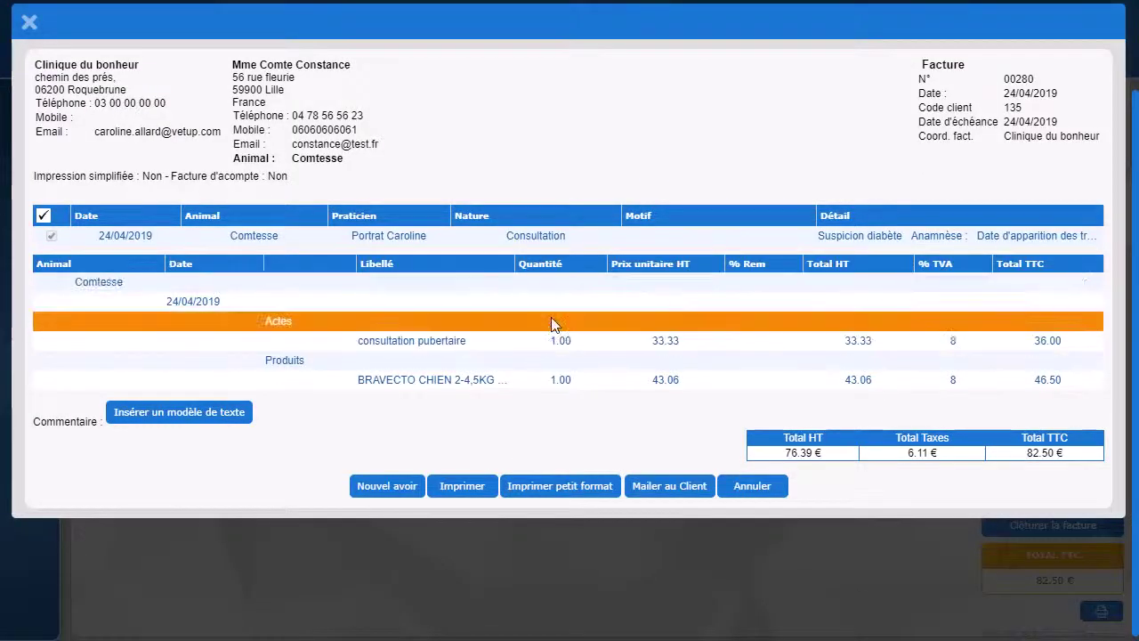
click(461, 488)
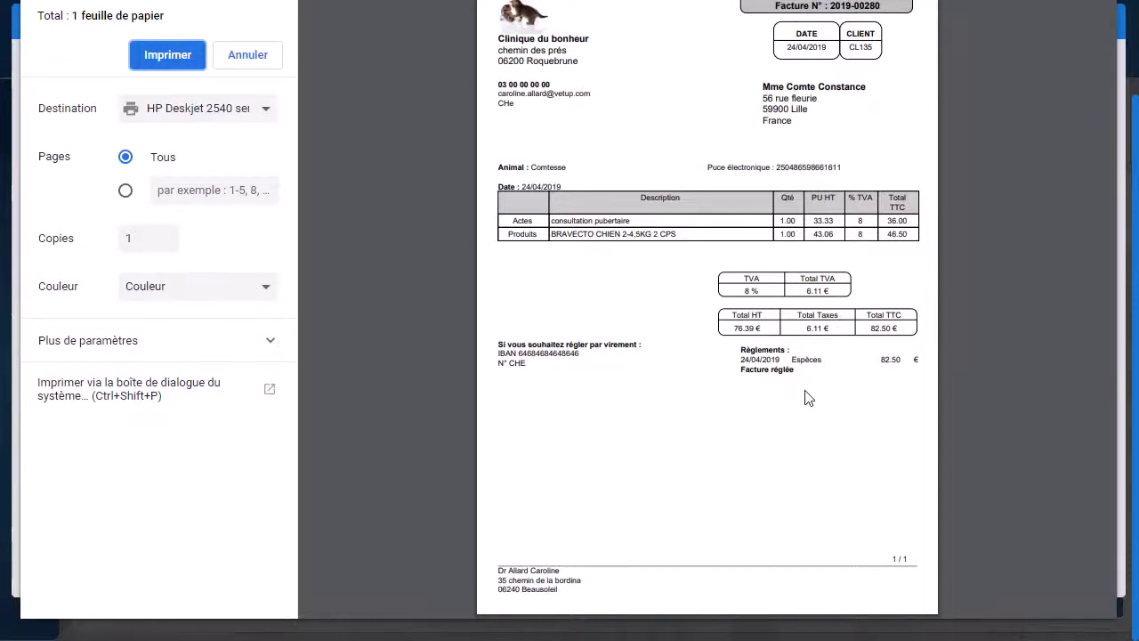
click(254, 53)
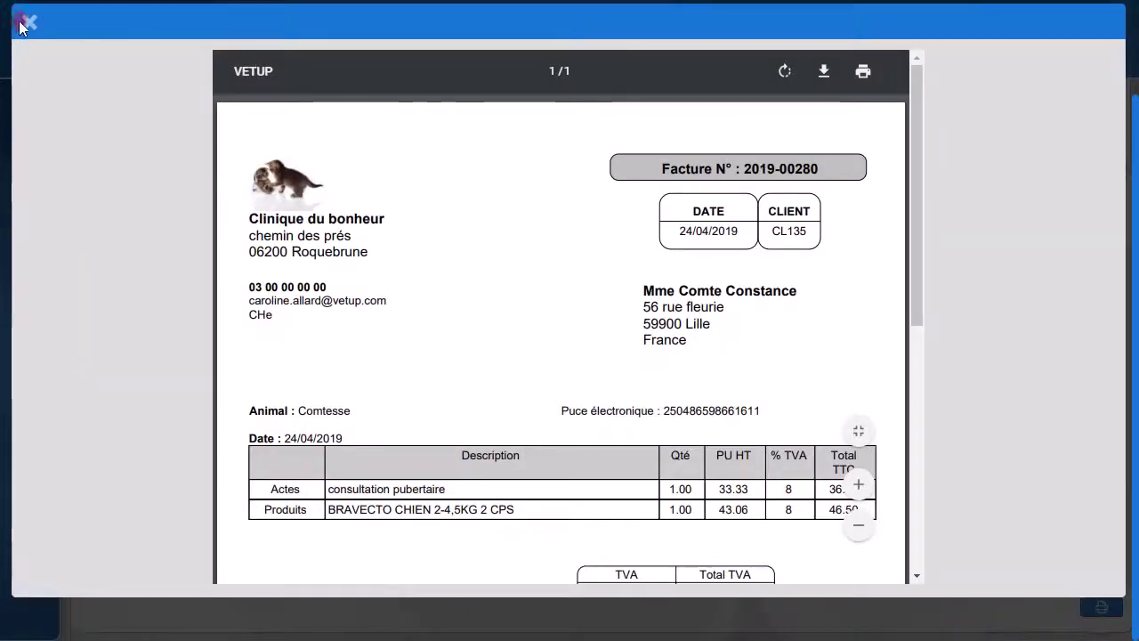
click(24, 24)
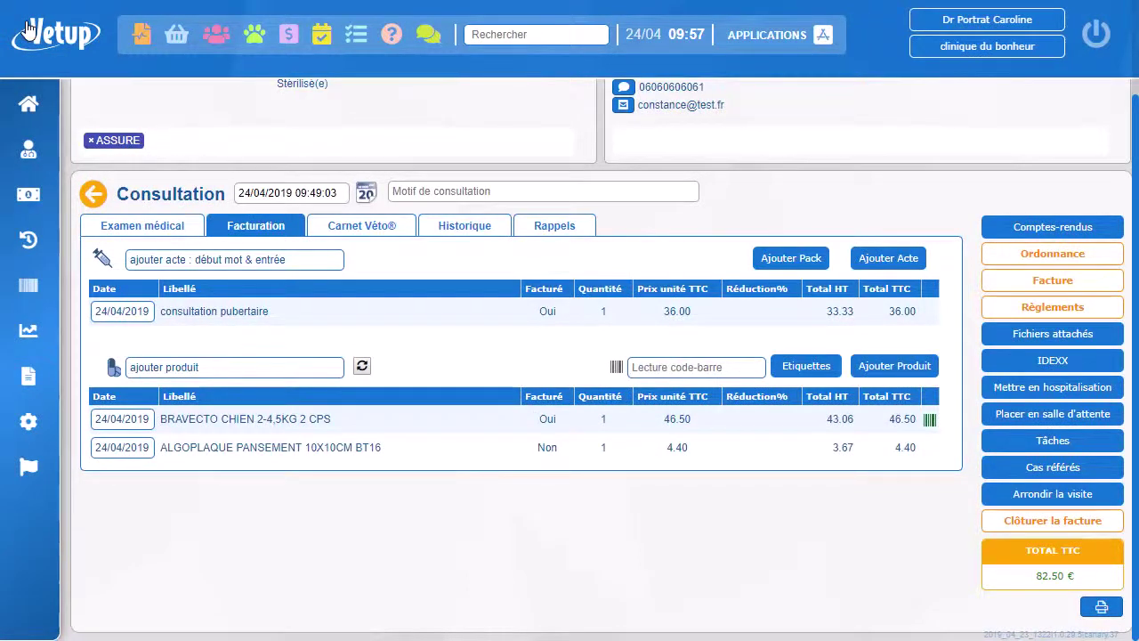
Refresh the consultation and start a new attached file in the Photos category.
click(1065, 343)
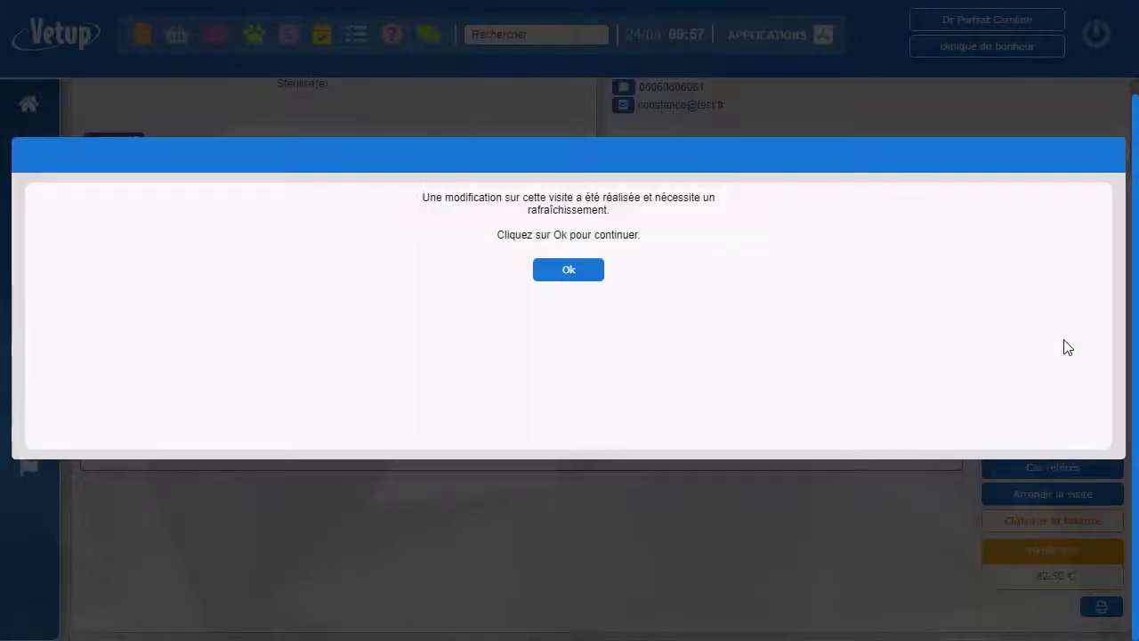
click(556, 271)
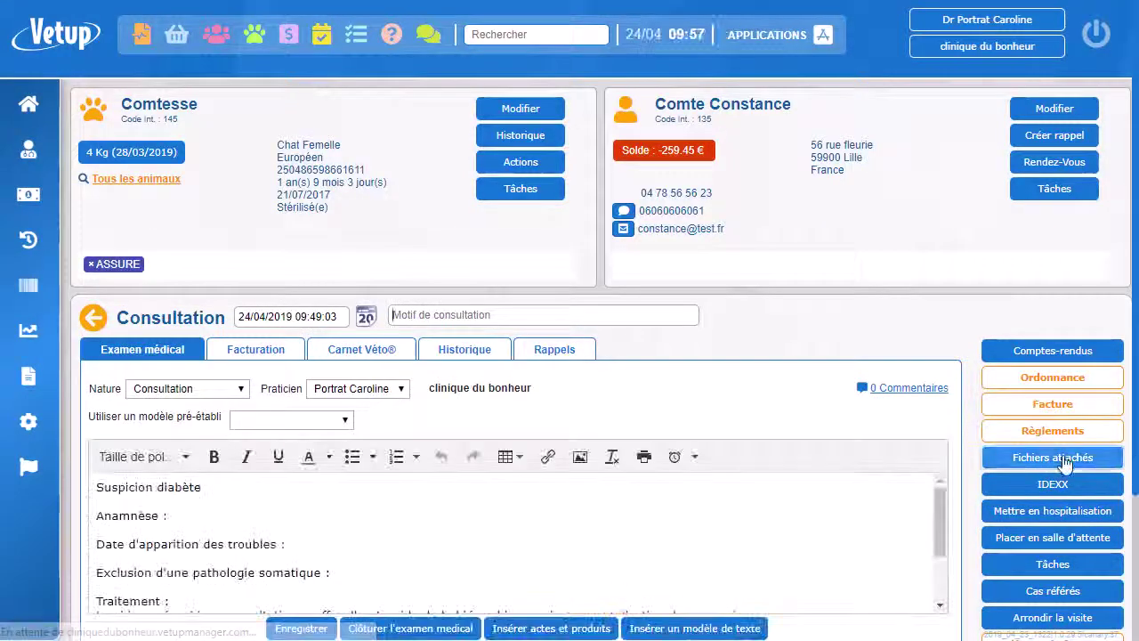
click(1066, 459)
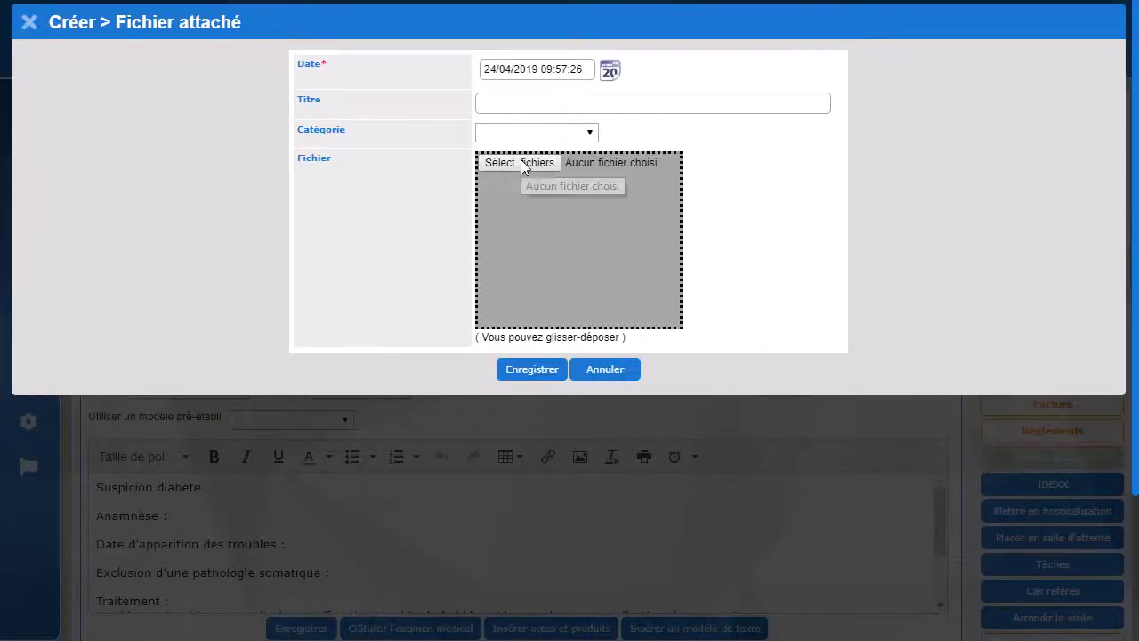
click(591, 134)
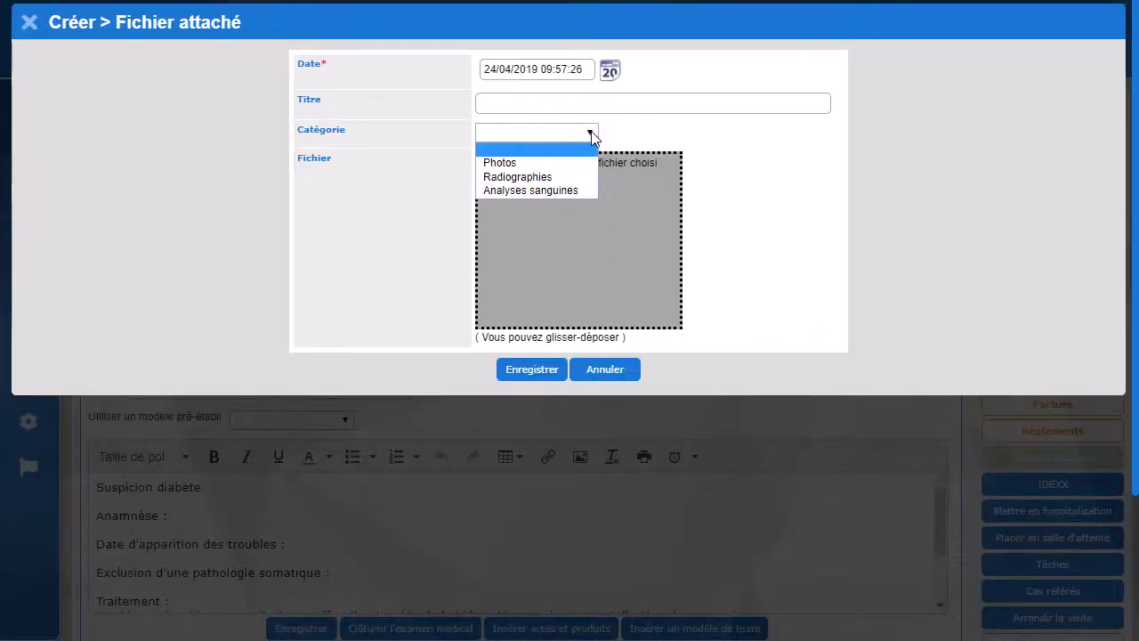
click(503, 165)
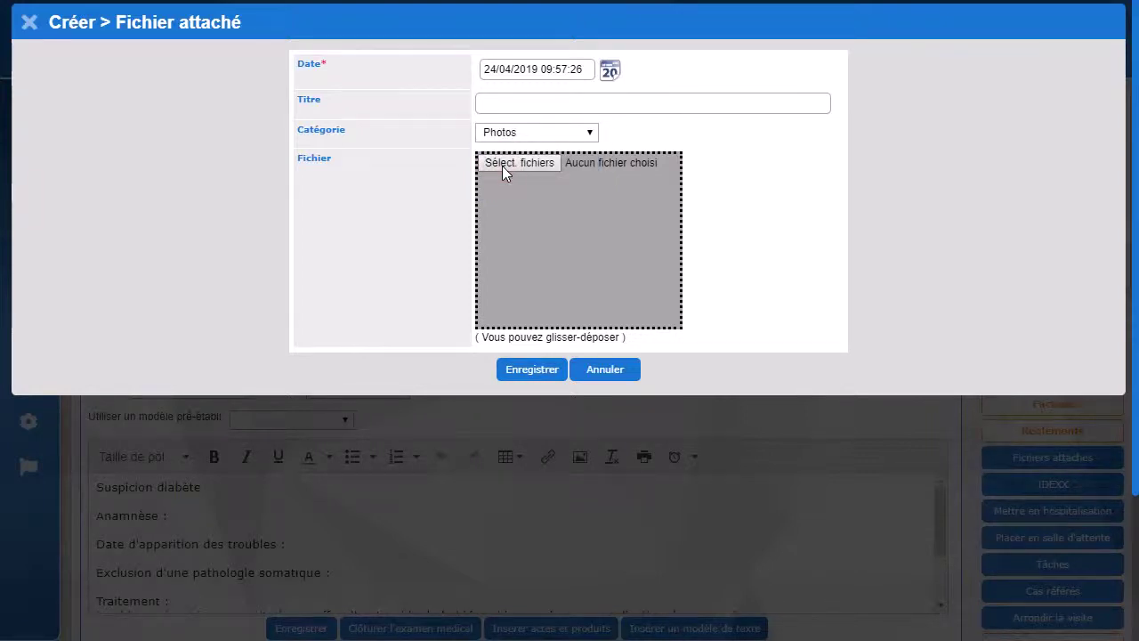
Select the PalaisCN picture as the file to attach and save the attachment.
click(510, 167)
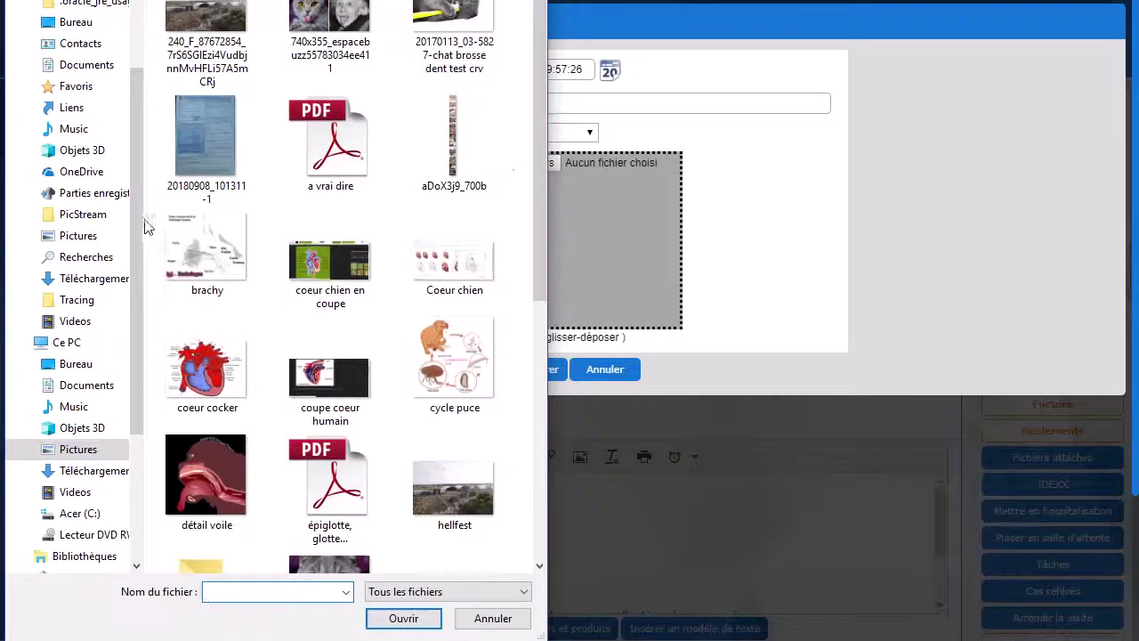
scroll(264, 333, down, 3)
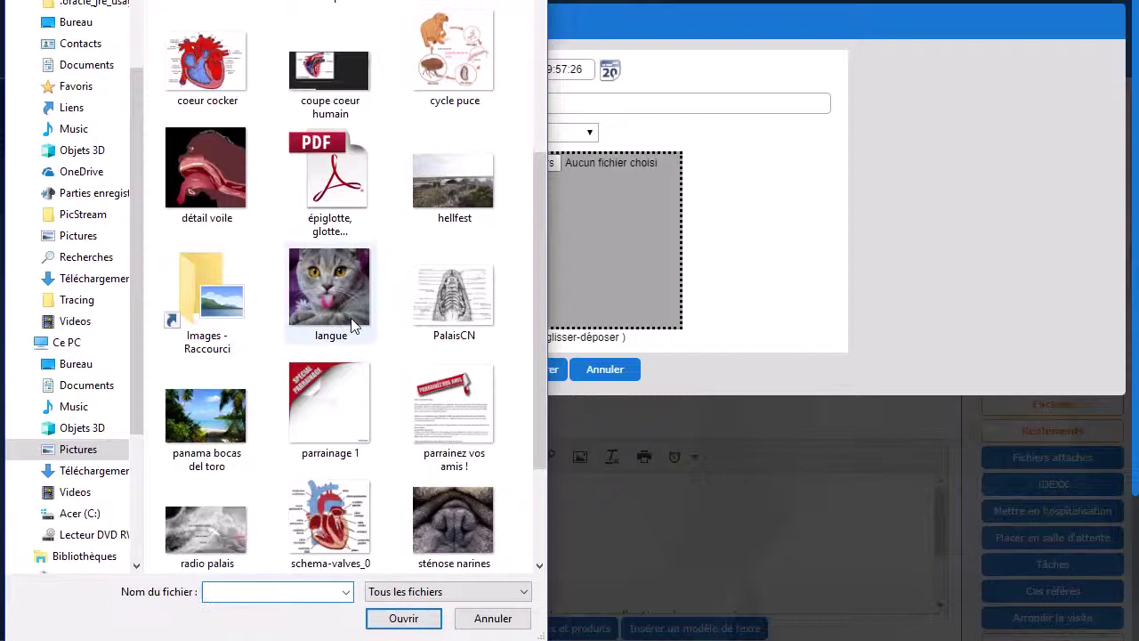
click(454, 295)
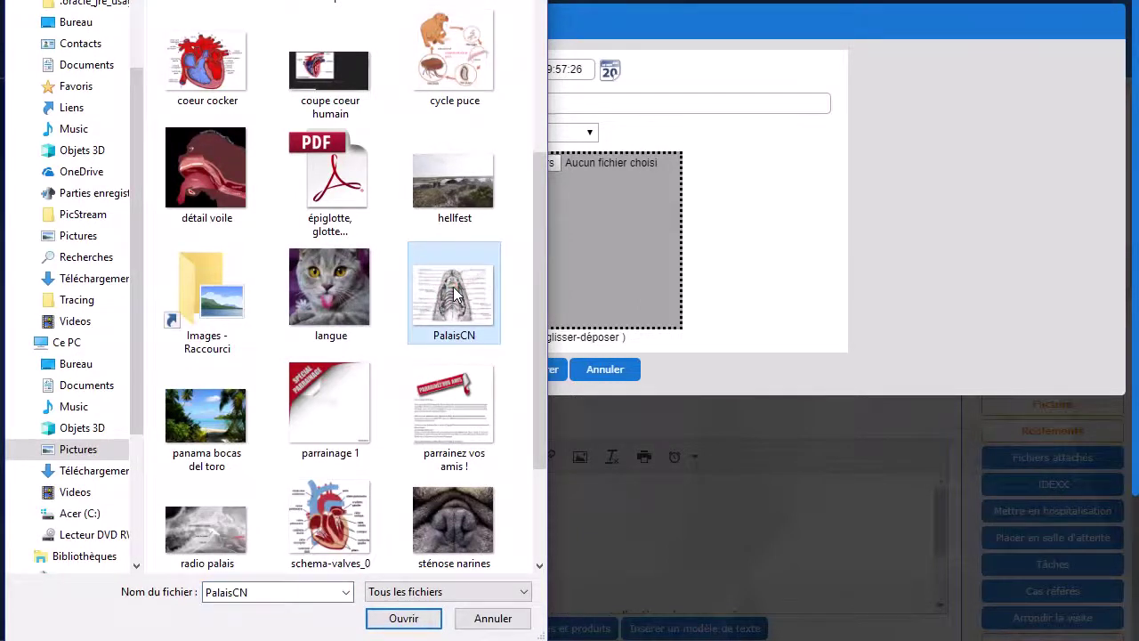
double_click(467, 289)
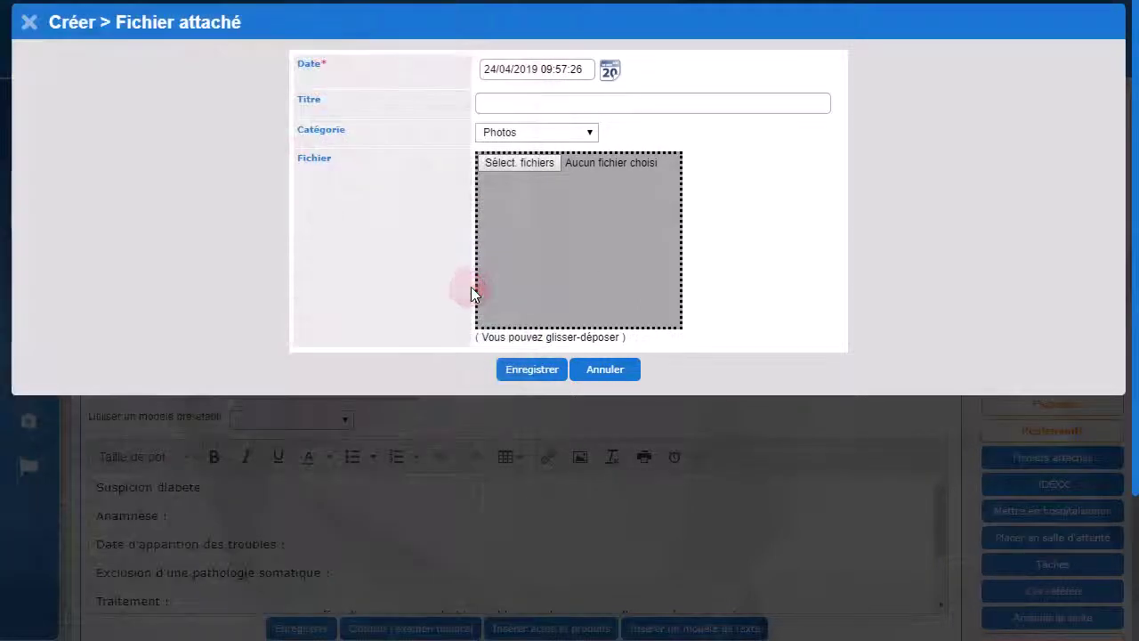
click(540, 385)
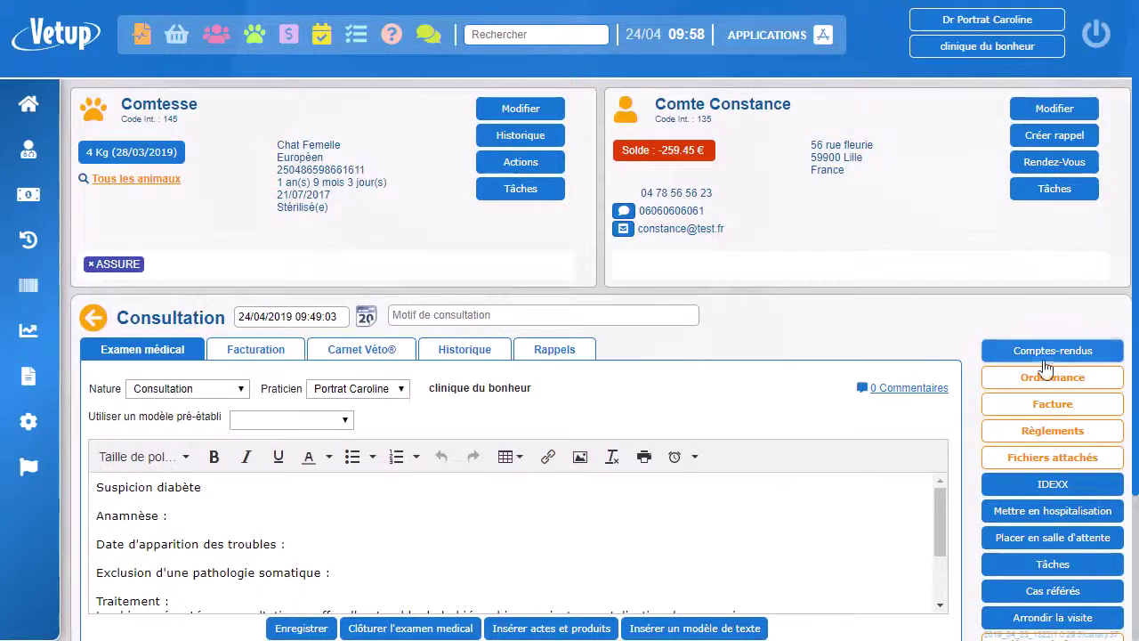
Start a new report for the consultation from the template "Ovariohystérectomie de convenance / chien".
click(1078, 353)
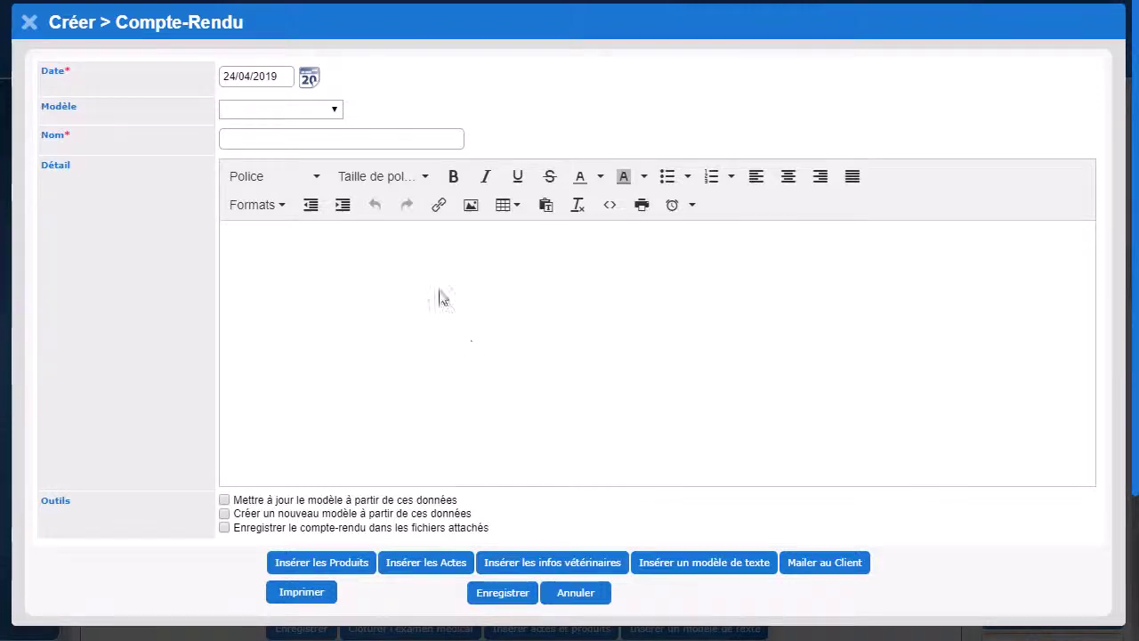
click(335, 112)
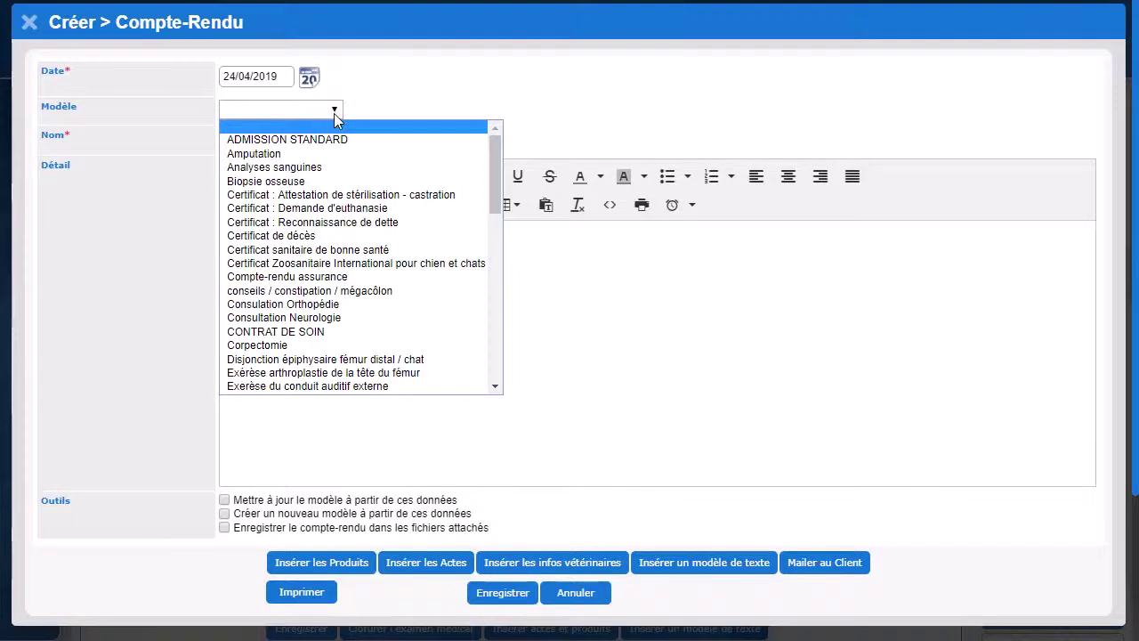
key(o)
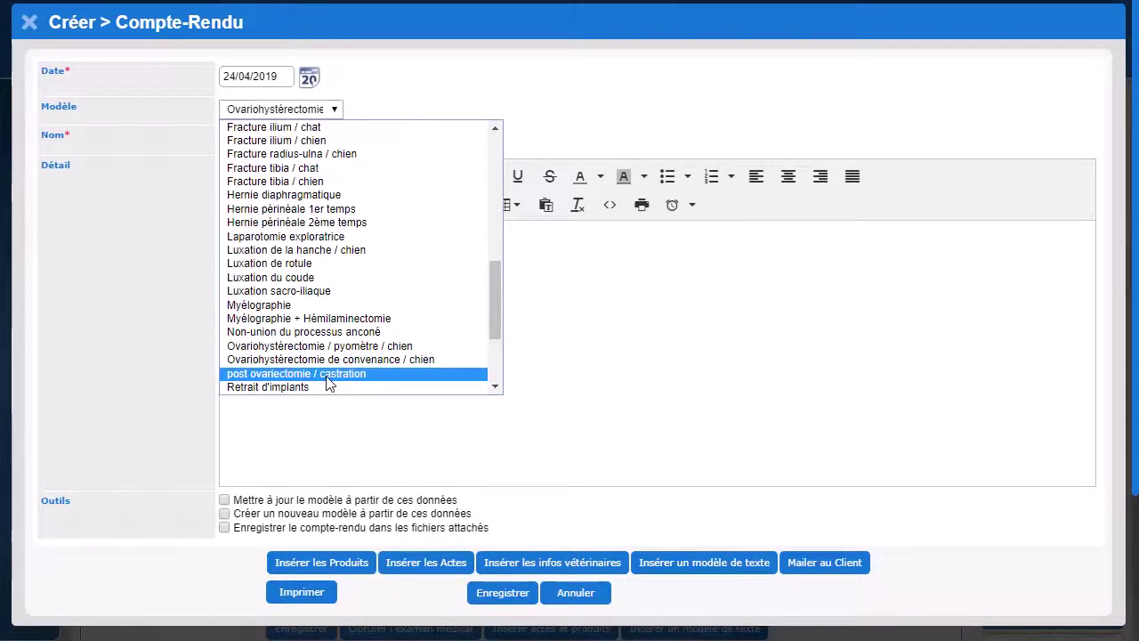
click(309, 360)
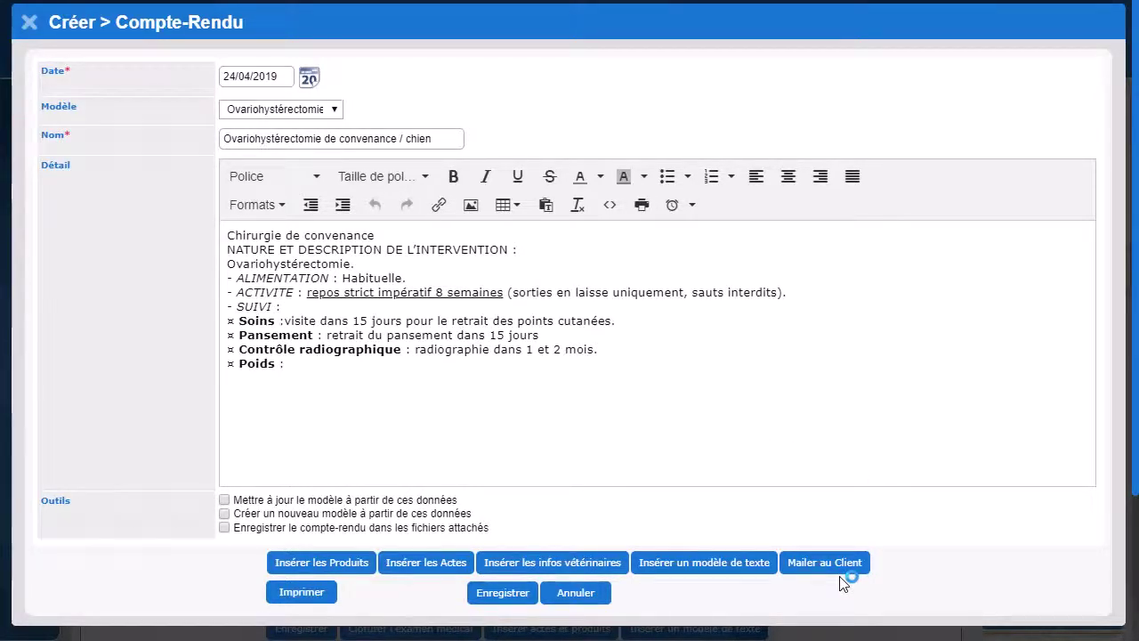
Add two line breaks after the "Poids :" line at the end of the report's text.
click(273, 374)
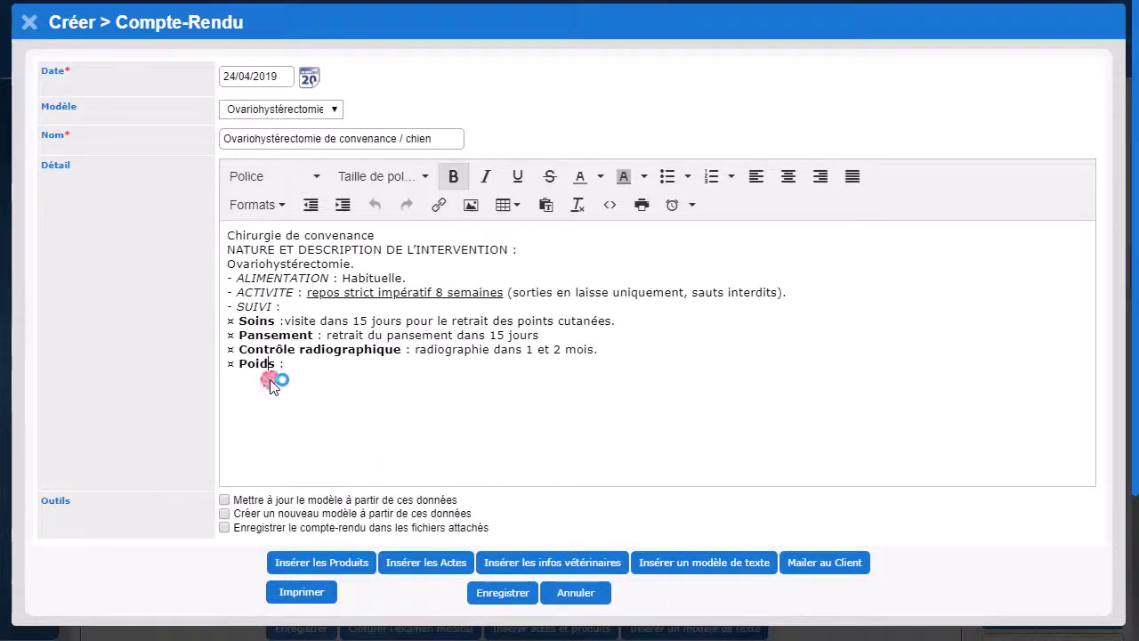
click(304, 364)
key(Return)
key(Return)
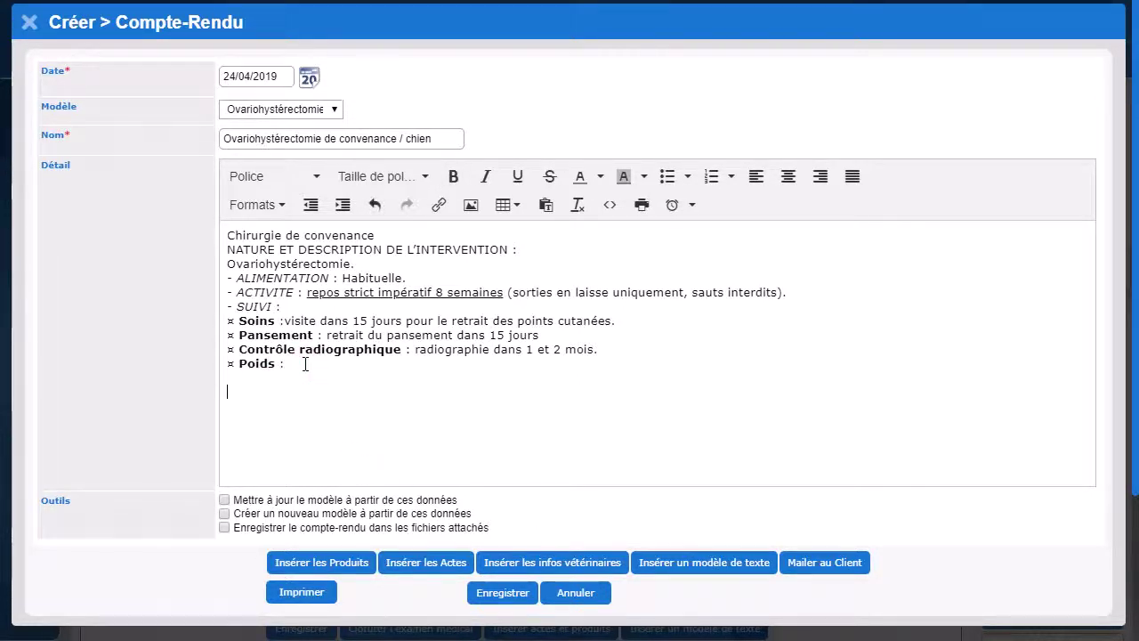
Look through the text templates available for the report, close them without inserting one, and save the report.
click(692, 568)
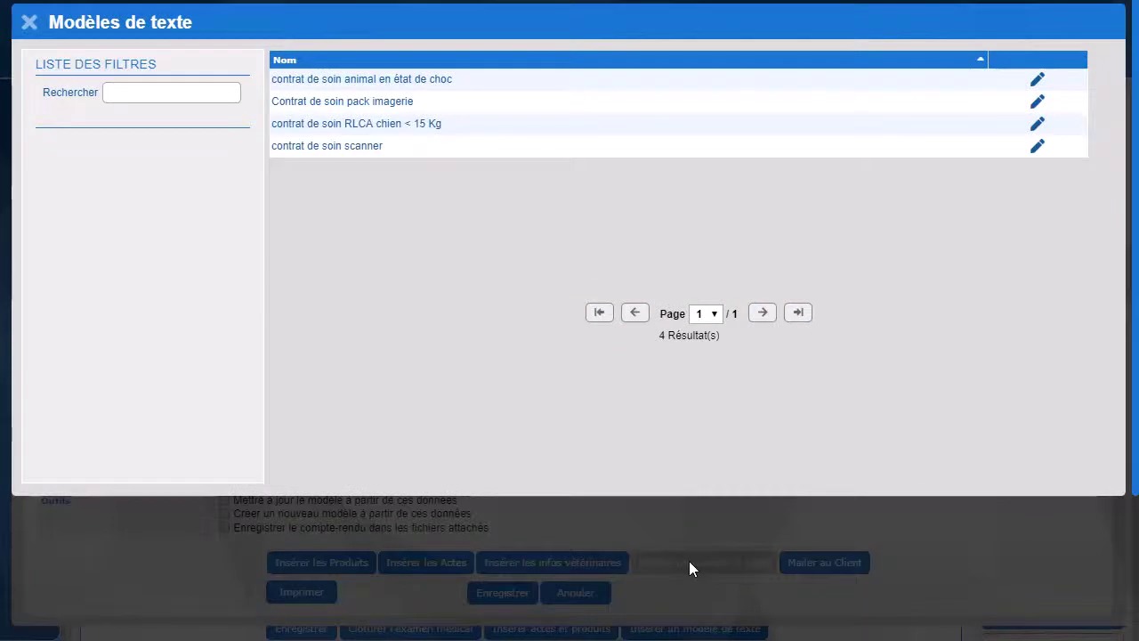
click(401, 124)
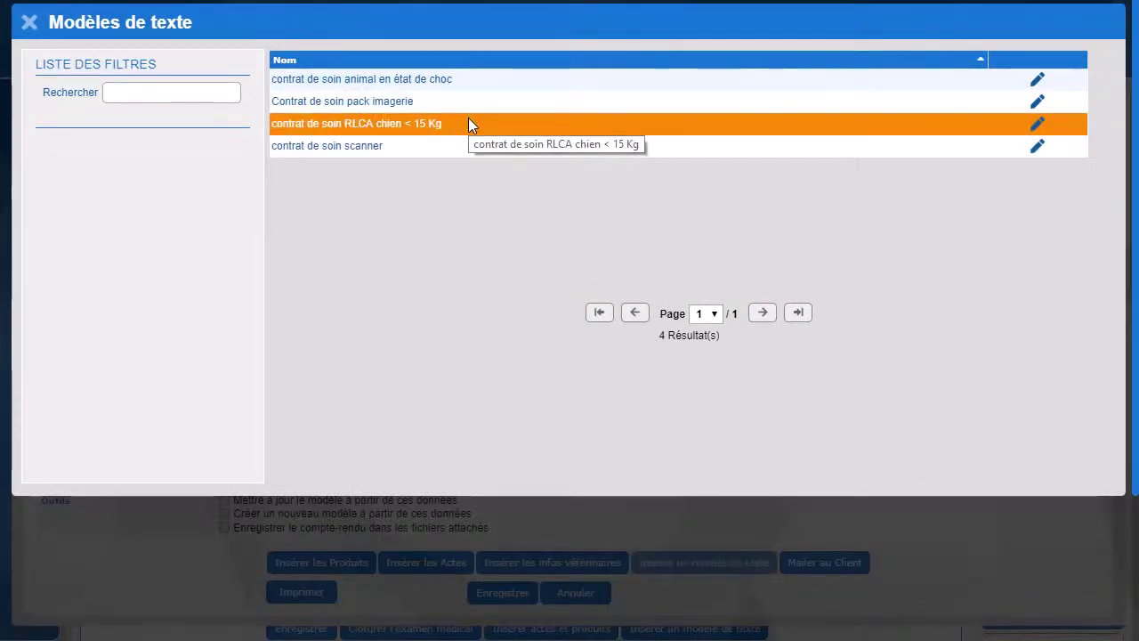
click(29, 22)
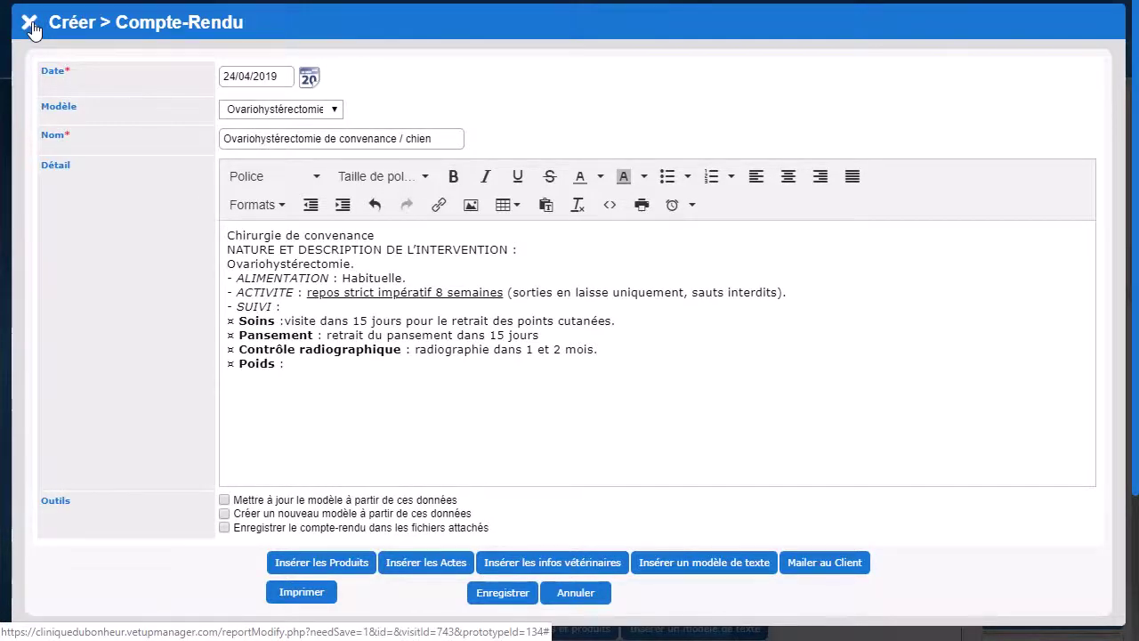
click(296, 611)
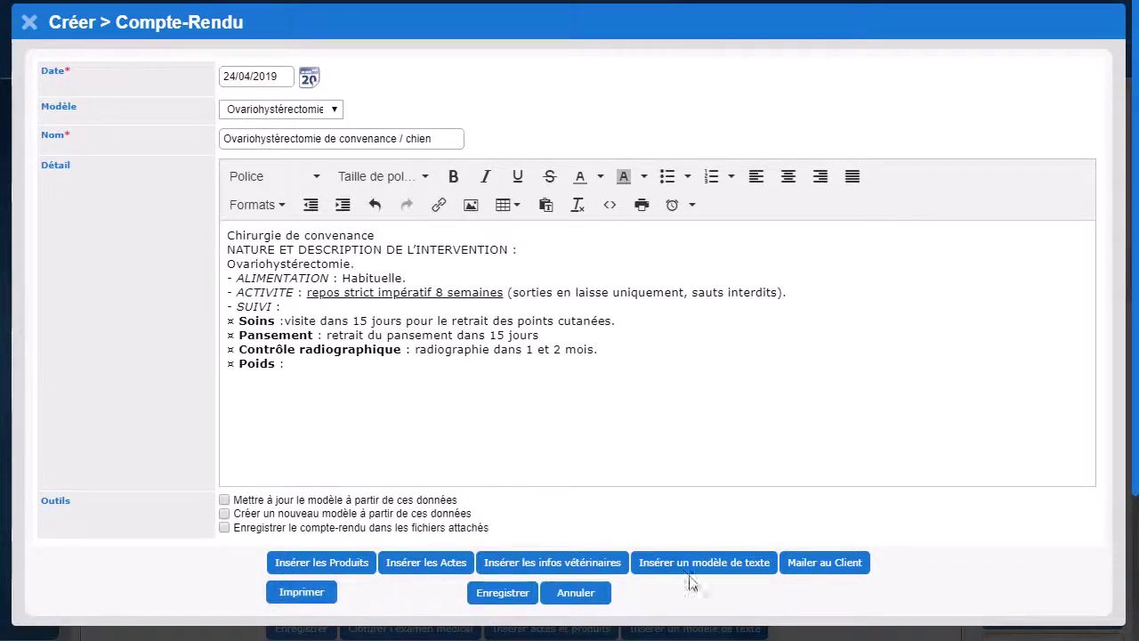
click(512, 598)
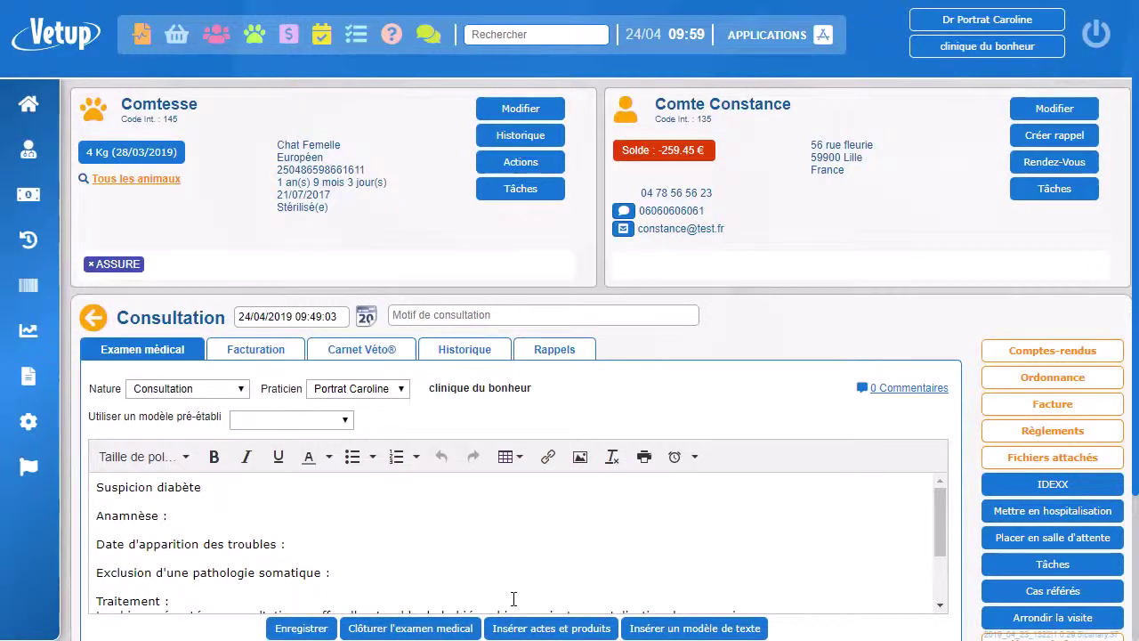
Record the second colleague in the list as the one who referred the case, save, and check the referral details again.
click(1053, 591)
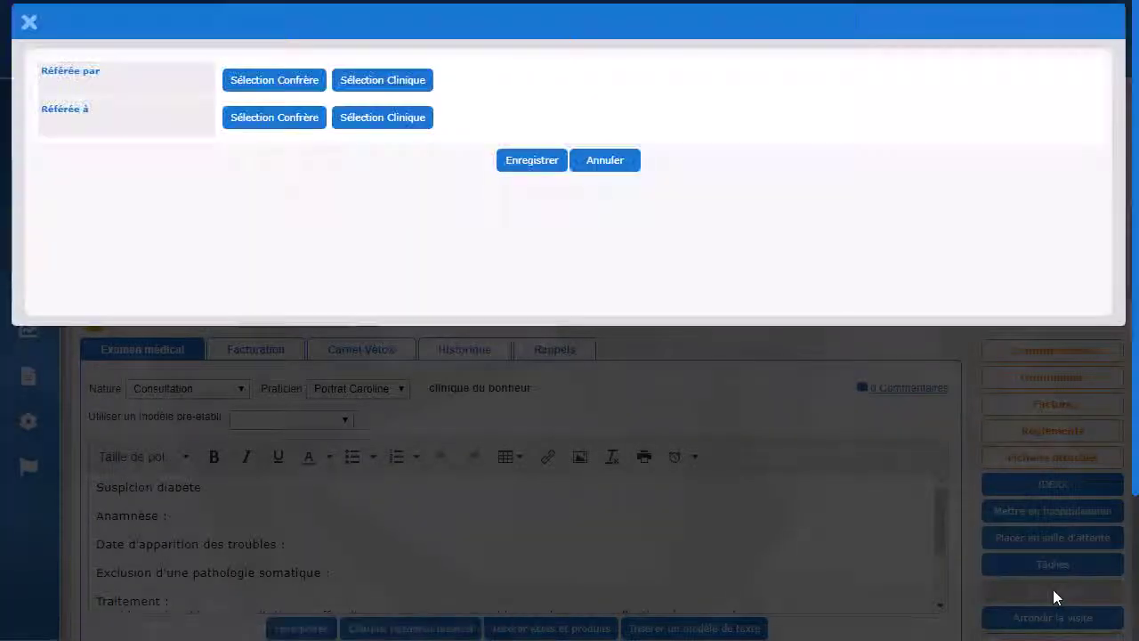
click(290, 78)
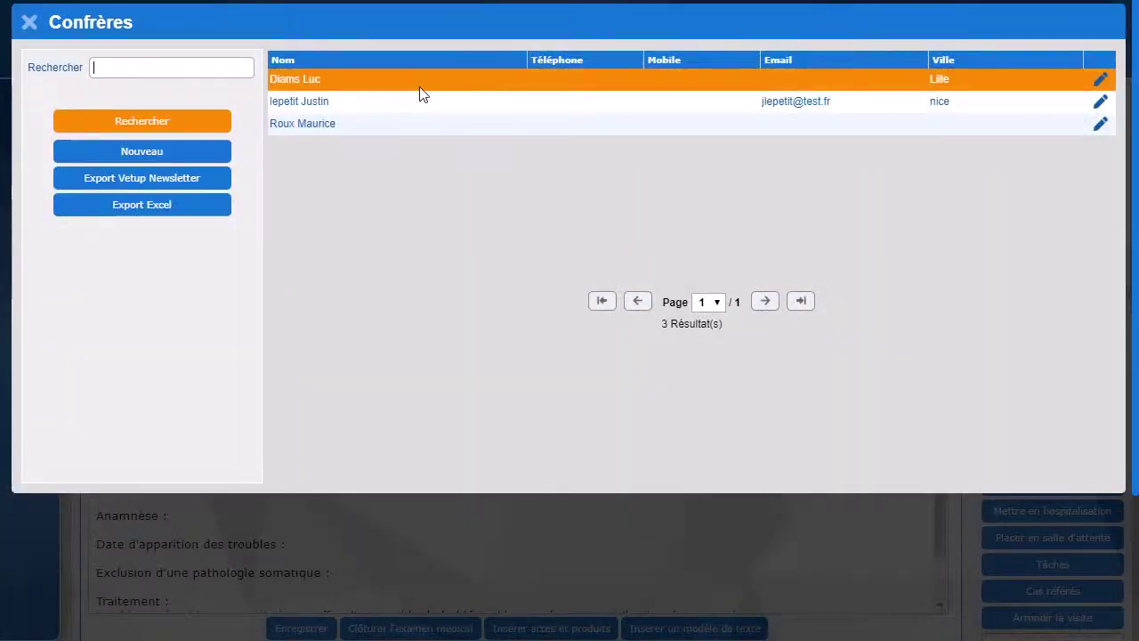
click(375, 103)
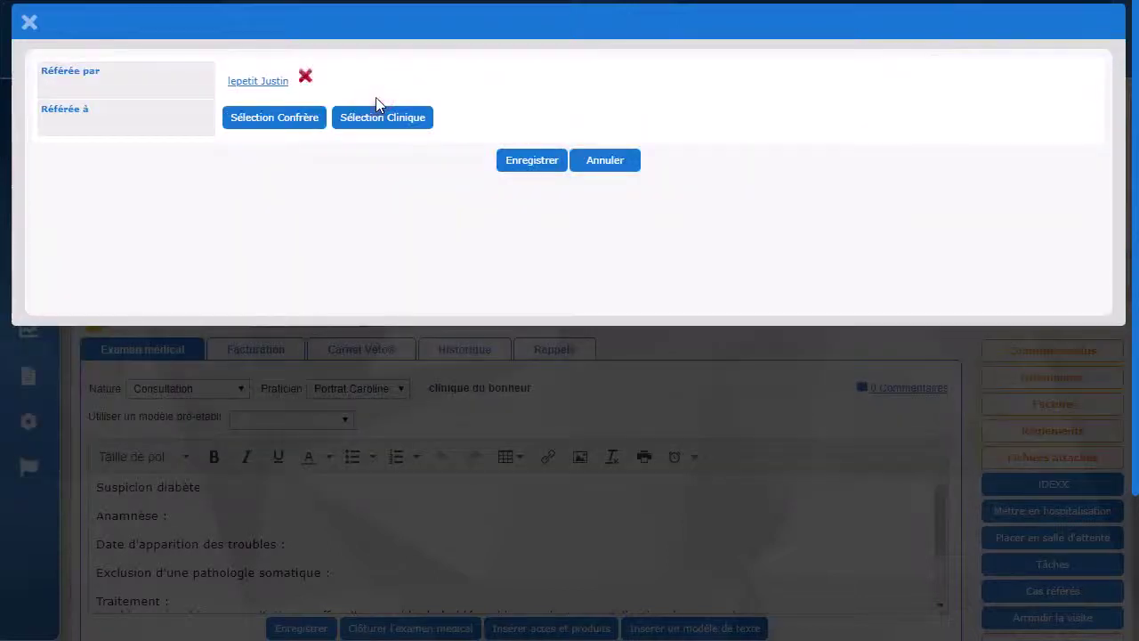
click(535, 164)
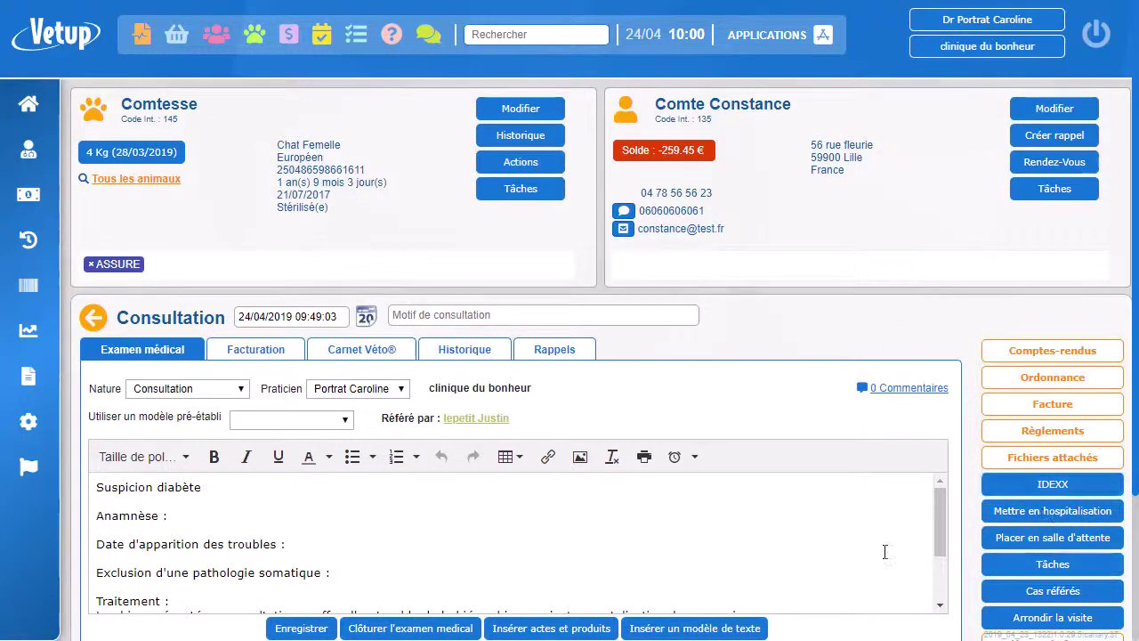
click(1078, 593)
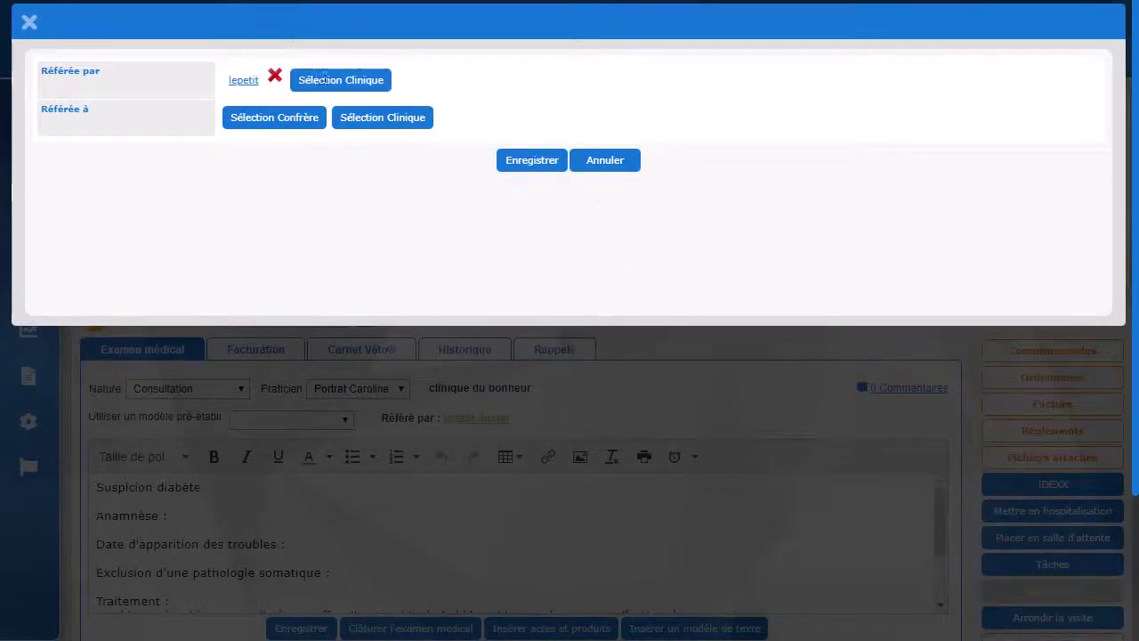
click(606, 169)
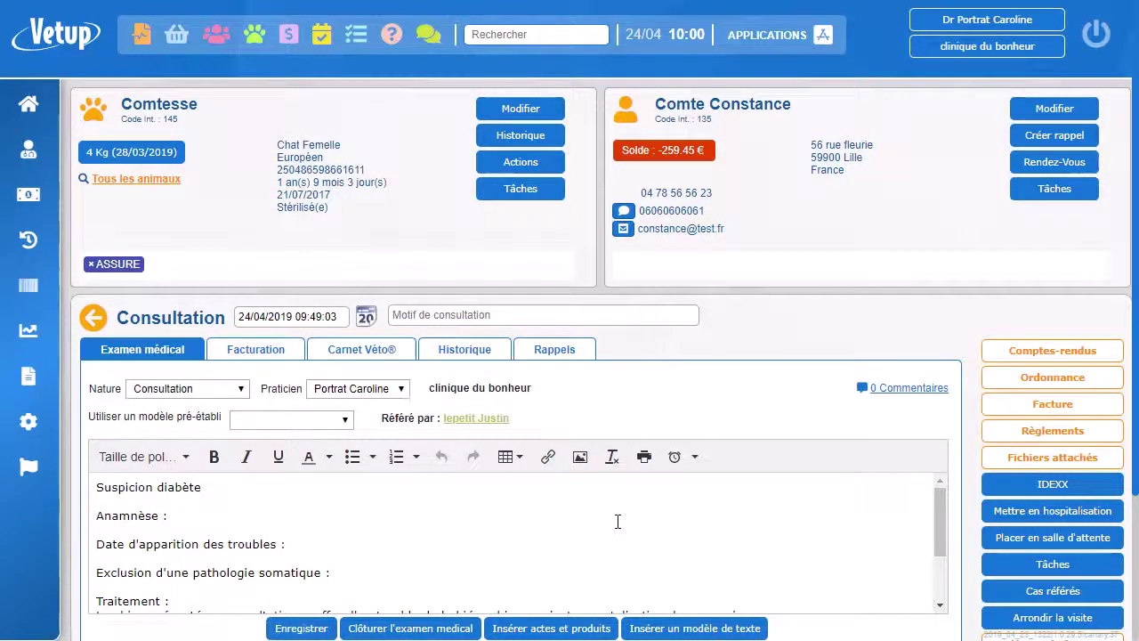
Open the saved ovariohystérectomie report and start an e-mail sending it to the referring colleague.
scroll(618, 522, down, 2)
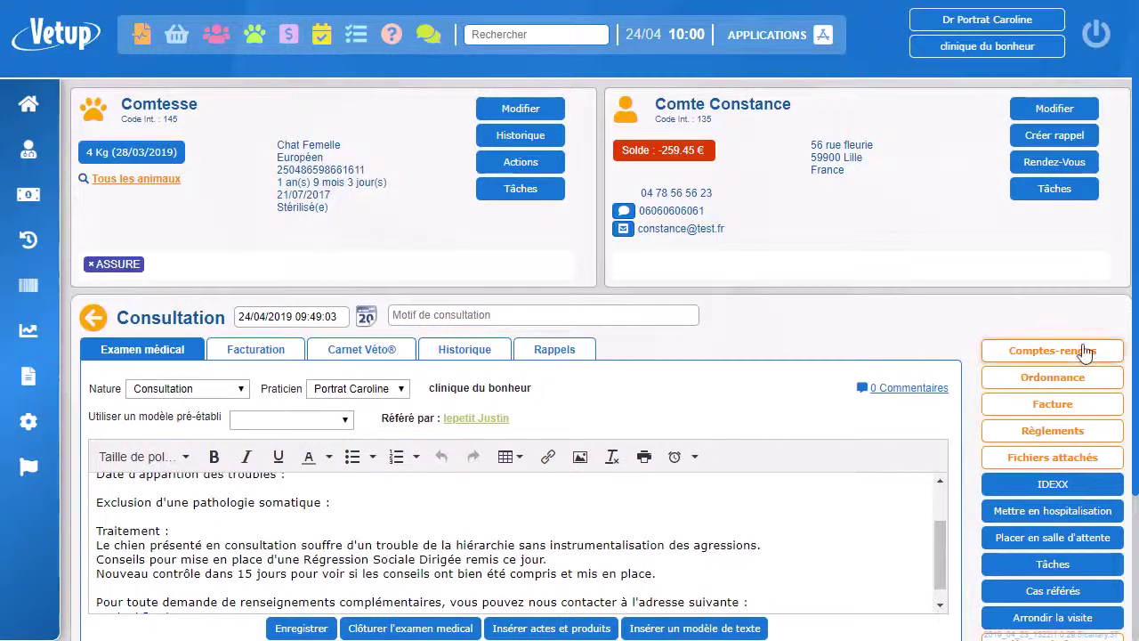
click(1084, 353)
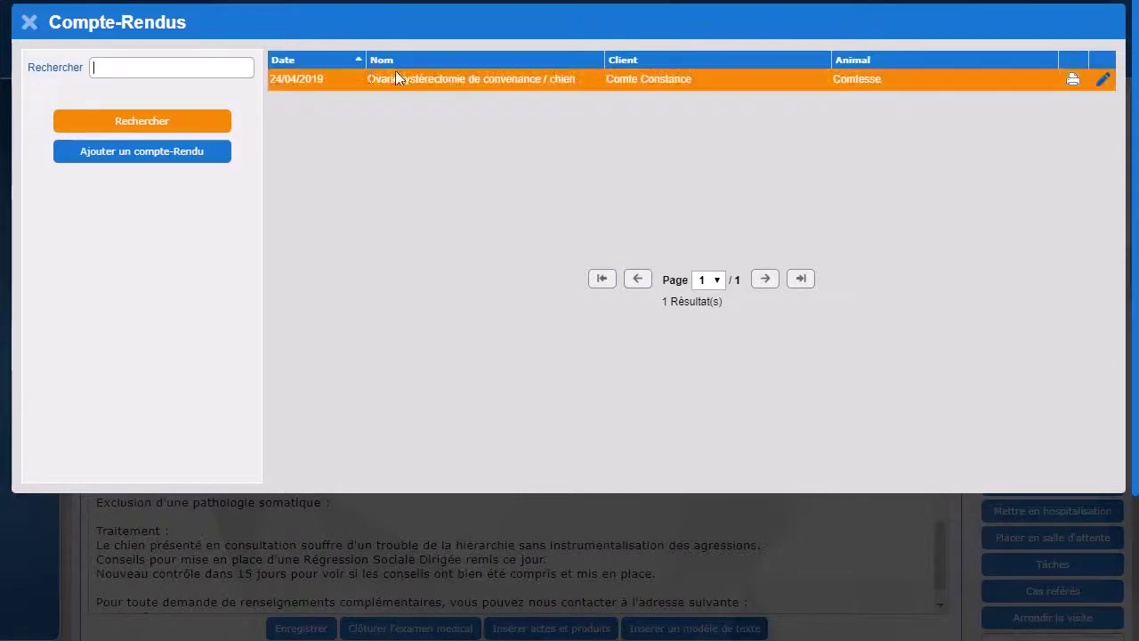
click(430, 80)
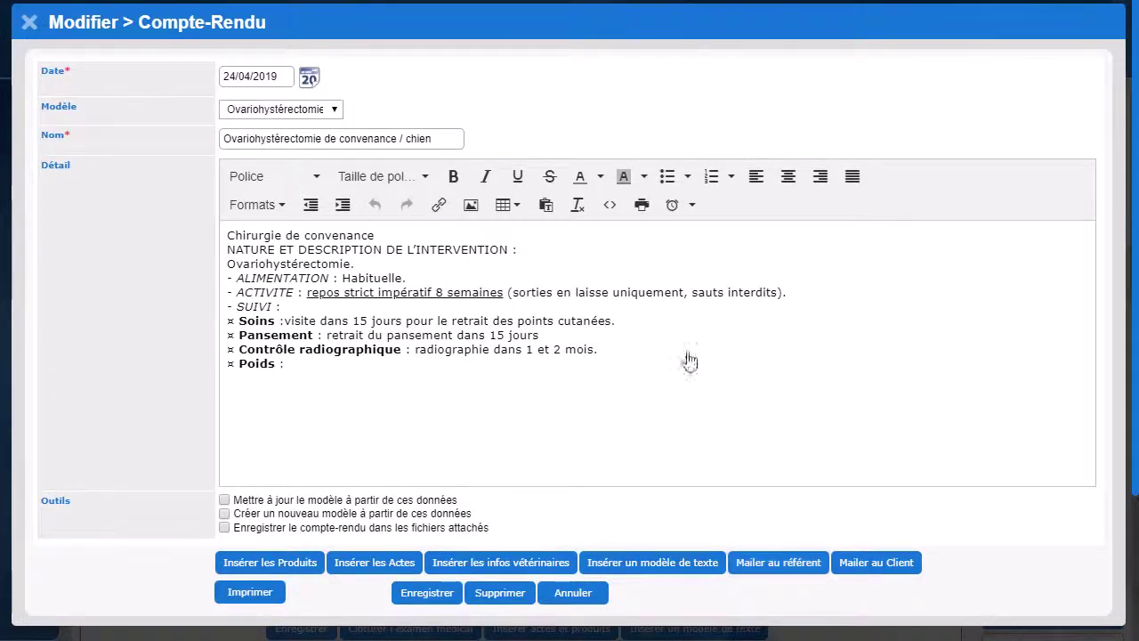
click(787, 567)
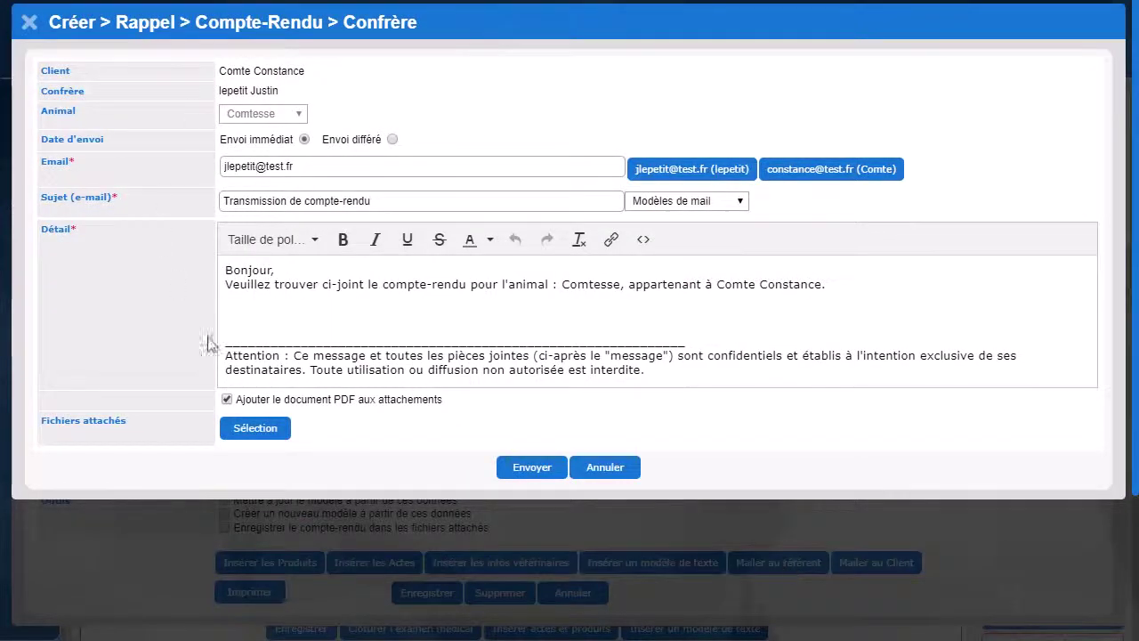
Attach palaiscn.jpg to the e-mail, send it immediately, and return to the consultation.
click(267, 429)
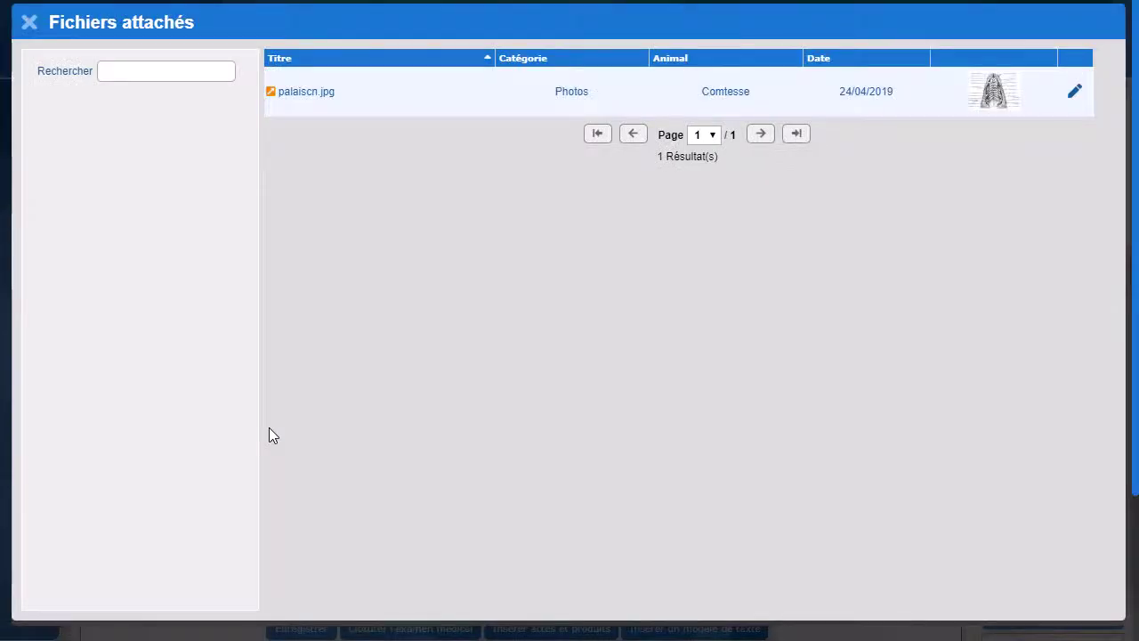
click(364, 102)
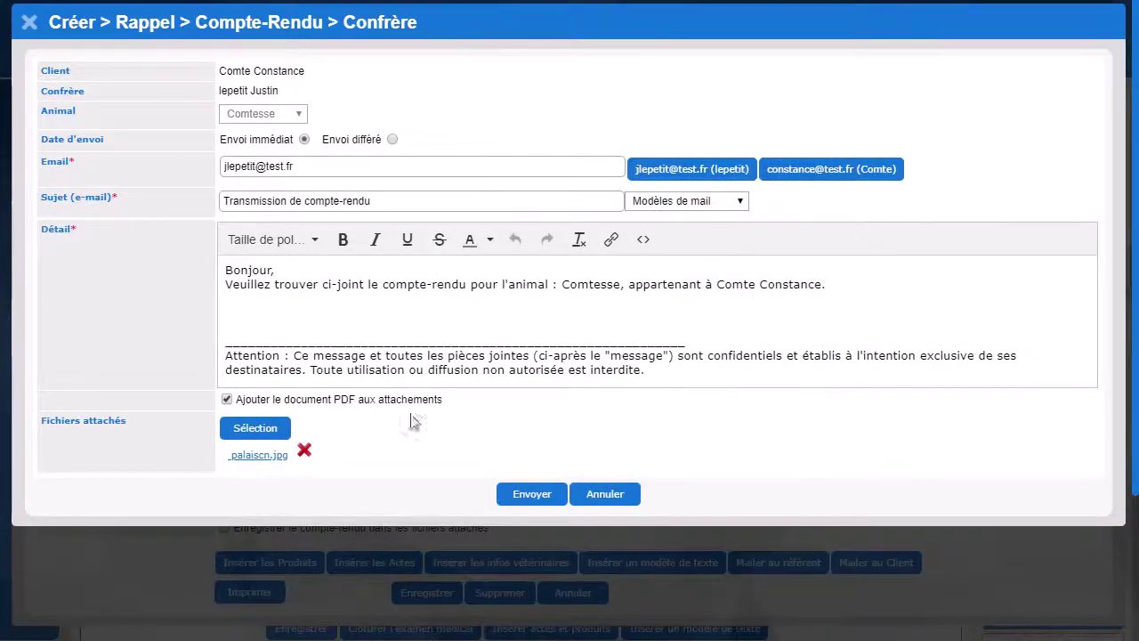
click(526, 498)
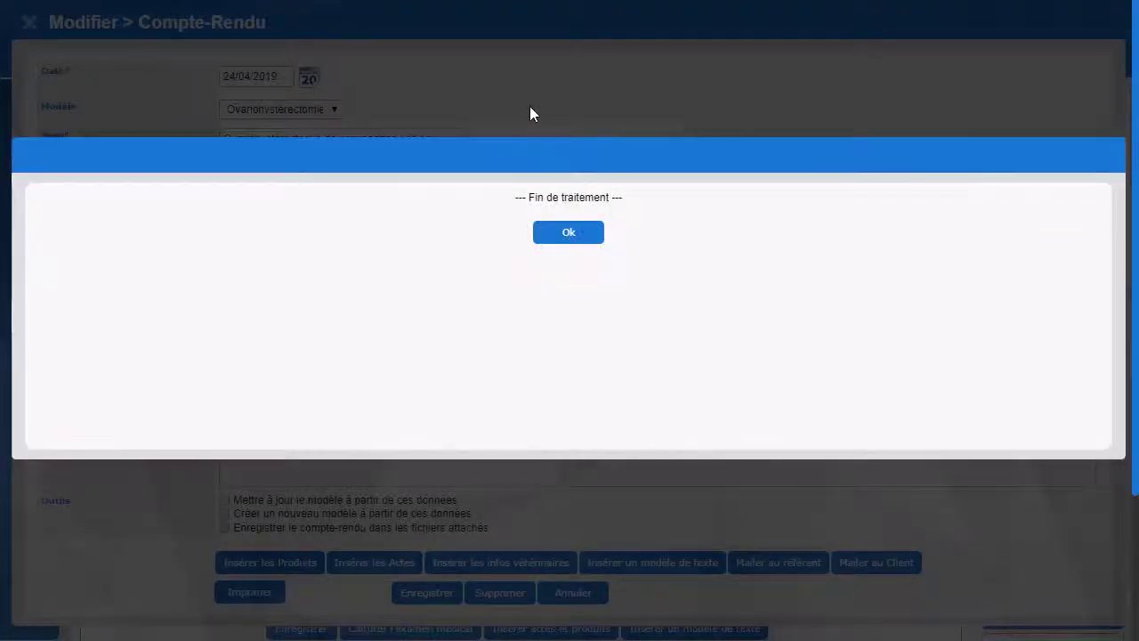
click(573, 234)
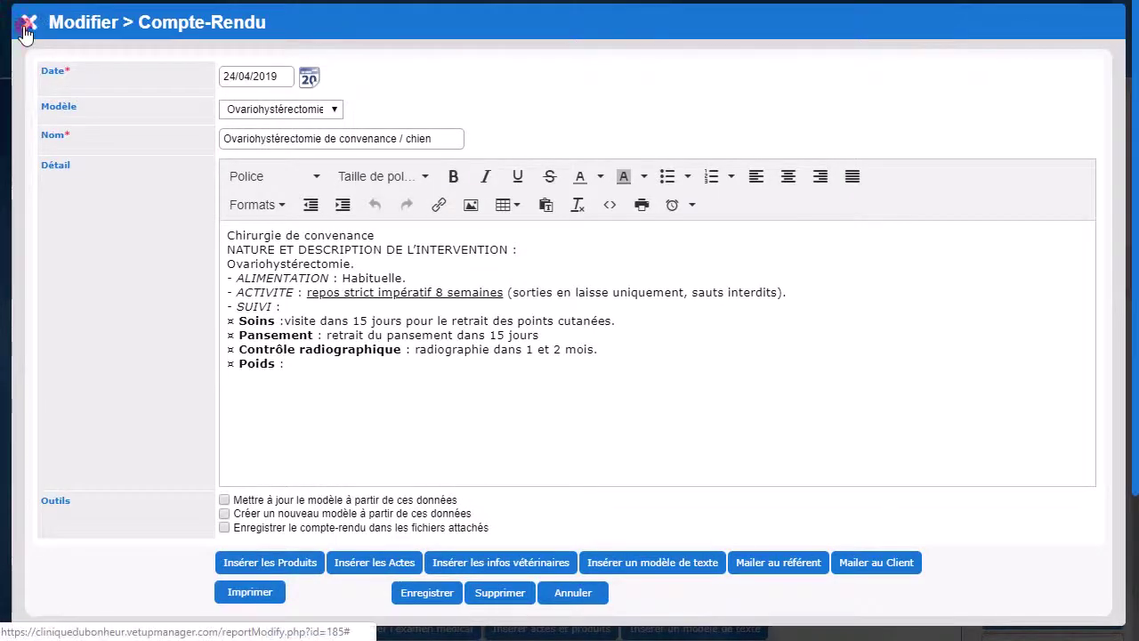
click(26, 29)
click(27, 24)
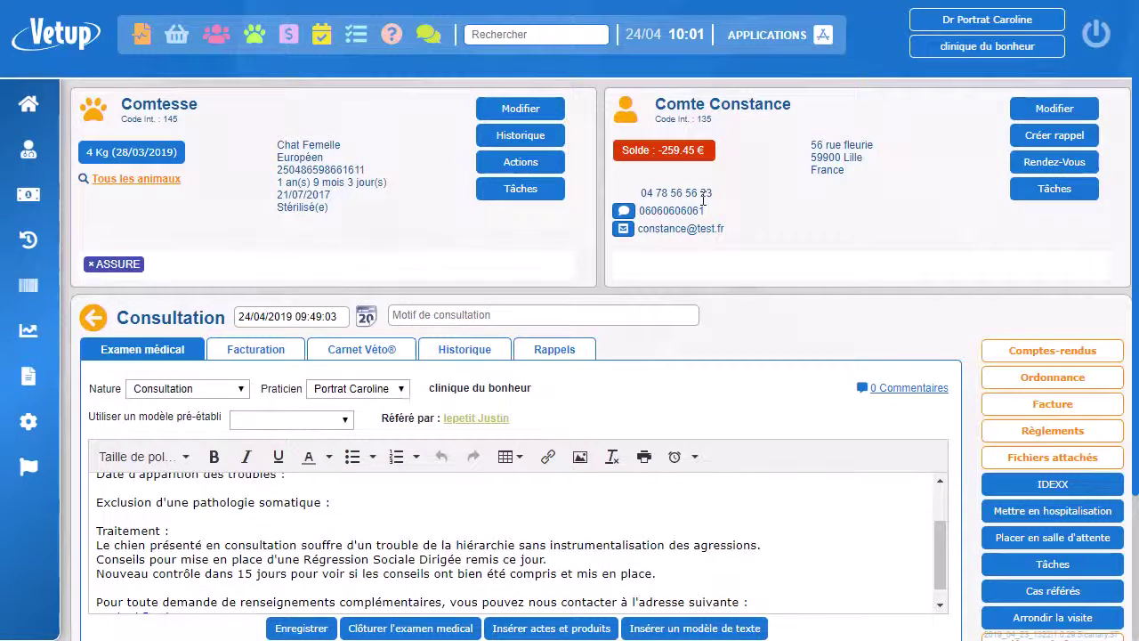
scroll(545, 423, down, 2)
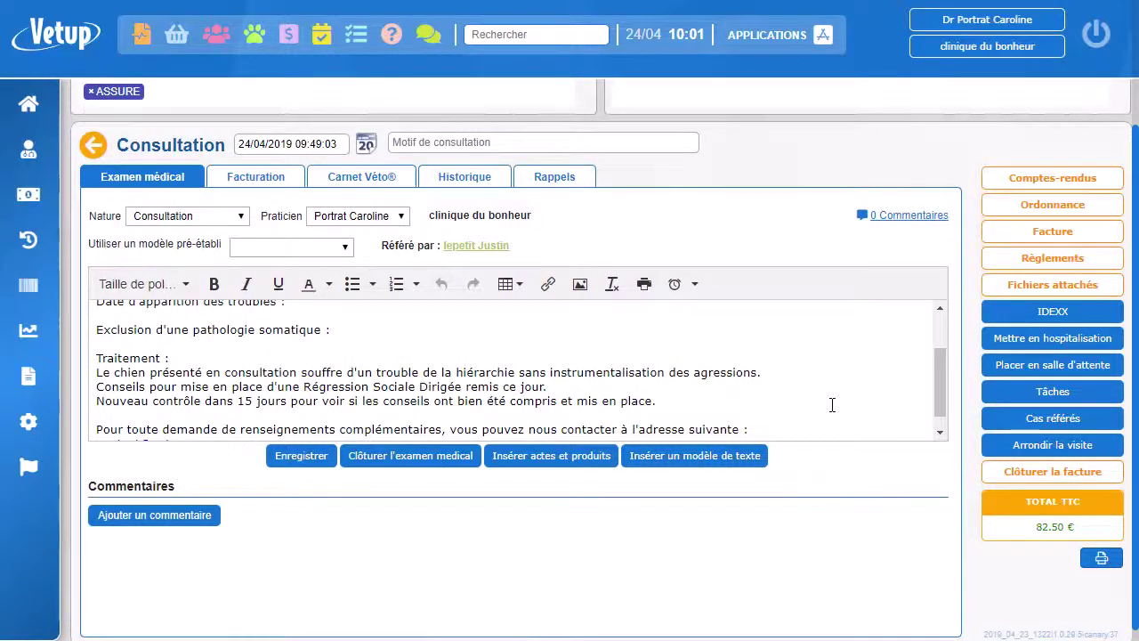
scroll(832, 405, down, 1)
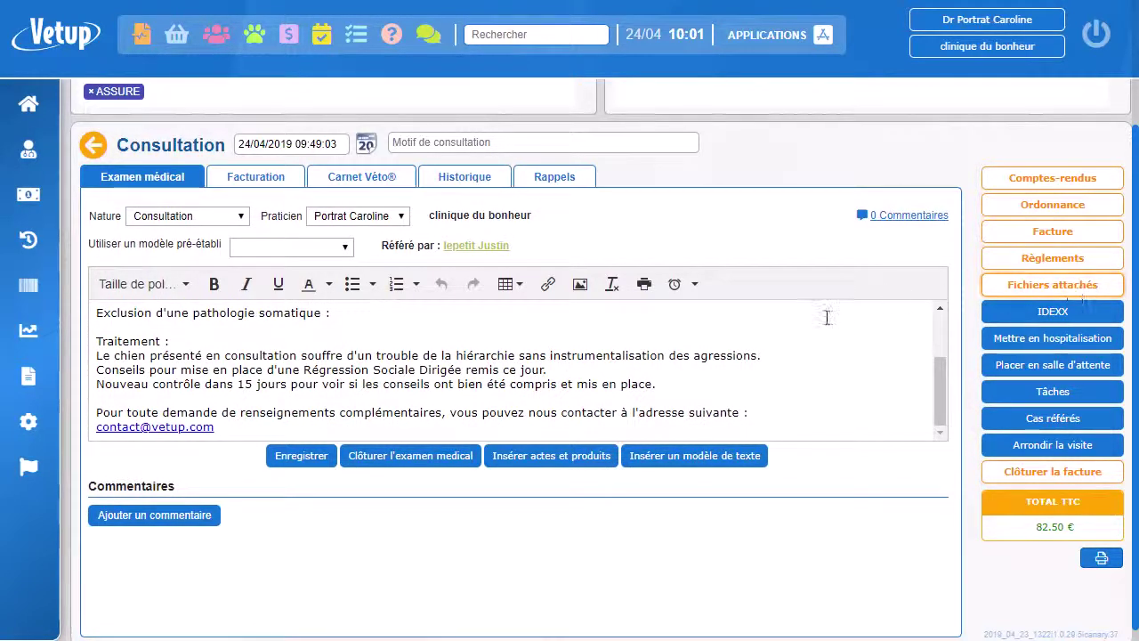
scroll(838, 331, up, 3)
scroll(838, 331, up, 2)
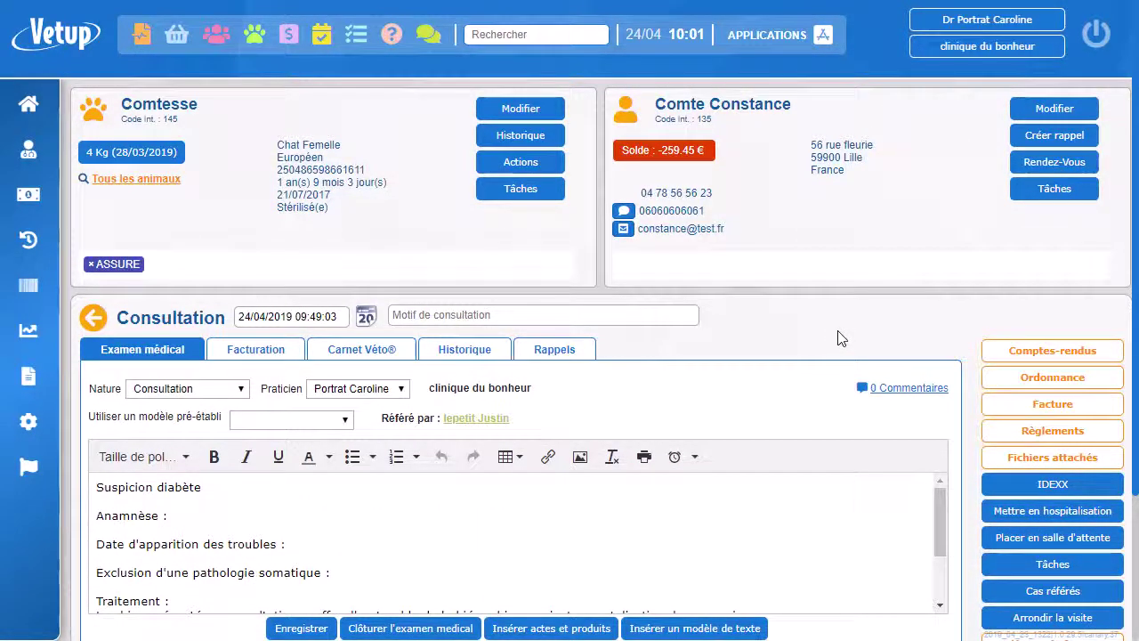
Start a task for this visit, assigned to the current practitioner, with subject "remplir fiche" and category "Fiches à consulter par vétérinaire".
click(1075, 570)
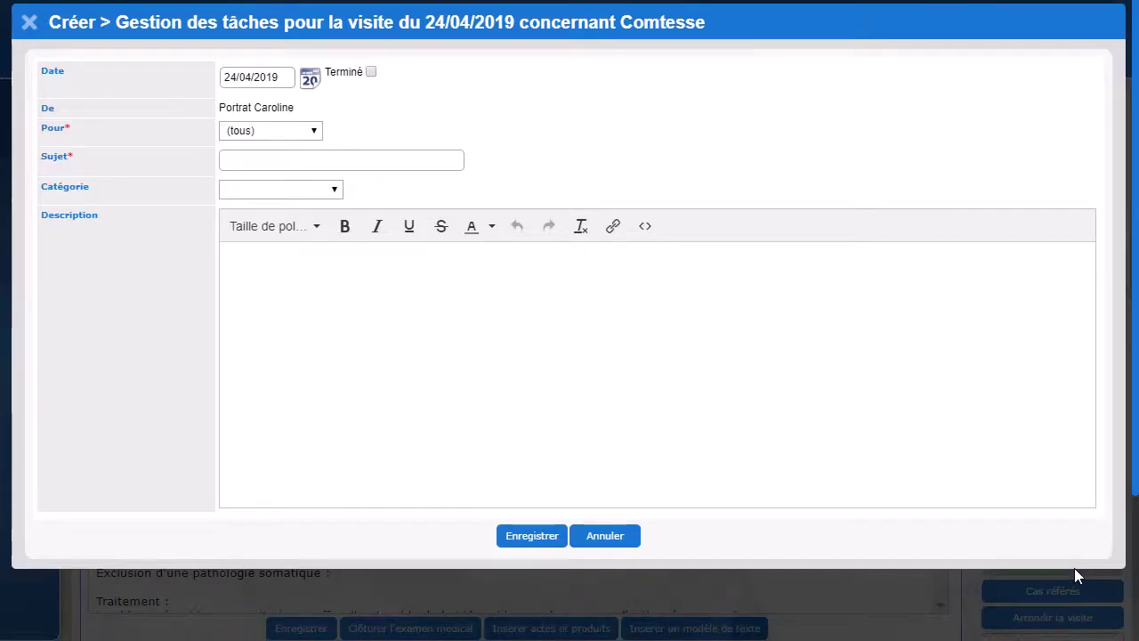
click(314, 131)
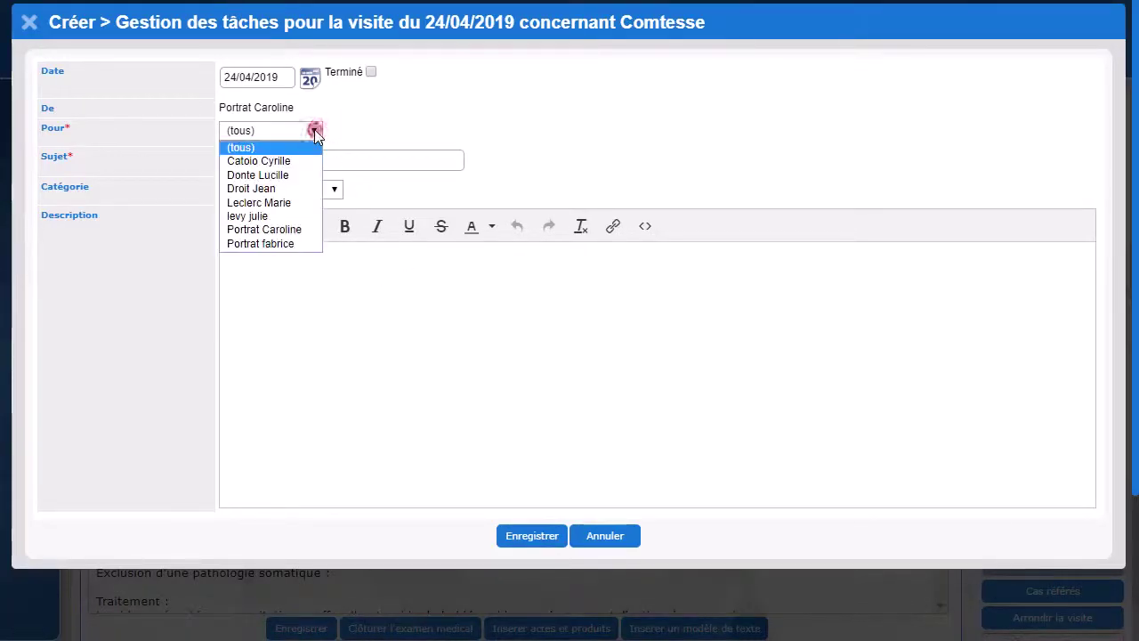
click(283, 231)
click(258, 161)
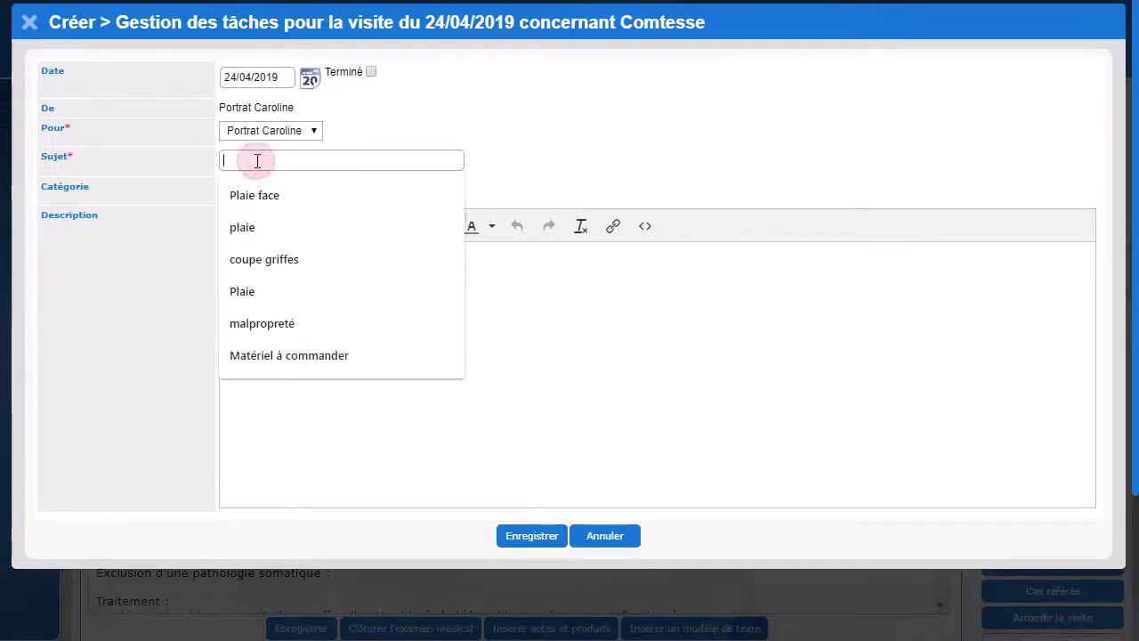
text(remplir fiche)
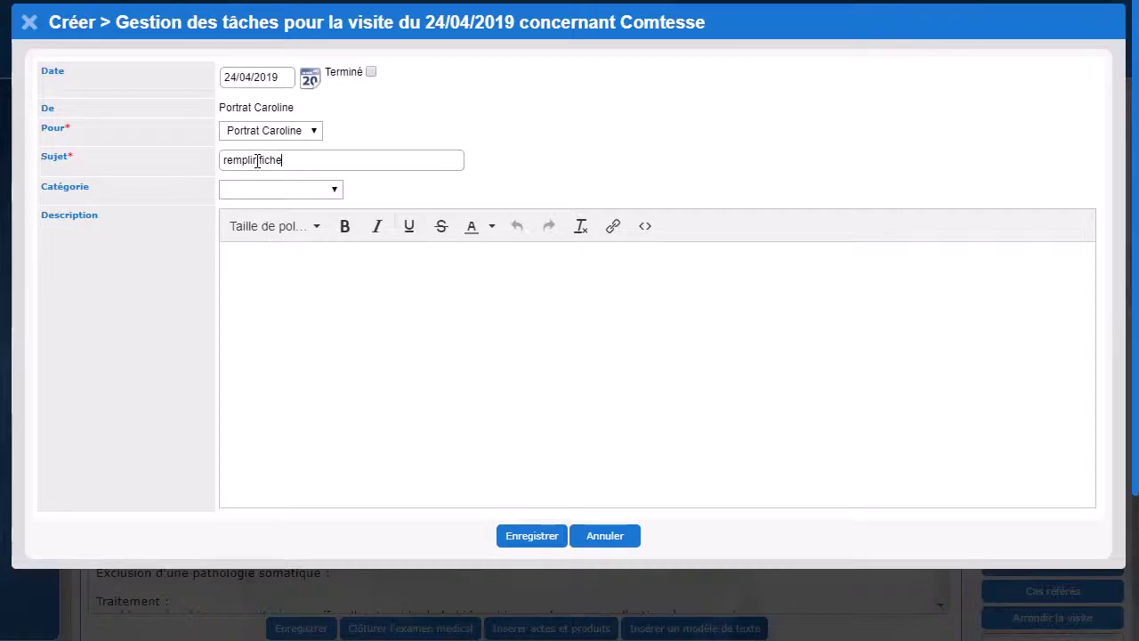
click(323, 190)
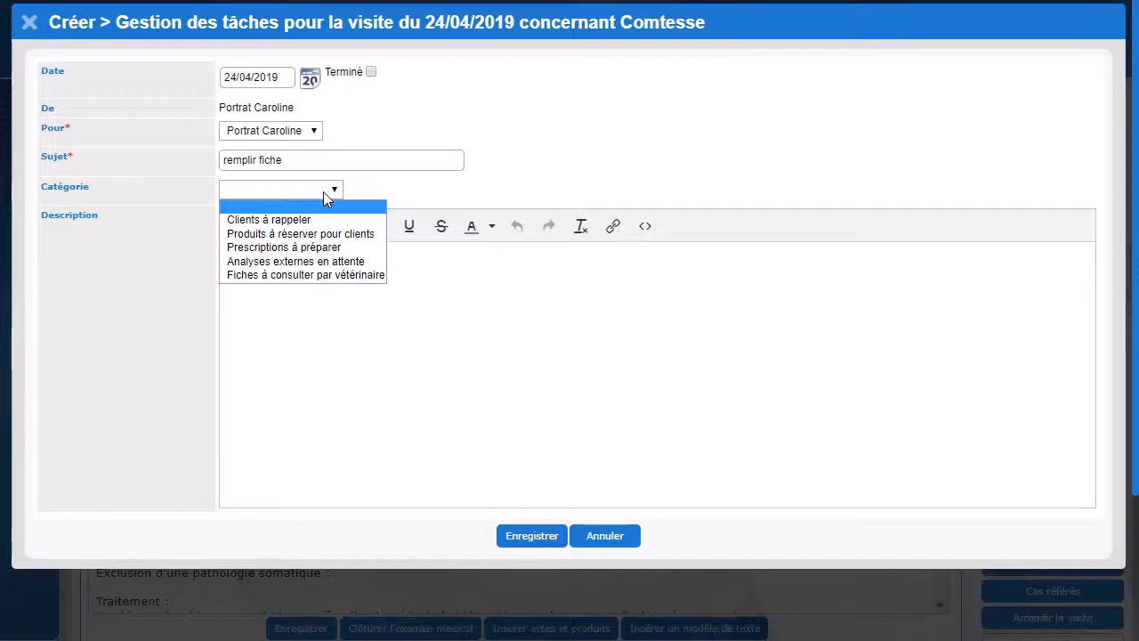
click(310, 282)
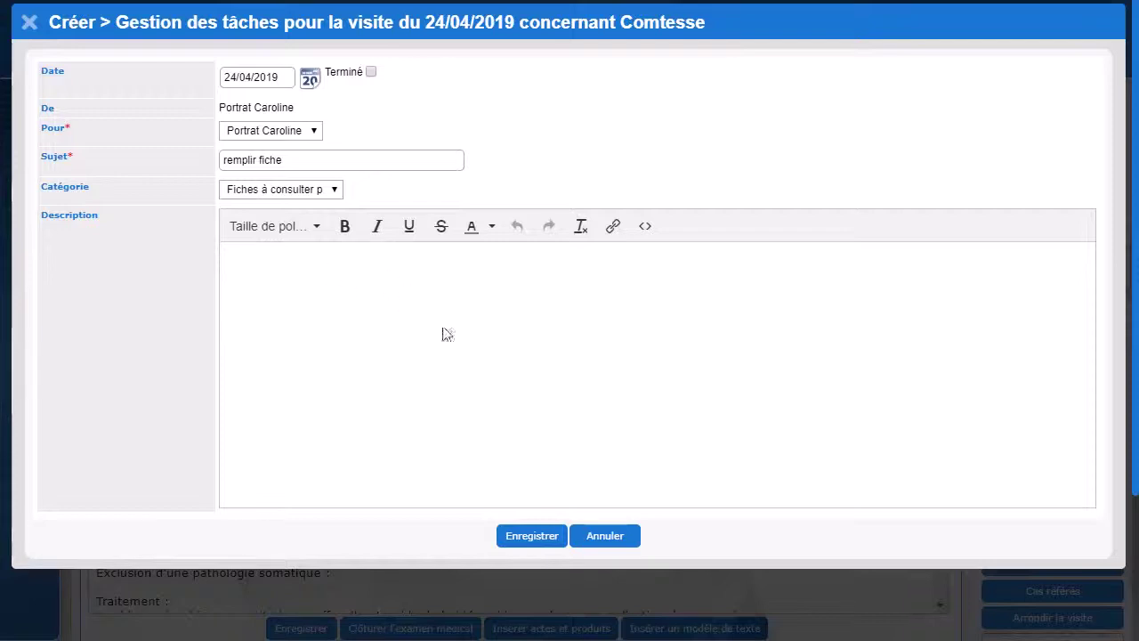
Save the "remplir fiche" task for this visit and look over the rest of the examination notes.
click(536, 543)
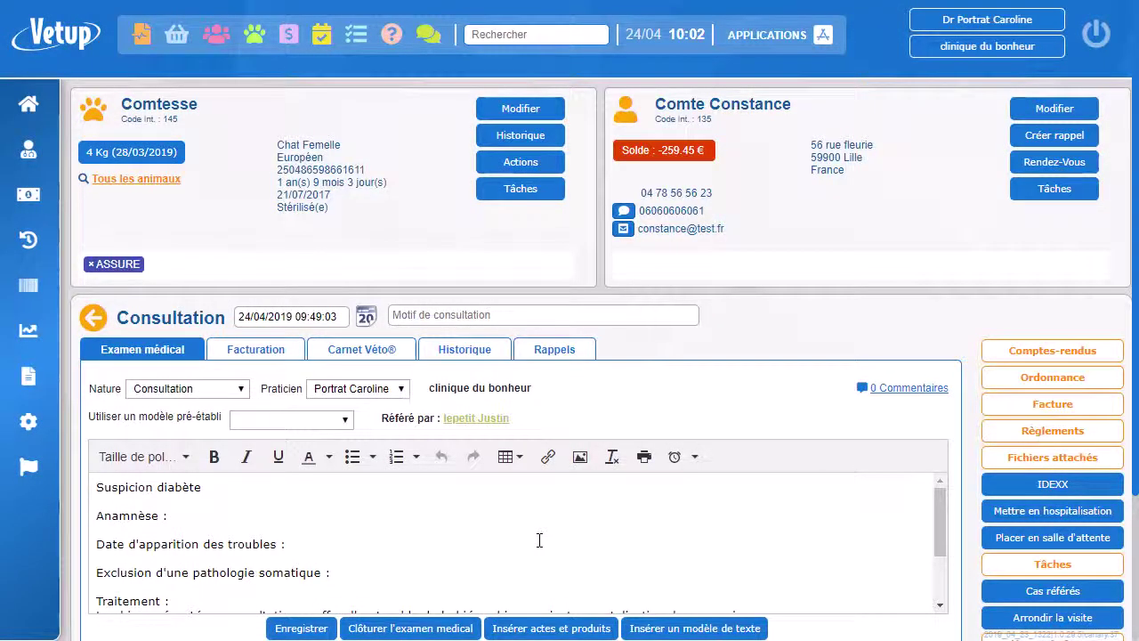
scroll(539, 540, down, 3)
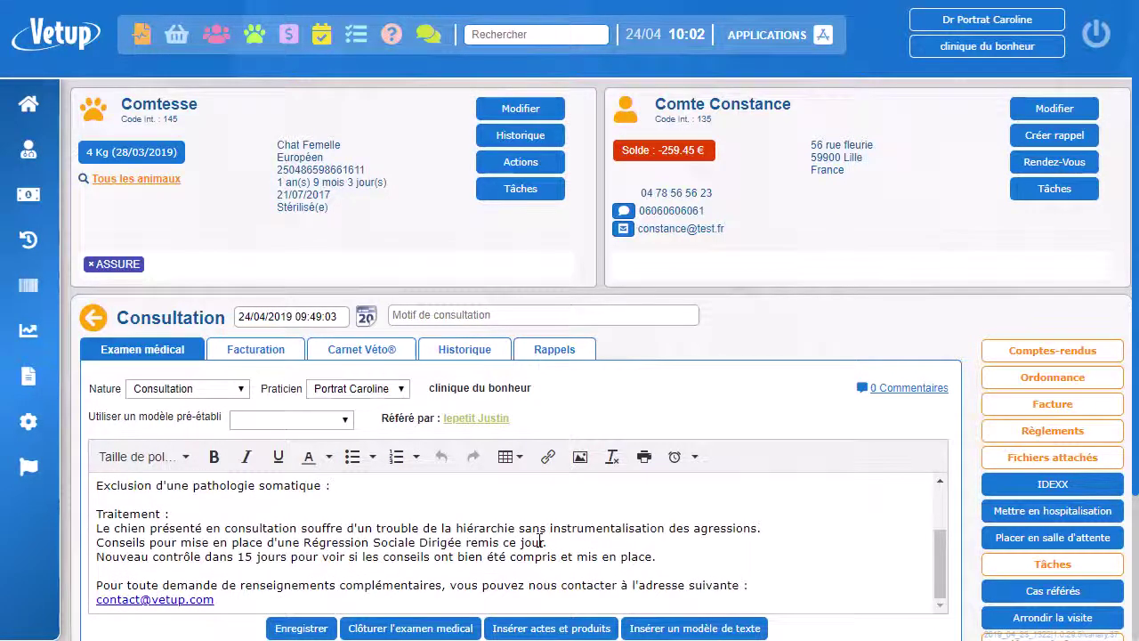
scroll(540, 541, down, 2)
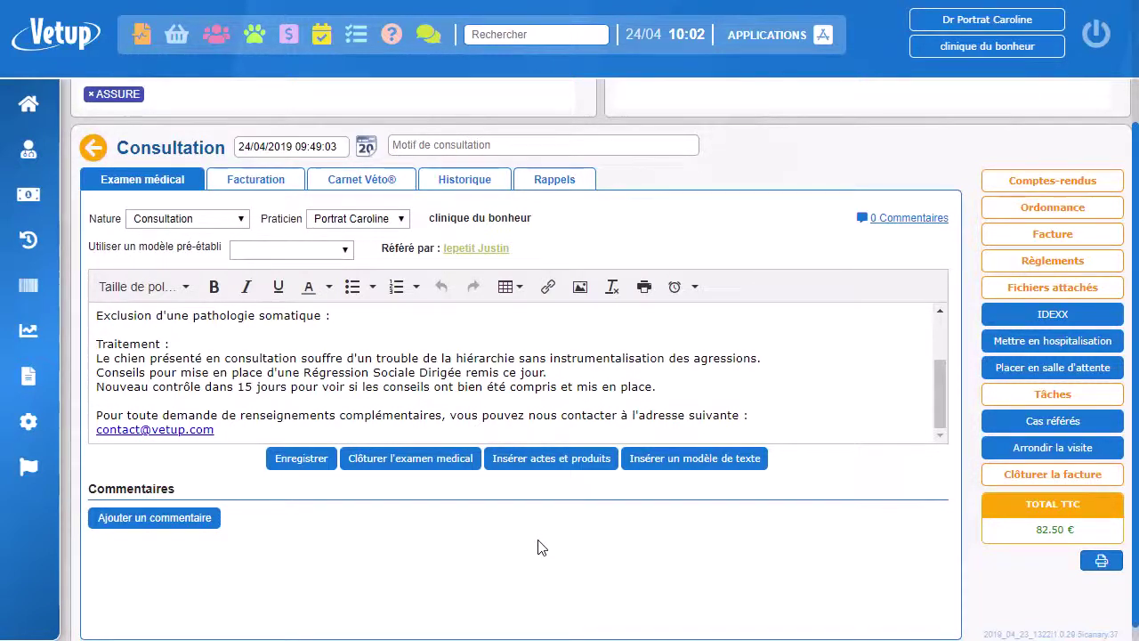
Open the consultation's reports and search them for "analy".
click(1053, 182)
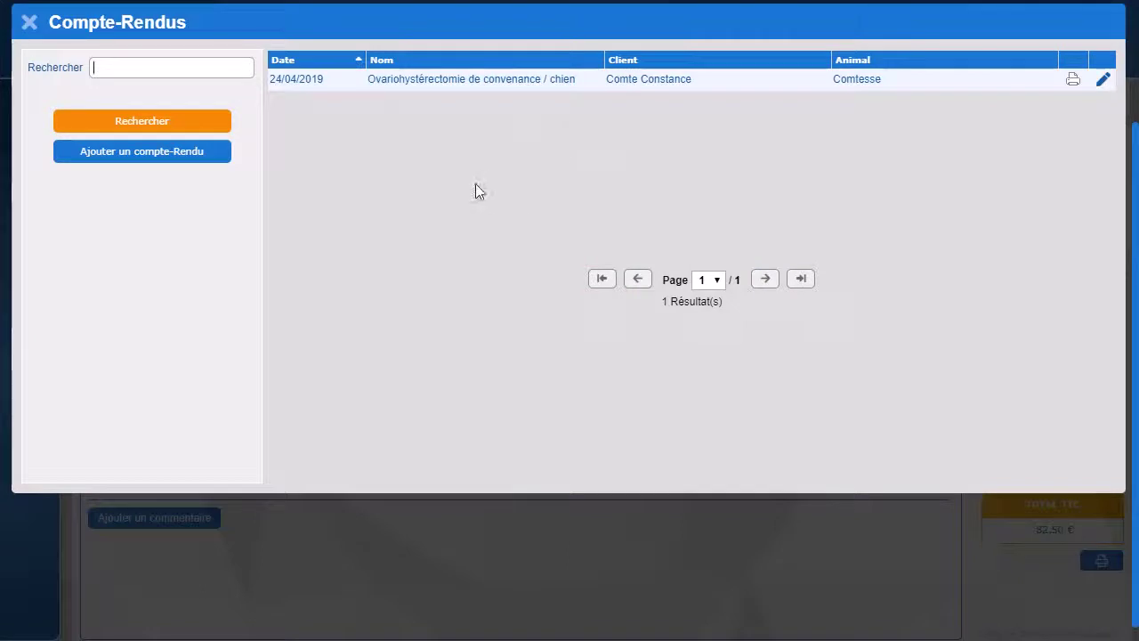
text(naly)
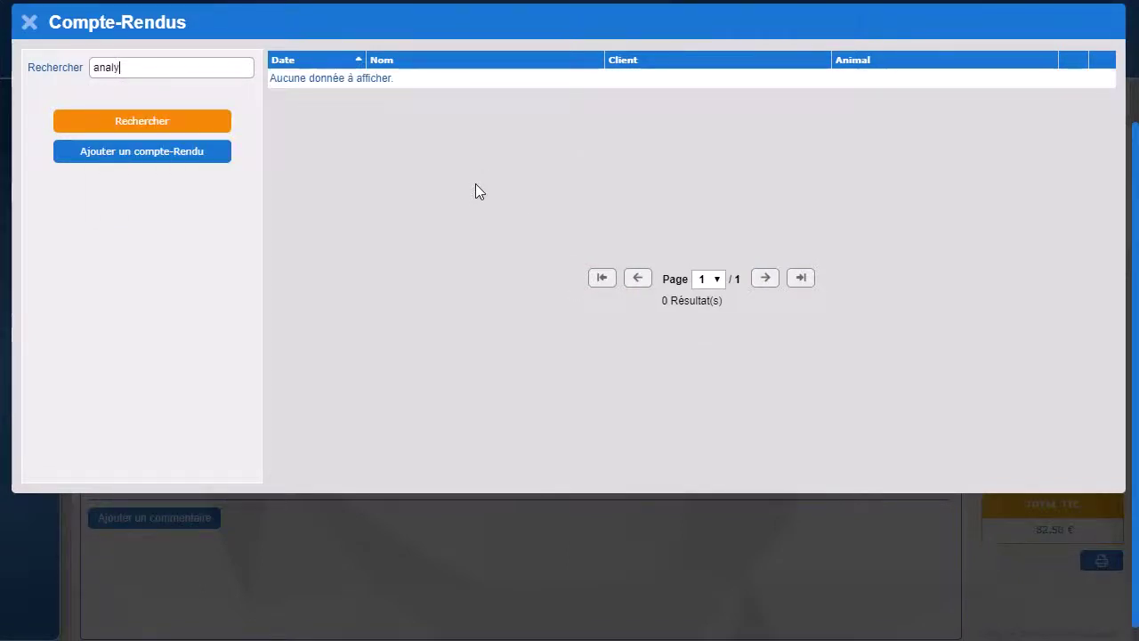
click(152, 127)
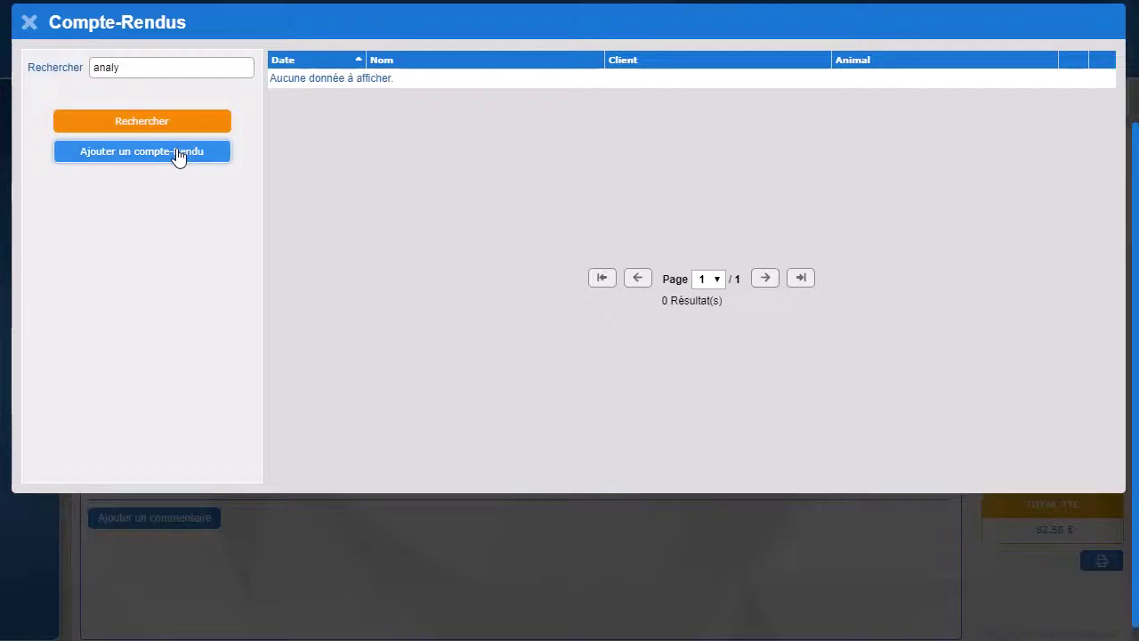
Try a new report based on the "Analyses sanguines" model, cancel it, and return to the consultation.
click(176, 152)
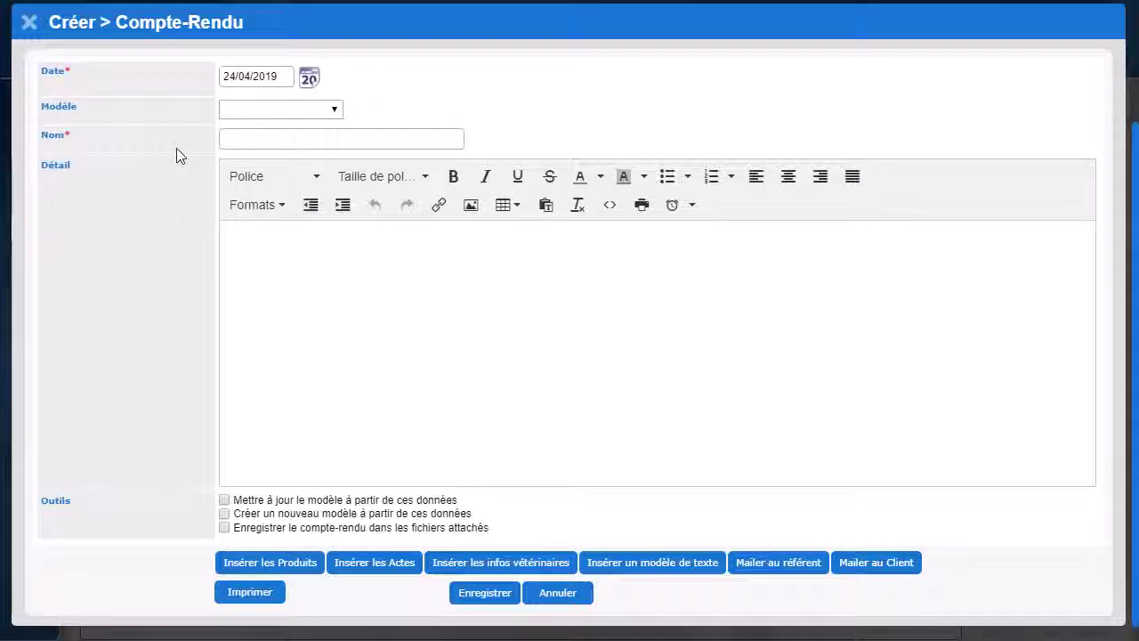
click(288, 134)
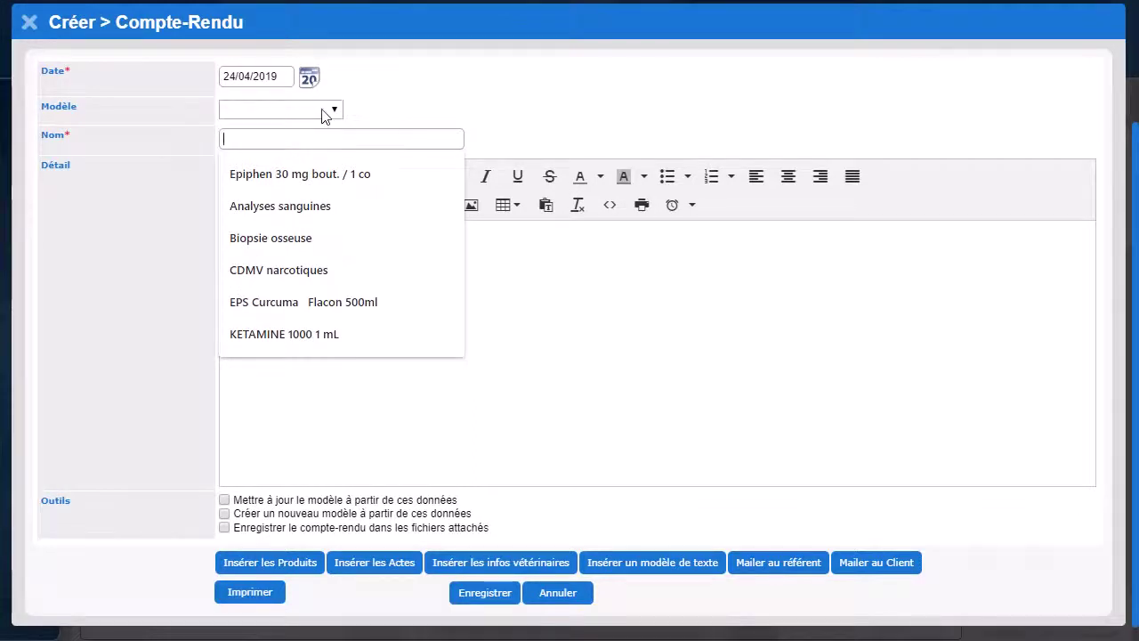
click(322, 109)
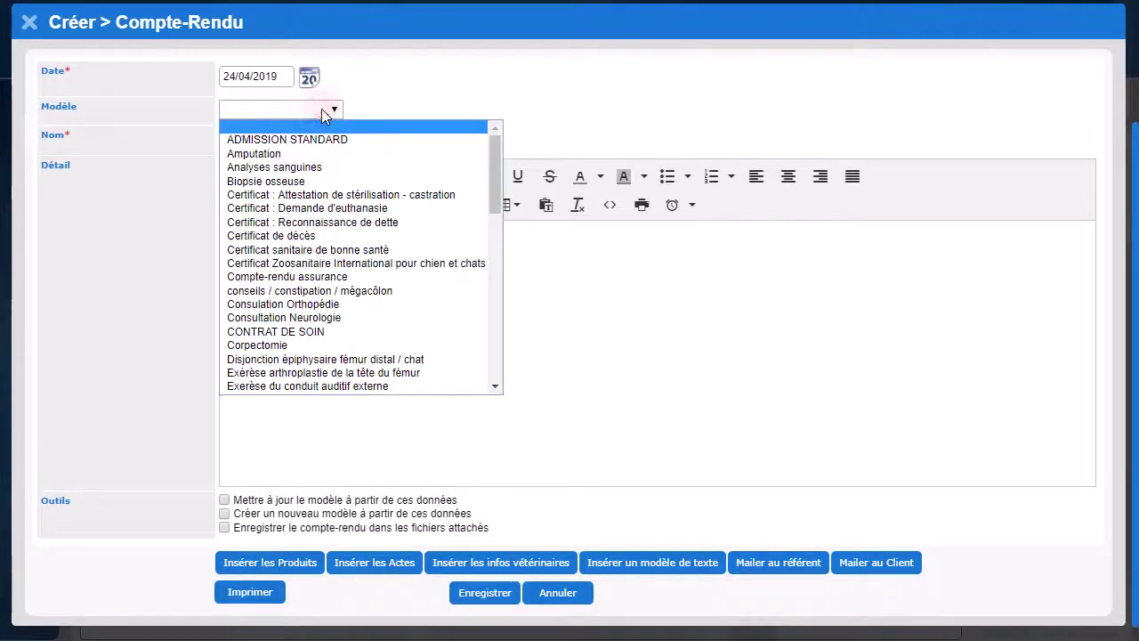
click(301, 166)
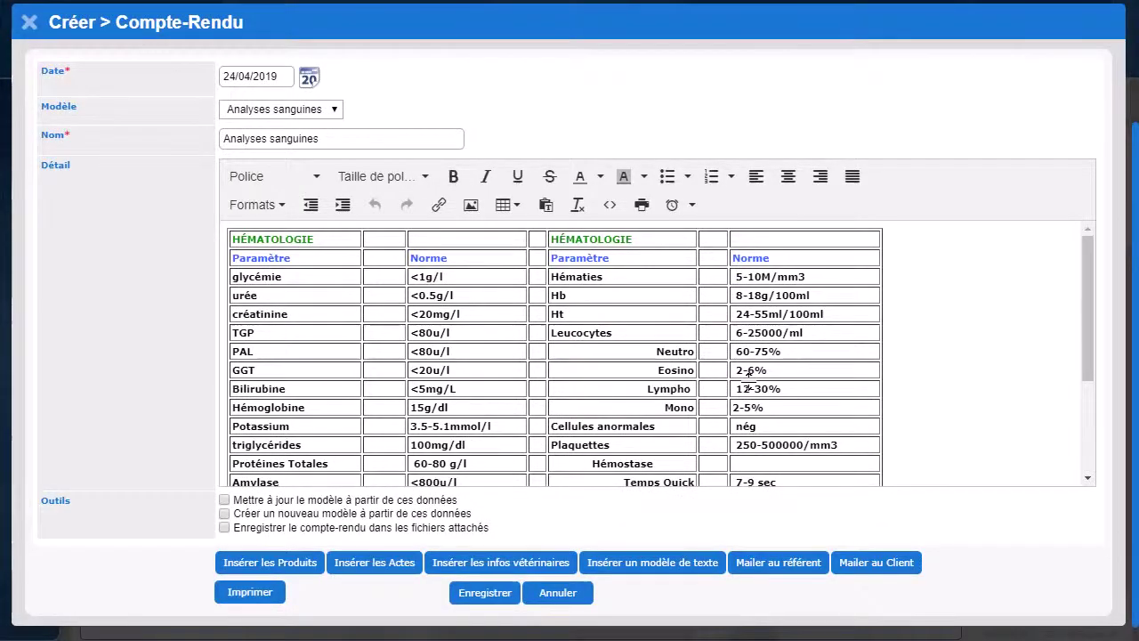
click(553, 592)
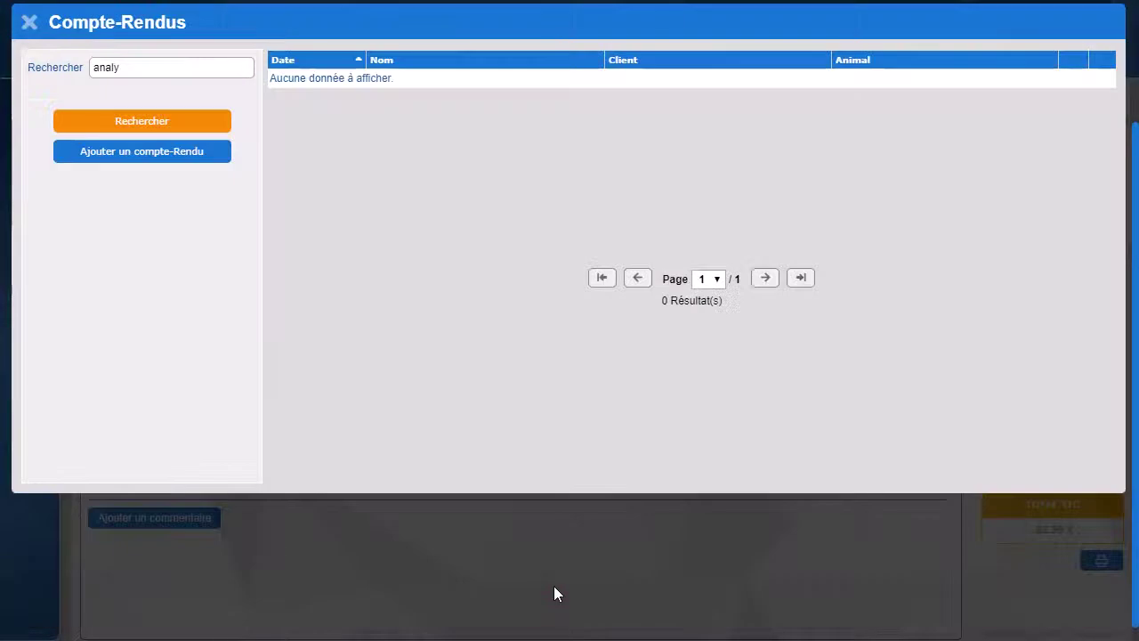
click(30, 26)
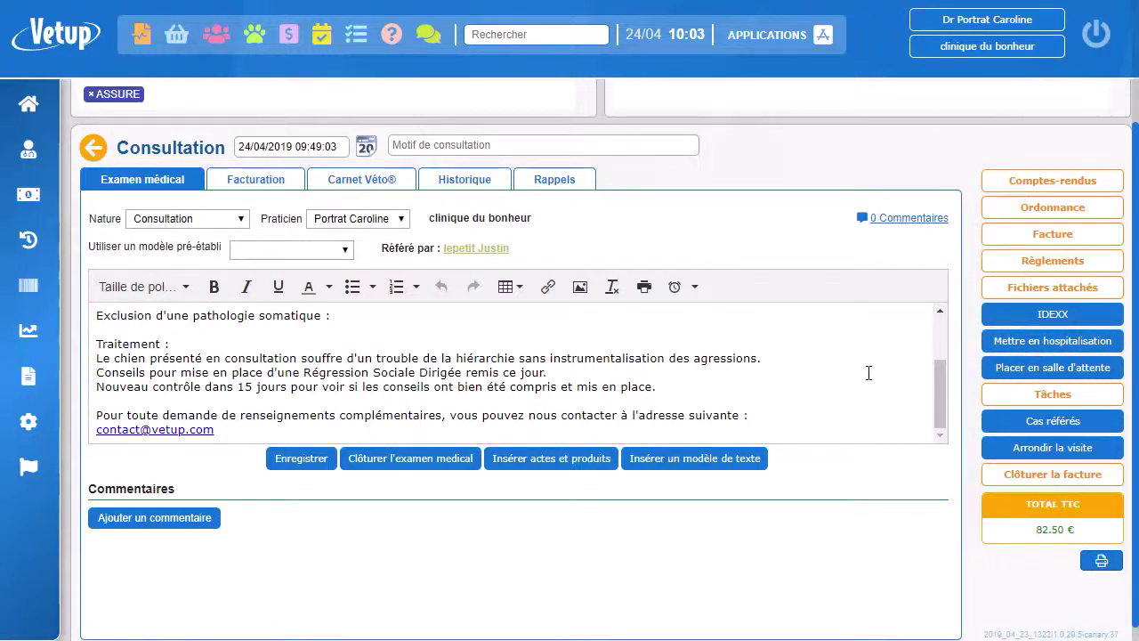
Add the "Insuffisant rénal" tag to the animal Comtesse.
scroll(869, 373, up, 3)
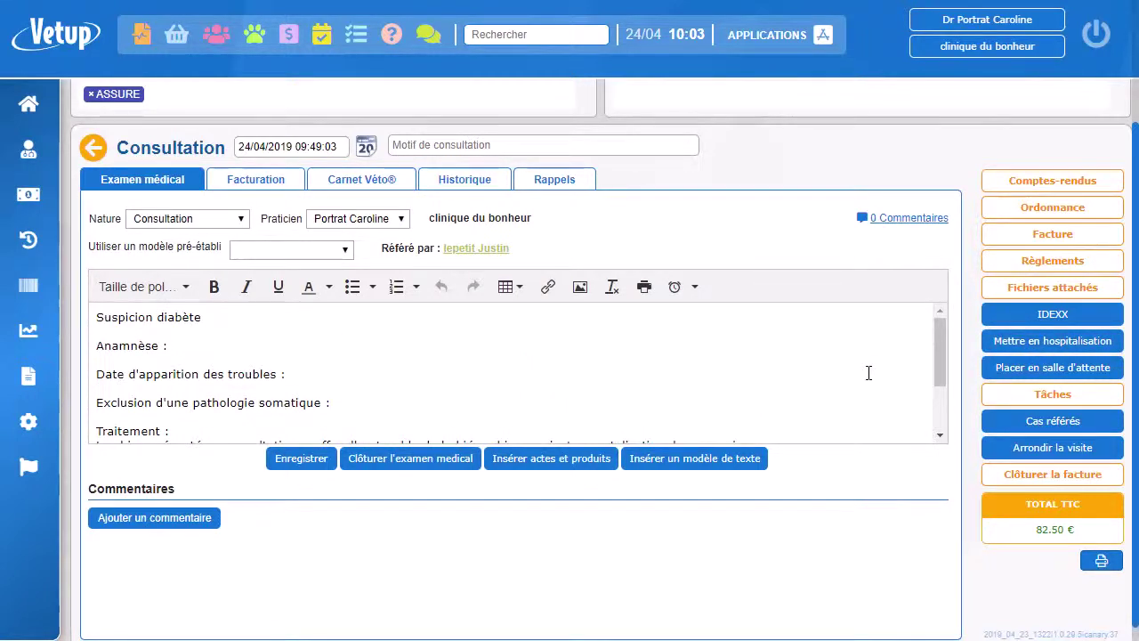
scroll(868, 373, up, 2)
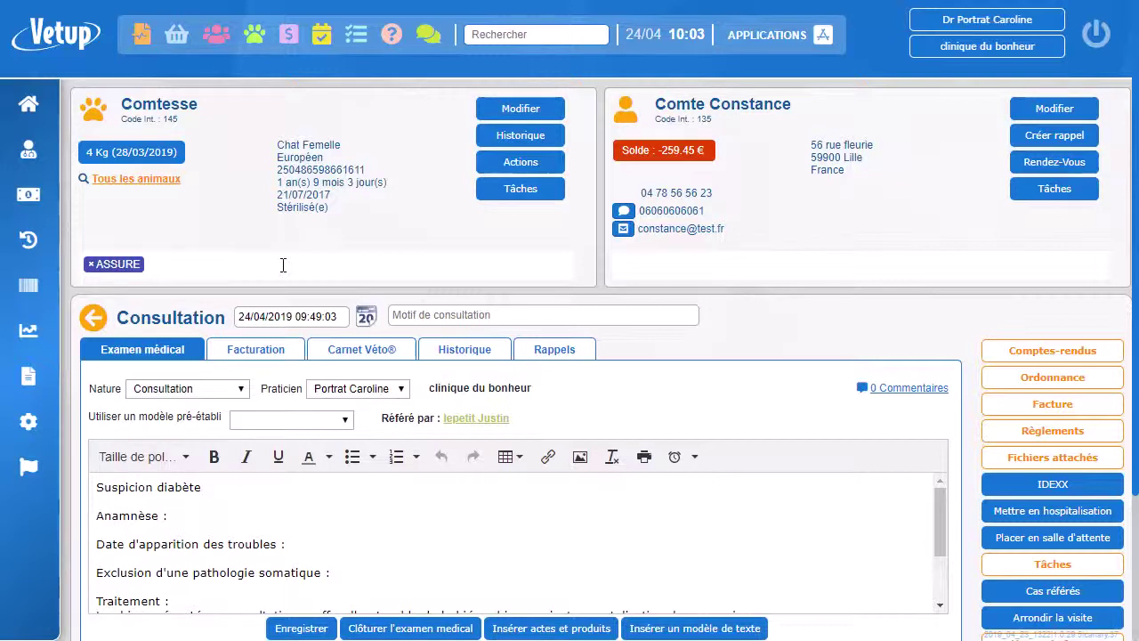
click(283, 265)
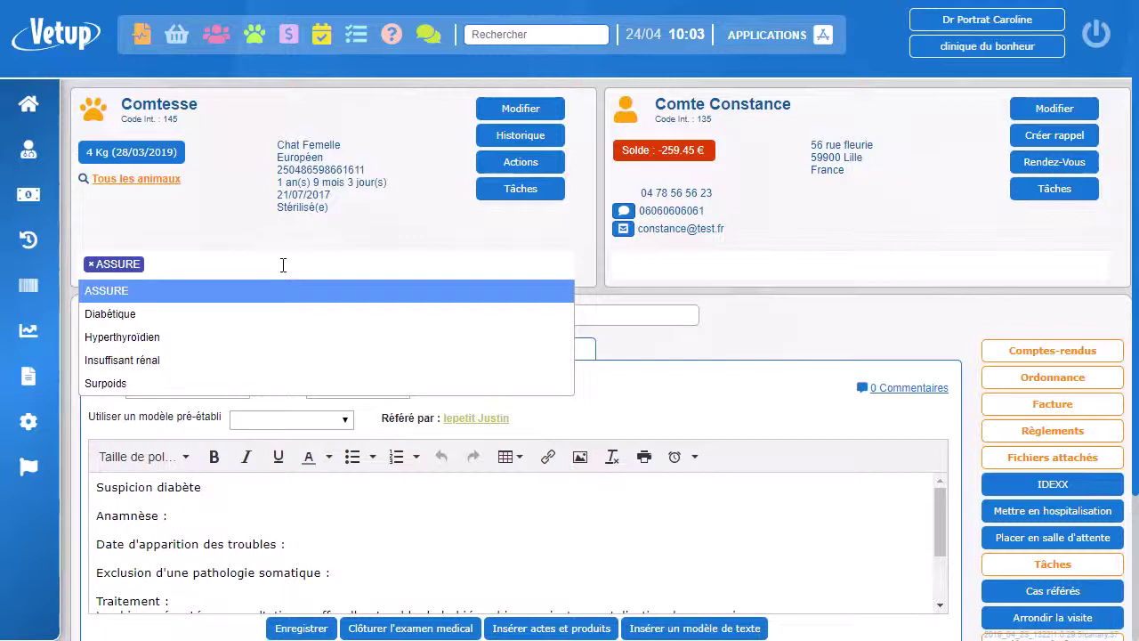
click(188, 361)
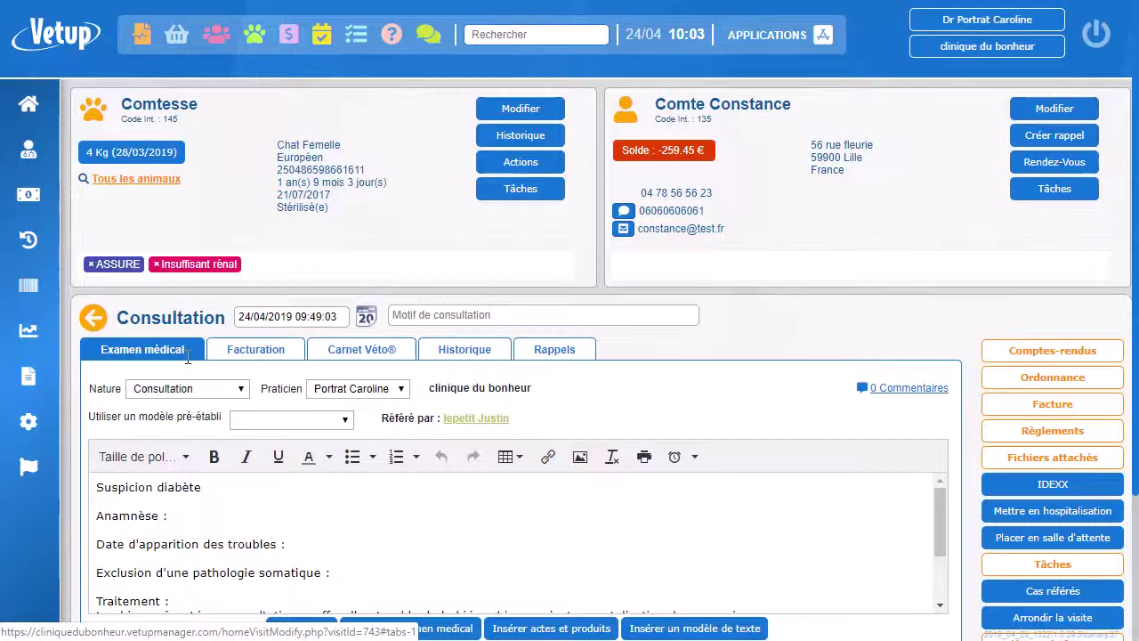
Record a new weight of 4.2 kg for Comtesse, dated 24/04/2019, and close the weight readings.
scroll(188, 356, down, 1)
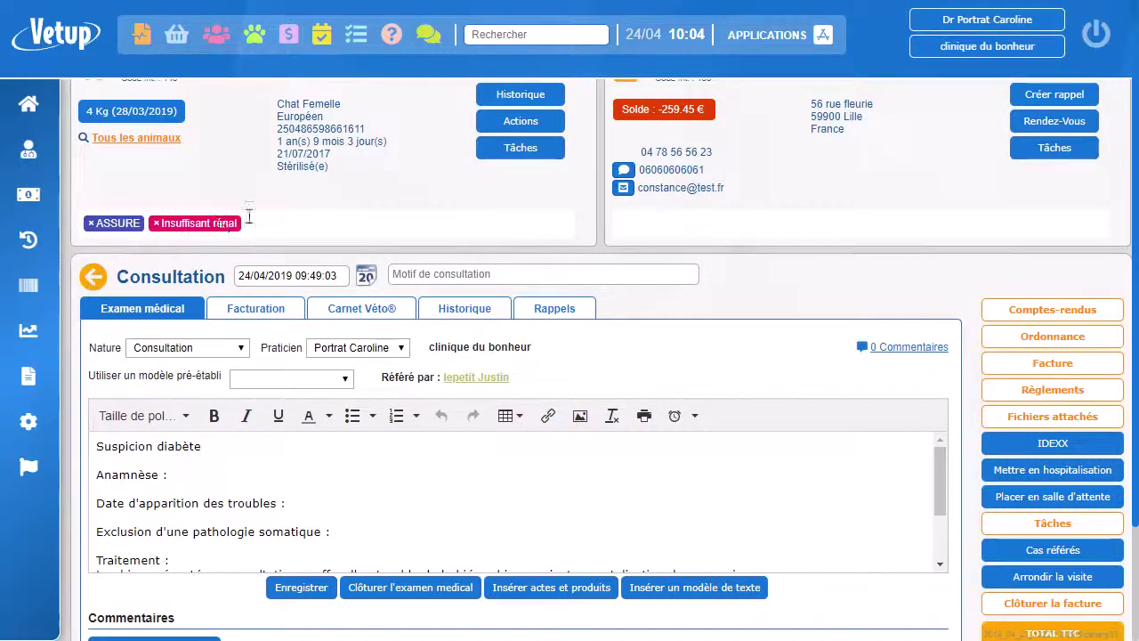
scroll(464, 227, up, 1)
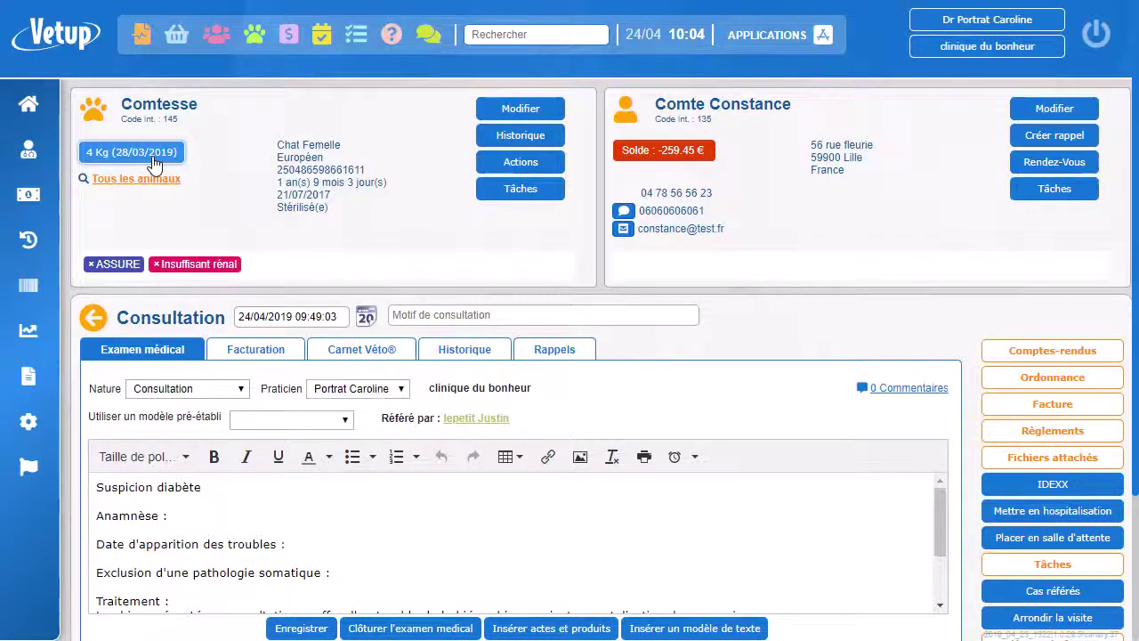
click(153, 159)
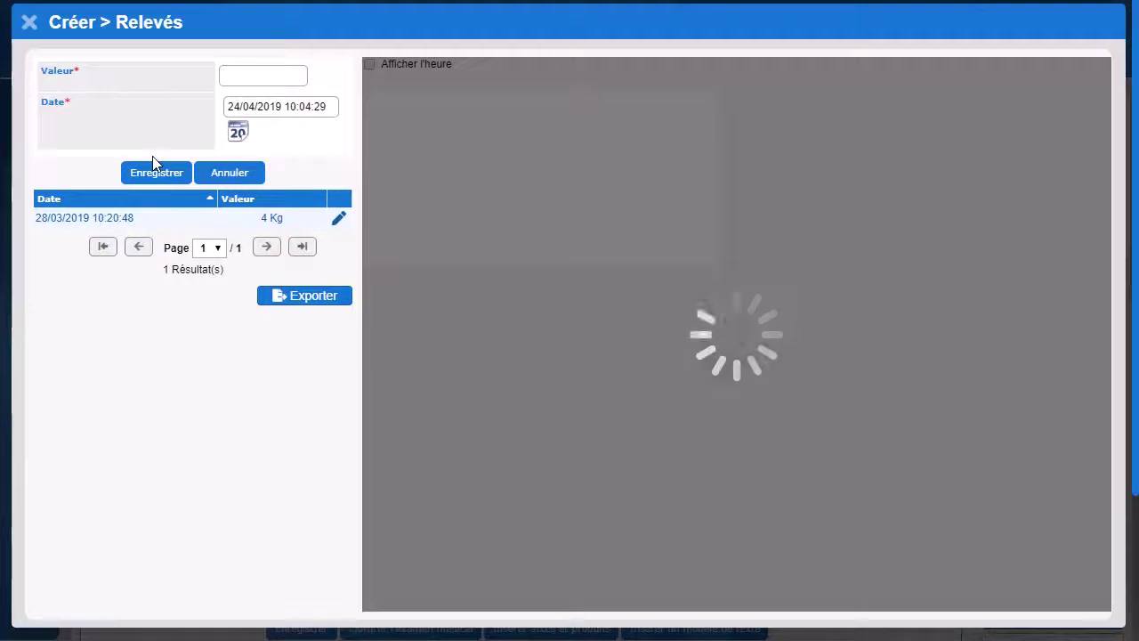
text(4.2)
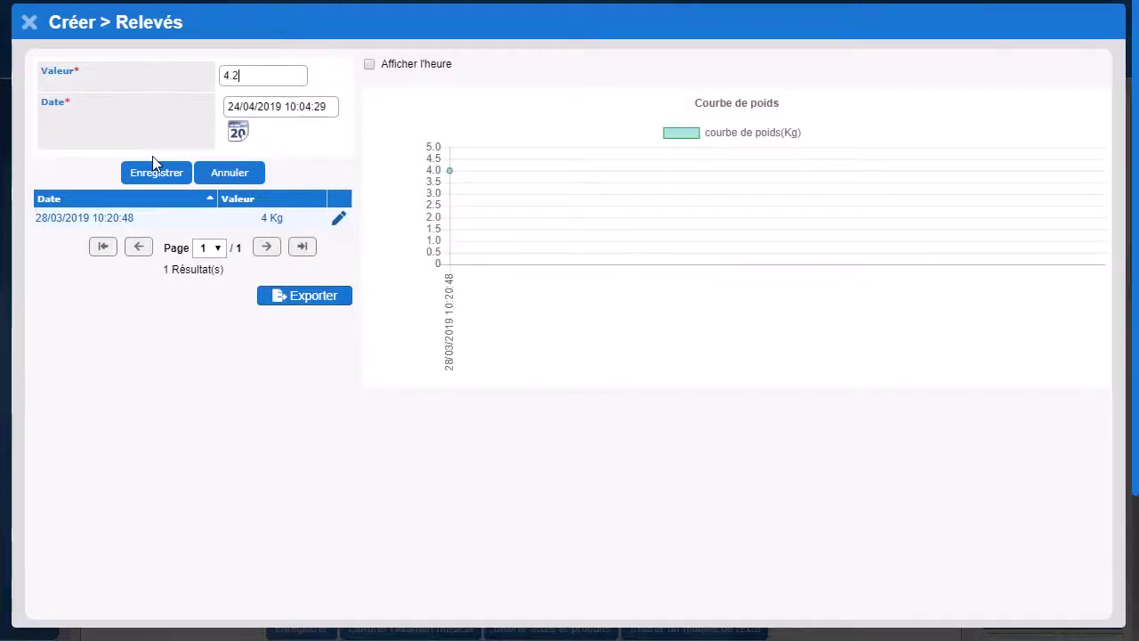
click(161, 178)
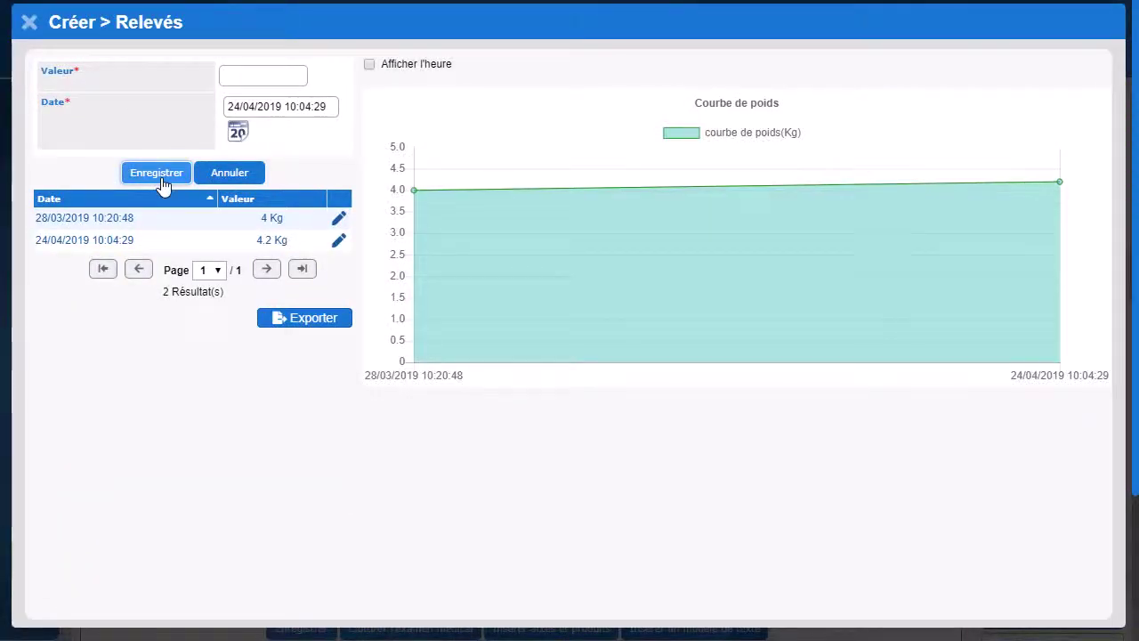
click(31, 23)
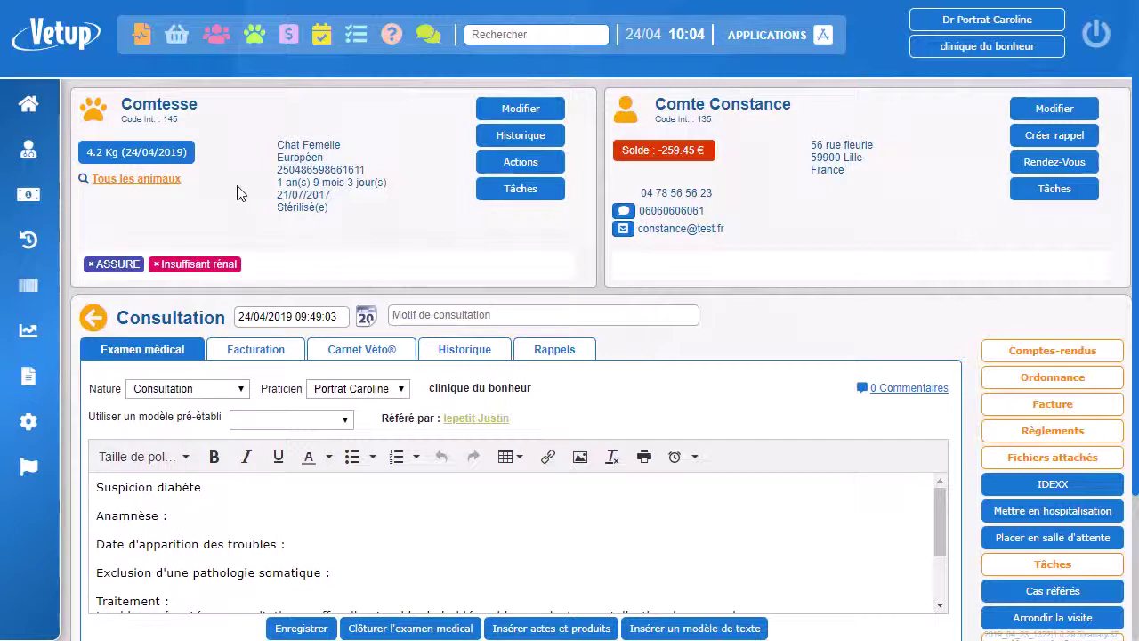
Browse the medical functions and open the list of reminders.
scroll(590, 429, down, 2)
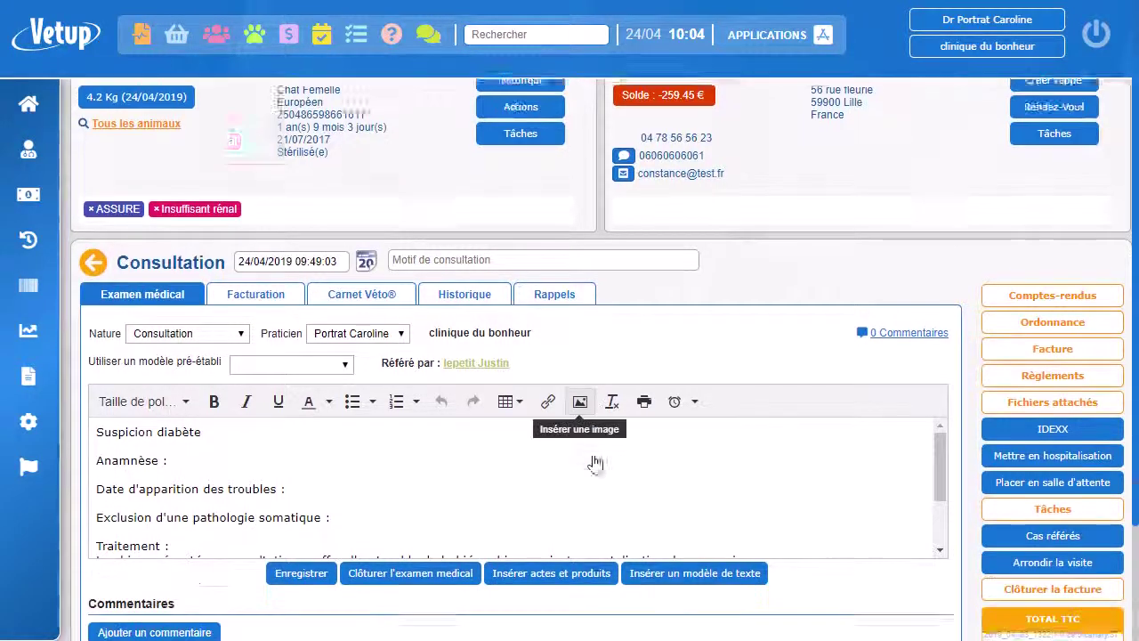
scroll(596, 463, up, 2)
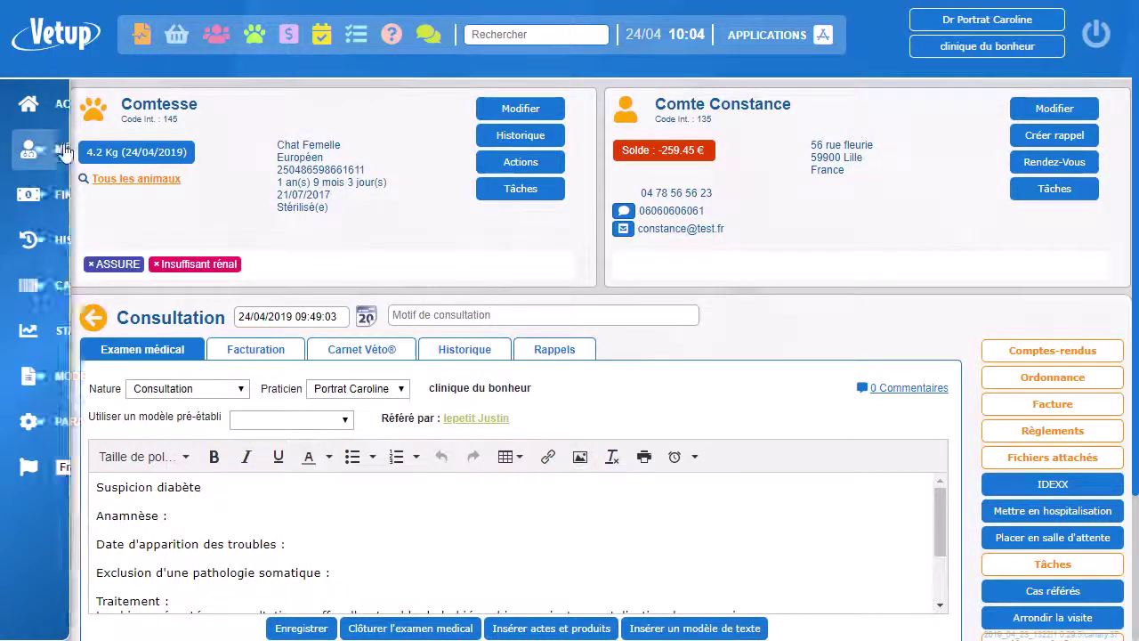
mouse_move(71, 143)
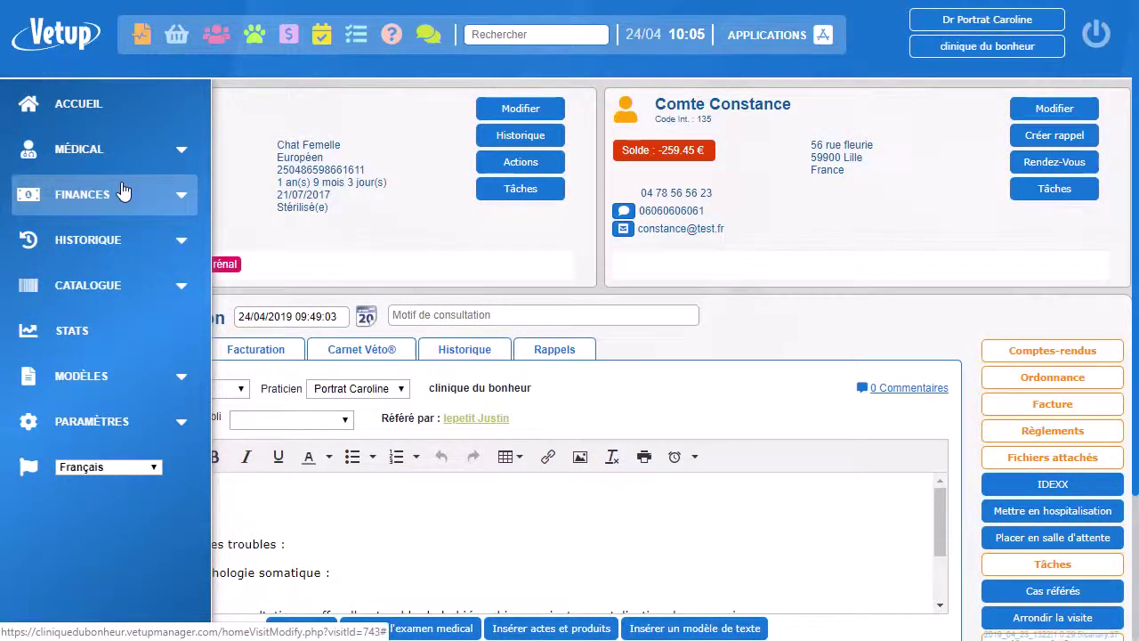
click(72, 153)
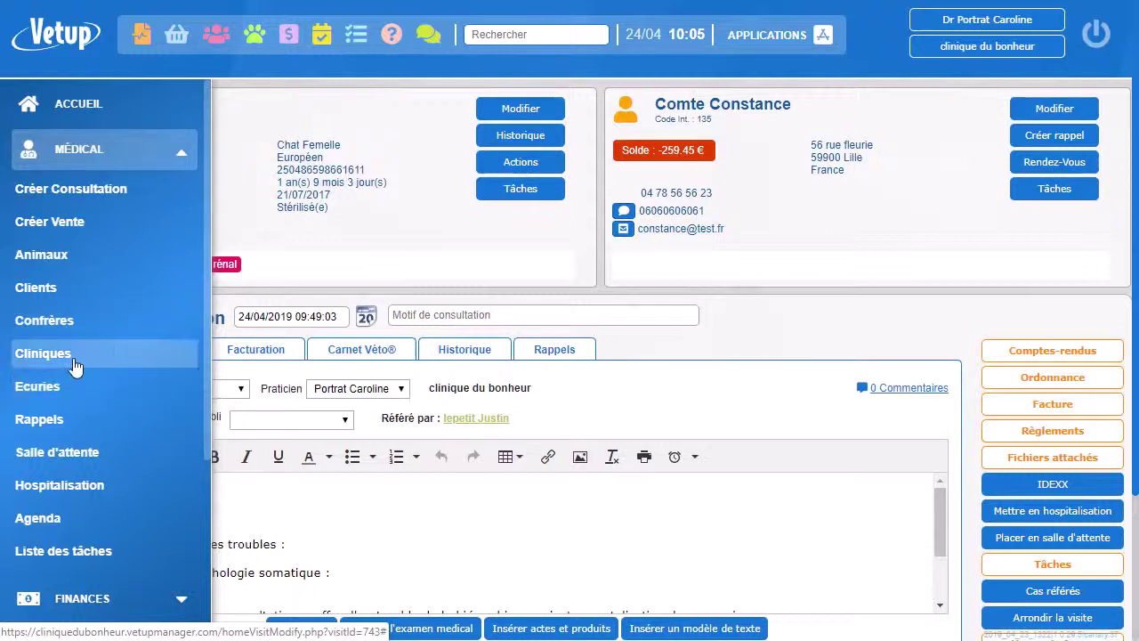
scroll(76, 365, down, 2)
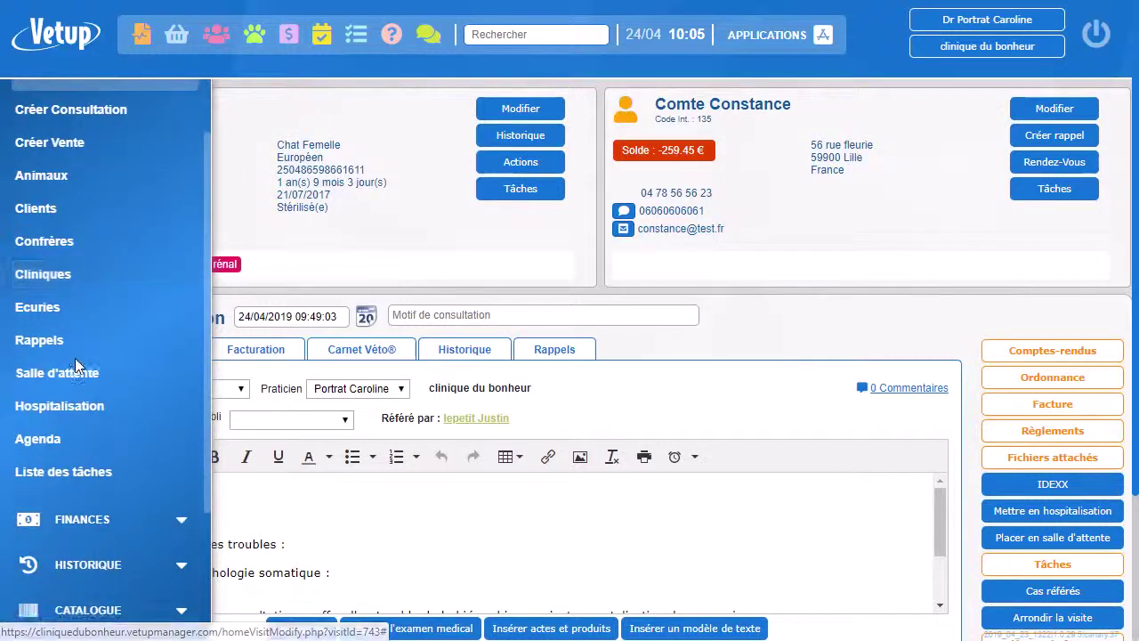
scroll(77, 365, up, 2)
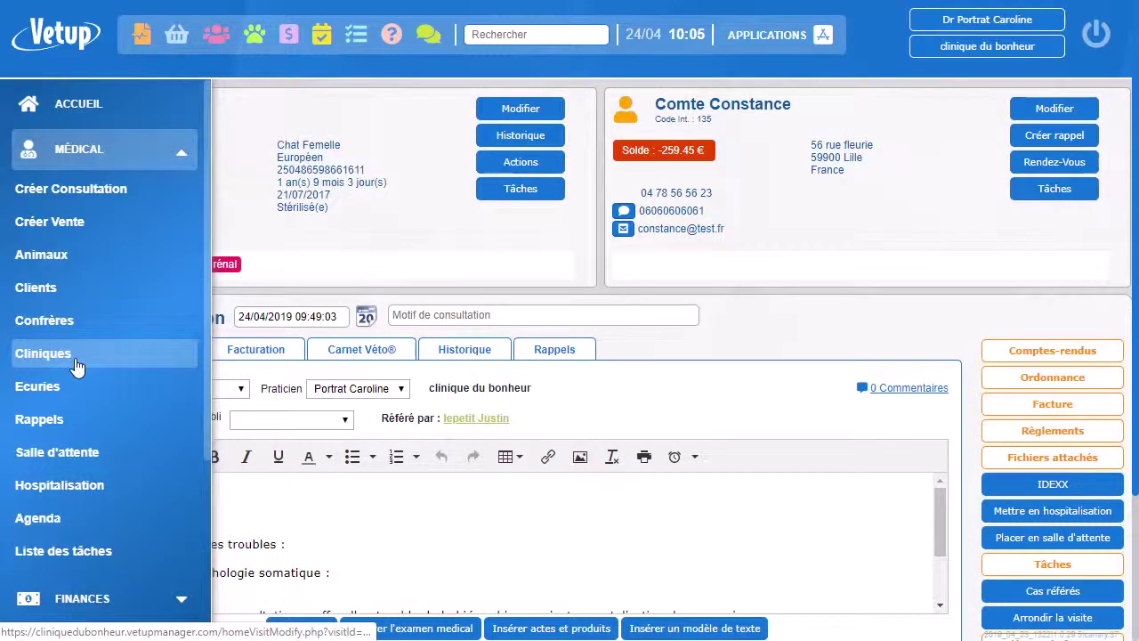
scroll(77, 365, down, 2)
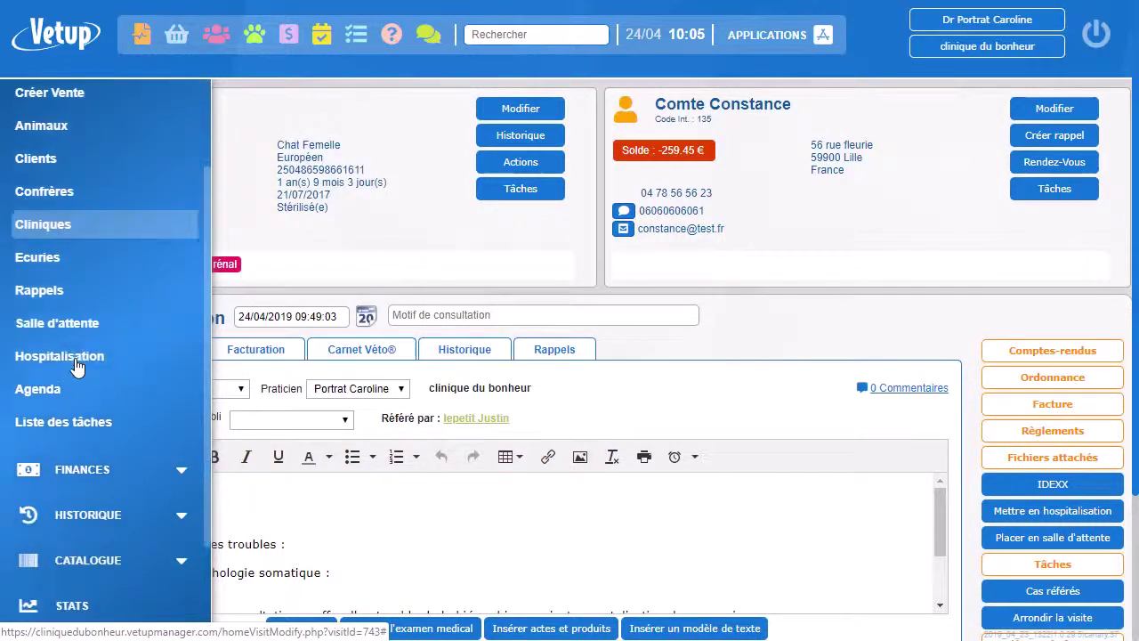
click(51, 293)
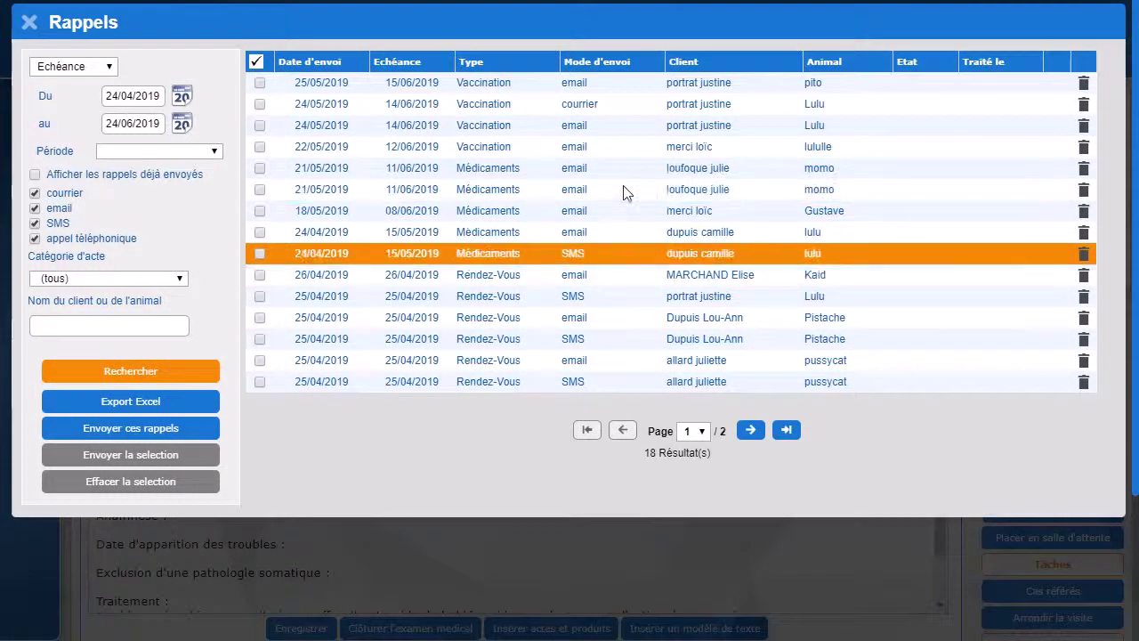
Exclude email and SMS from the reminder search, rerun it, and open the visit behind the postal vaccination reminder.
click(36, 210)
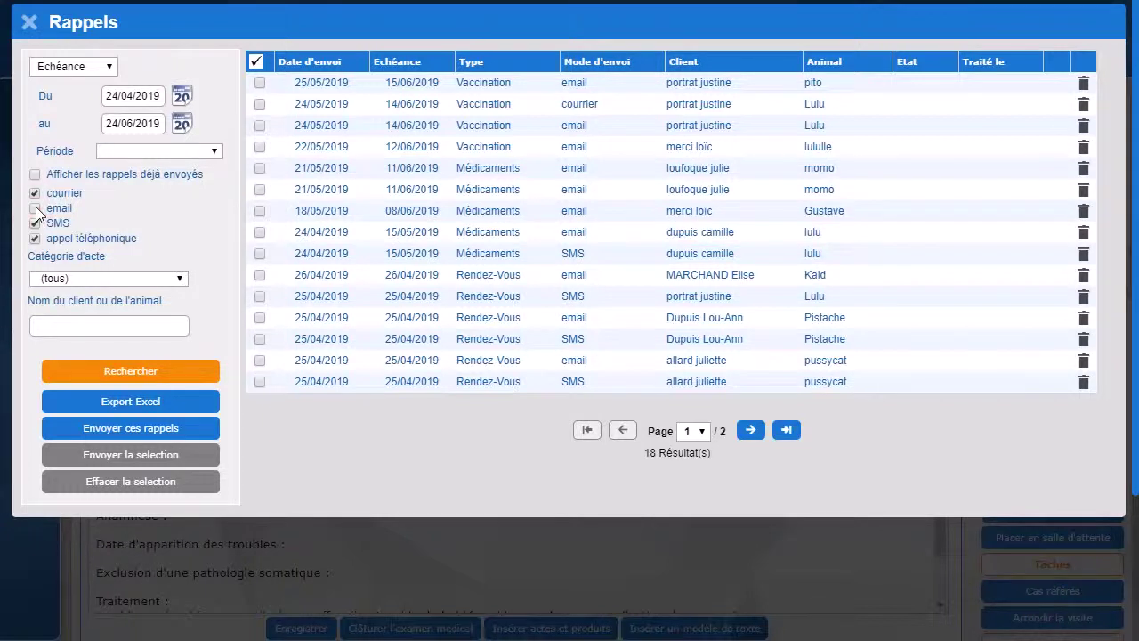
click(36, 223)
click(160, 377)
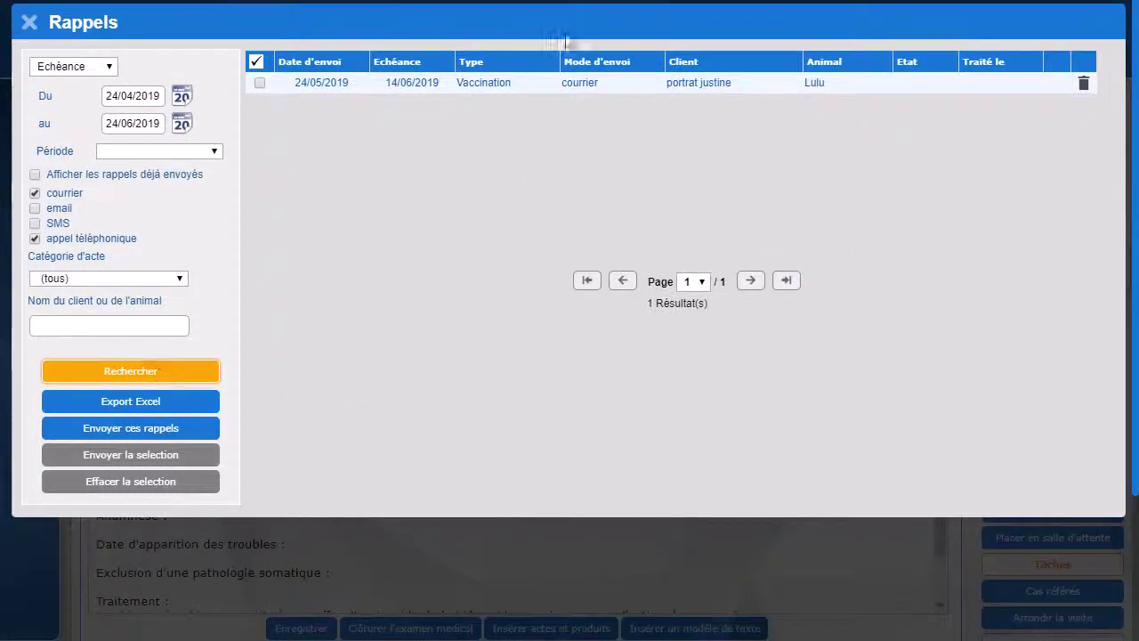
double_click(538, 82)
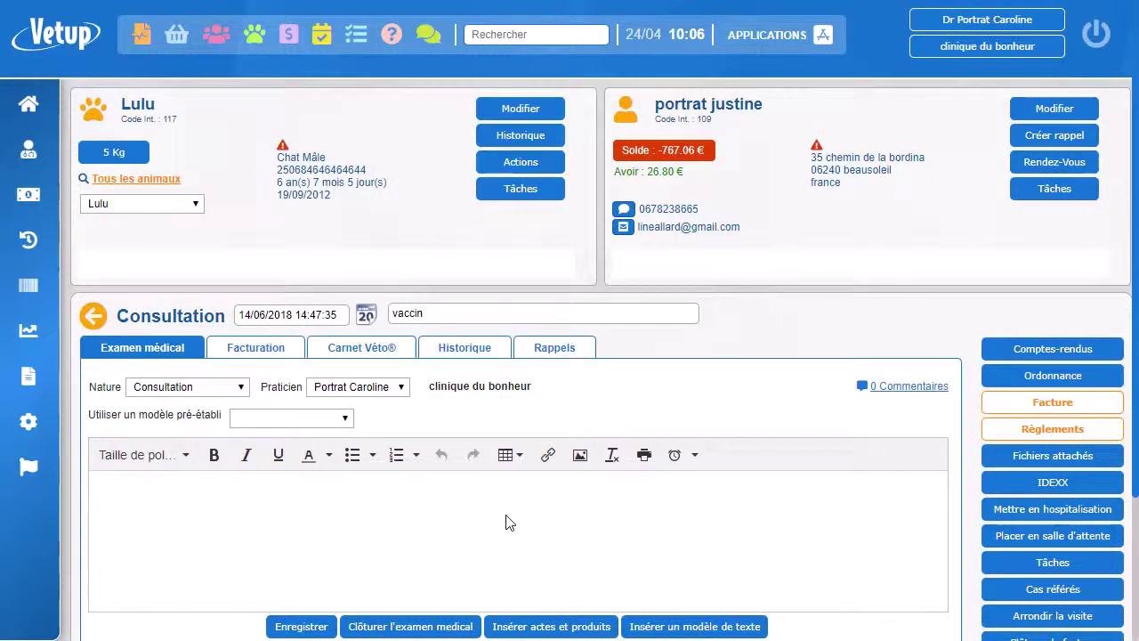
Reopen the reminders list, send only Lulu's postal vaccination reminder as a Simple (A4) printout, and close the reminders.
mouse_move(53, 160)
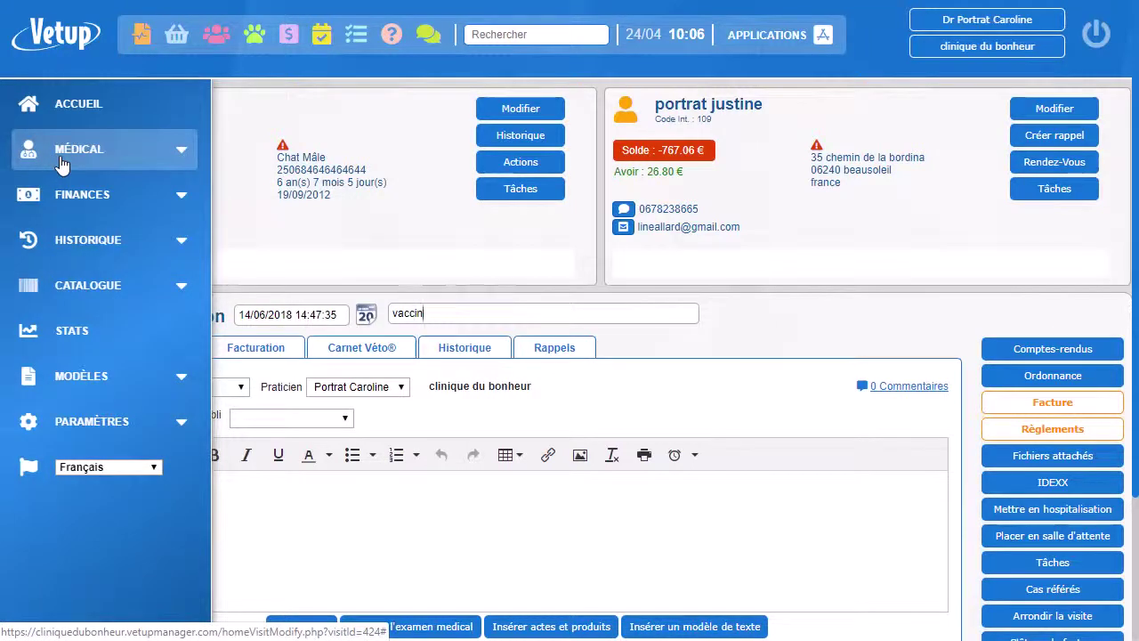
click(64, 164)
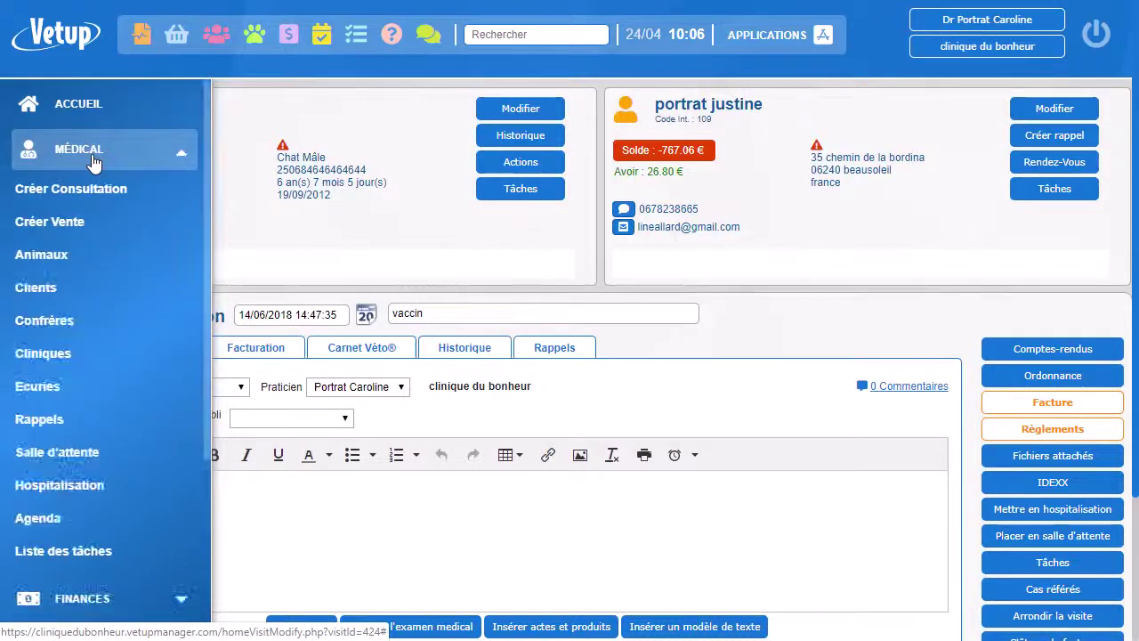
click(40, 419)
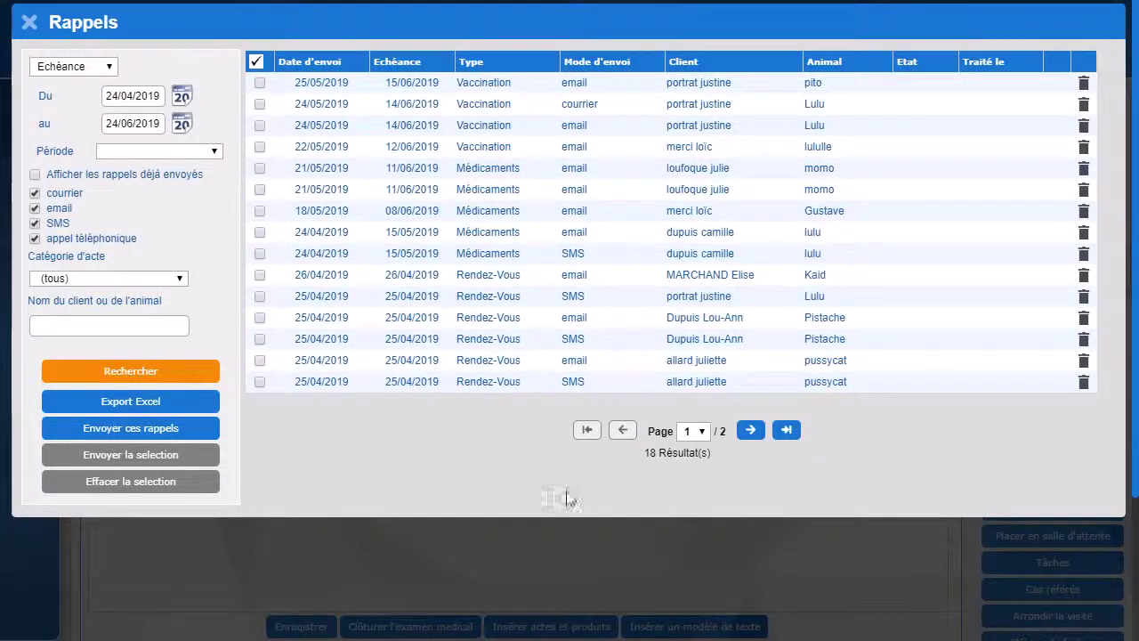
click(261, 104)
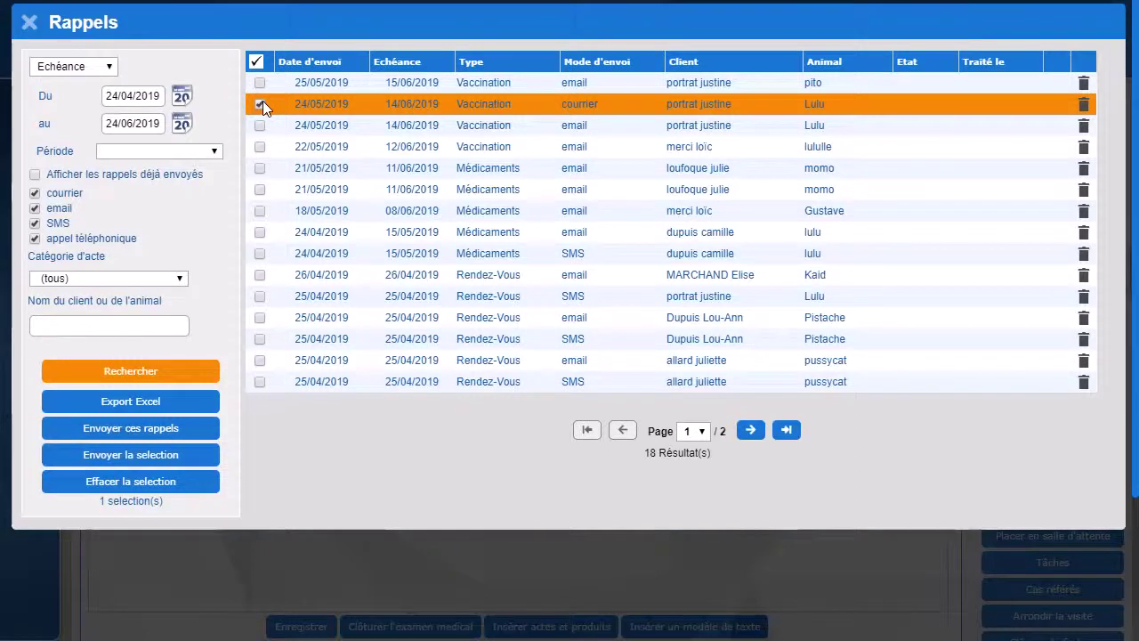
click(142, 457)
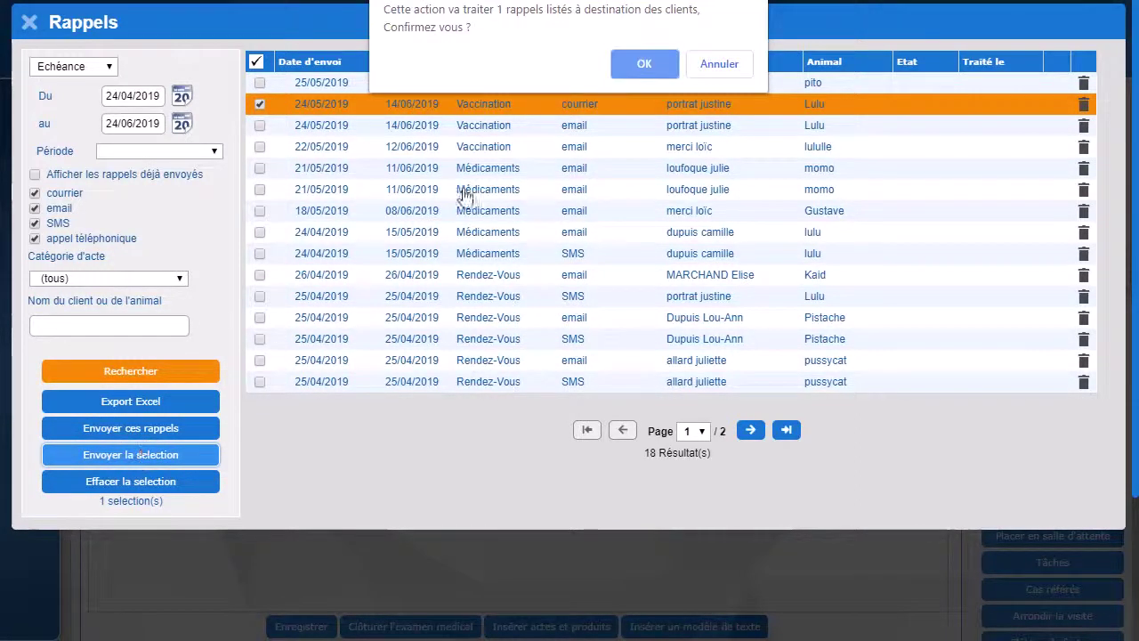
click(646, 66)
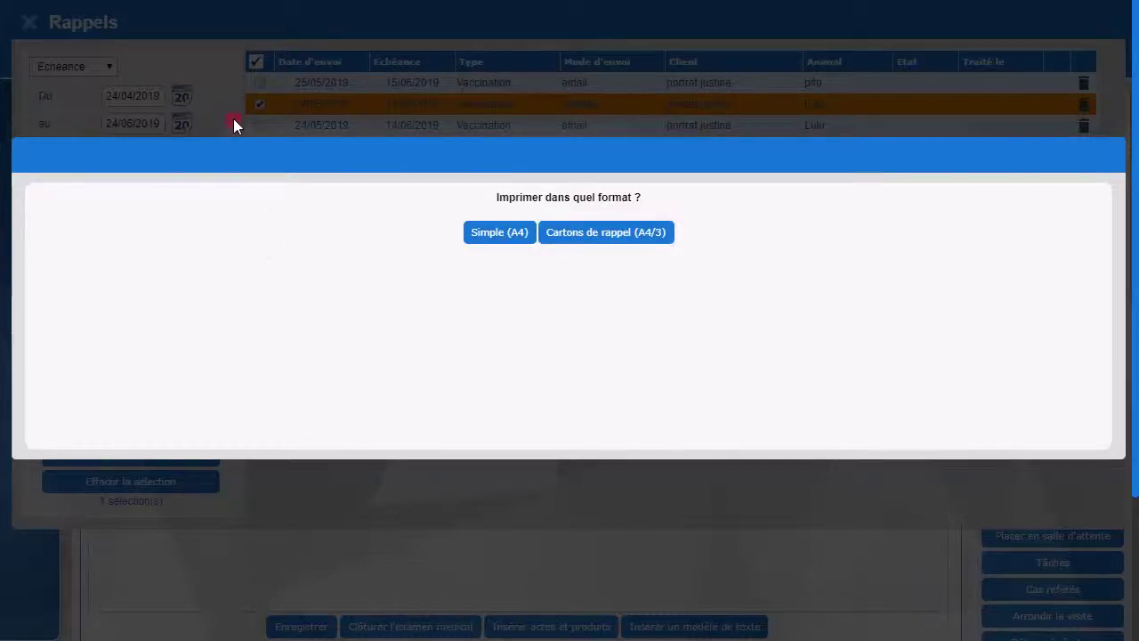
click(505, 233)
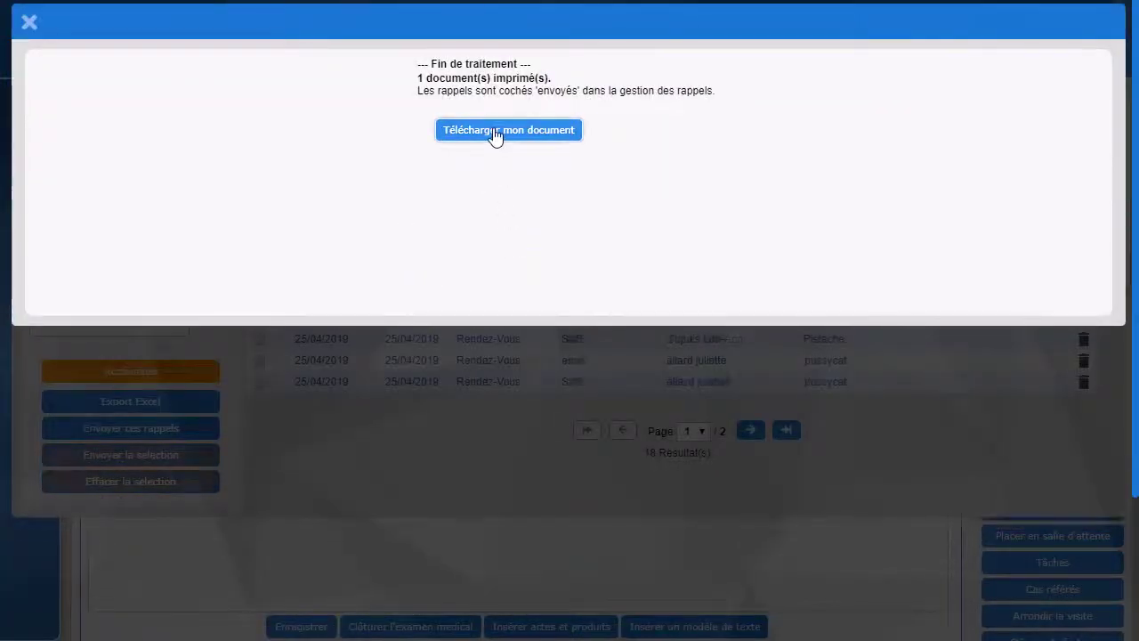
click(29, 24)
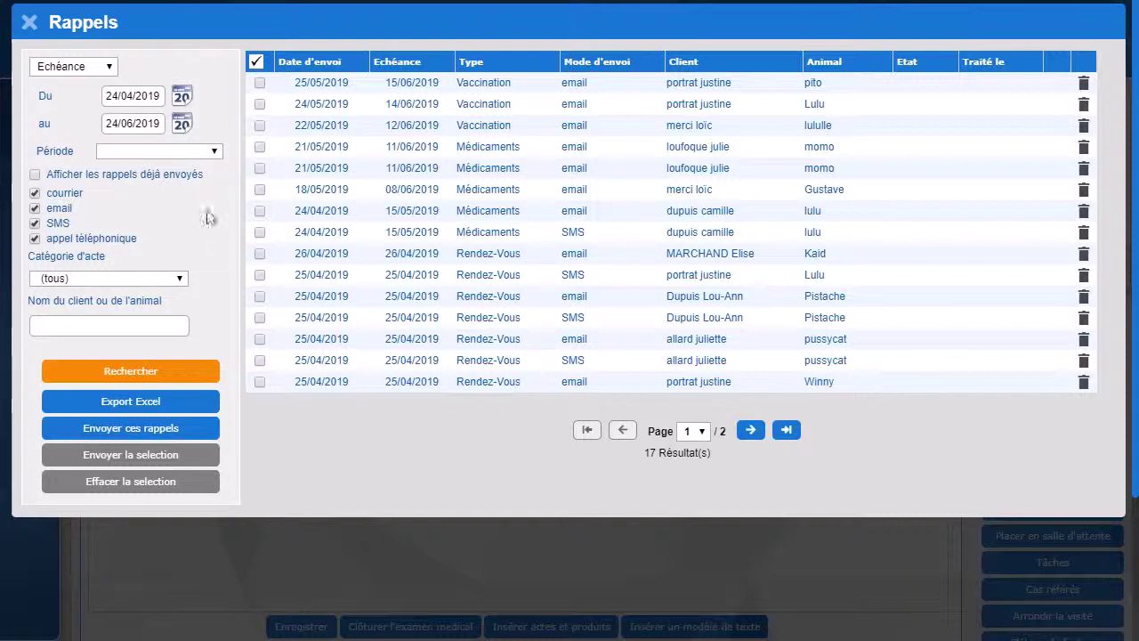
click(28, 22)
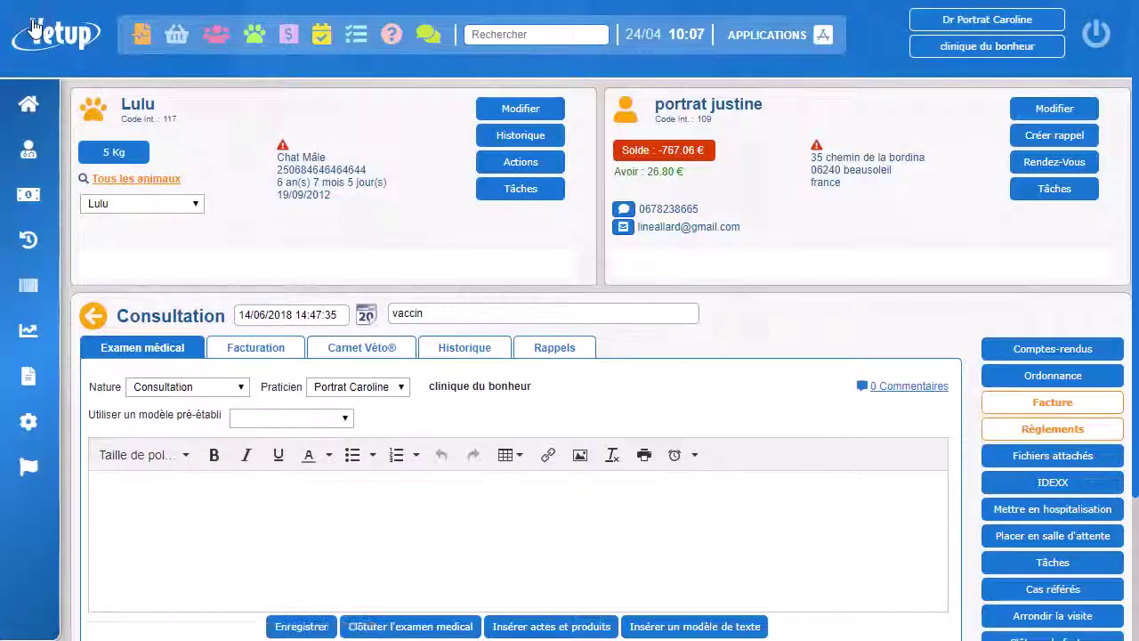
Look over the remaining medical functions and the finance functions, and open the list of payments (Règlements).
click(48, 147)
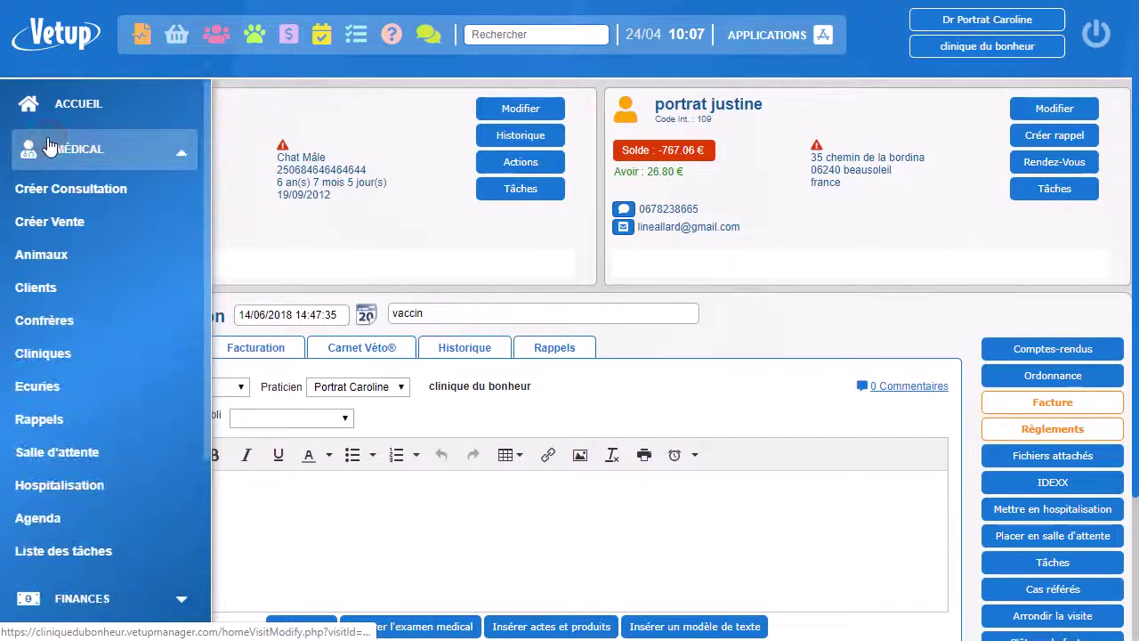
scroll(138, 433, down, 3)
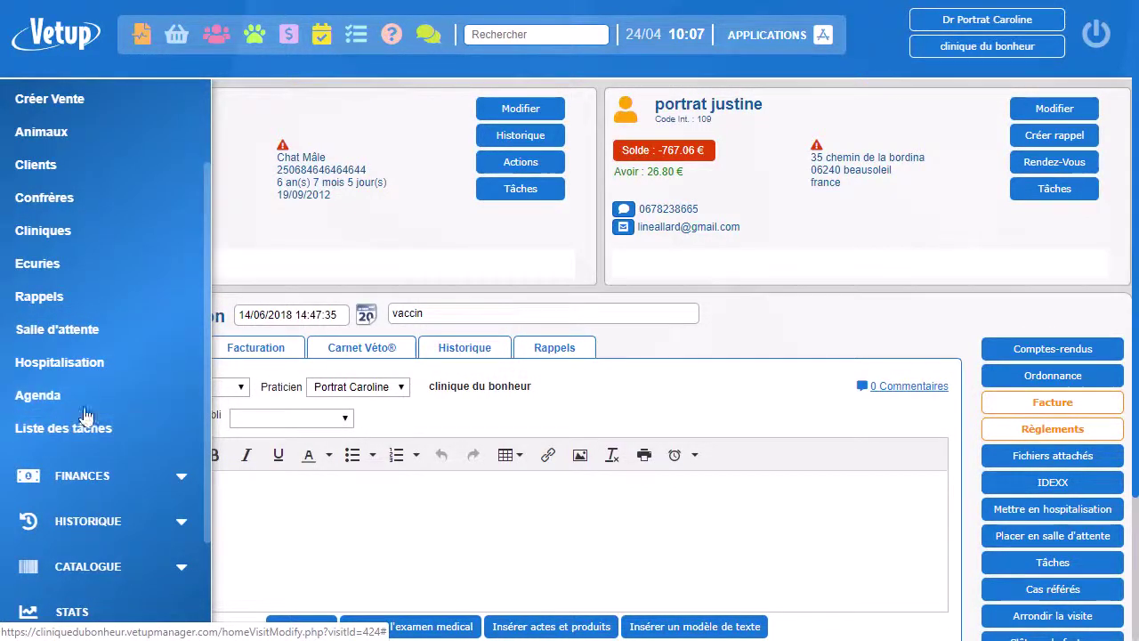
mouse_move(88, 178)
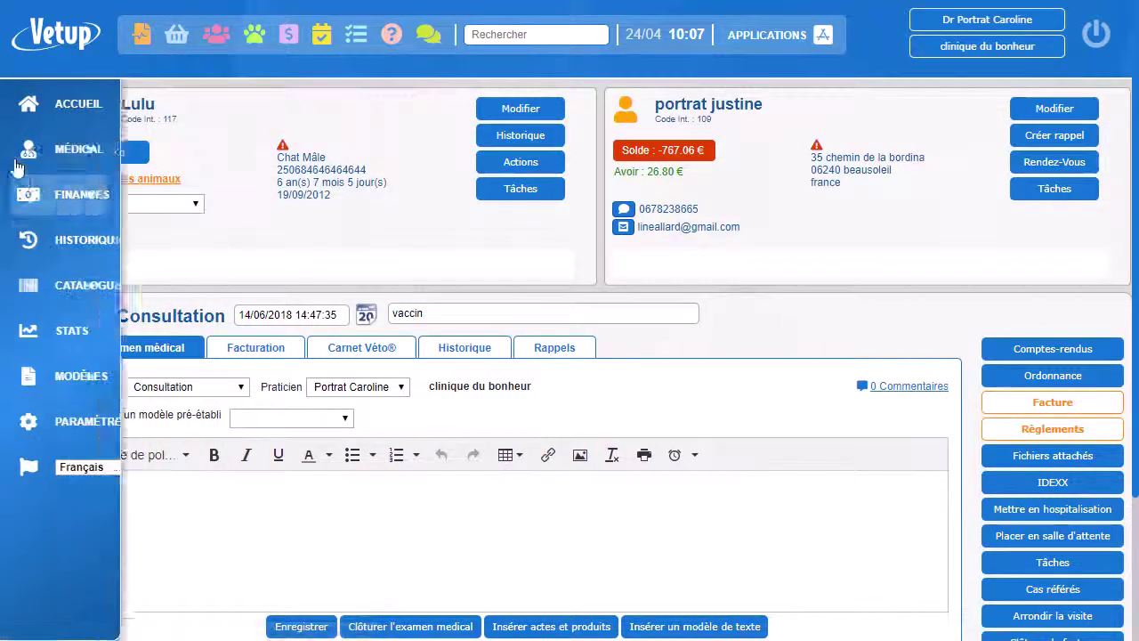
click(104, 205)
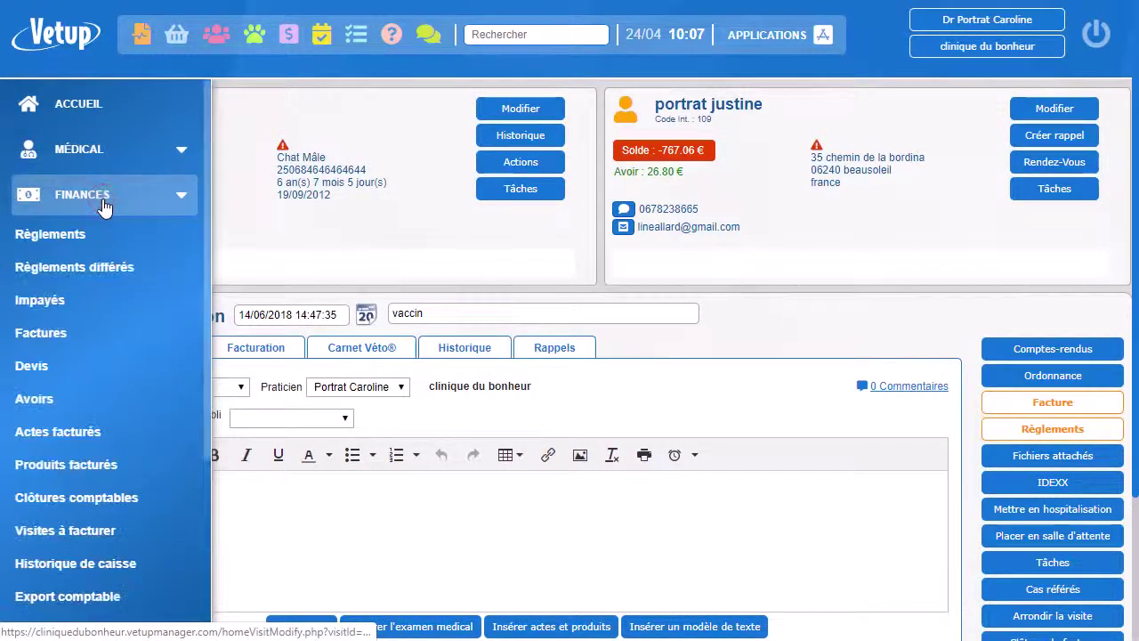
scroll(104, 205, down, 1)
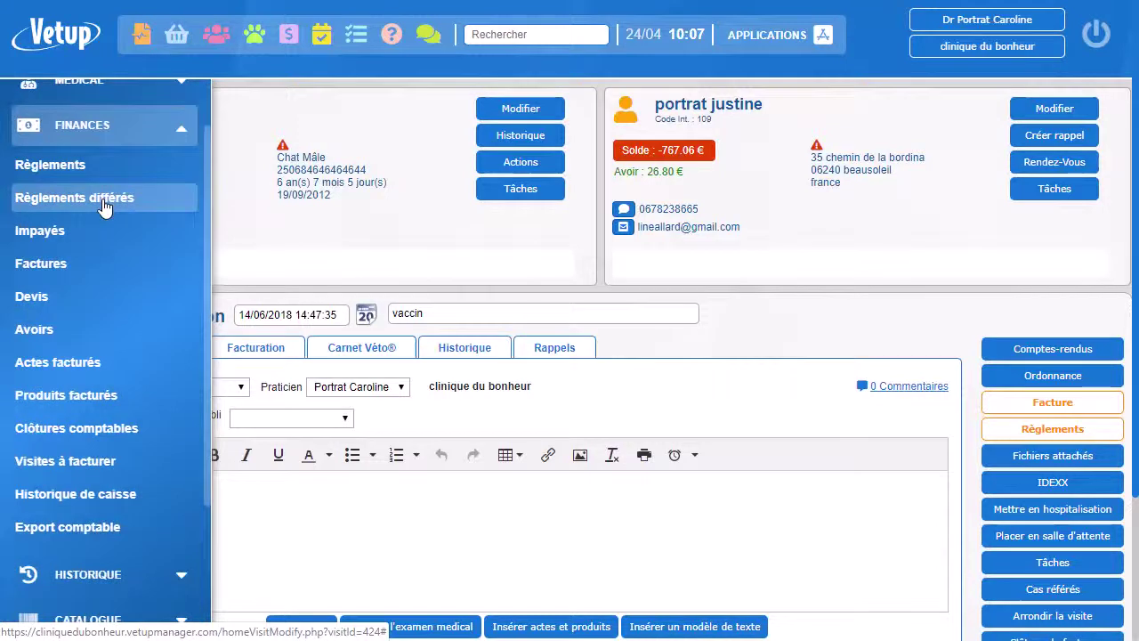
click(50, 175)
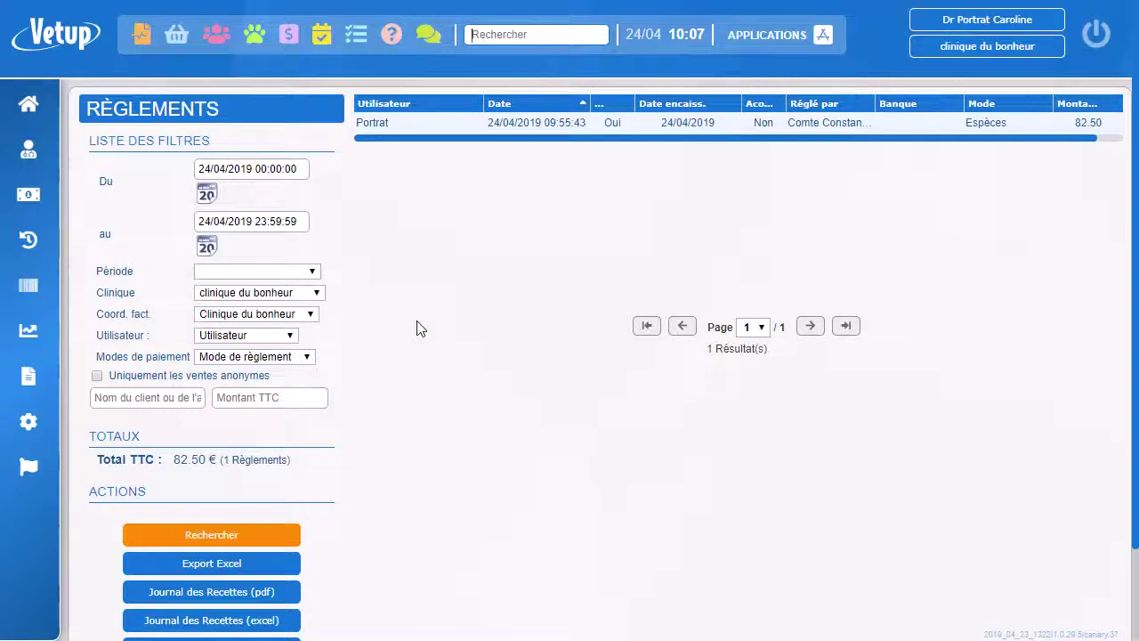
Open the list of unpaid visits (Impayés) and examine its entries, reminder history and options for generating payment reminders.
mouse_move(38, 219)
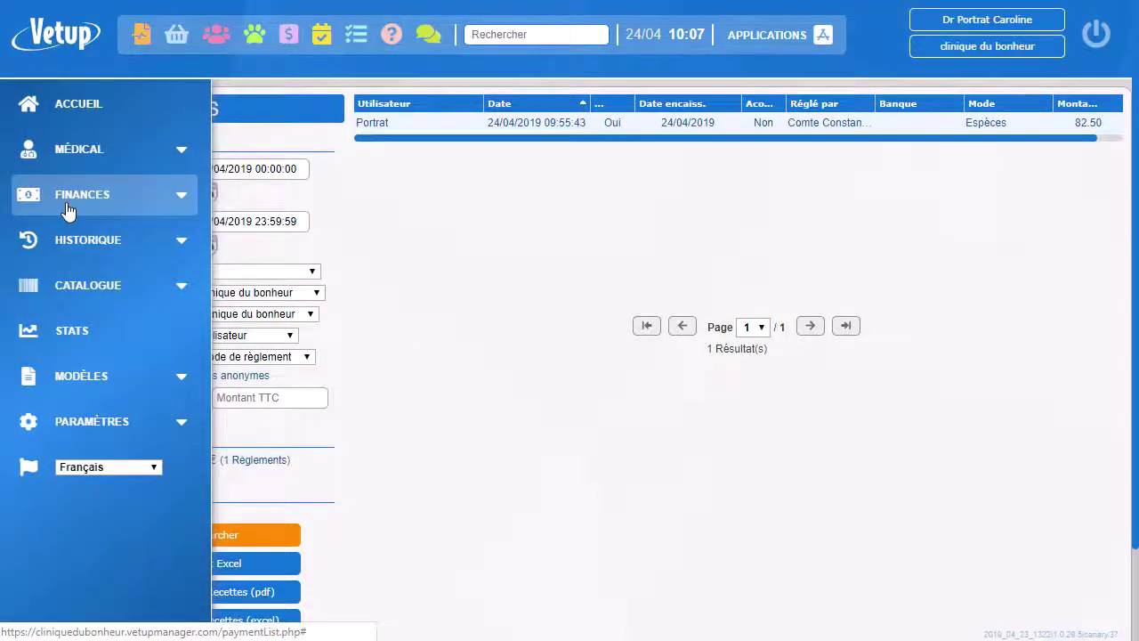
click(114, 196)
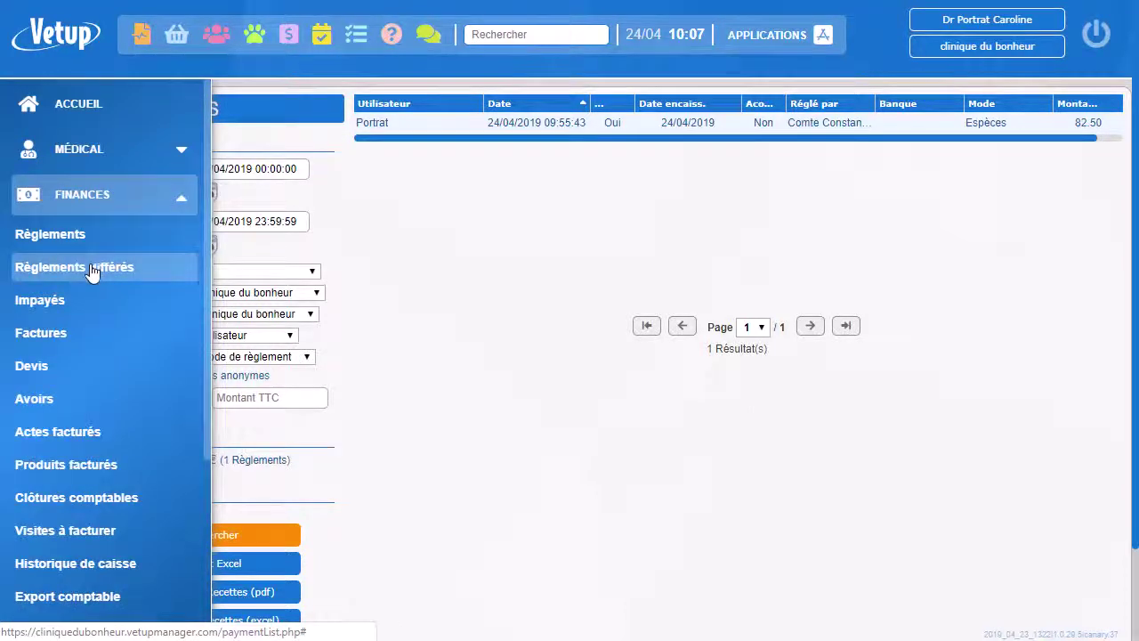
scroll(152, 379, down, 1)
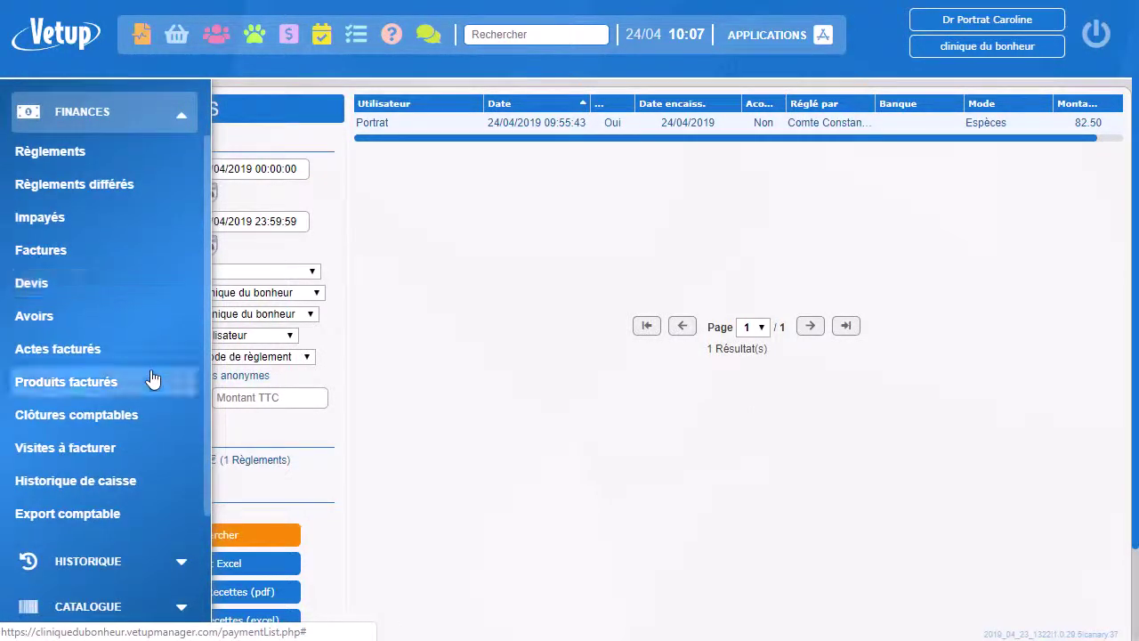
click(52, 228)
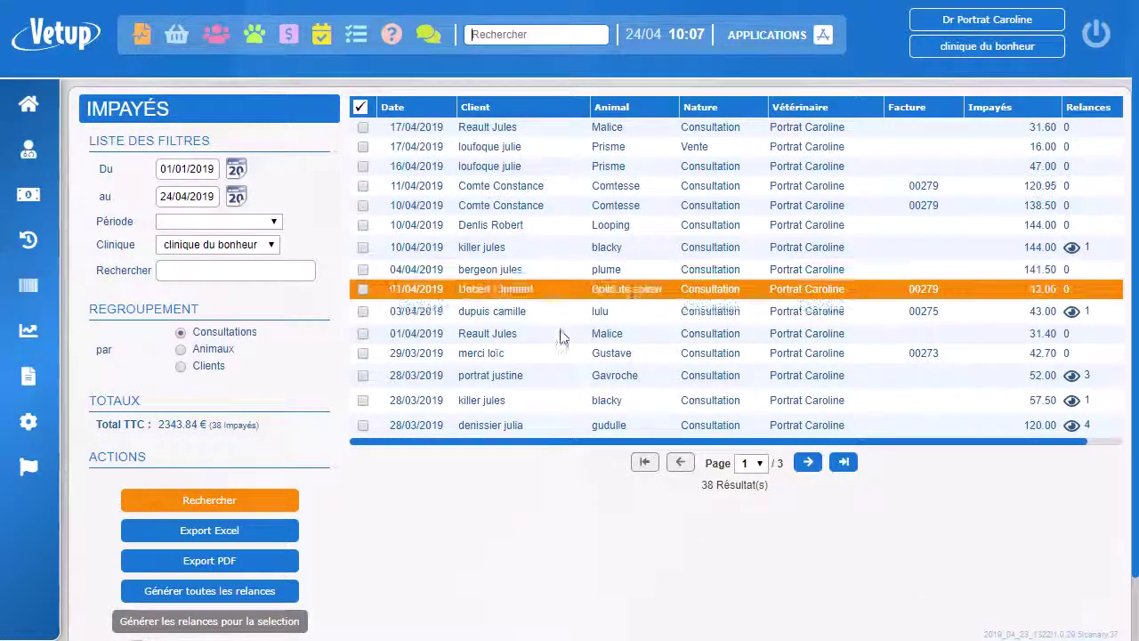
scroll(544, 293, down, 1)
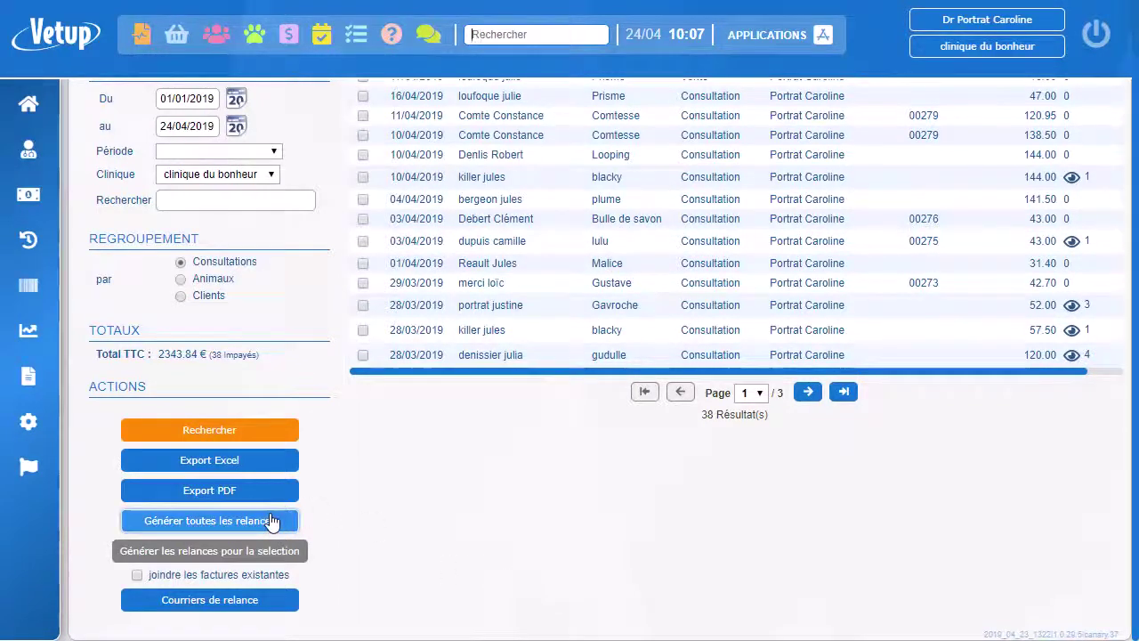
scroll(564, 460, up, 1)
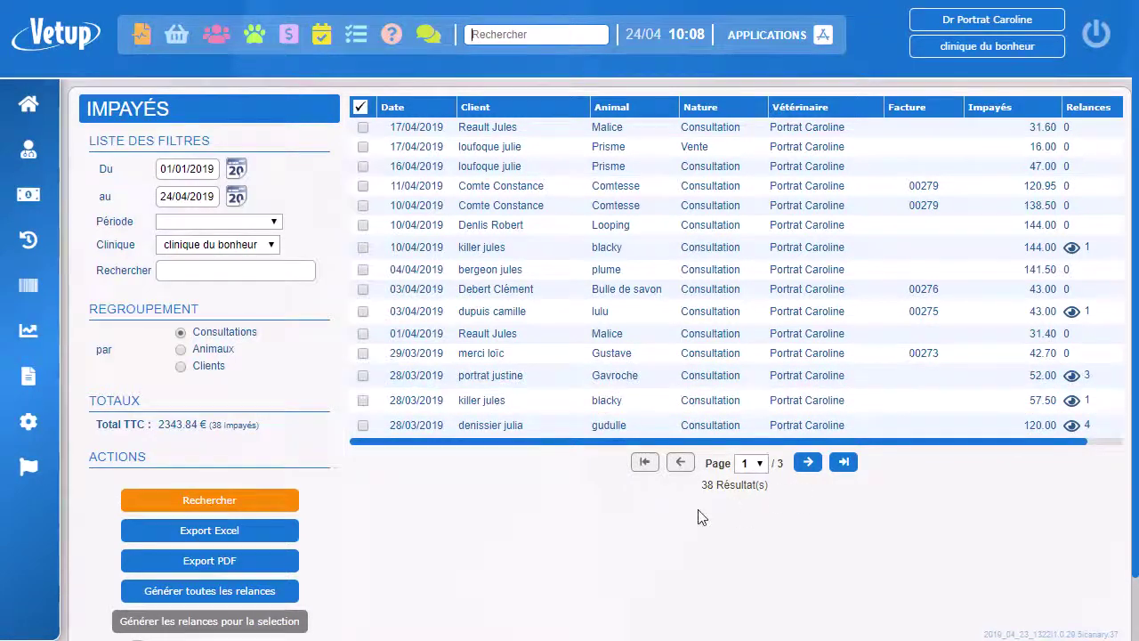
scroll(595, 546, down, 1)
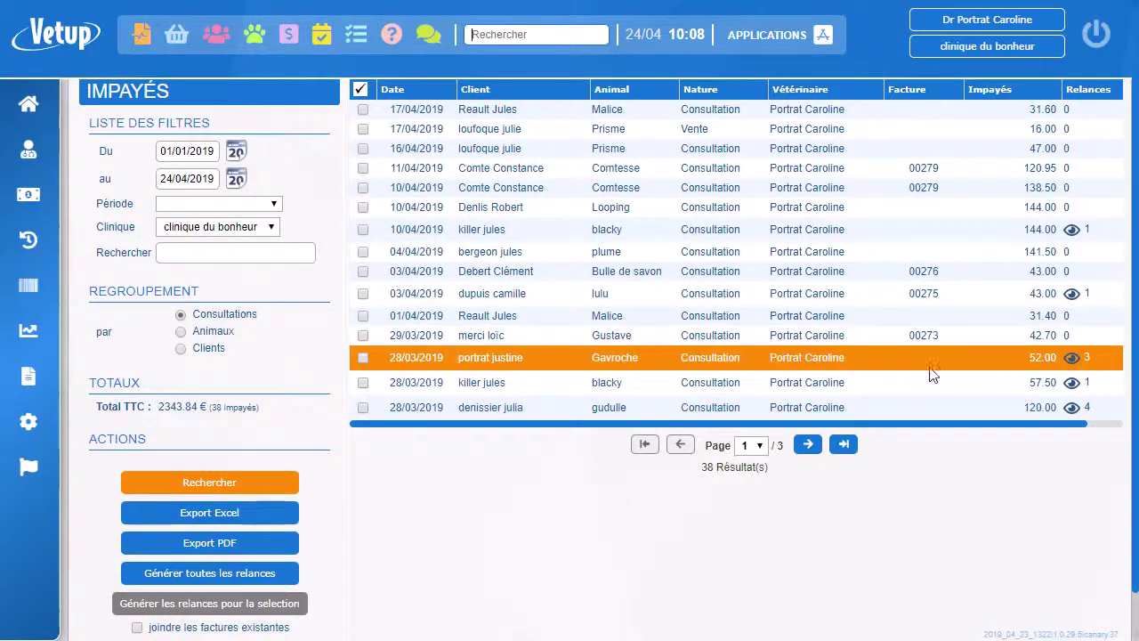
scroll(626, 545, down, 1)
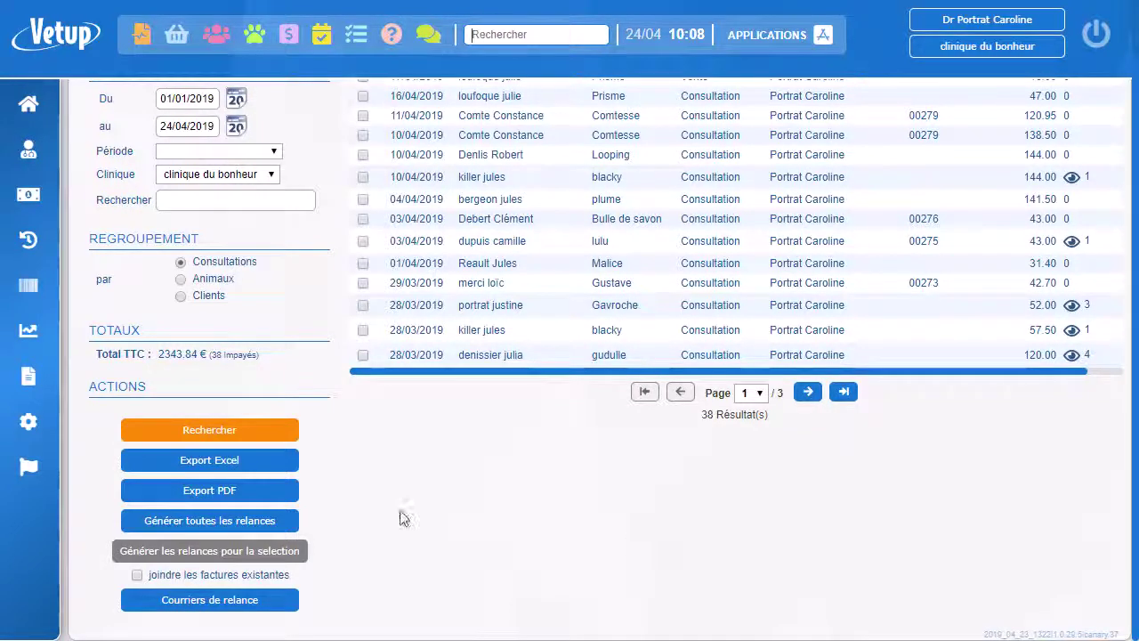
scroll(400, 517, up, 1)
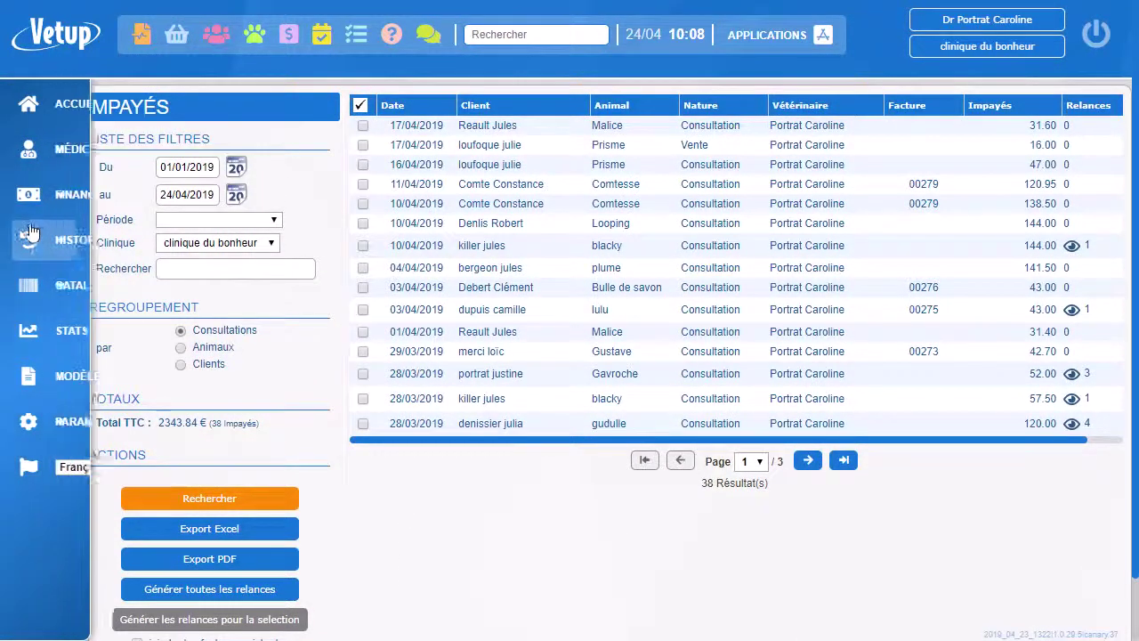
Open the list of invoices (Factures) and review its export and invoice journal options.
click(36, 197)
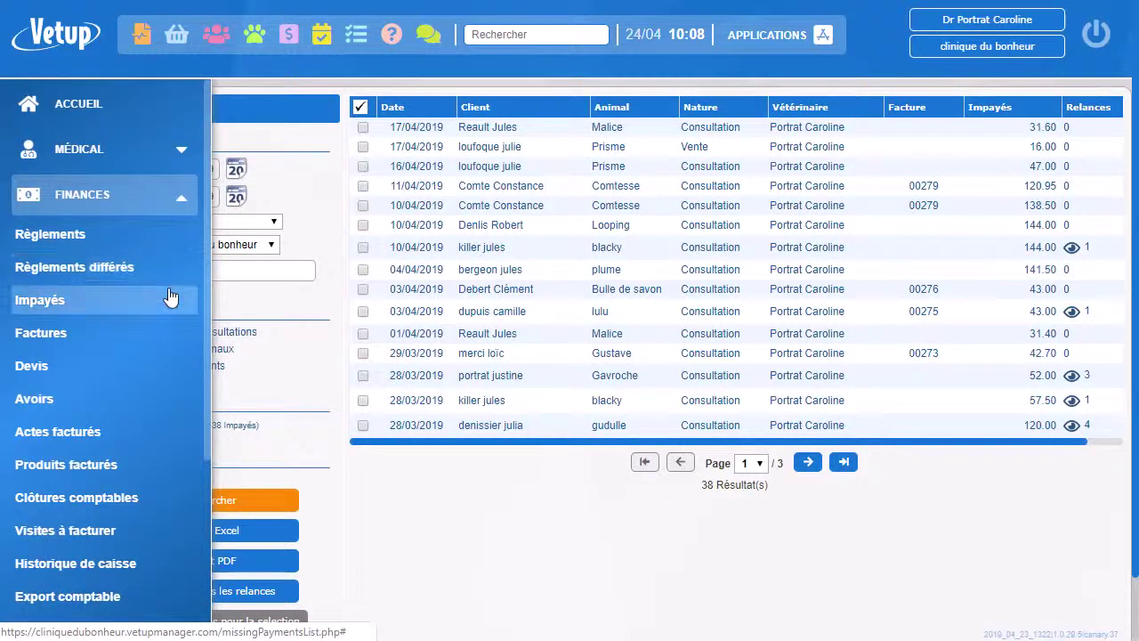
click(45, 333)
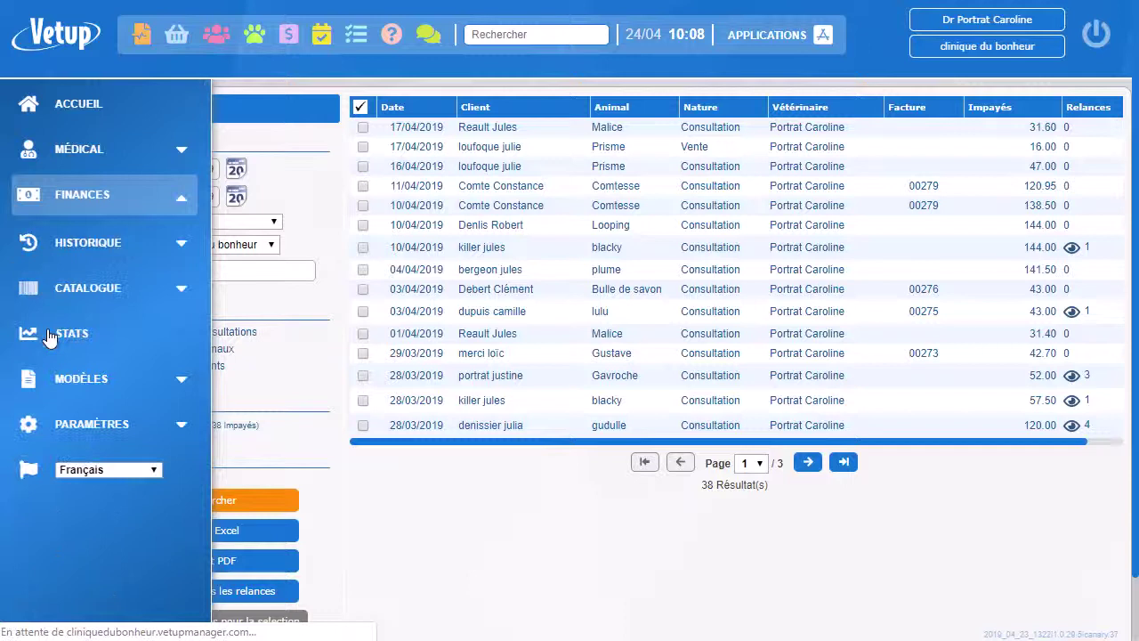
scroll(455, 380, down, 1)
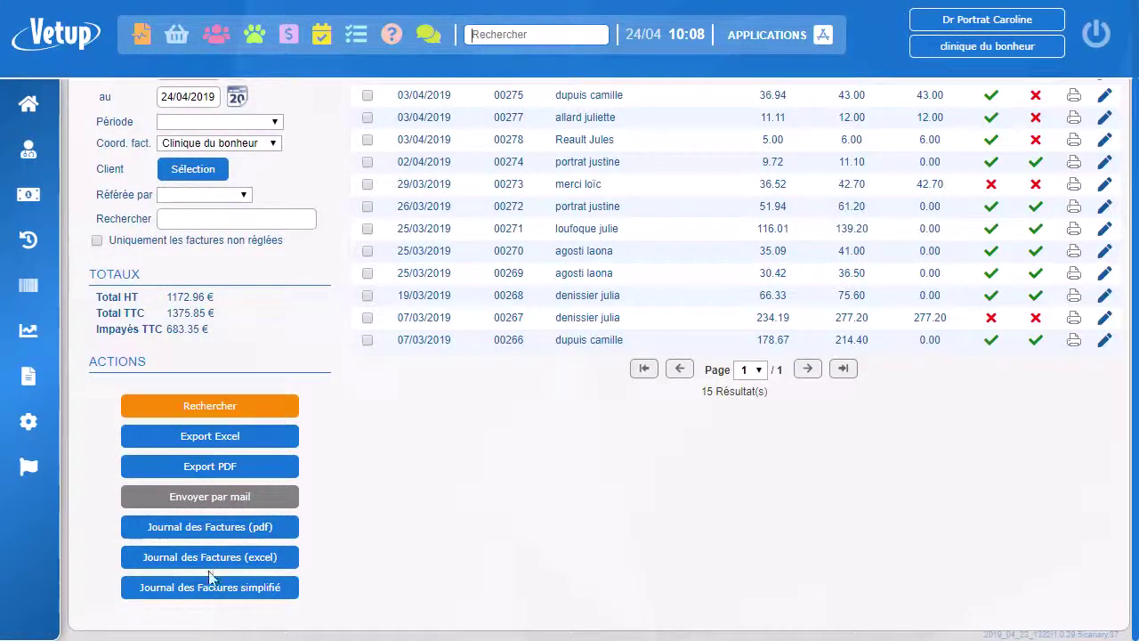
scroll(365, 543, up, 2)
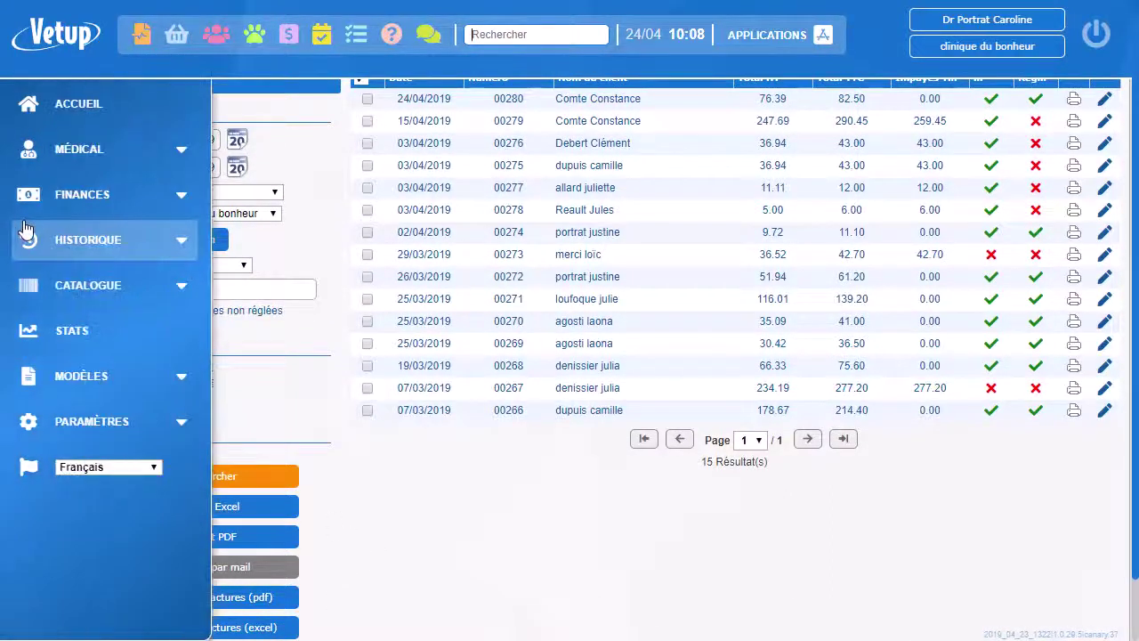
Open the visits still to be invoiced (Visites à facturer) and select all visits on the first page.
click(77, 205)
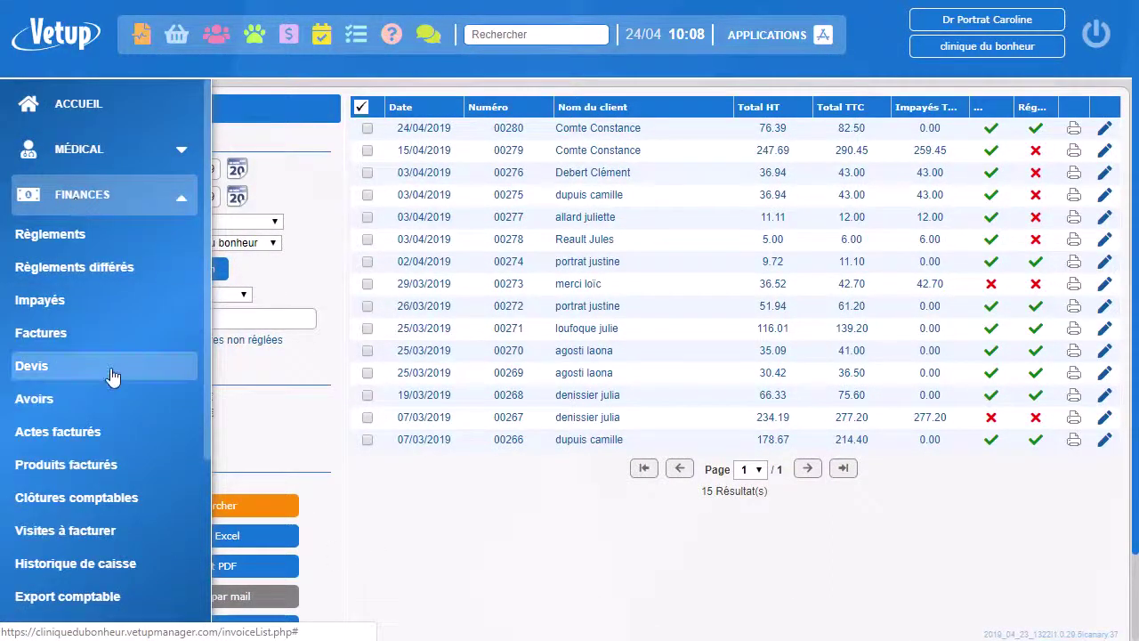
scroll(107, 373, down, 1)
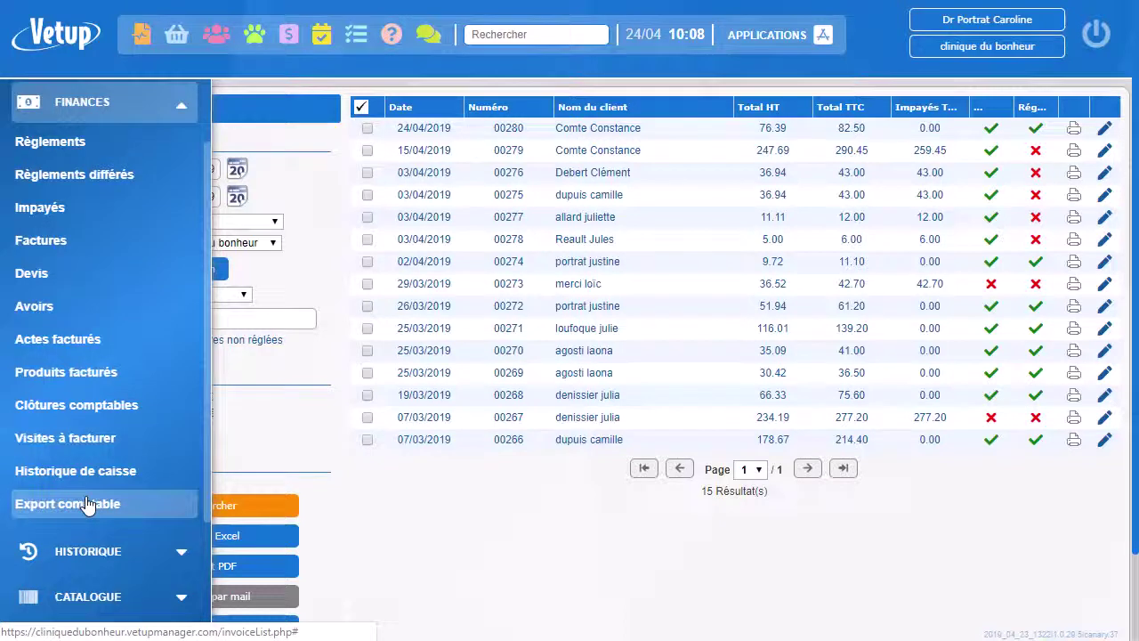
click(79, 441)
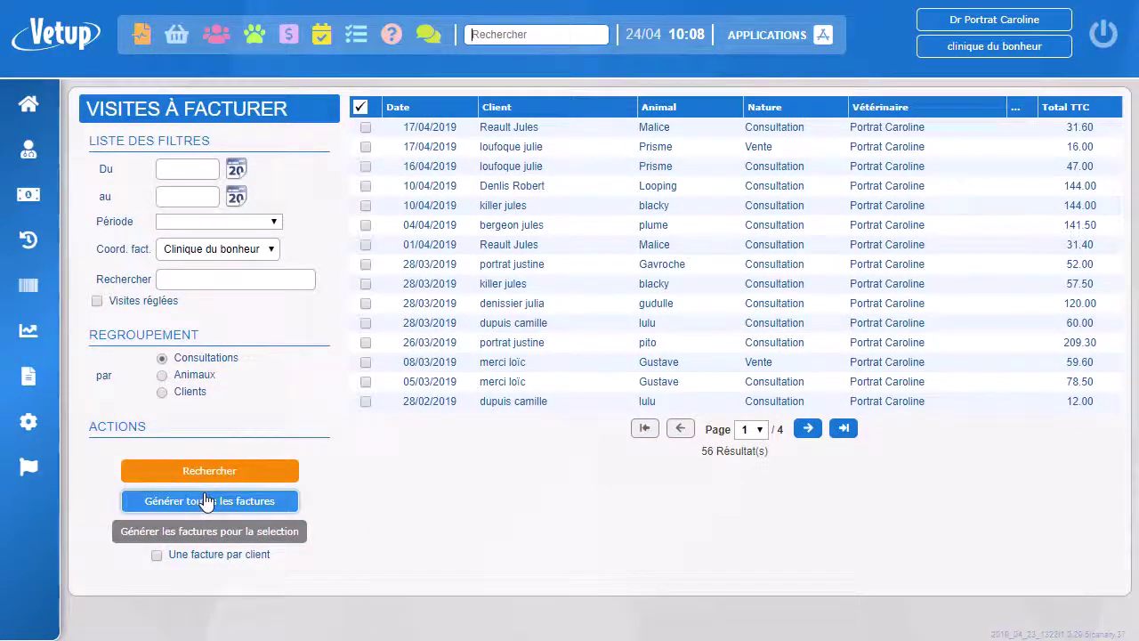
click(359, 109)
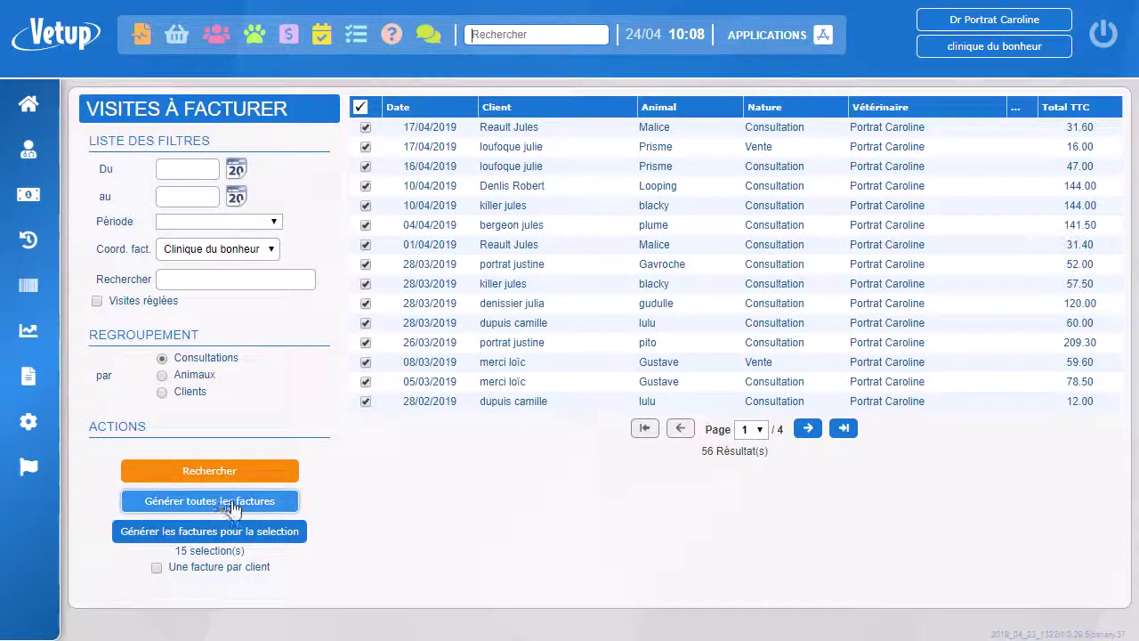
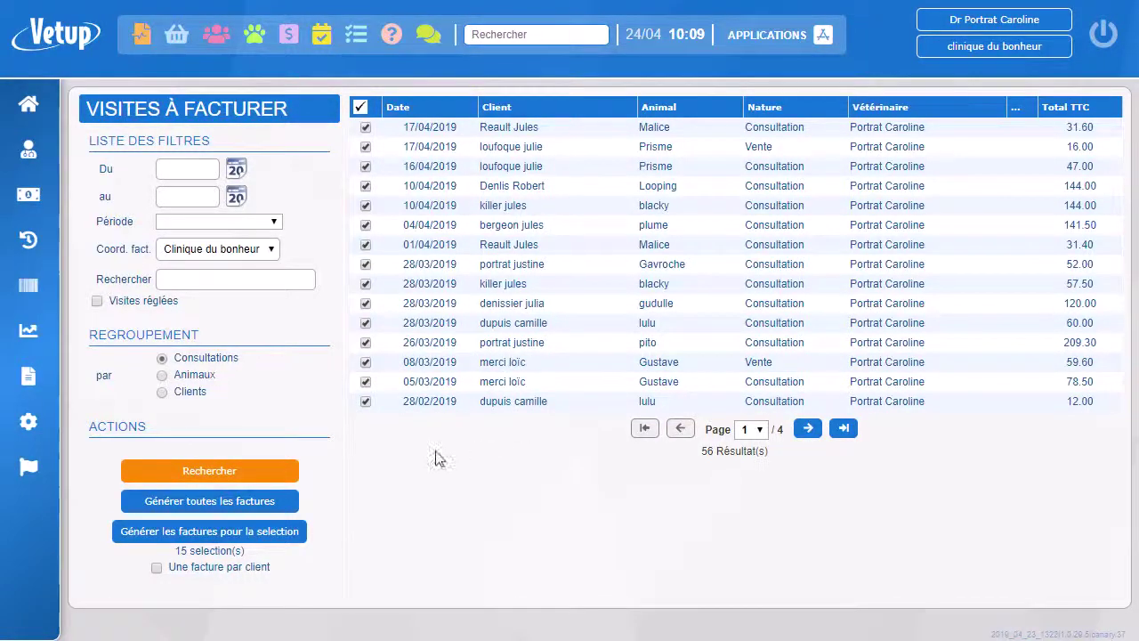
Open the medical history (Historique médical) and search it for the keyword glaucome.
mouse_move(32, 205)
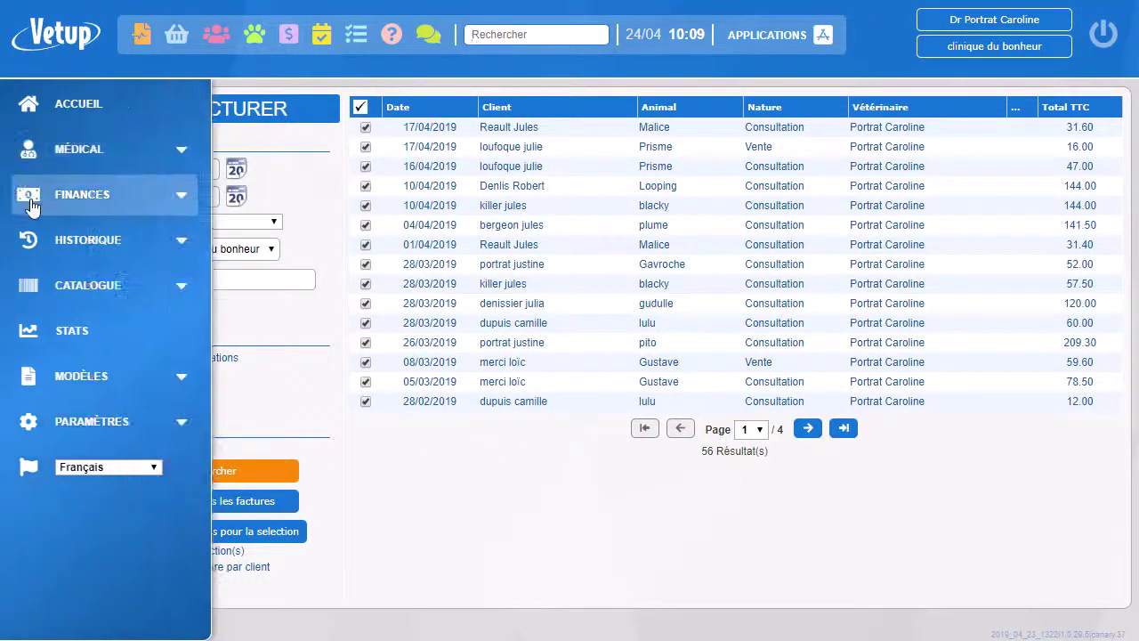
click(117, 242)
scroll(116, 237, down, 2)
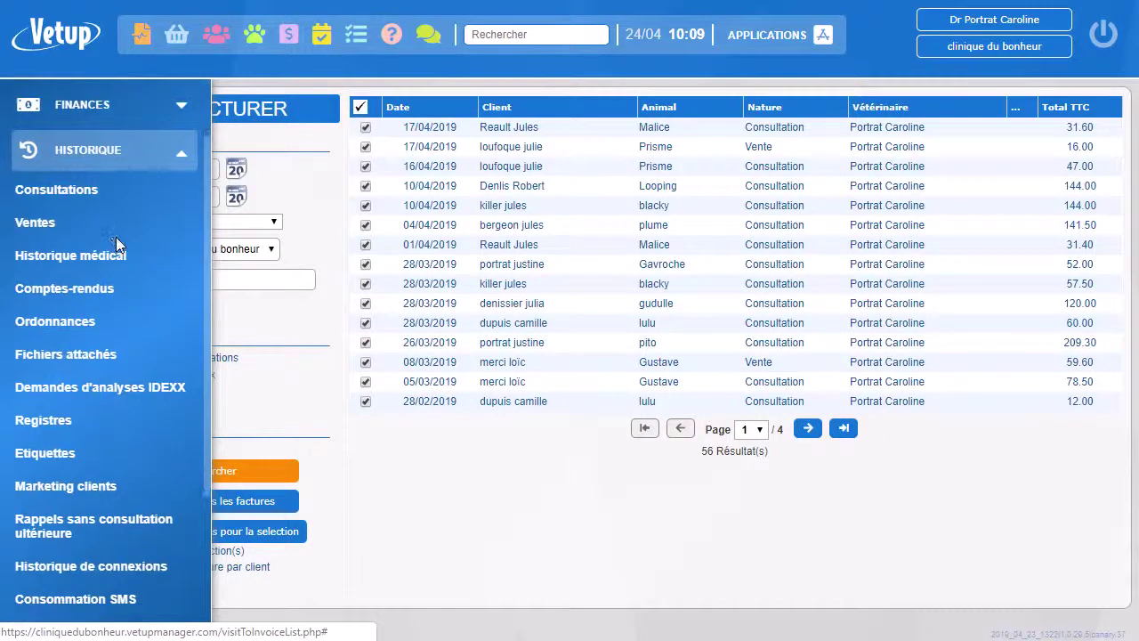
scroll(53, 178, down, 1)
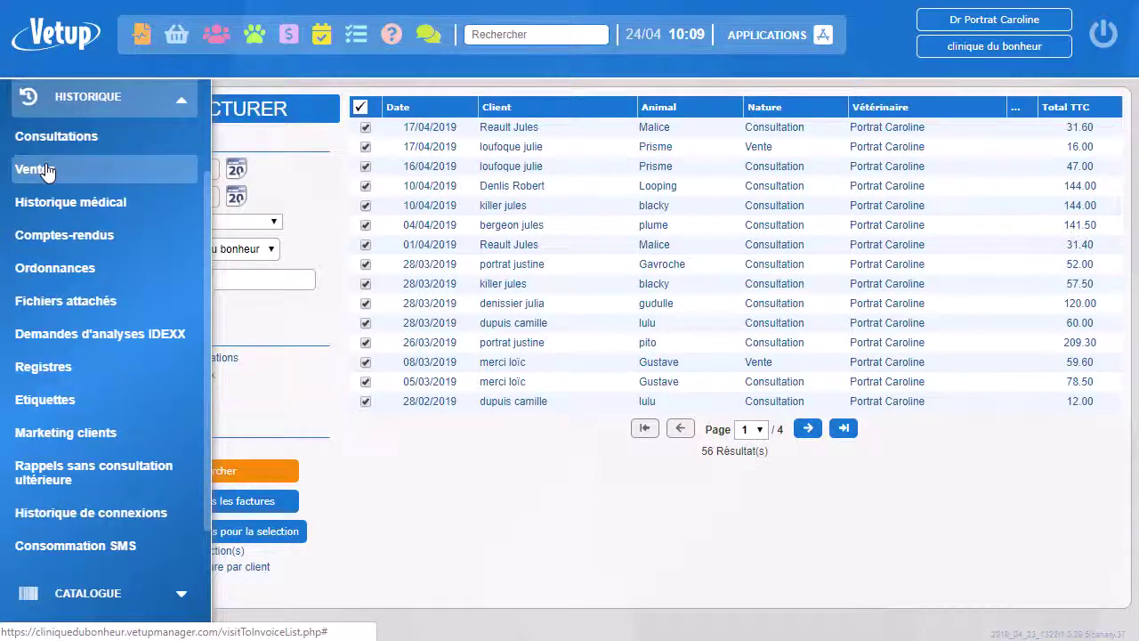
click(78, 207)
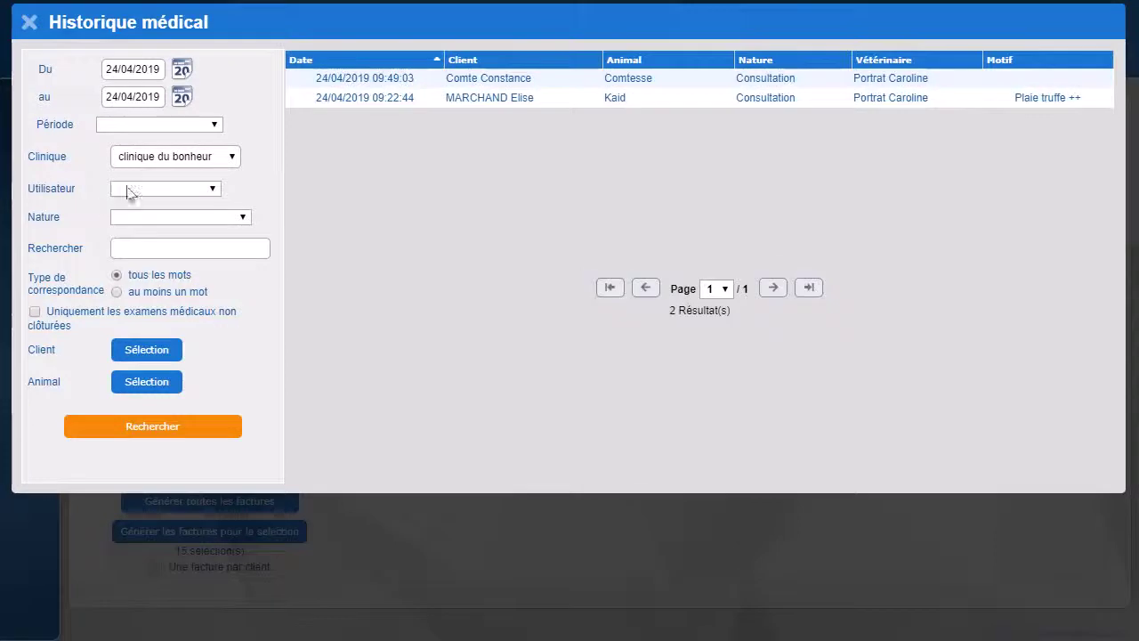
click(147, 249)
text(g)
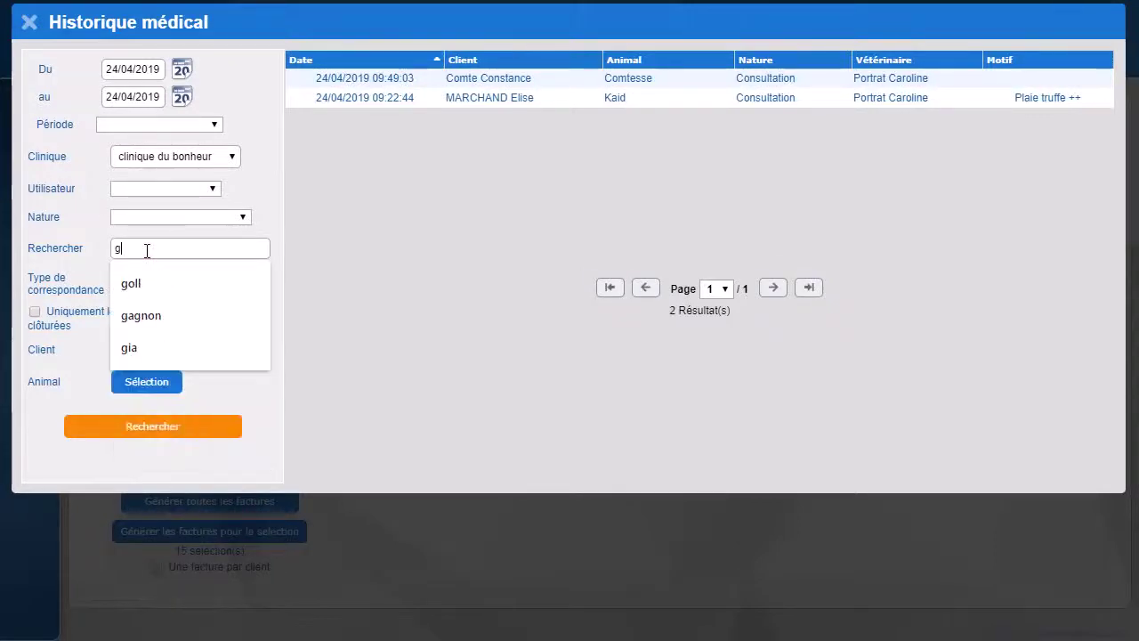
text(laucome)
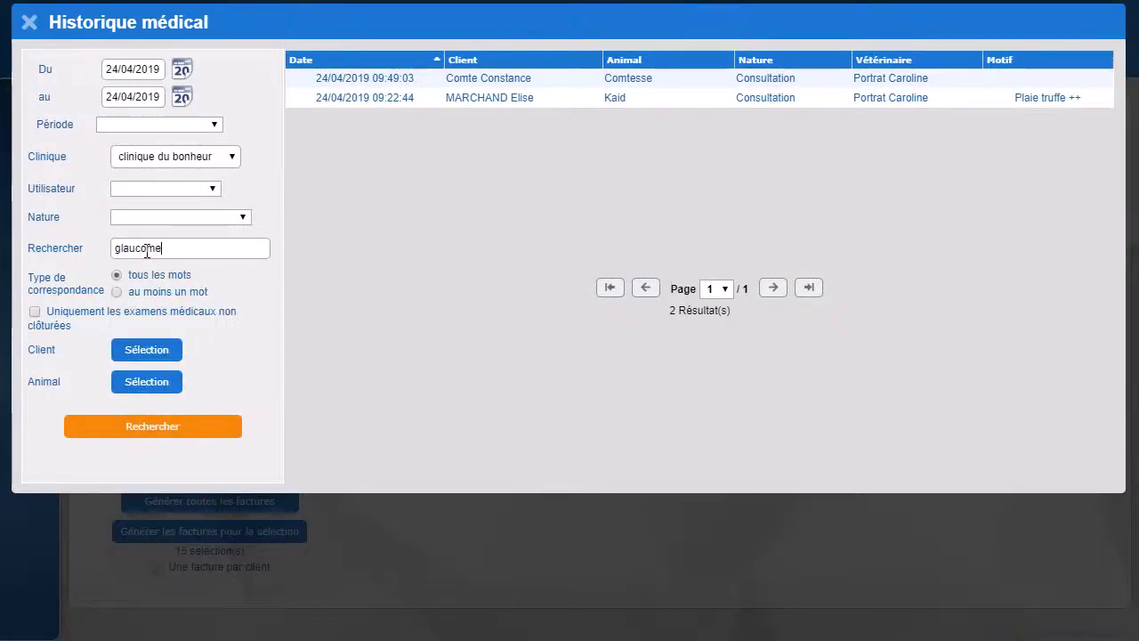
key(Return)
click(195, 436)
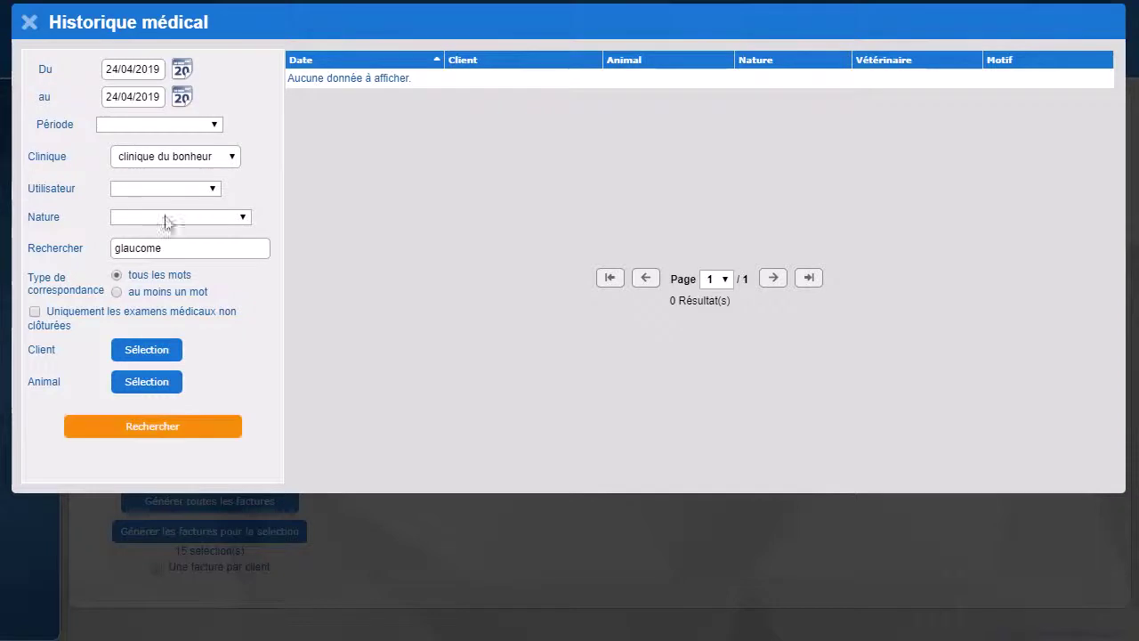
Clear the keyword from the medical history search, rerun it without a keyword and close the medical history.
click(168, 250)
key(BackSpace)
key(BackSpace)
key(BackSpace)
key(BackSpace)
key(BackSpace)
key(BackSpace)
key(BackSpace)
key(Return)
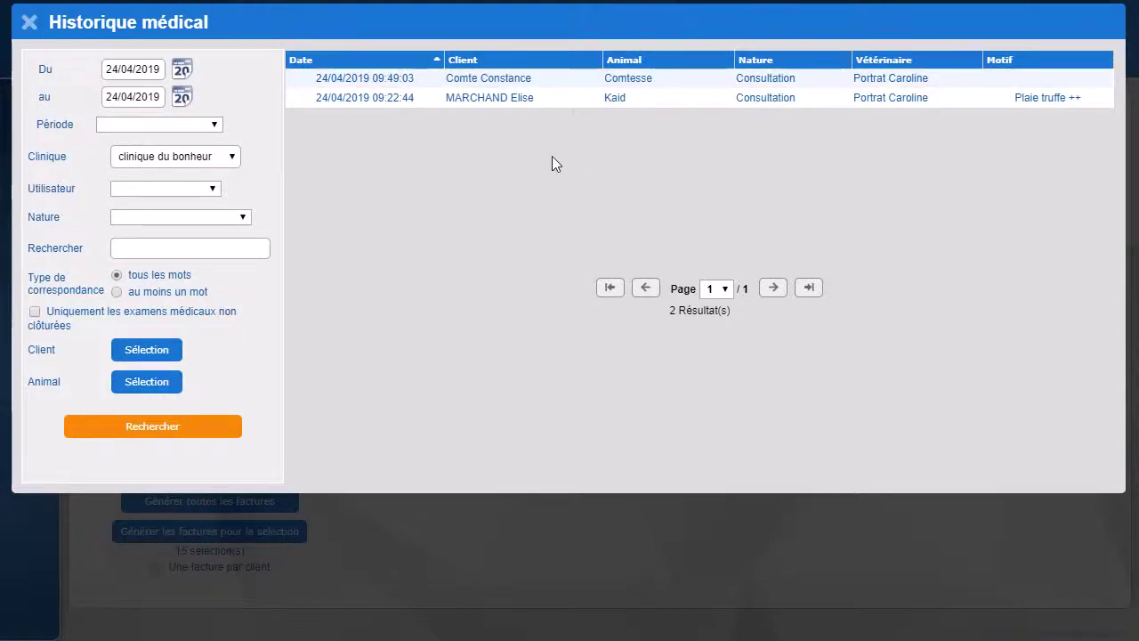
click(576, 81)
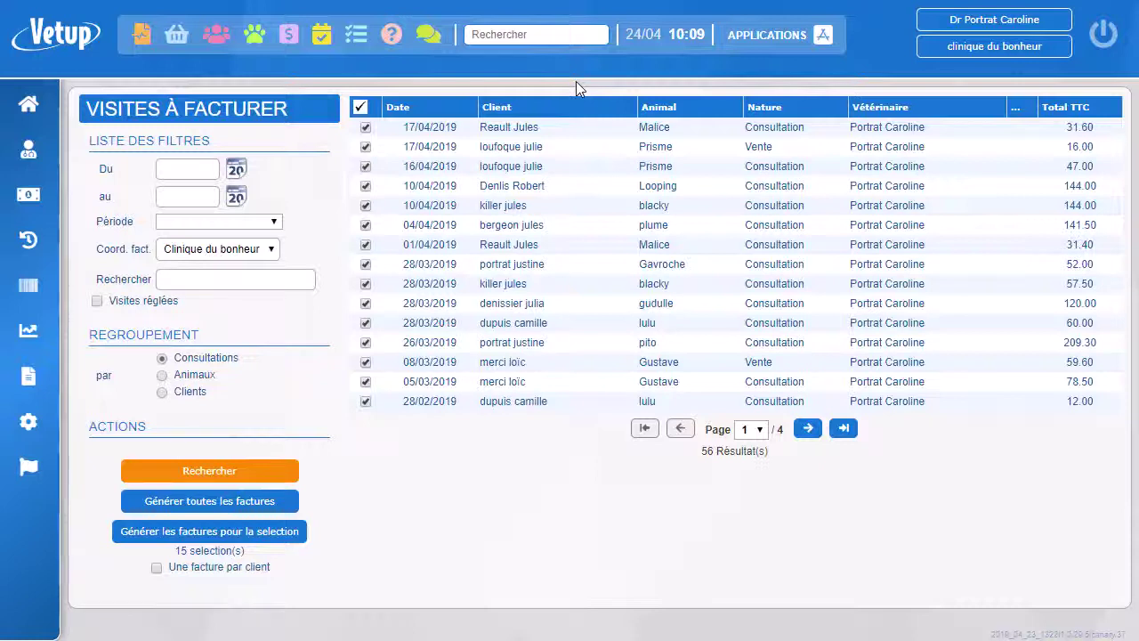
Open the registers (Registres) and search the Stupéfiants (Produit) register.
mouse_move(51, 247)
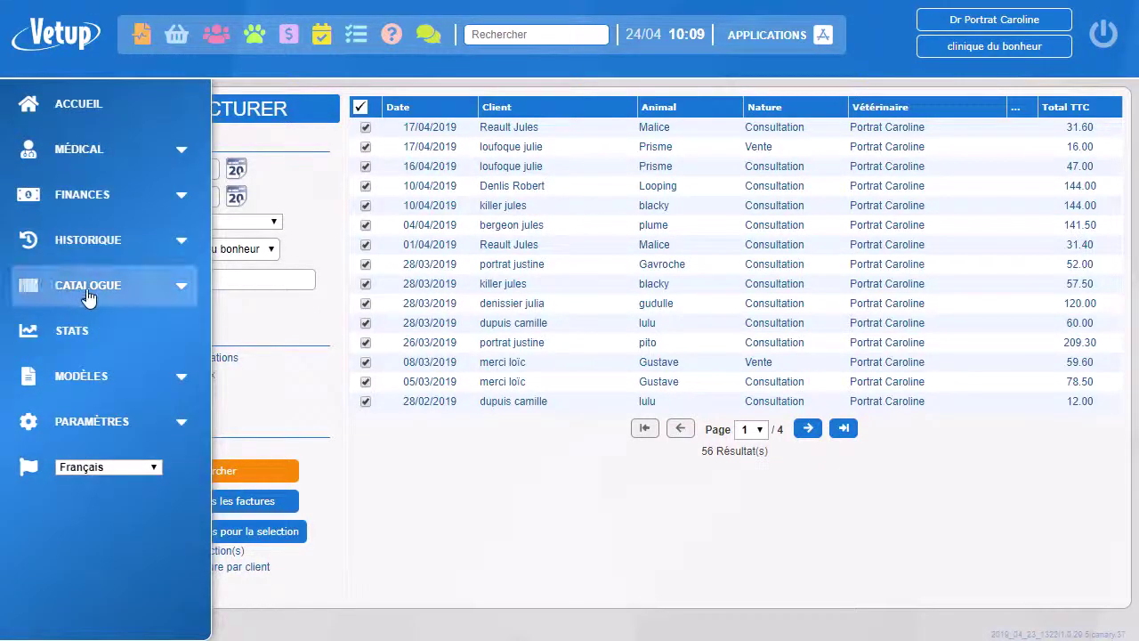
click(77, 240)
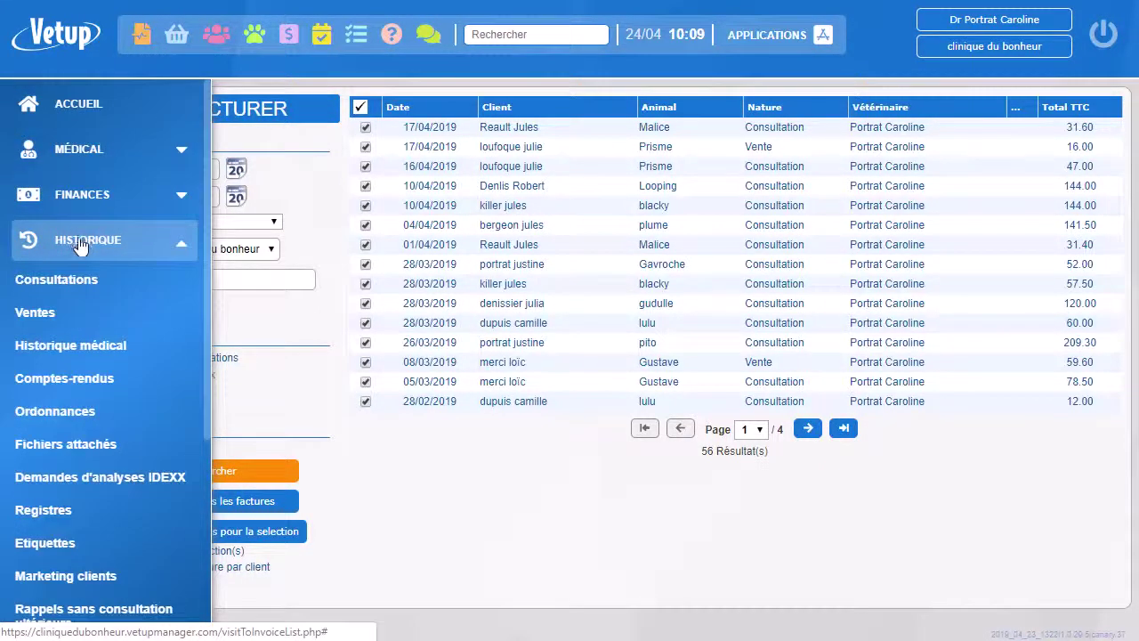
scroll(84, 406, down, 3)
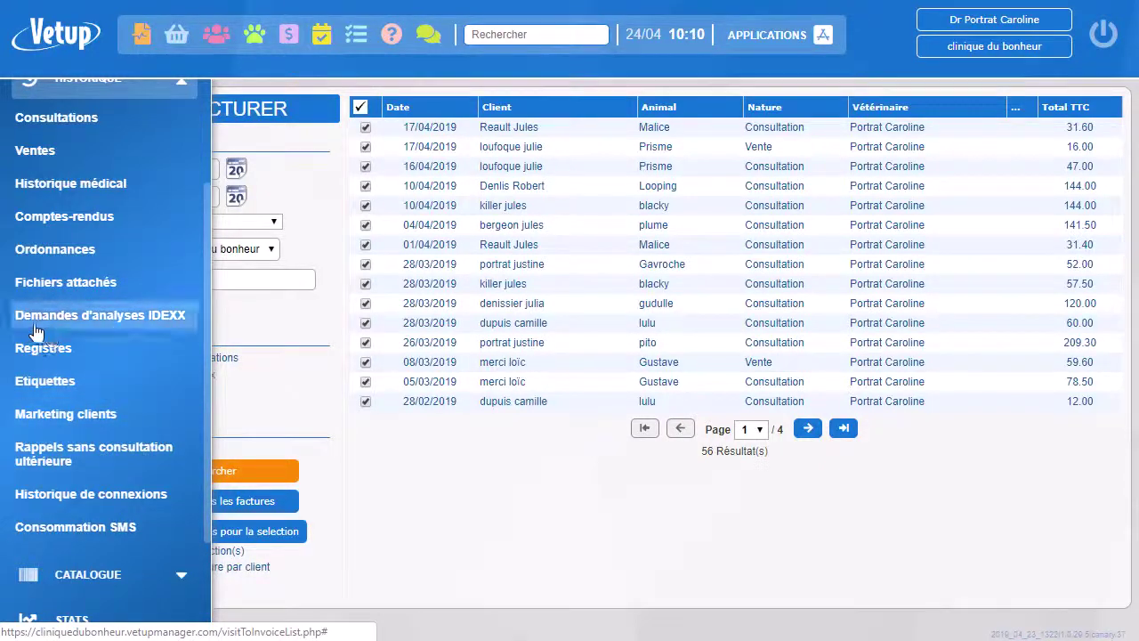
click(34, 351)
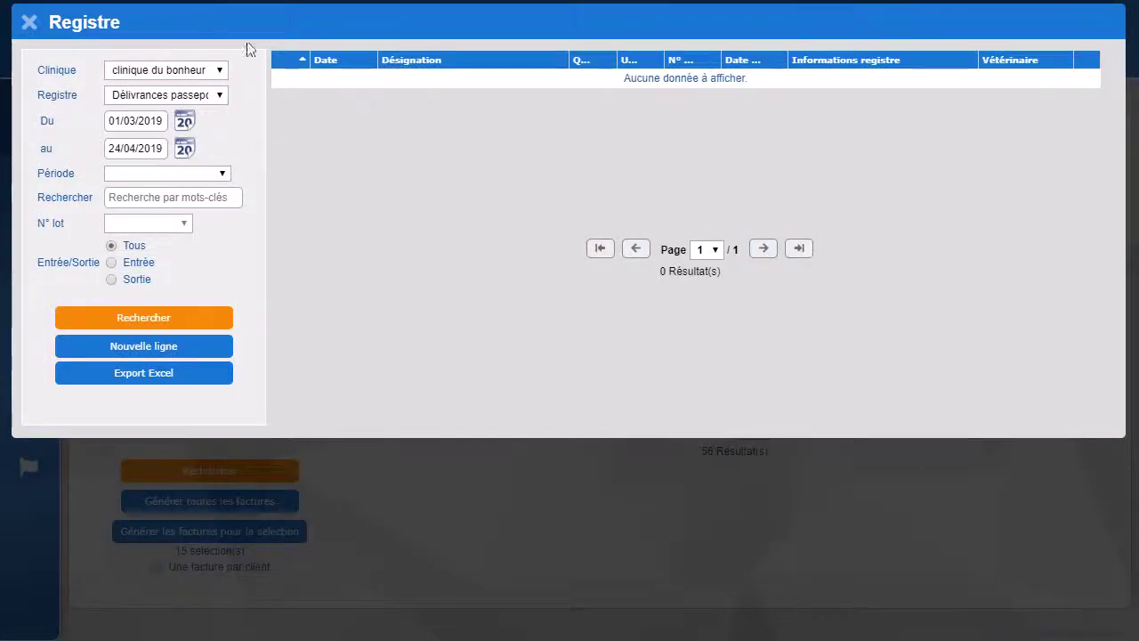
click(214, 96)
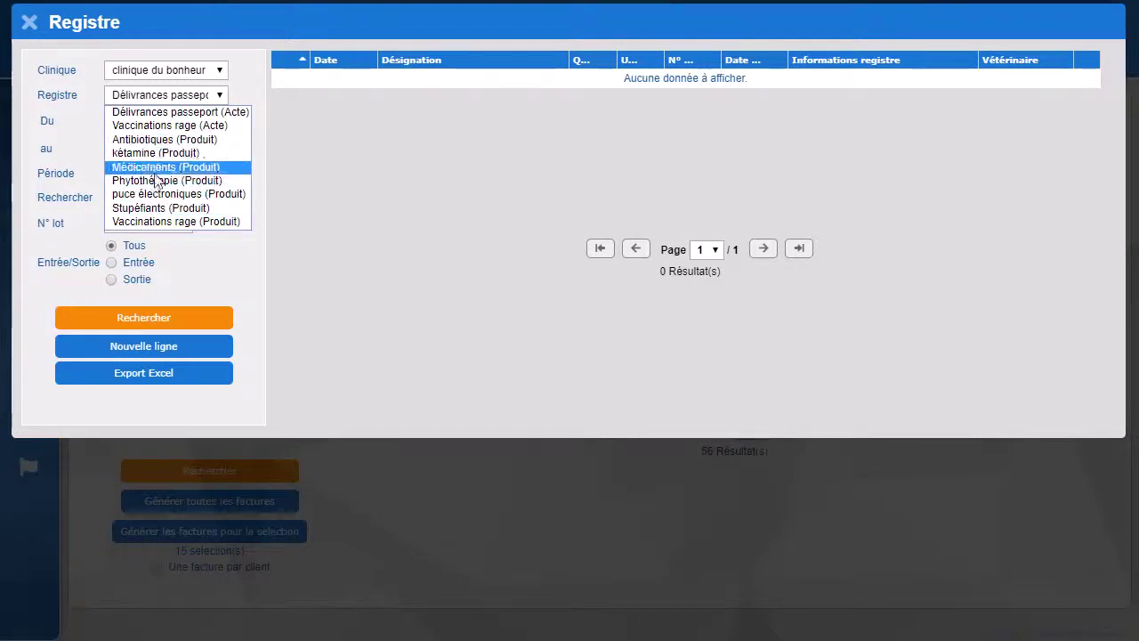
click(160, 206)
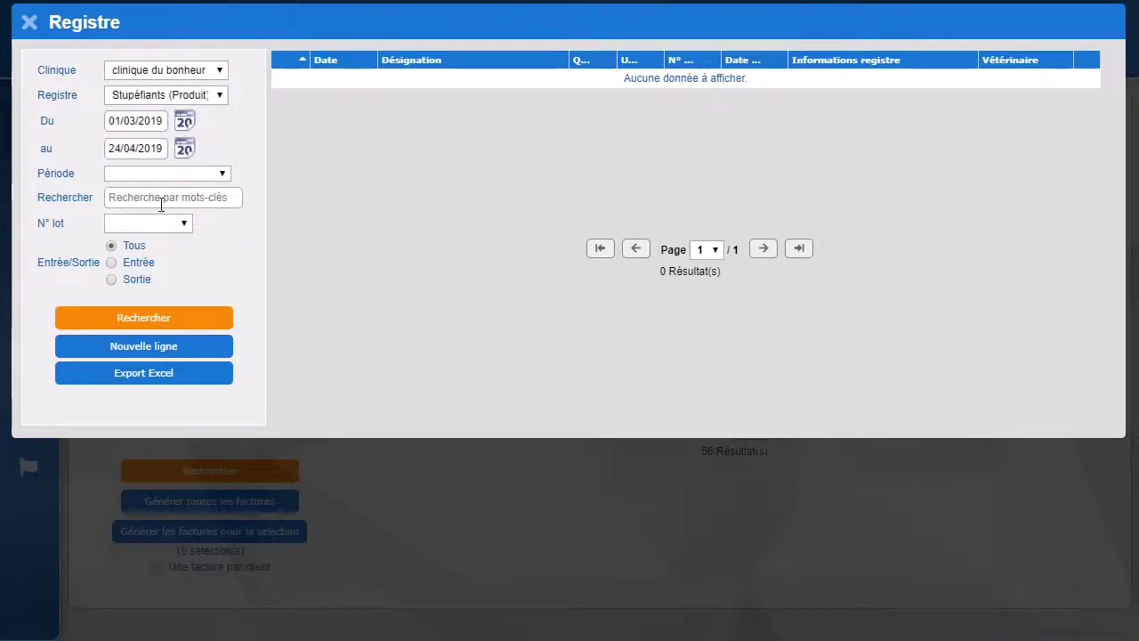
click(182, 331)
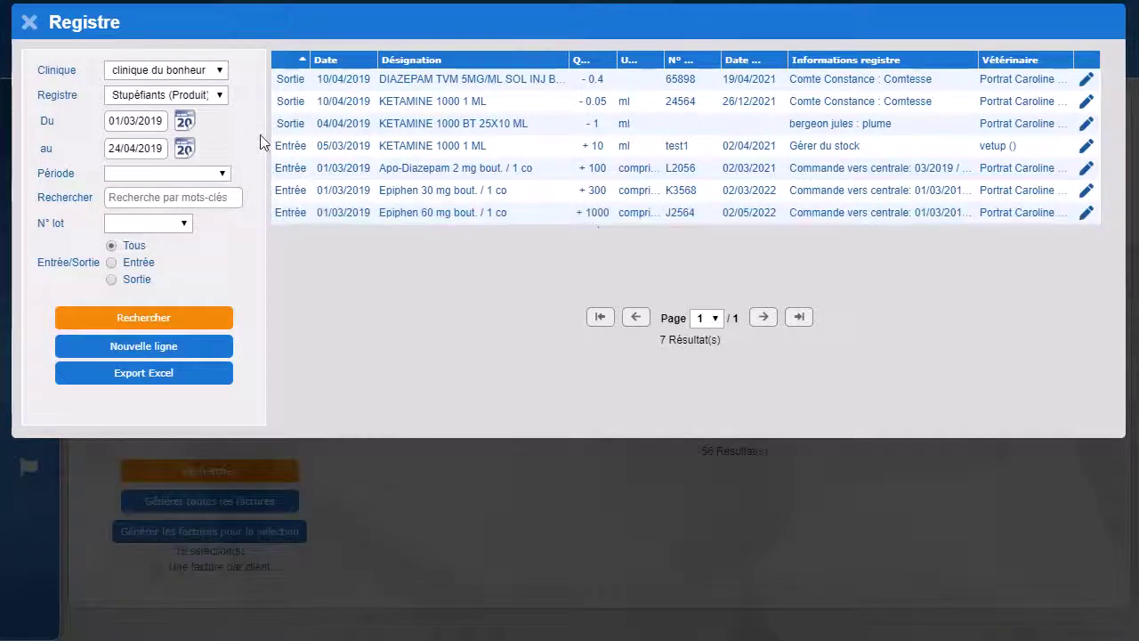
Set the register's period to Cette année and rerun the search.
click(220, 175)
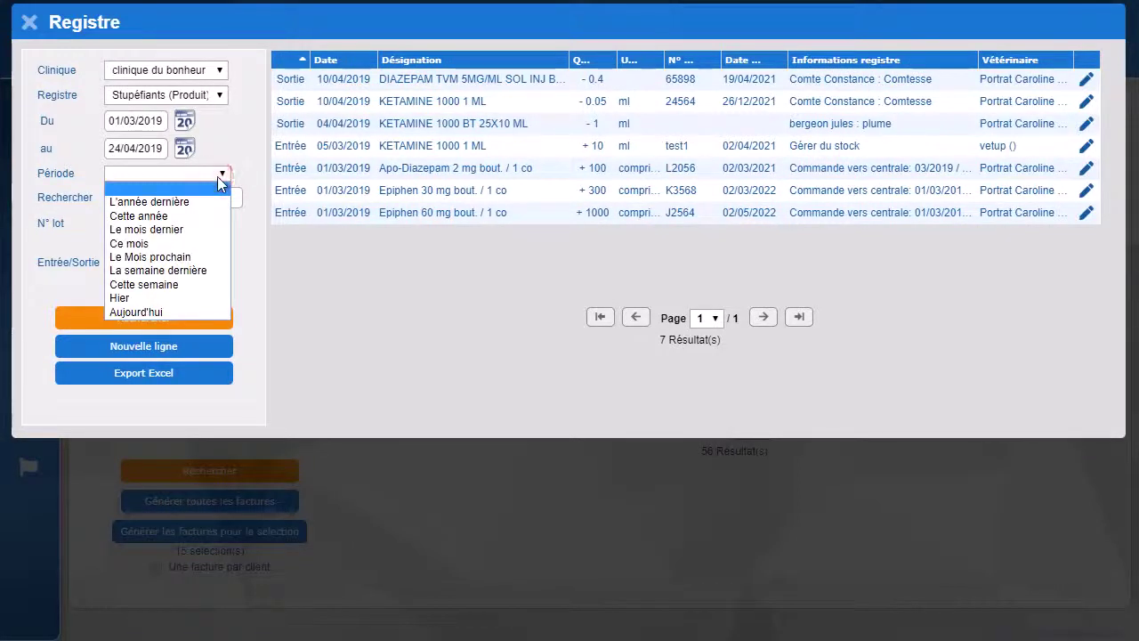
click(156, 215)
click(169, 320)
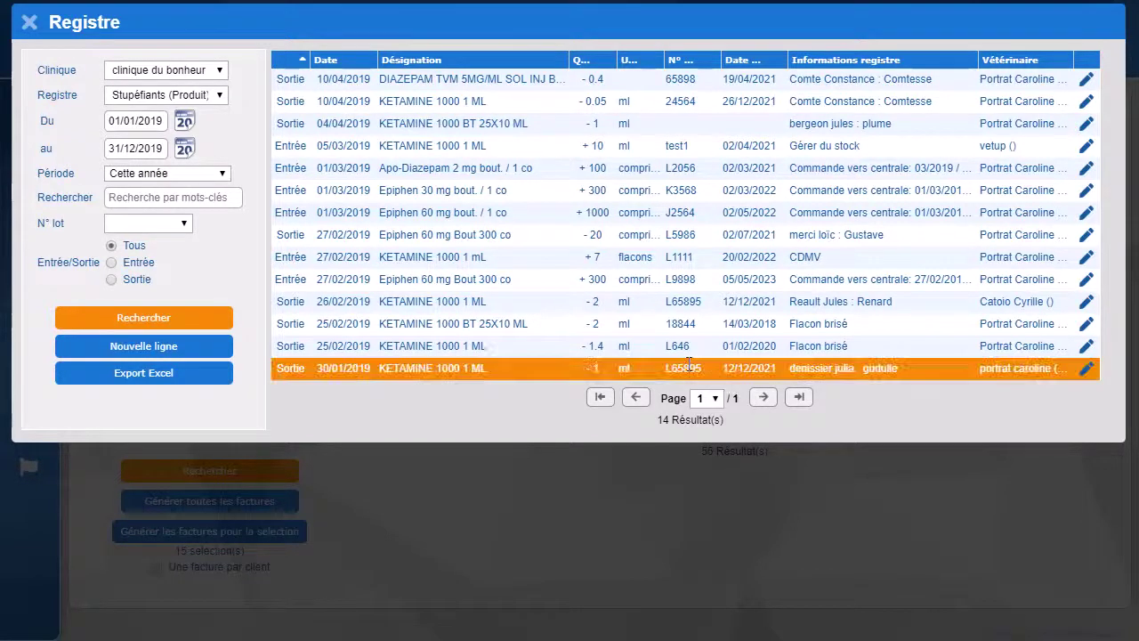
Filter the narcotics register by lot number L65895, examine the lot's stock movements and balance, and close the register.
click(181, 224)
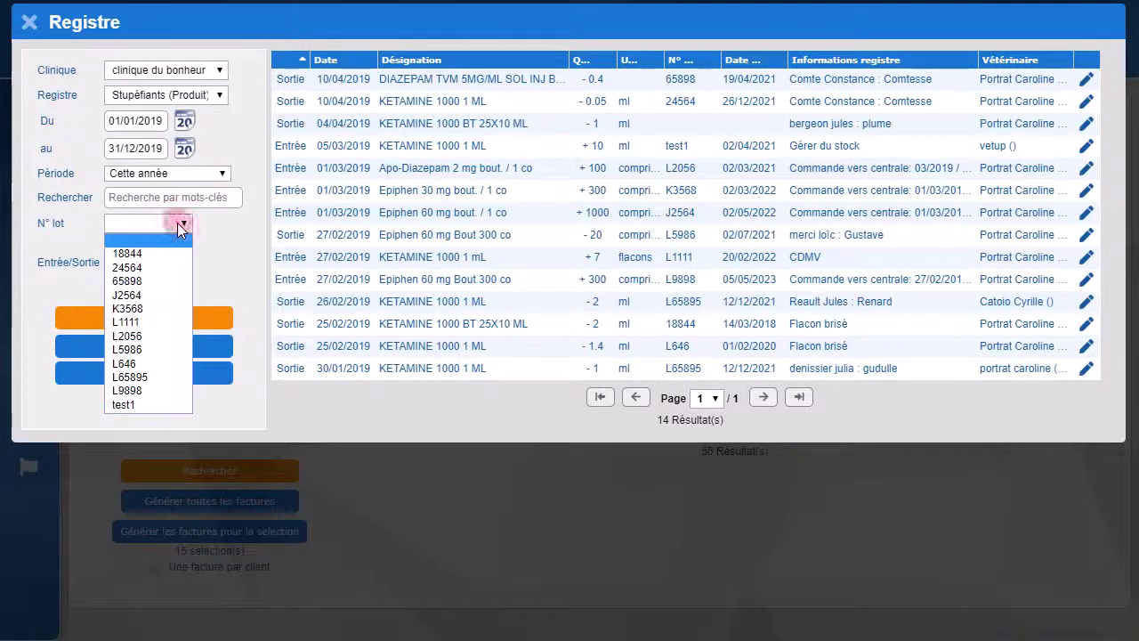
click(130, 377)
click(187, 318)
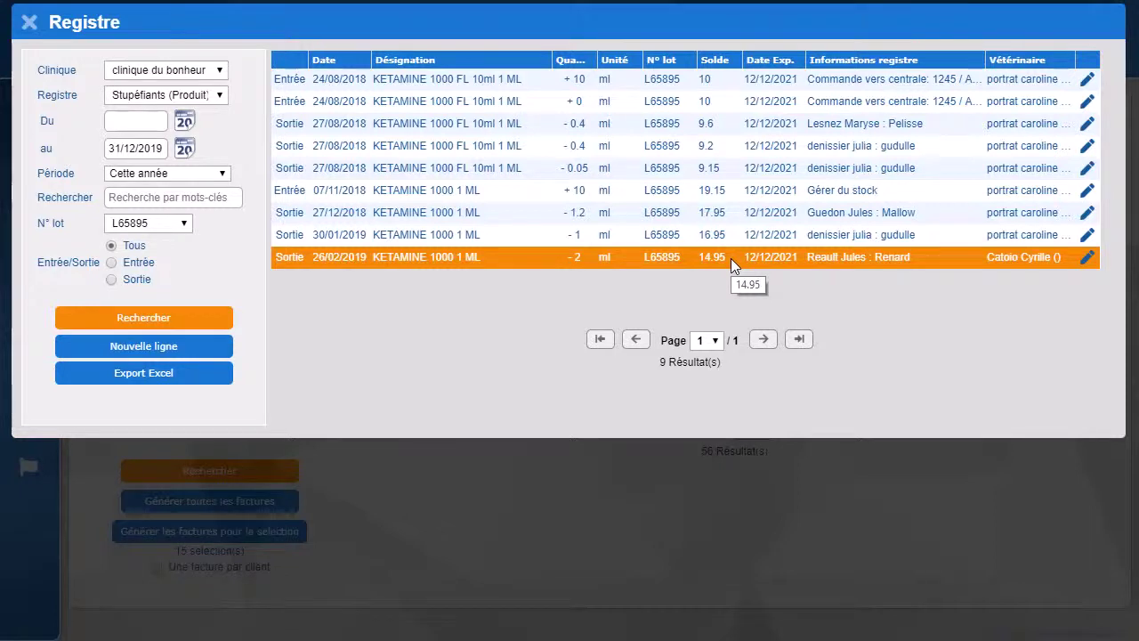
click(29, 23)
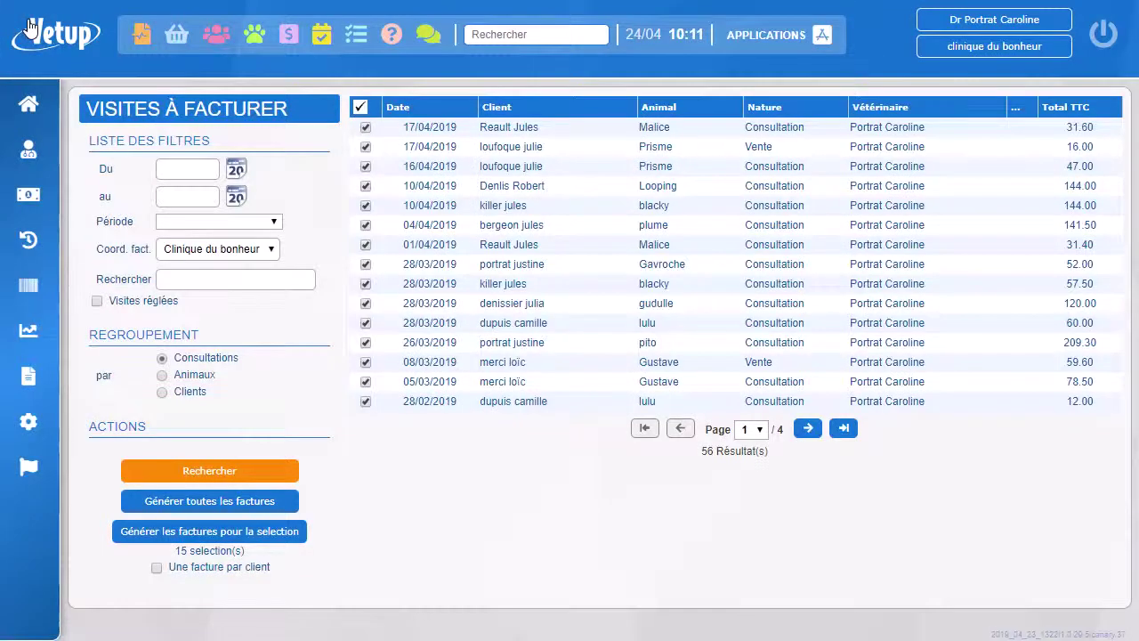
Open the reminders without a subsequent consultation (Rappels sans consultation ultérieure), view those for Le mois dernier, and close the list.
mouse_move(52, 126)
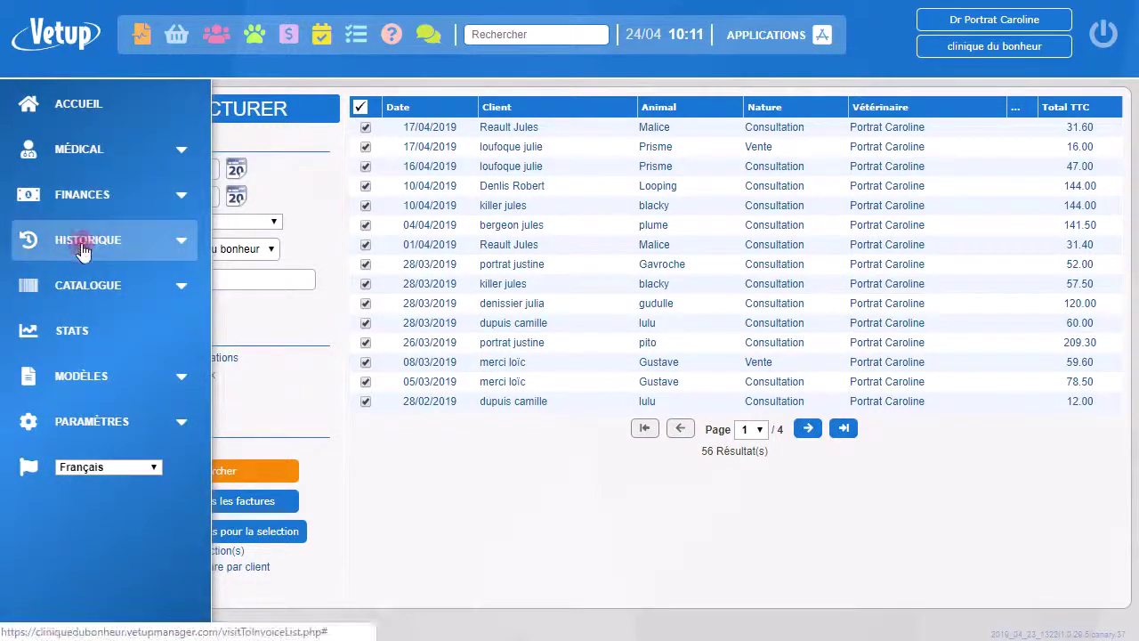
click(82, 248)
scroll(114, 427, down, 3)
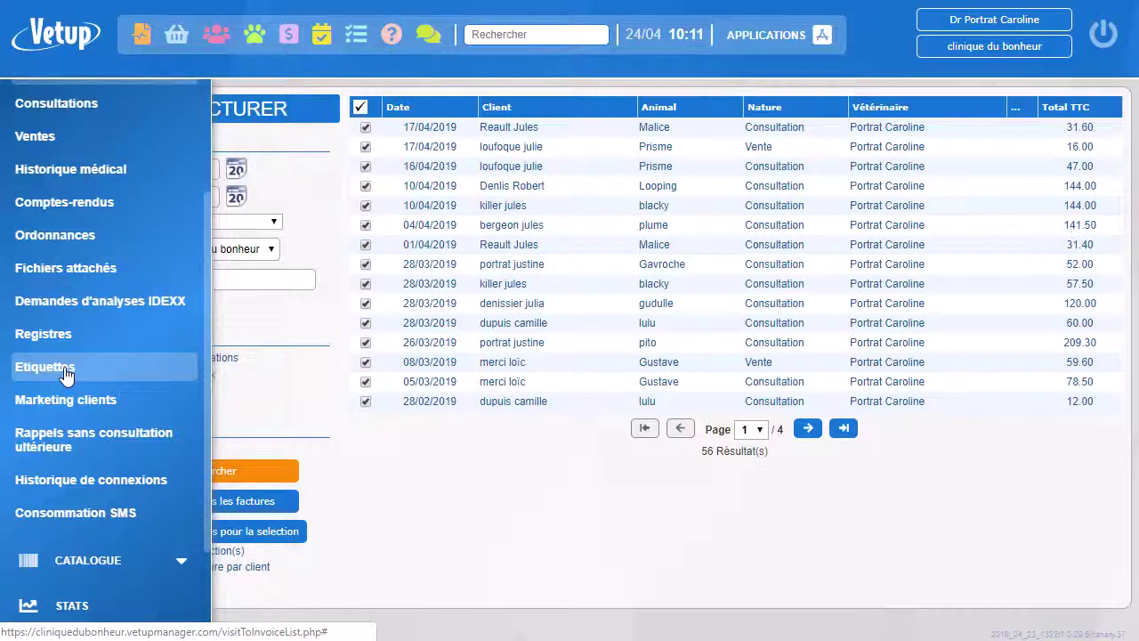
scroll(150, 435, down, 2)
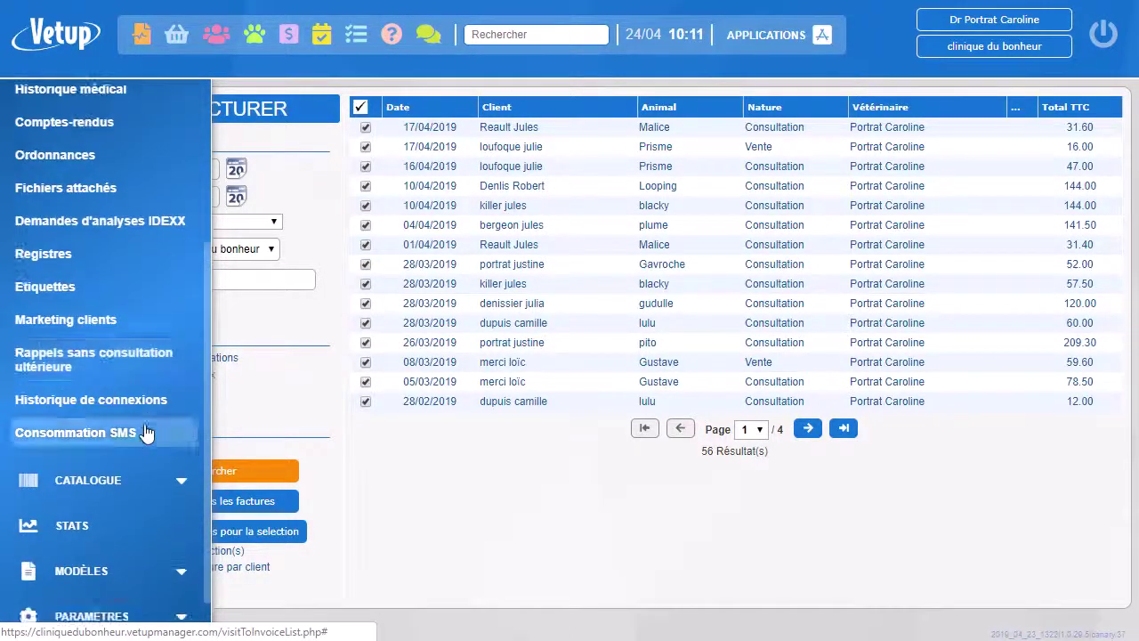
click(93, 351)
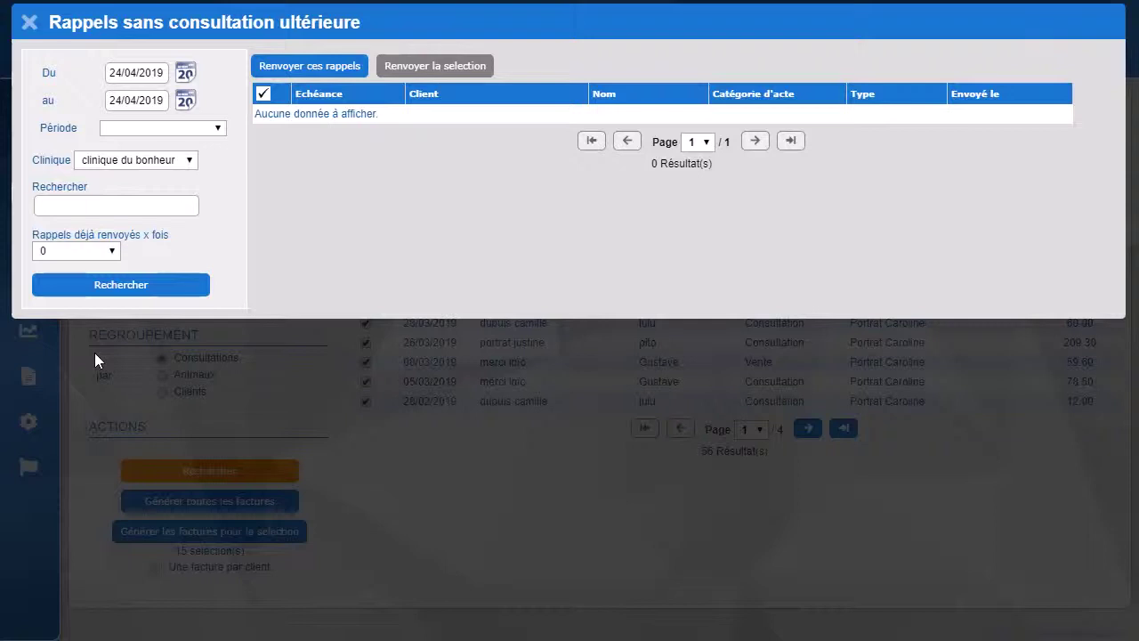
click(219, 130)
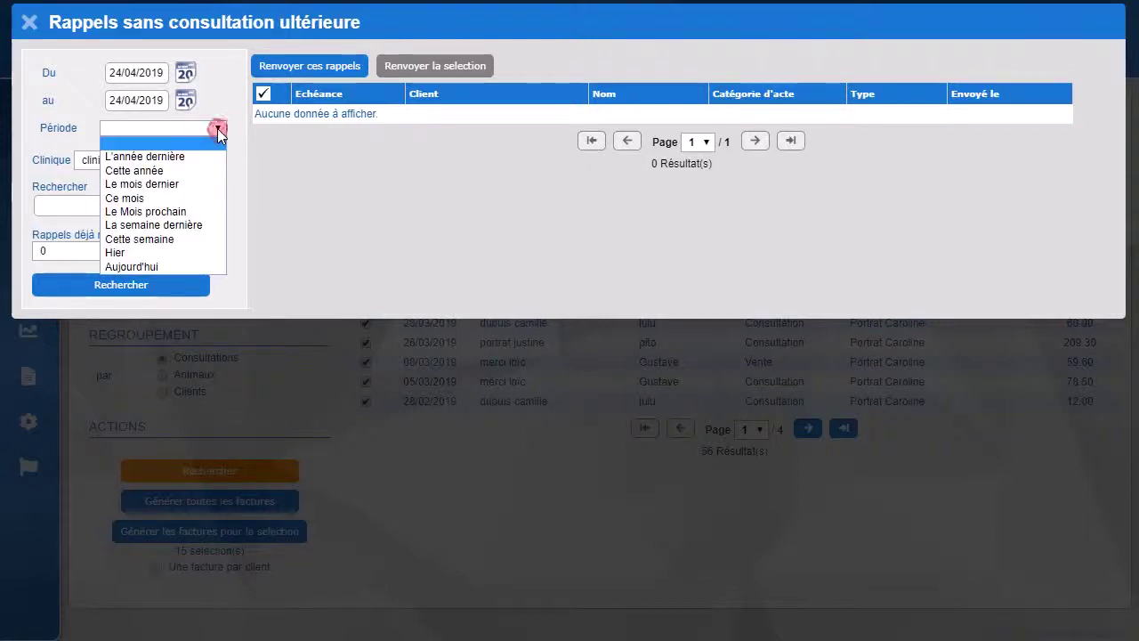
click(160, 184)
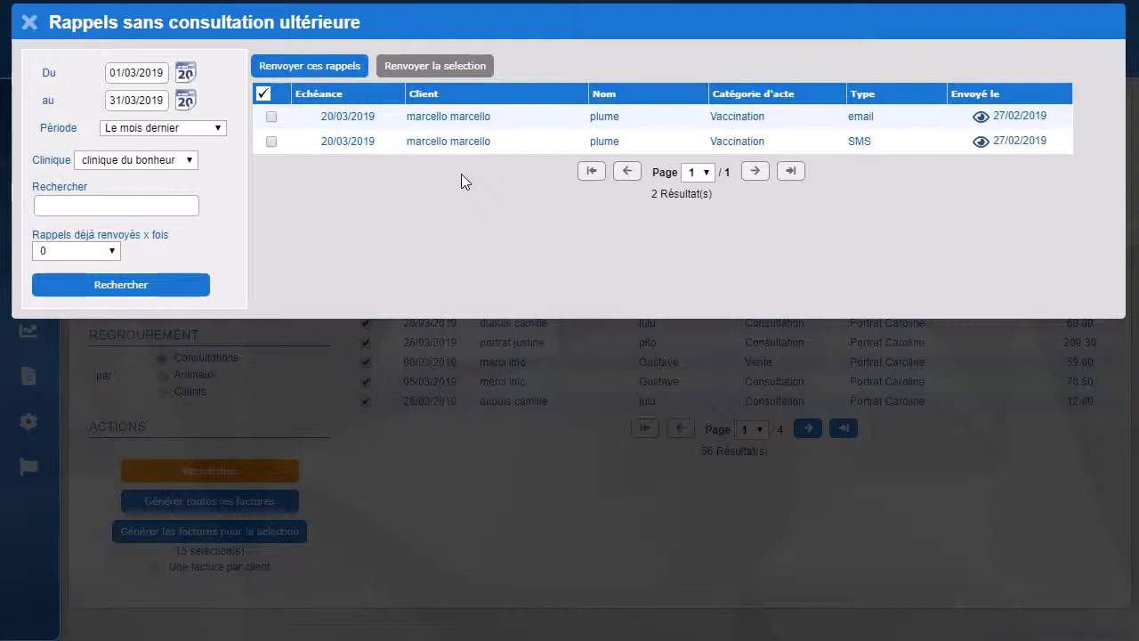
click(29, 22)
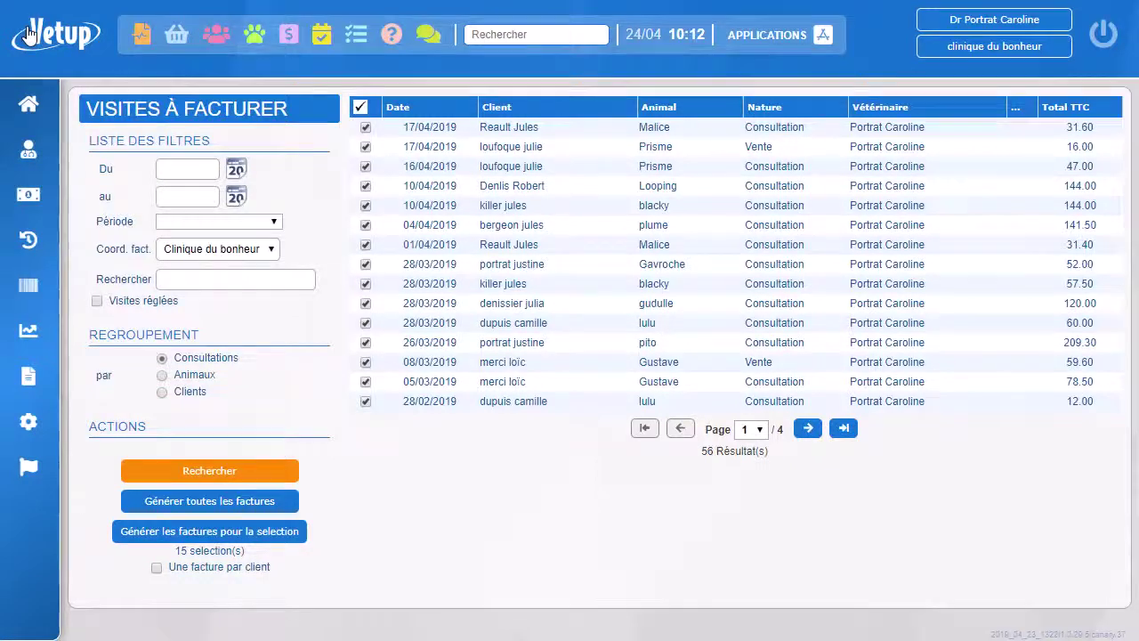
Open the catalogue's list of acts (Liste des Actes) and select the canileish vaccination act.
mouse_move(30, 241)
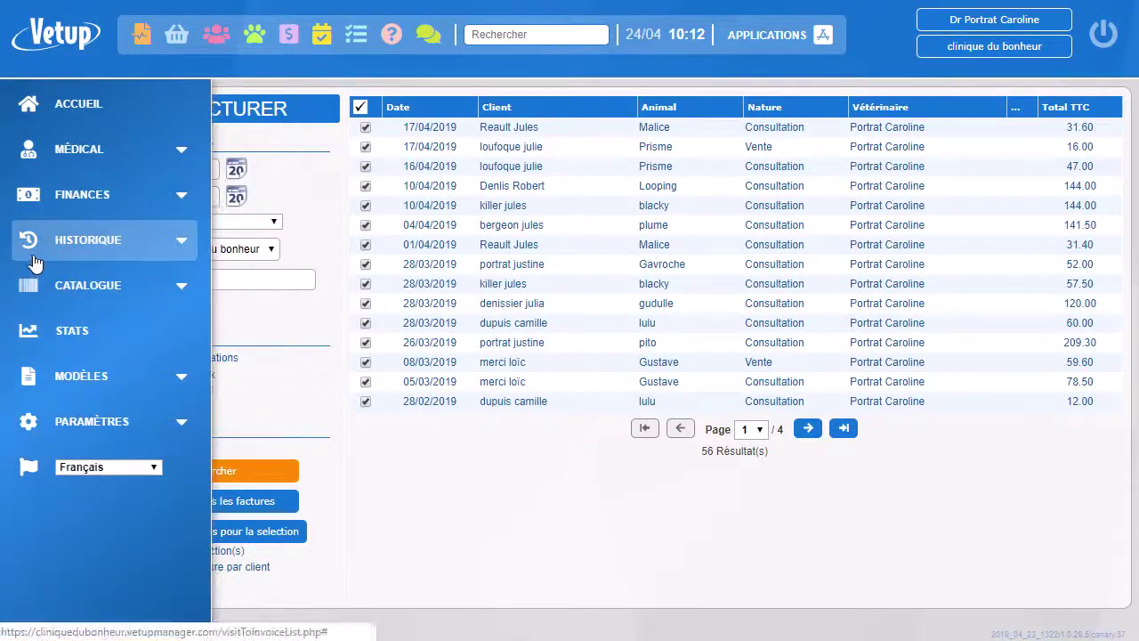
click(81, 243)
scroll(81, 243, down, 5)
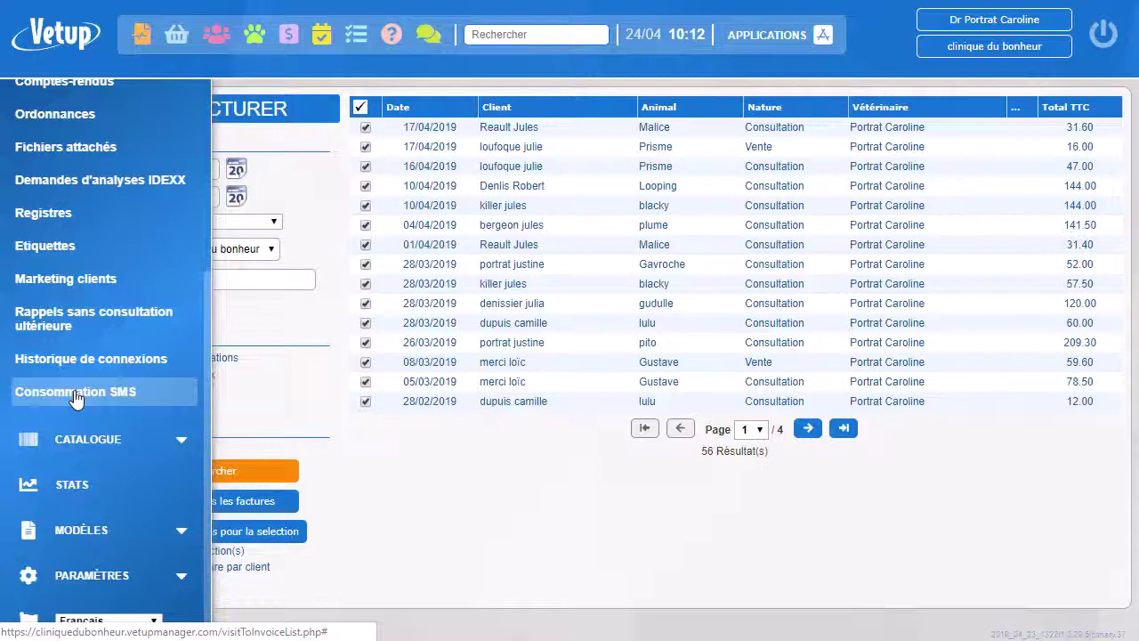
scroll(75, 400, down, 1)
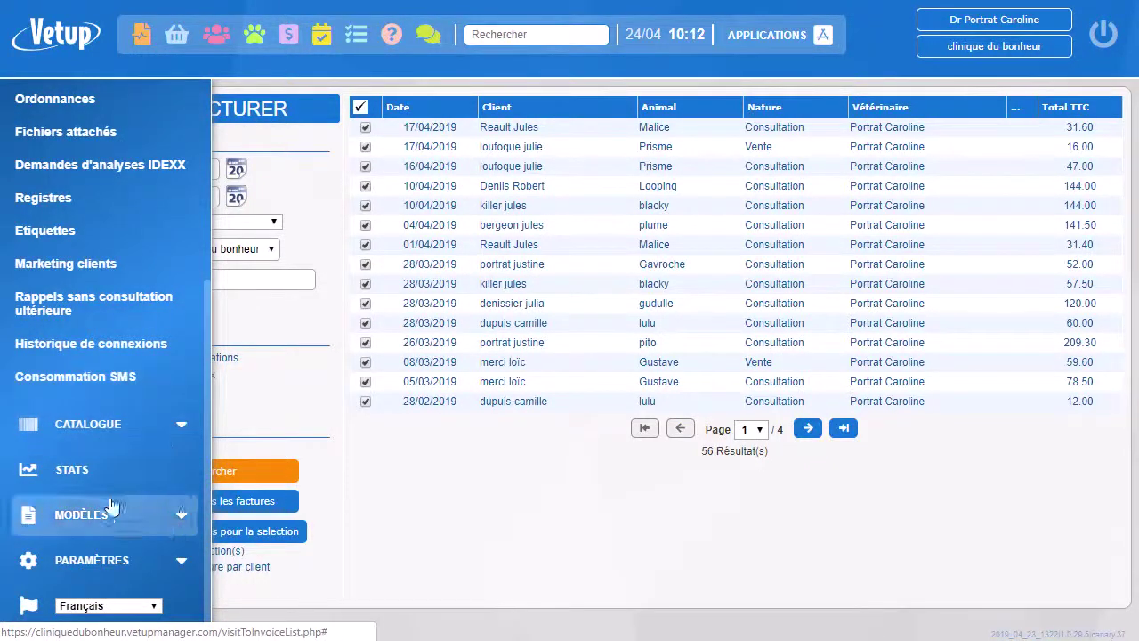
click(89, 438)
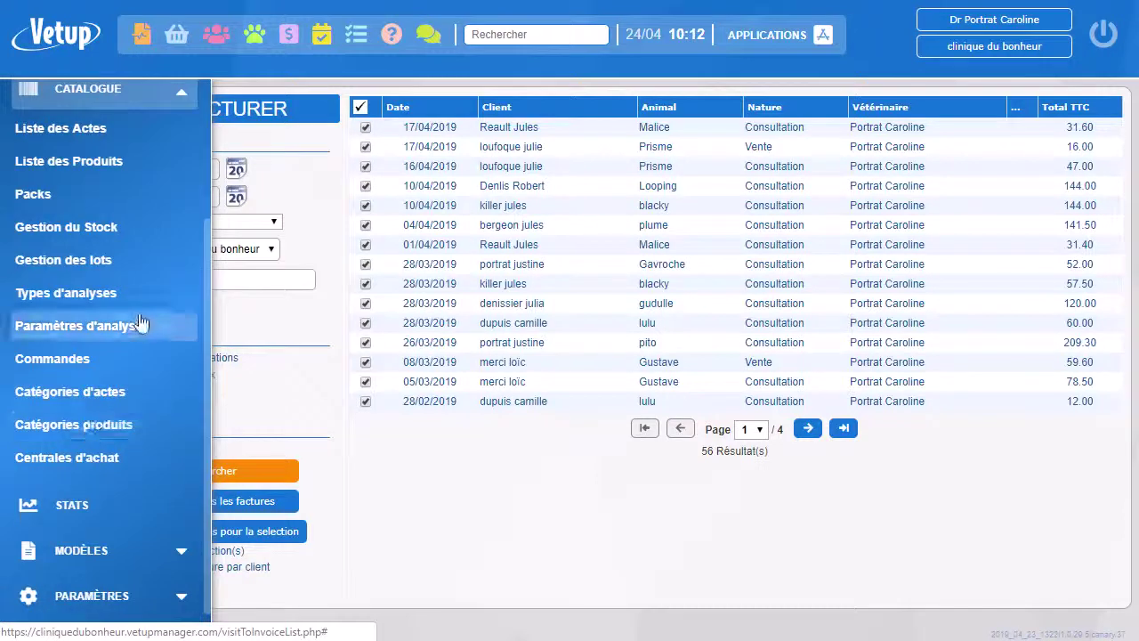
scroll(139, 323, up, 2)
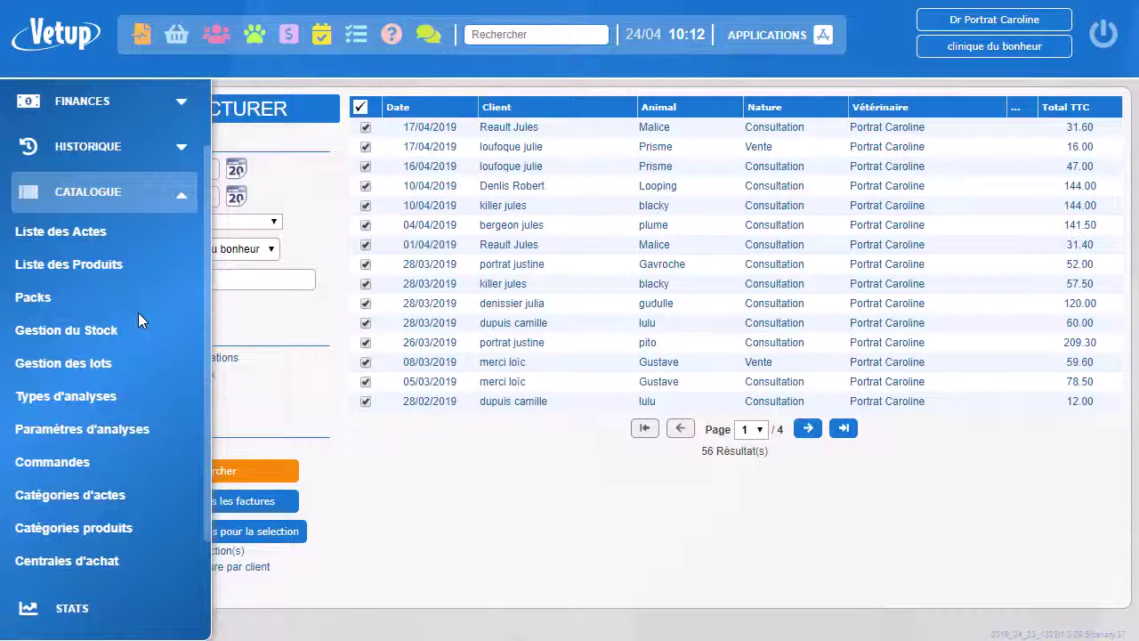
click(65, 232)
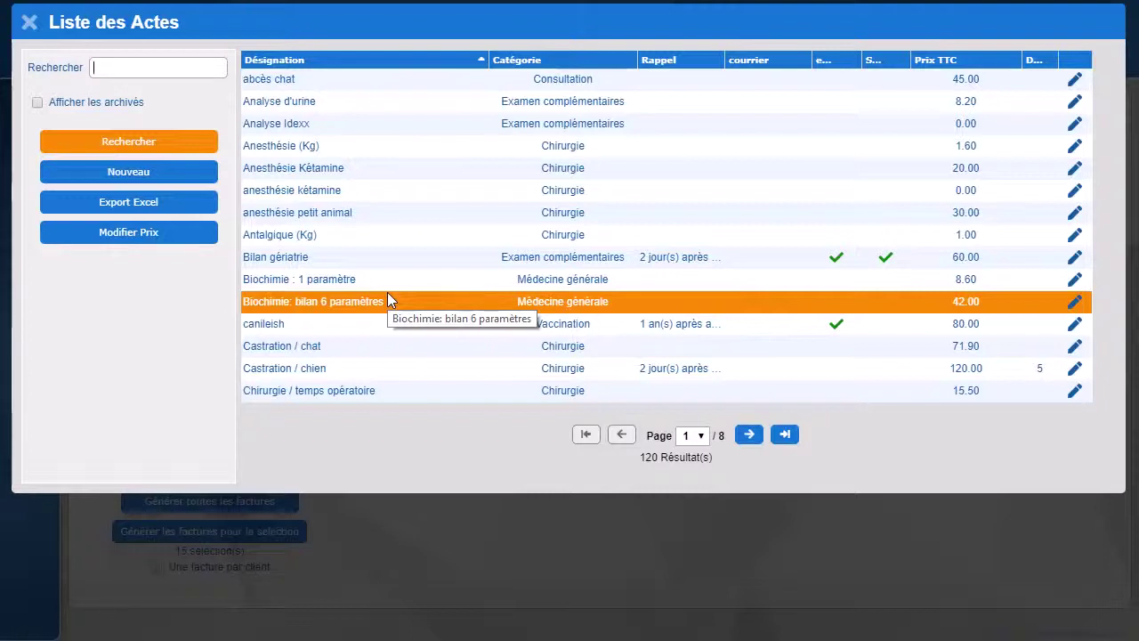
click(356, 328)
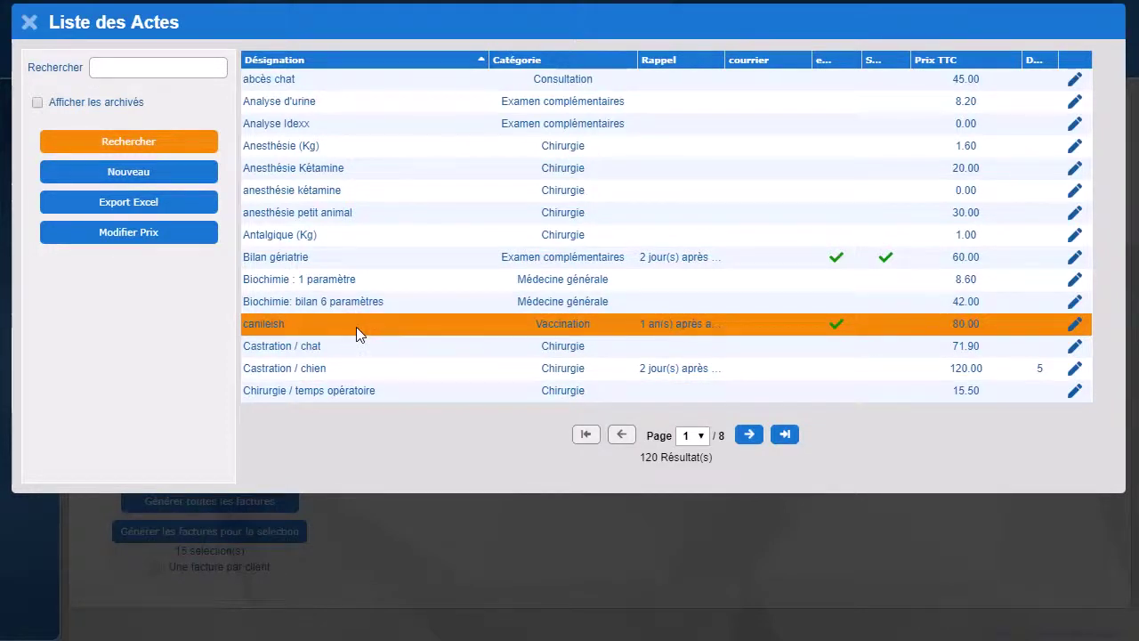
Open the canileish vaccination act for editing and review its general, registers, actions and reminder settings.
click(407, 322)
click(442, 329)
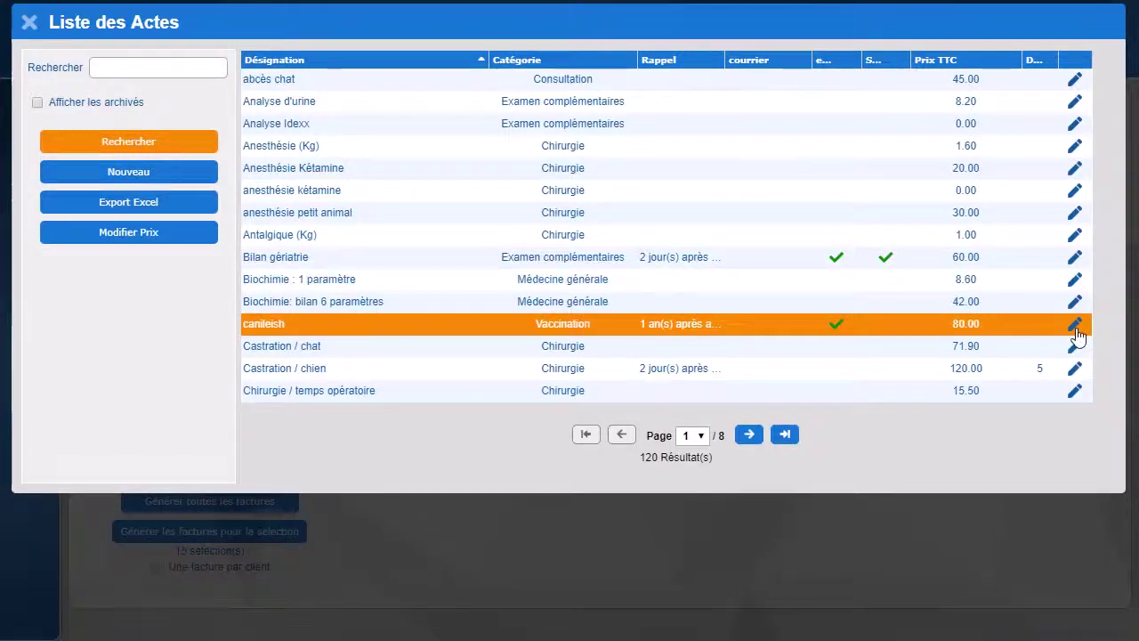
click(1075, 325)
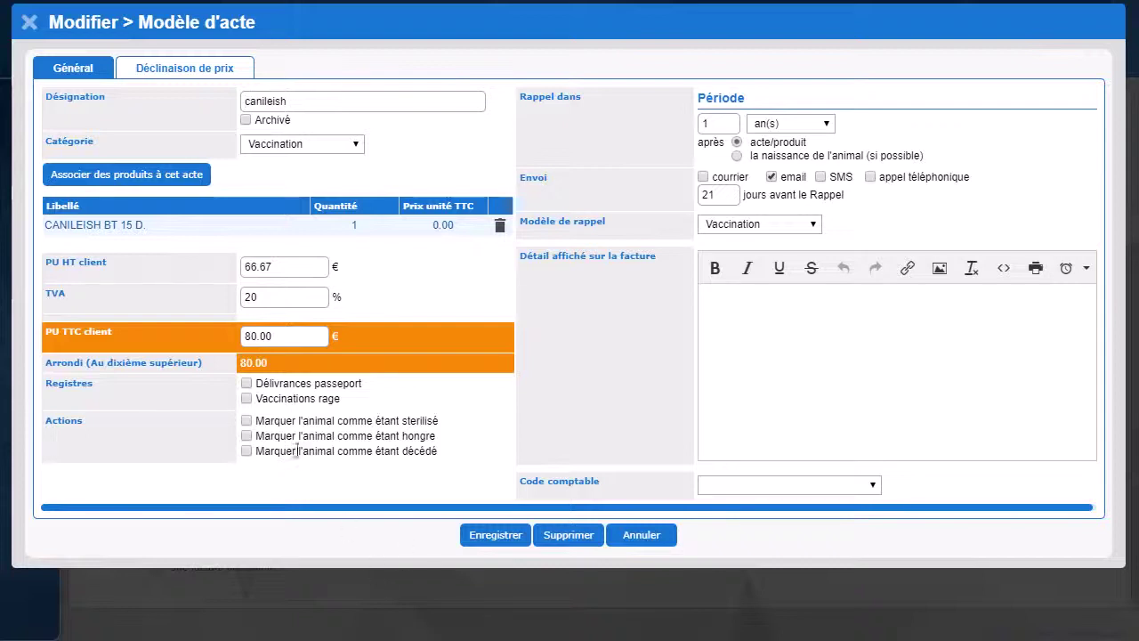
click(247, 451)
click(325, 103)
click(786, 122)
click(737, 144)
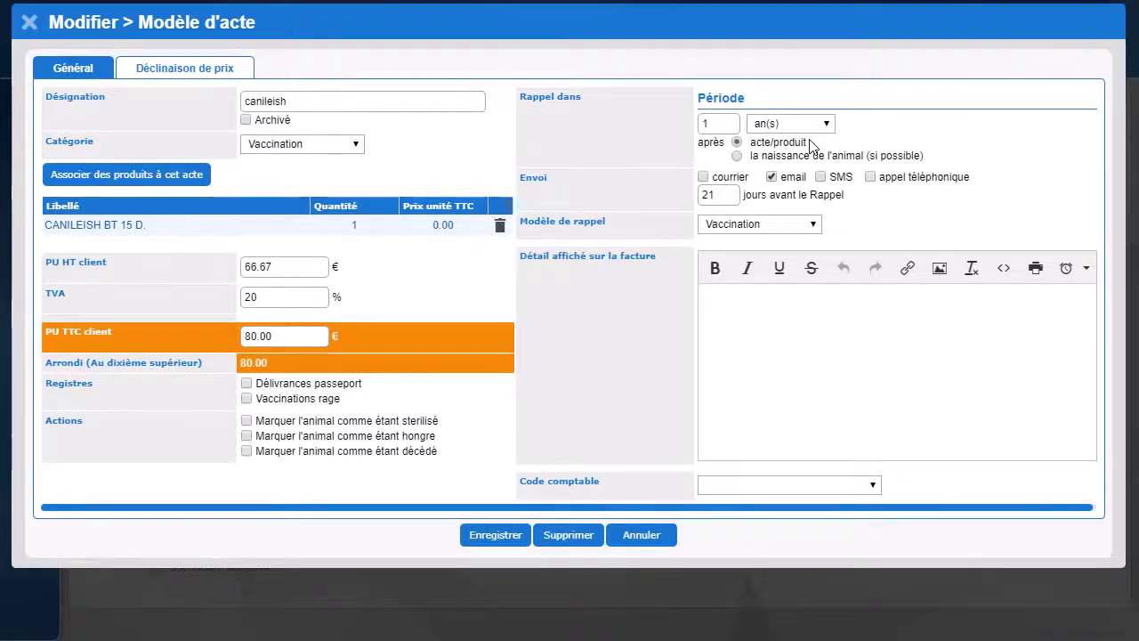
Enable SMS sending for the canileish act's reminder, save the act and close the list of acts.
click(821, 177)
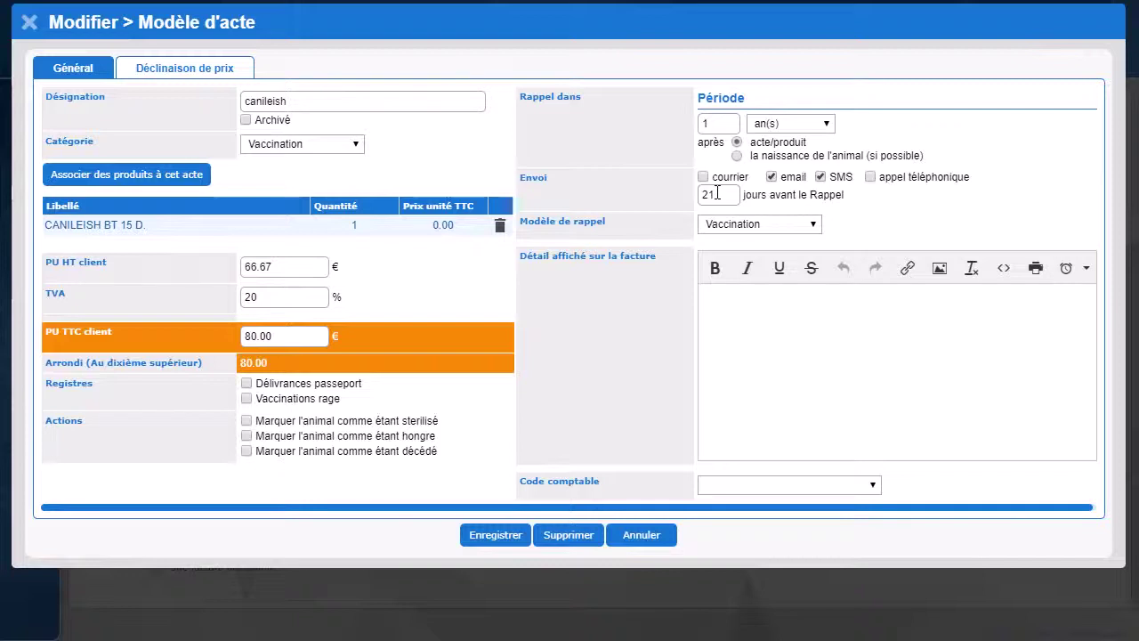
click(767, 314)
click(478, 539)
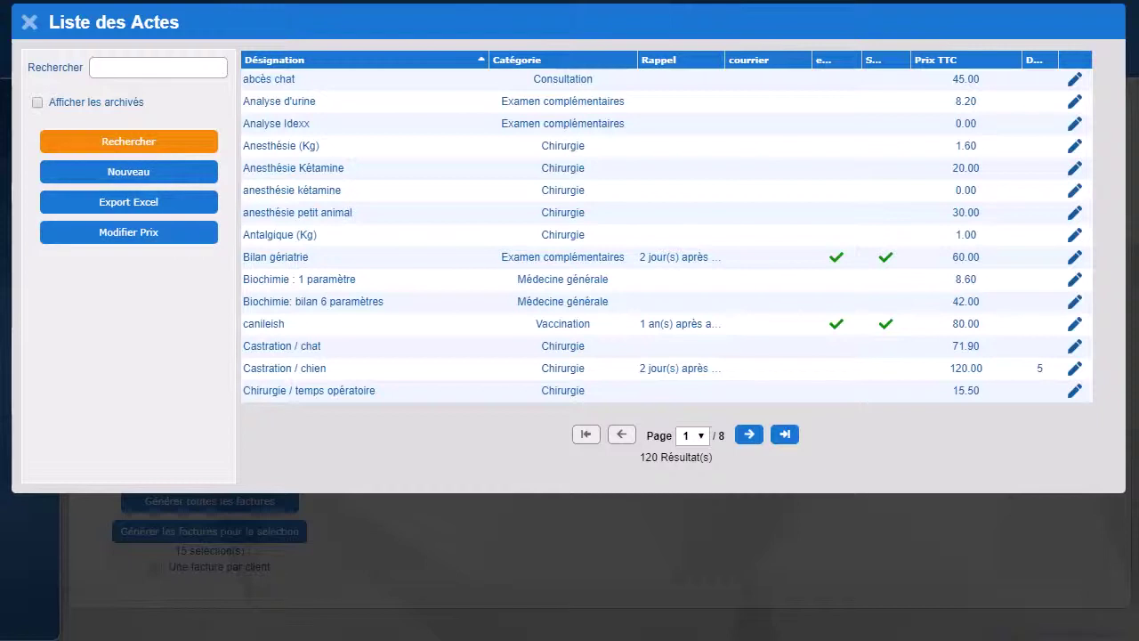
click(30, 27)
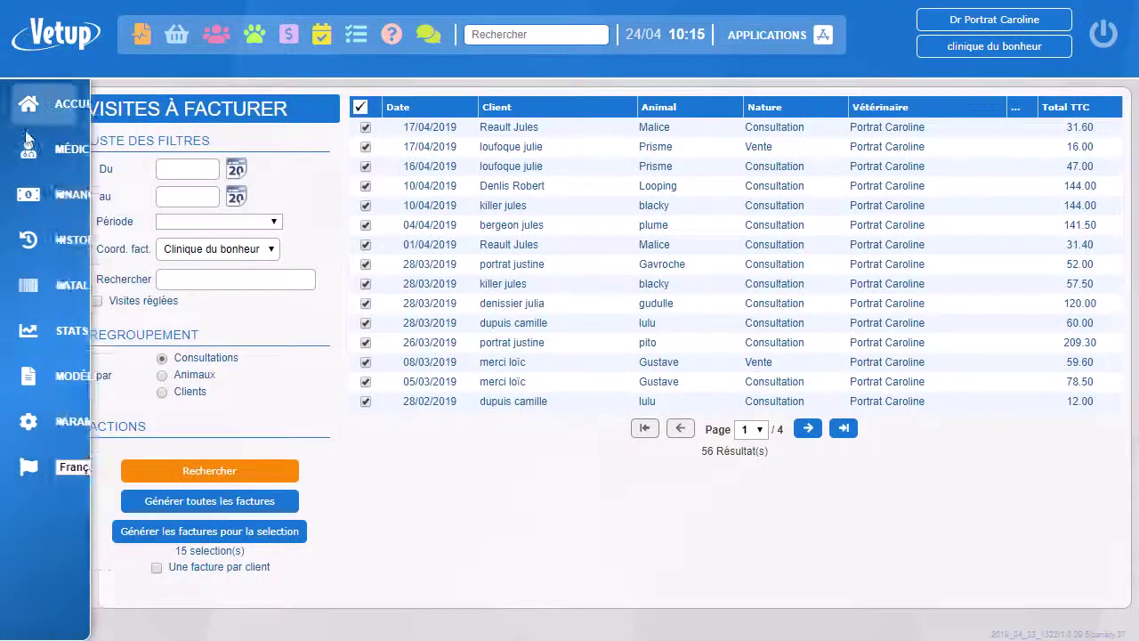
Open the list of products (Liste des Produits), import >KT FLINE C.D UR STRESS from the Alcyon Arras central catalogue and save it.
click(89, 290)
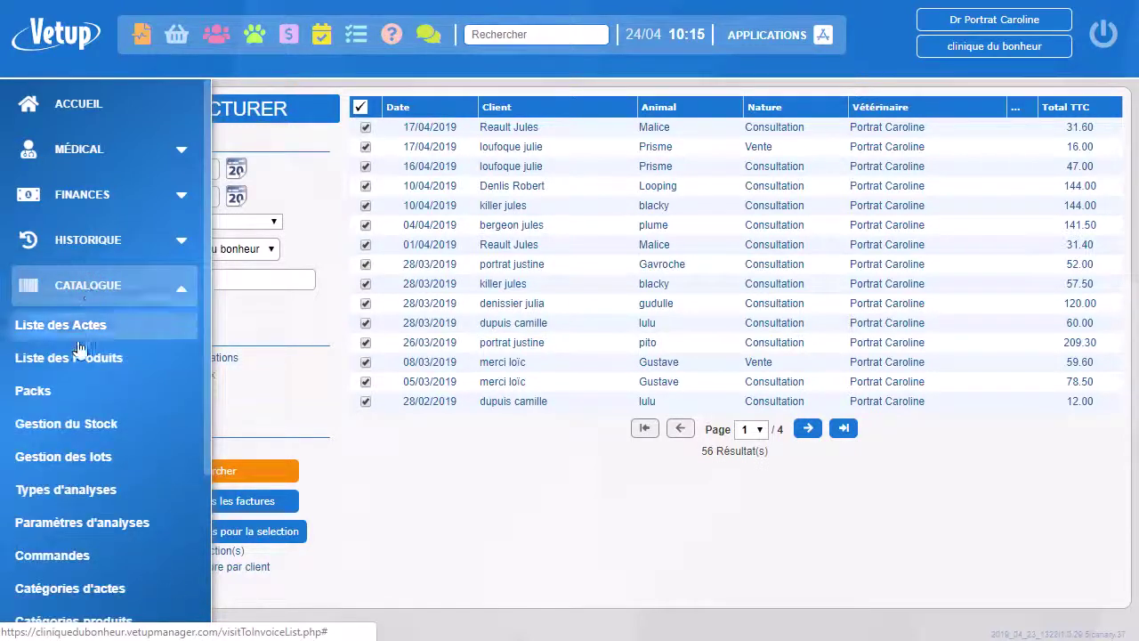
click(92, 361)
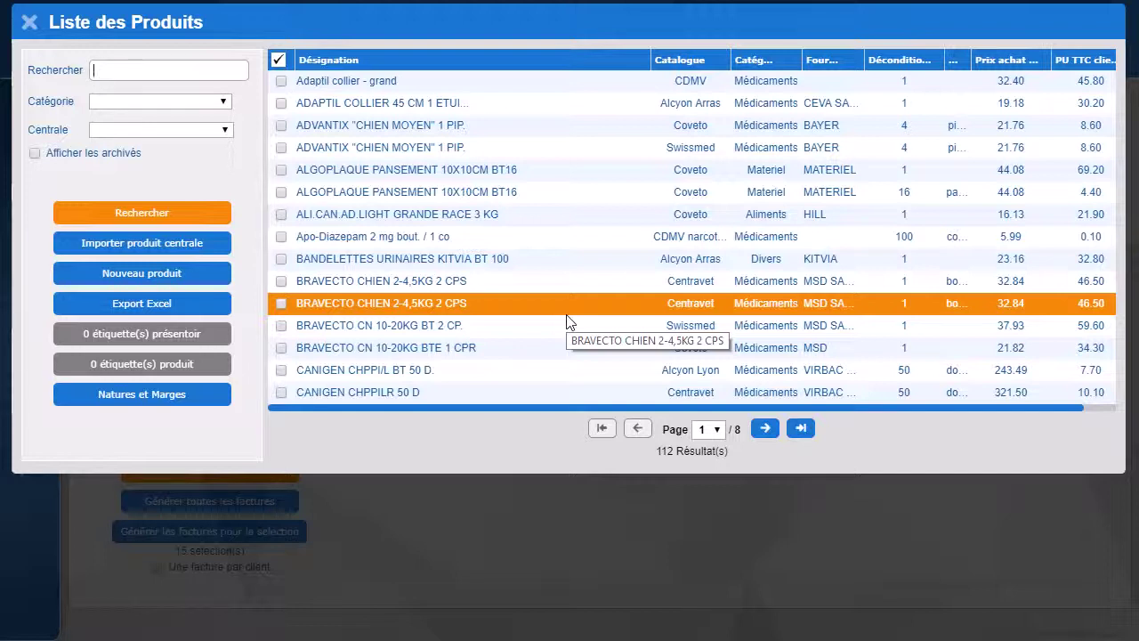
click(153, 247)
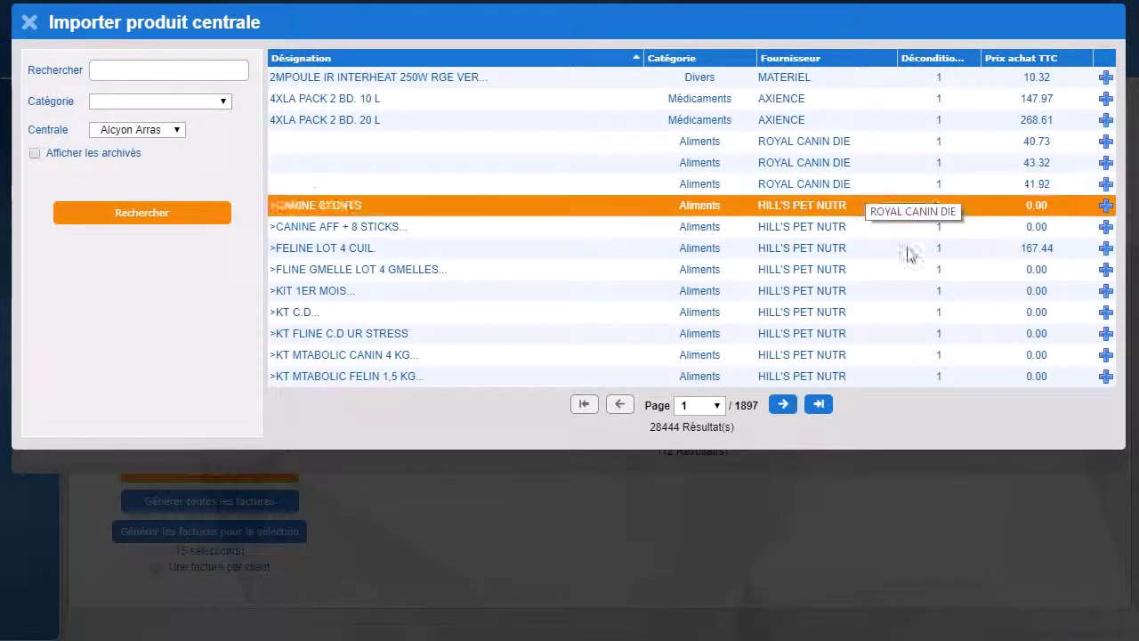
click(1106, 334)
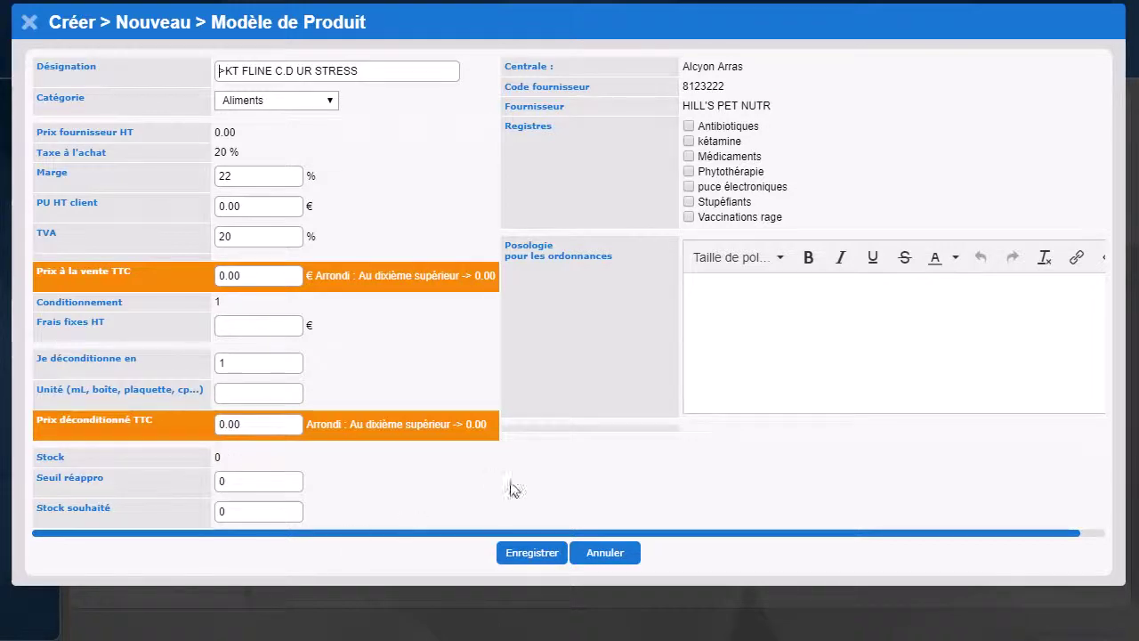
click(541, 564)
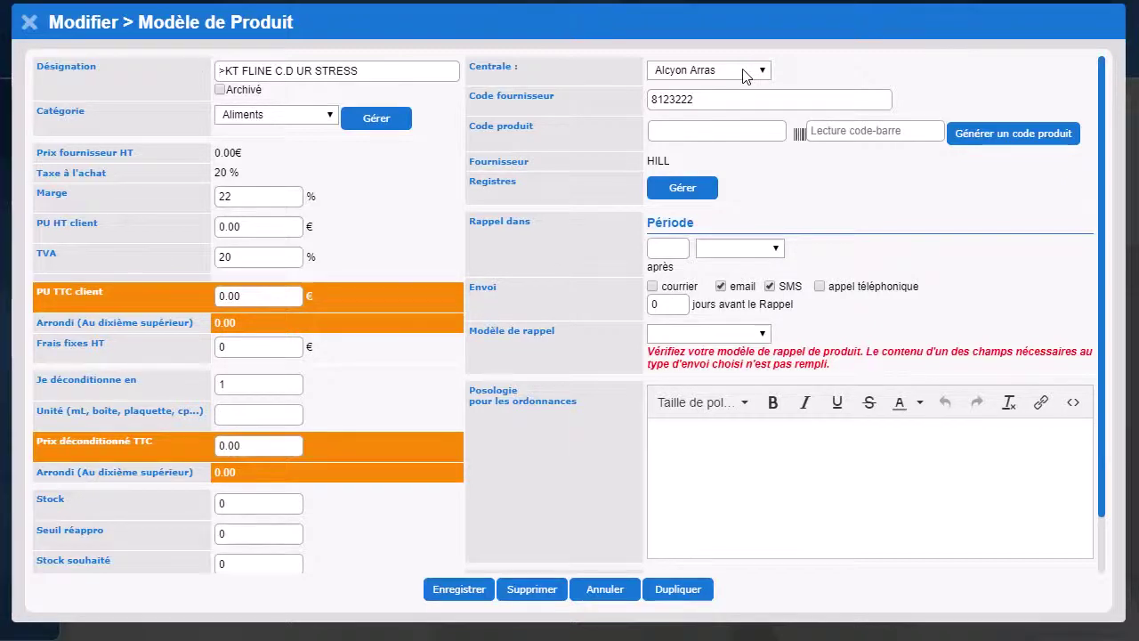
Examine the imported product's margin, price, unpacking, stock and reminder settings.
scroll(330, 485, down, 2)
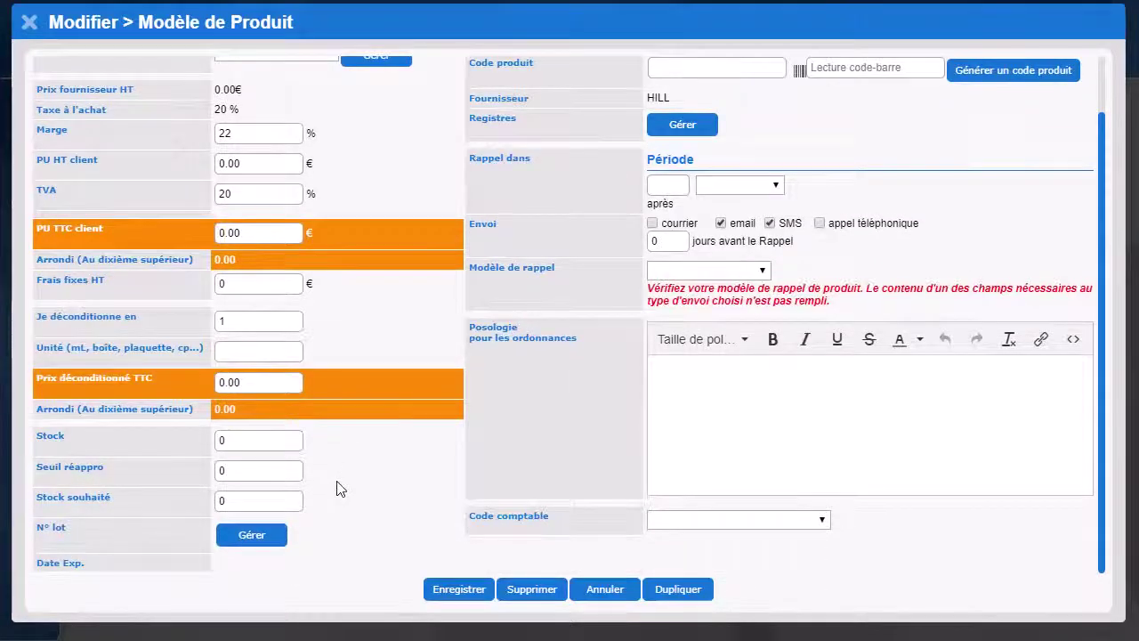
scroll(339, 489, up, 2)
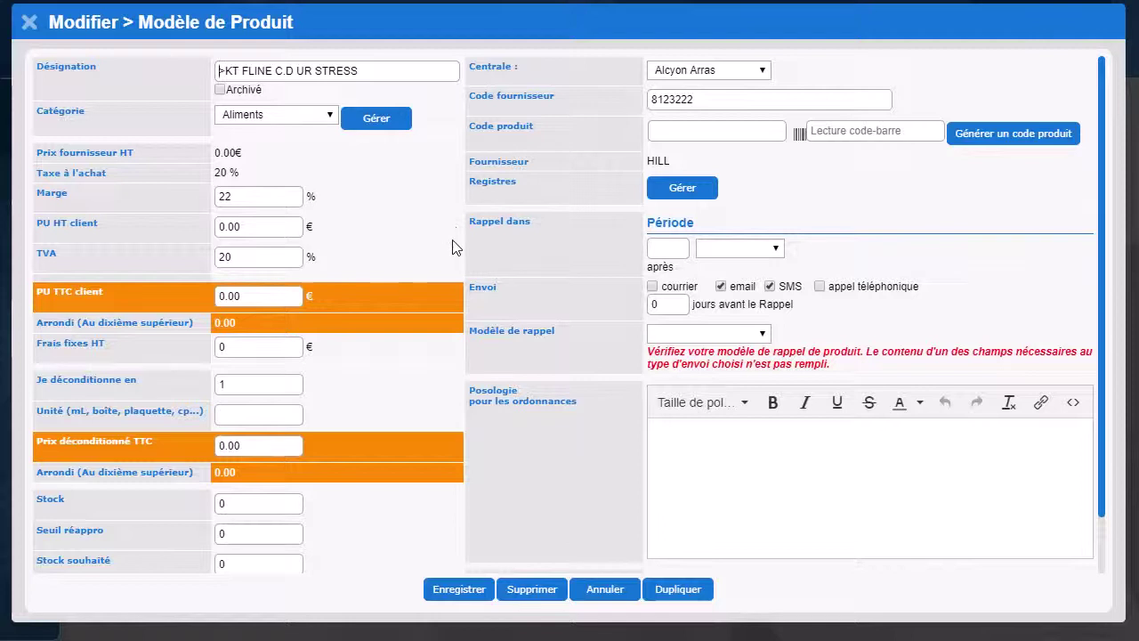
scroll(456, 245, down, 2)
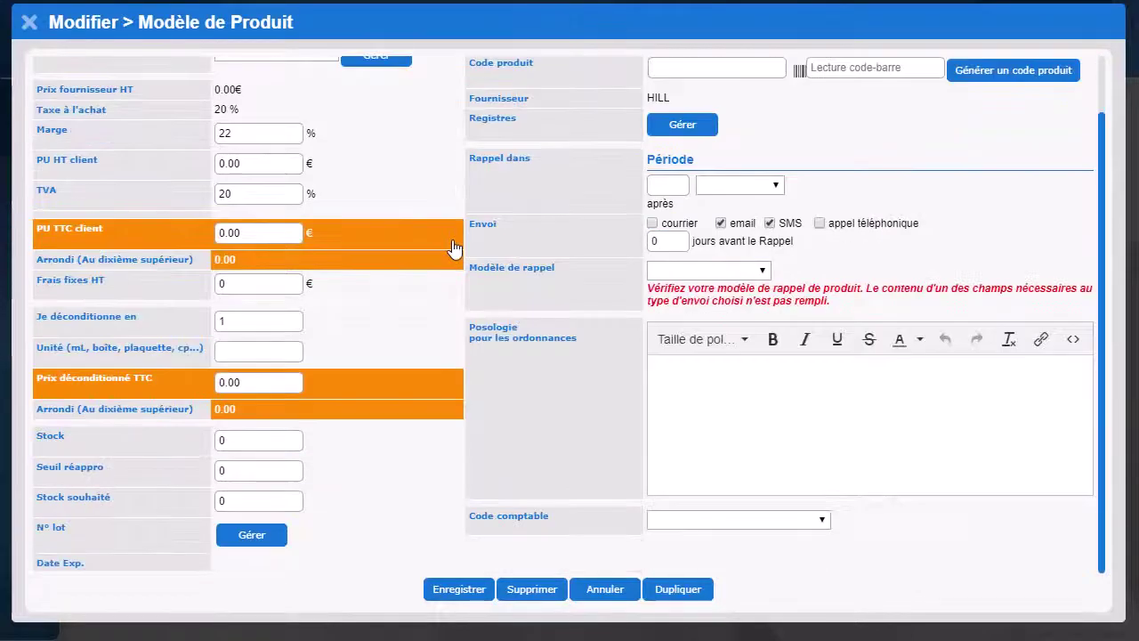
click(248, 132)
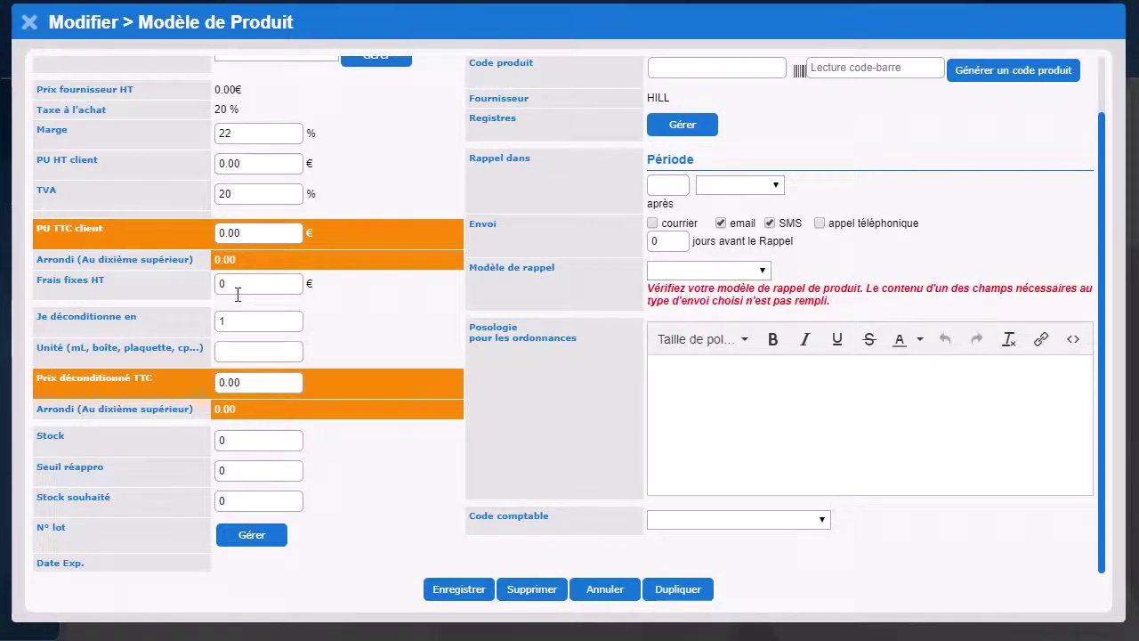
scroll(422, 328, up, 1)
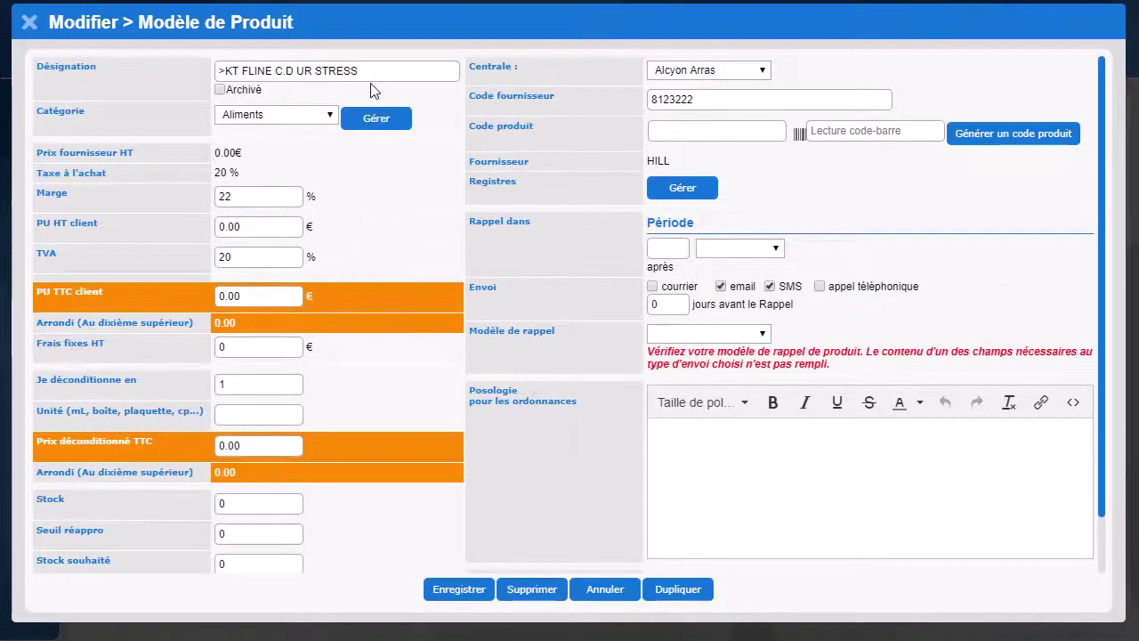
click(229, 384)
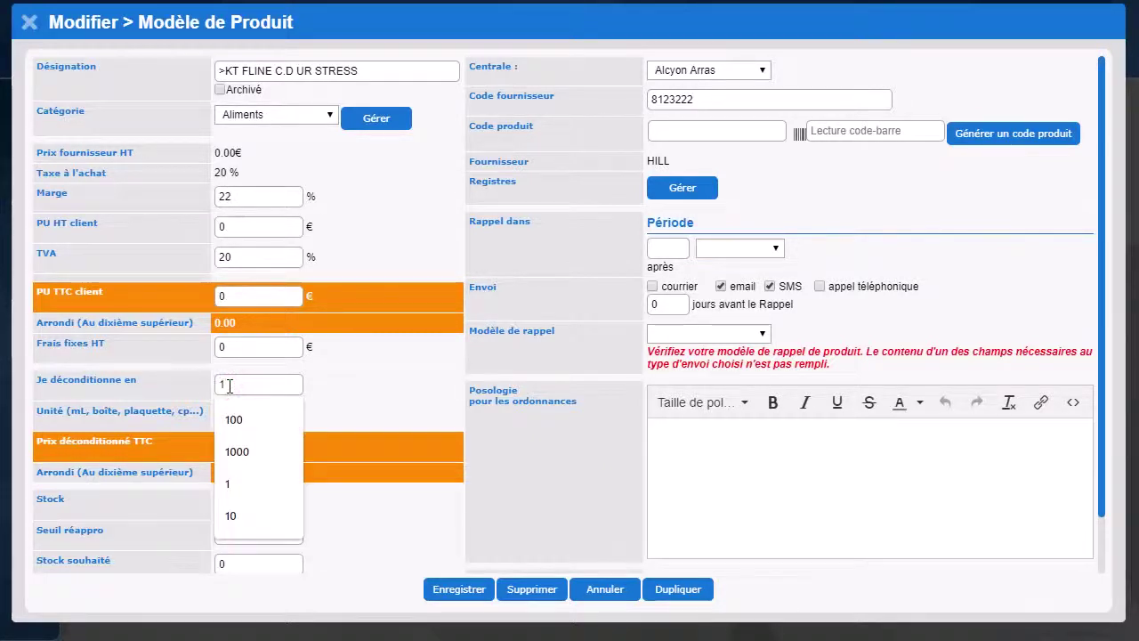
click(385, 390)
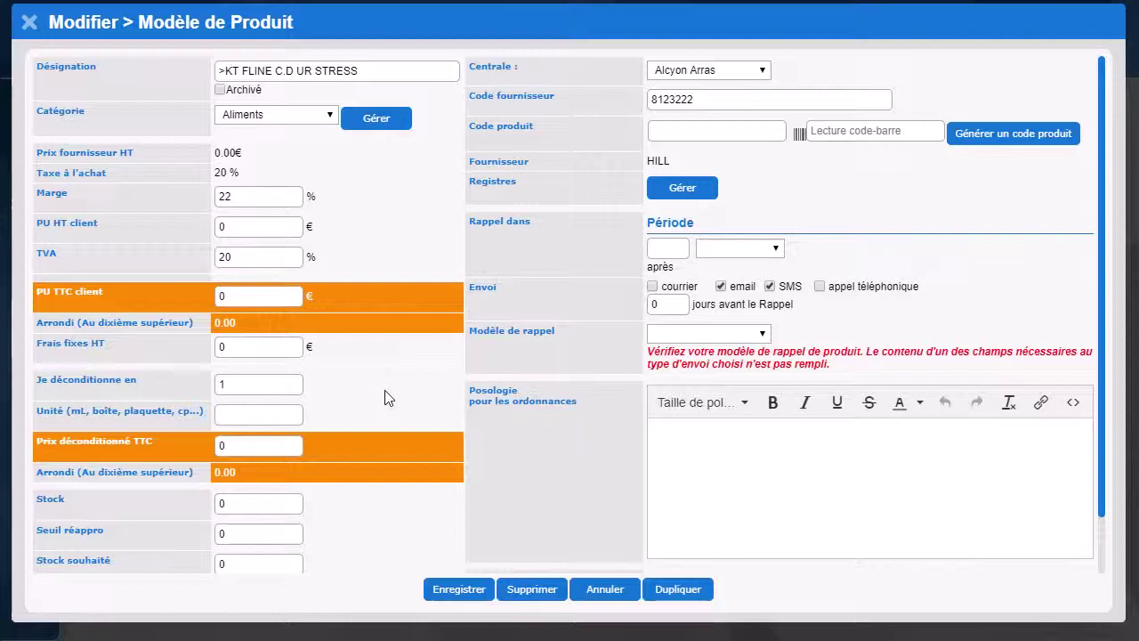
Append "110 doses" to the product's designation.
click(382, 72)
text(110)
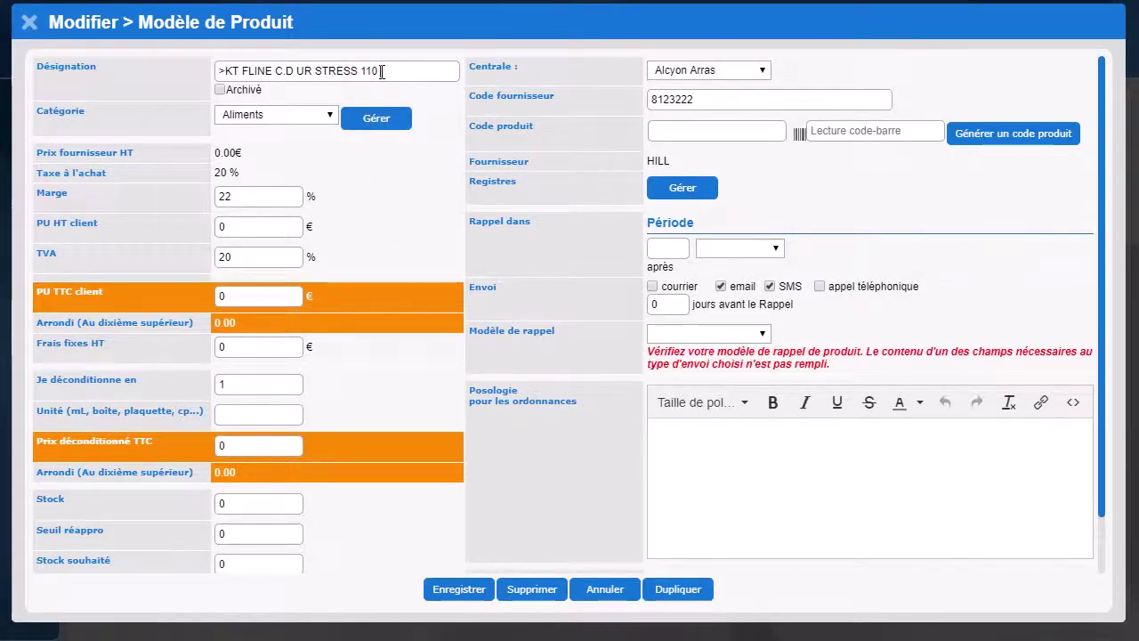
text( doses)
Set the product to be unpacked into 10 (Je déconditionne en) with doses as the unit.
click(233, 385)
text(0)
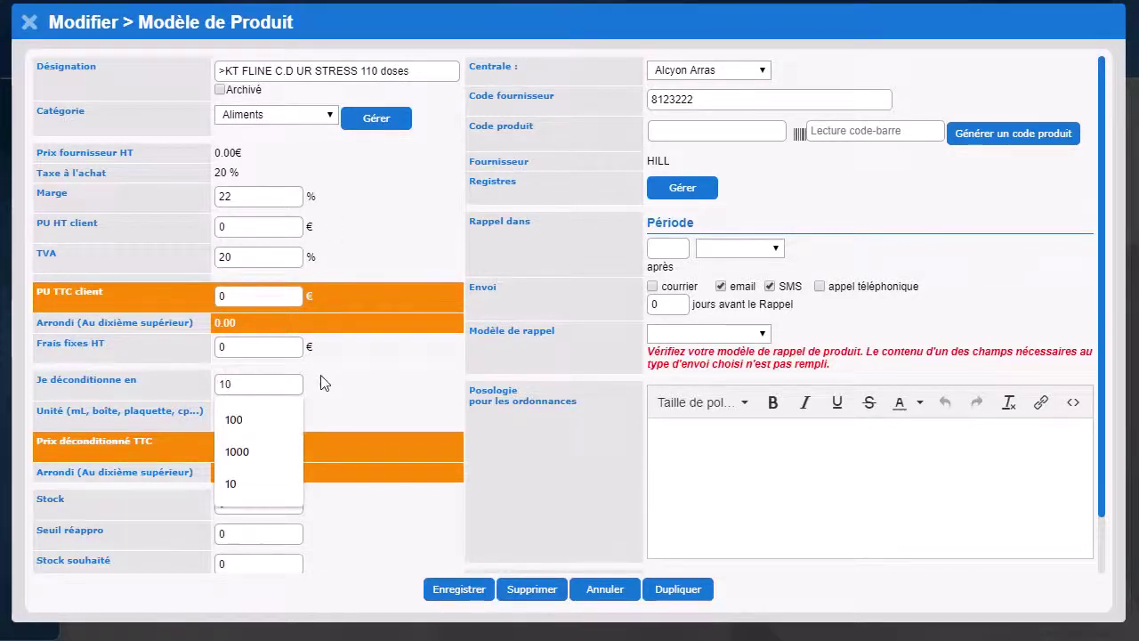
key(Tab)
click(237, 413)
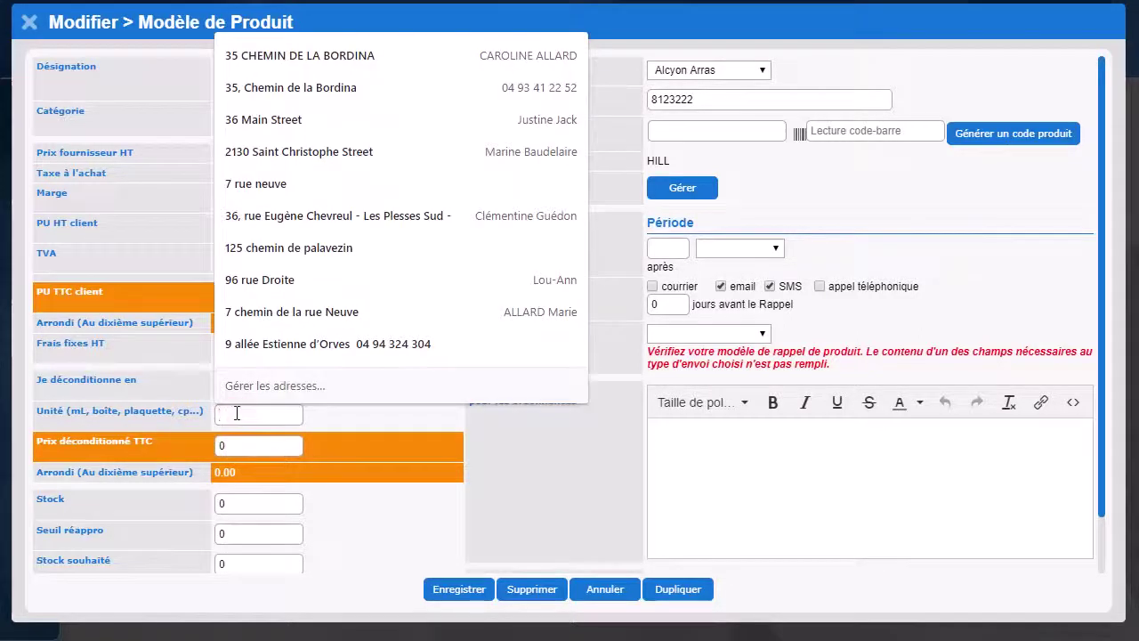
text(doses)
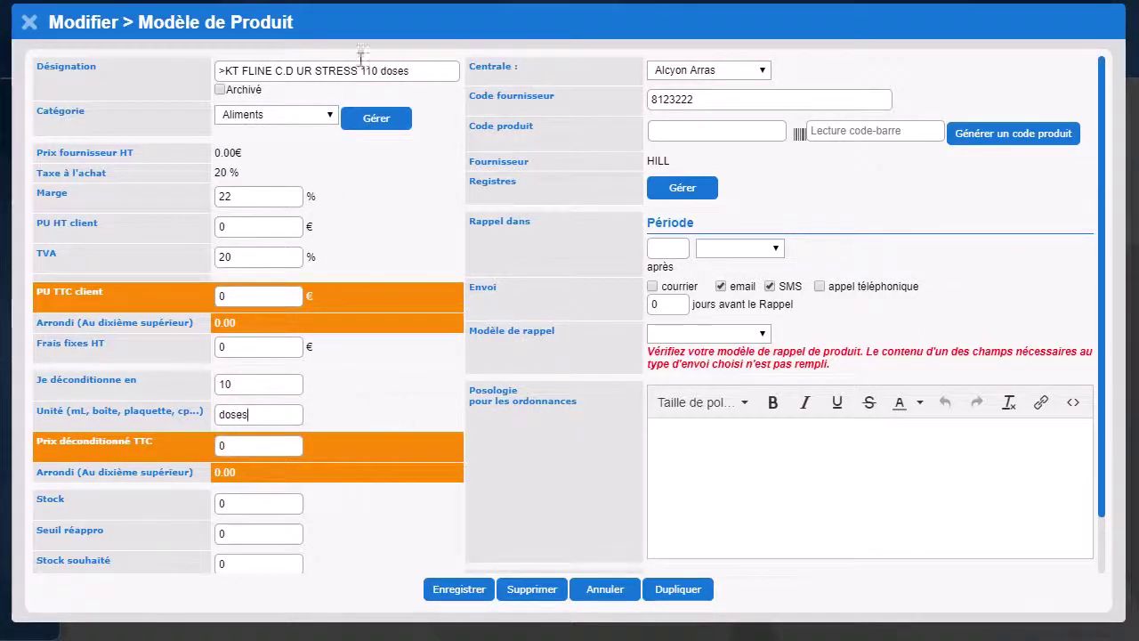
Correct the designation to read >KT FLINE C.D UR STRESS 1dose.
click(381, 71)
key(BackSpace)
key(BackSpace)
key(BackSpace)
click(396, 71)
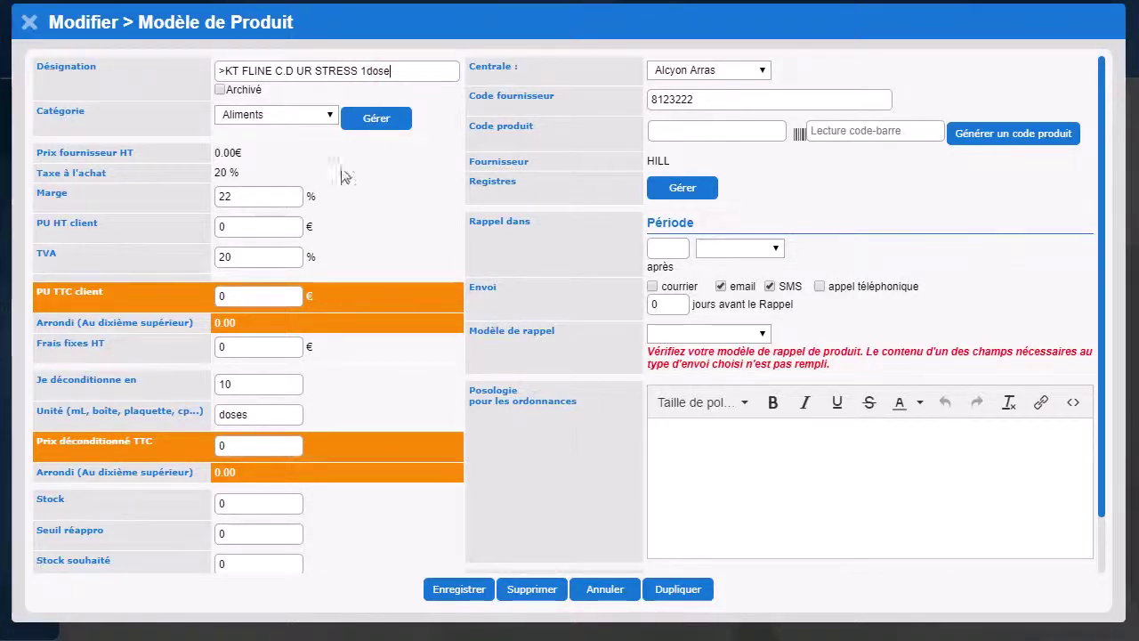
Change the unpacking unit to dose and set the product's stock to 4.
scroll(342, 403, down, 1)
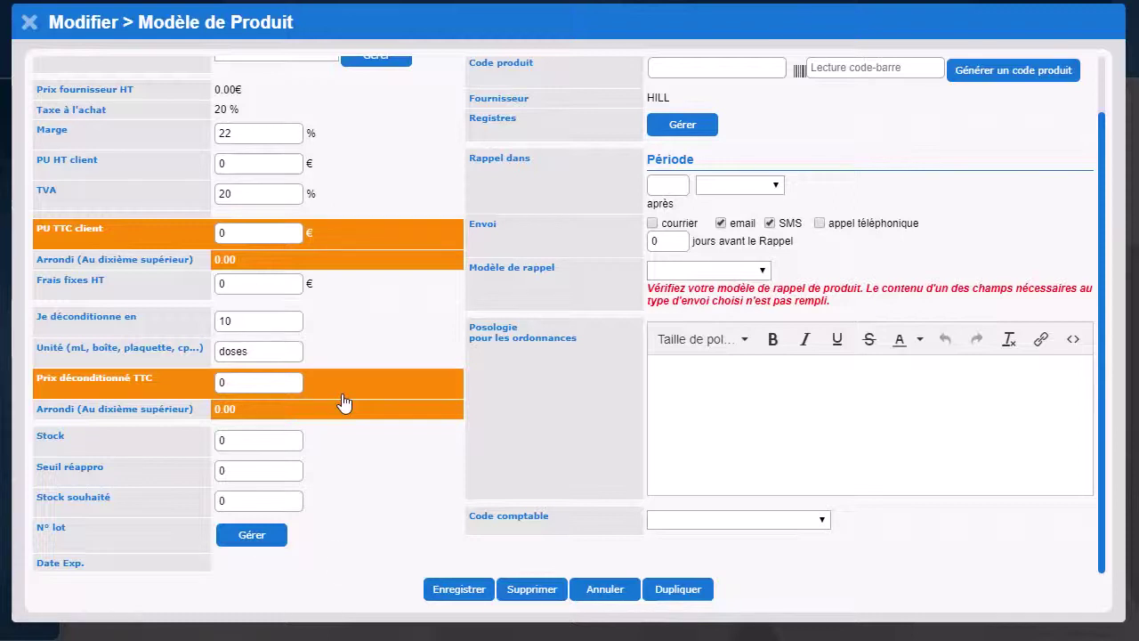
scroll(356, 516, up, 2)
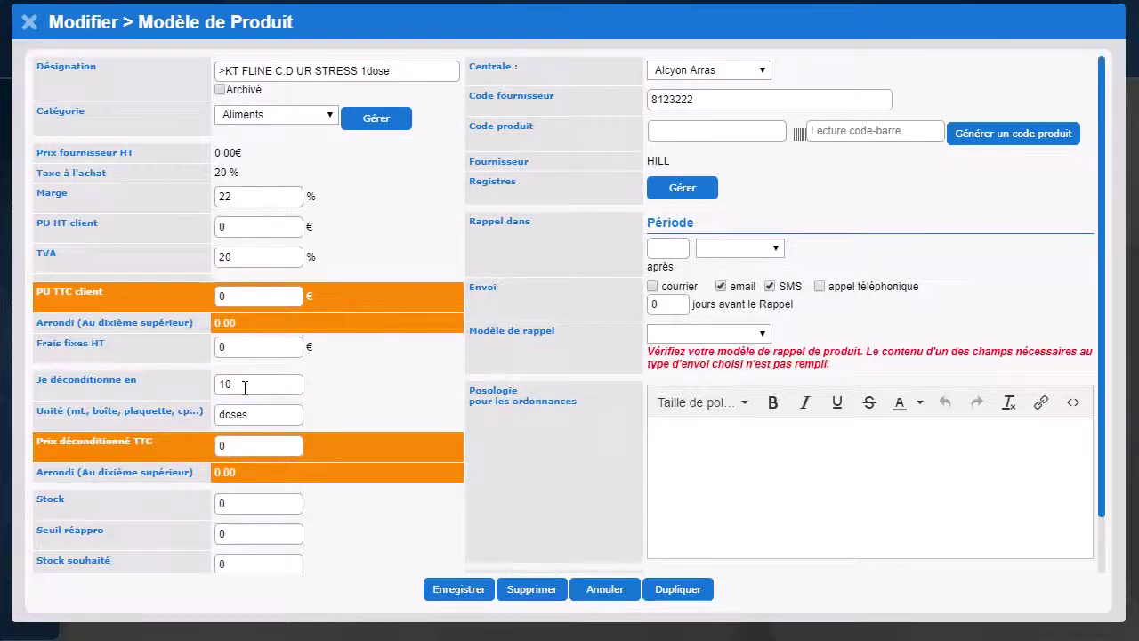
scroll(356, 494, down, 1)
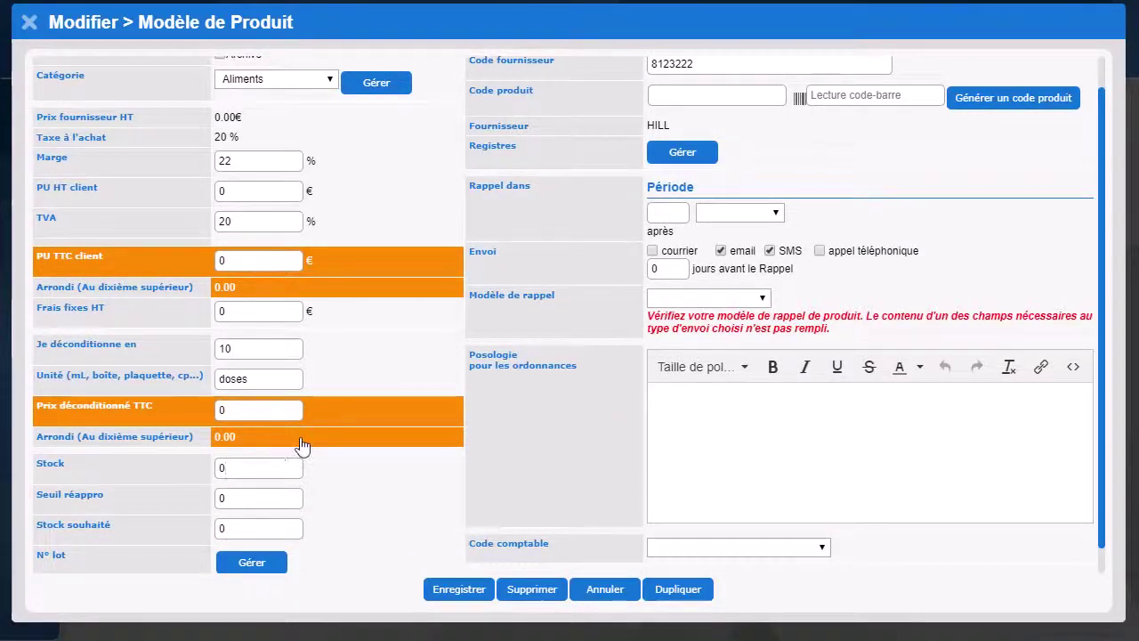
key(BackSpace)
click(228, 471)
text(4)
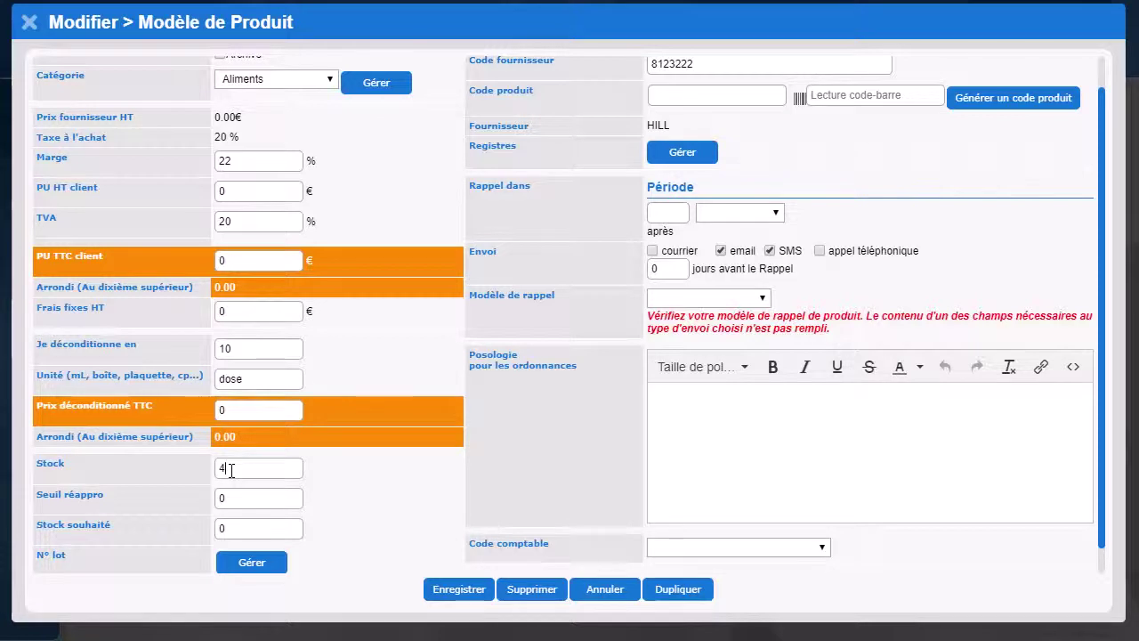
Set the reorder threshold (Seuil réappro) to 3 and the desired stock (Stock souhaité) to 10.
click(232, 507)
text(3)
click(339, 495)
scroll(356, 489, down, 1)
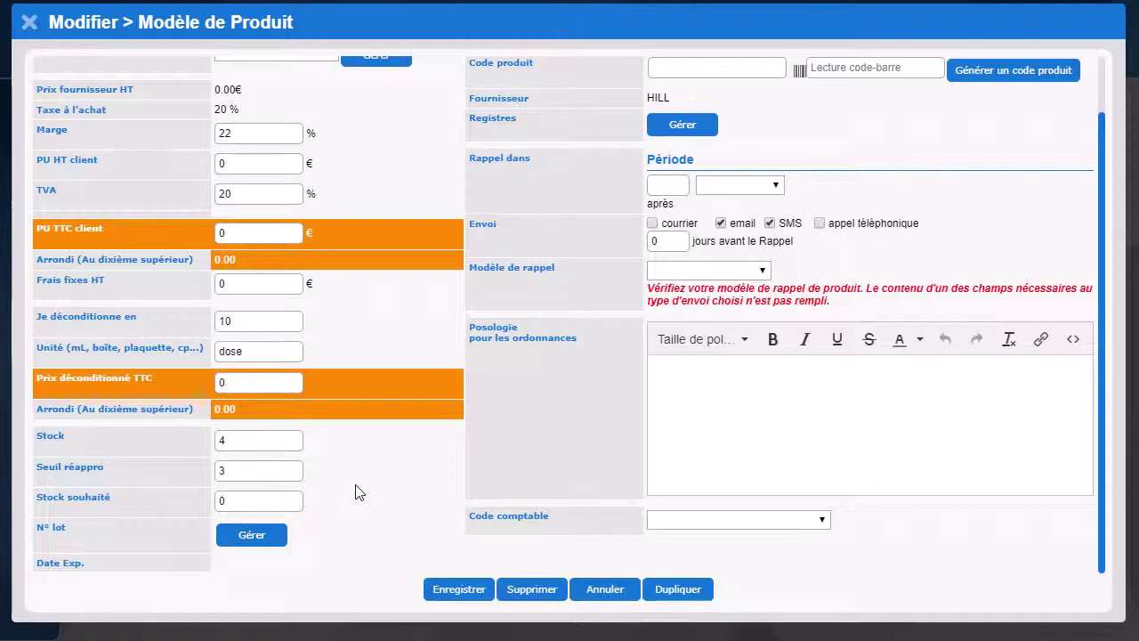
click(235, 504)
key(BackSpace)
text(10)
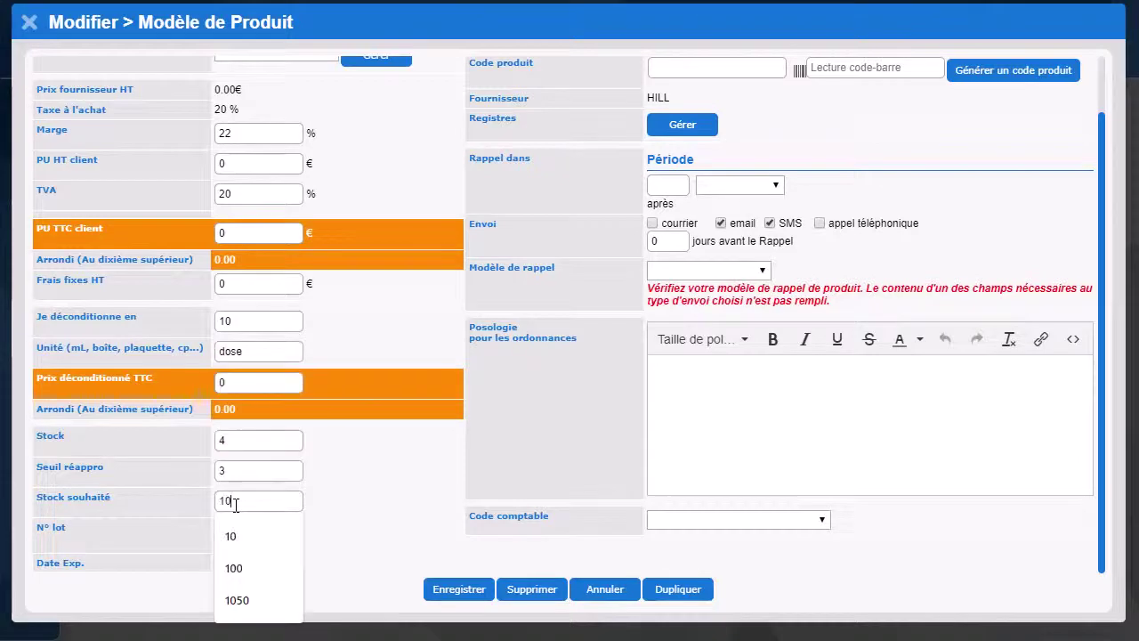
click(389, 505)
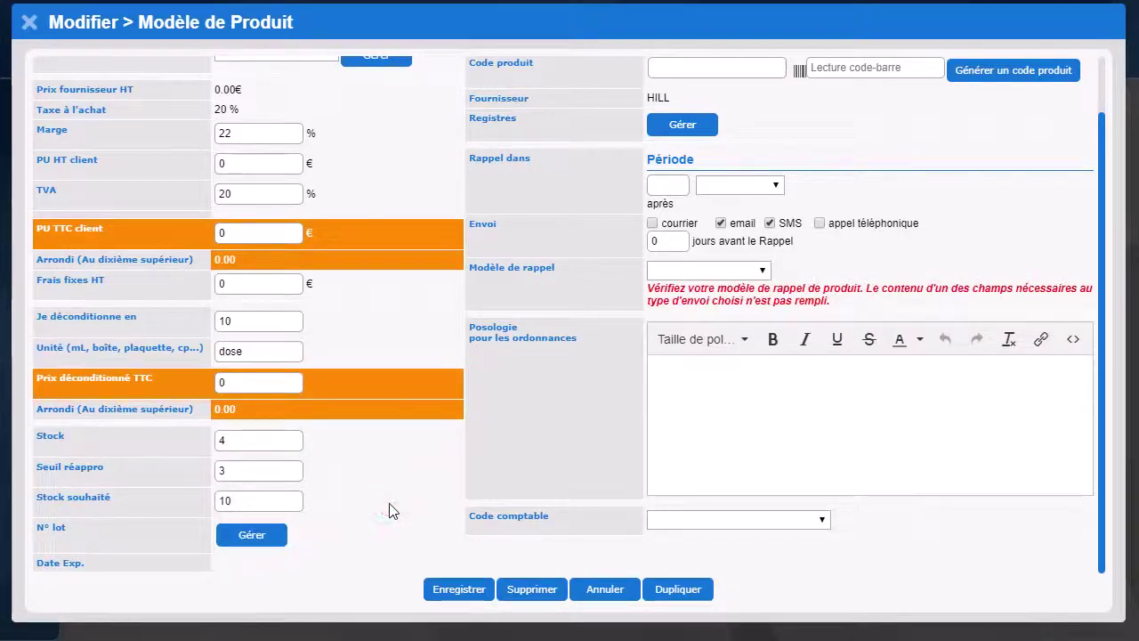
Check the product's barcode field and available registers, leave the registers unassigned, and save the product.
scroll(391, 507, up, 1)
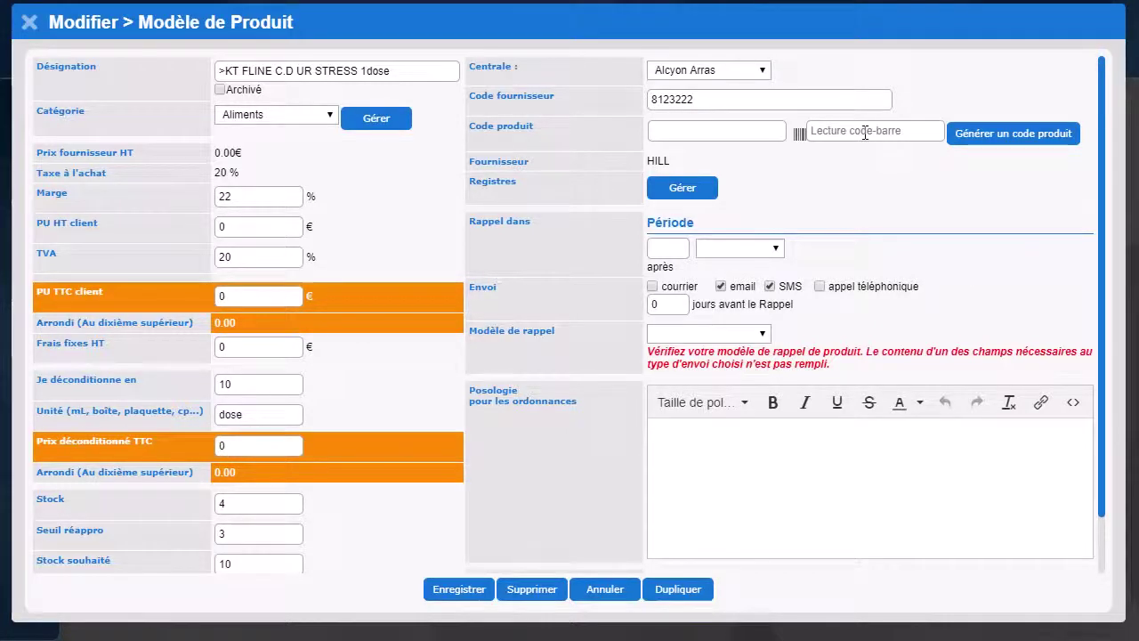
click(863, 130)
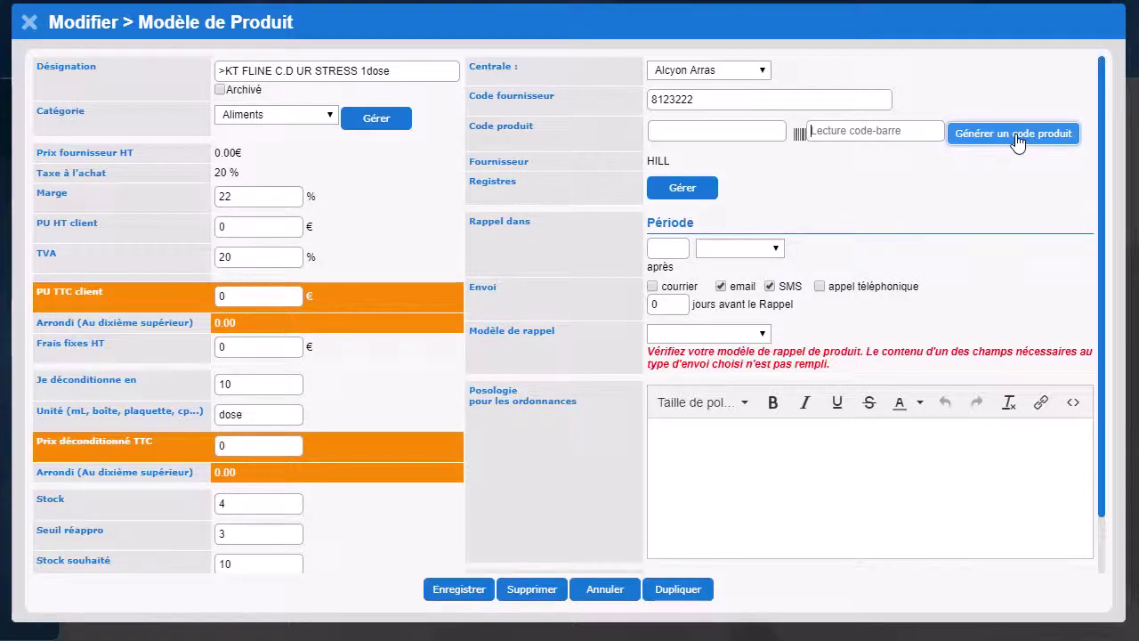
click(708, 189)
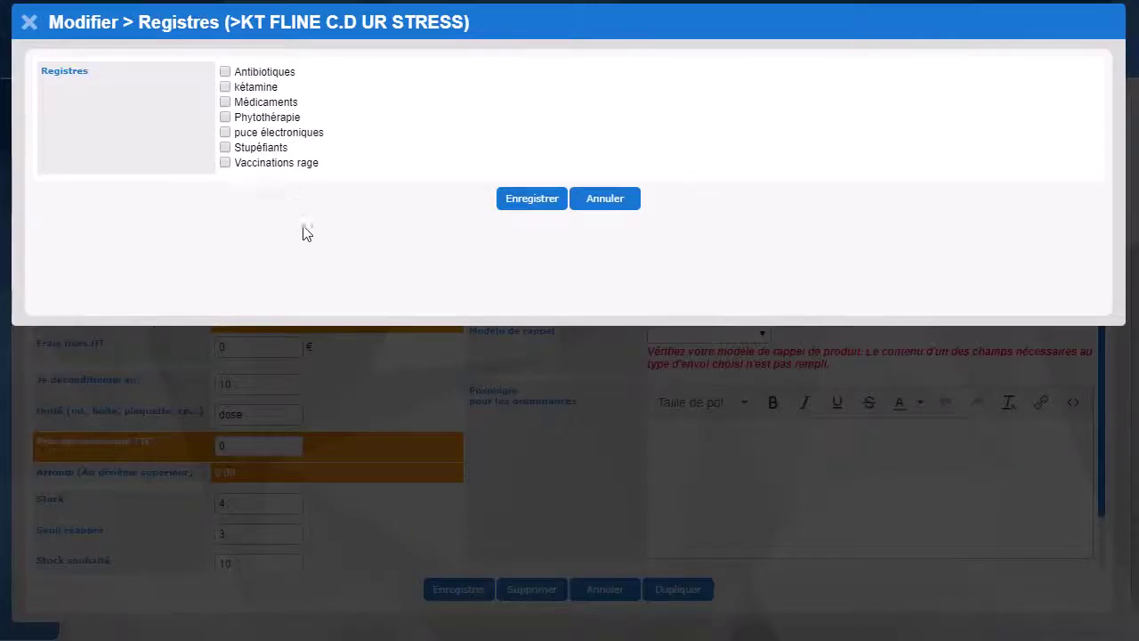
click(30, 23)
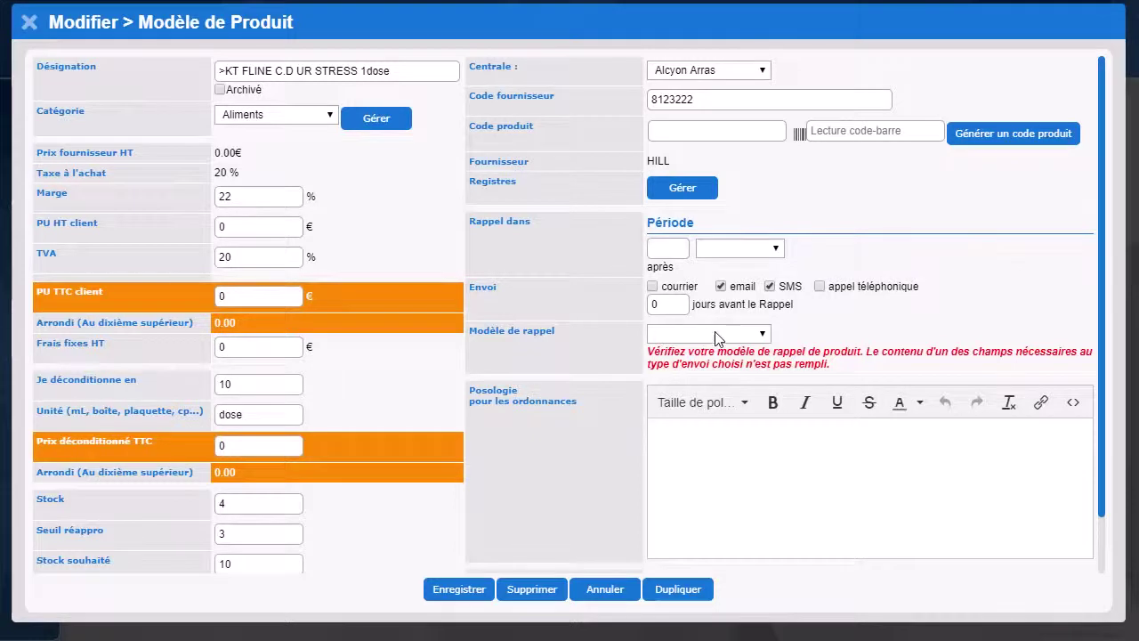
click(692, 435)
click(458, 598)
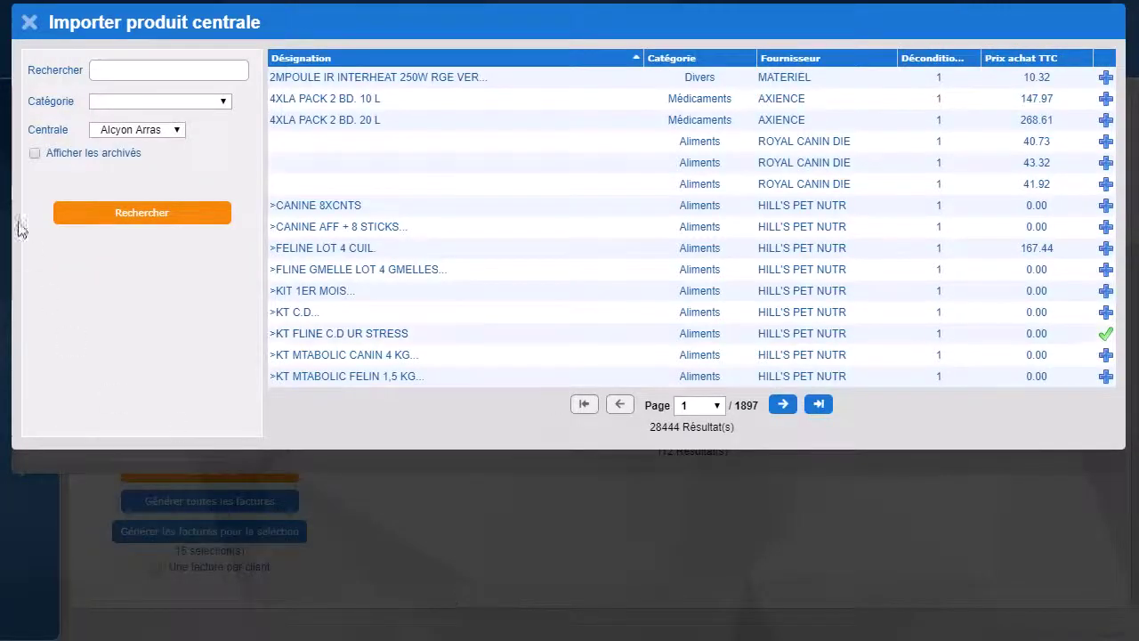
Leave the central product import and select both BRAVECTO CHIEN 2-4,5KG 2 CPS products in the product list for labels.
click(30, 21)
click(30, 22)
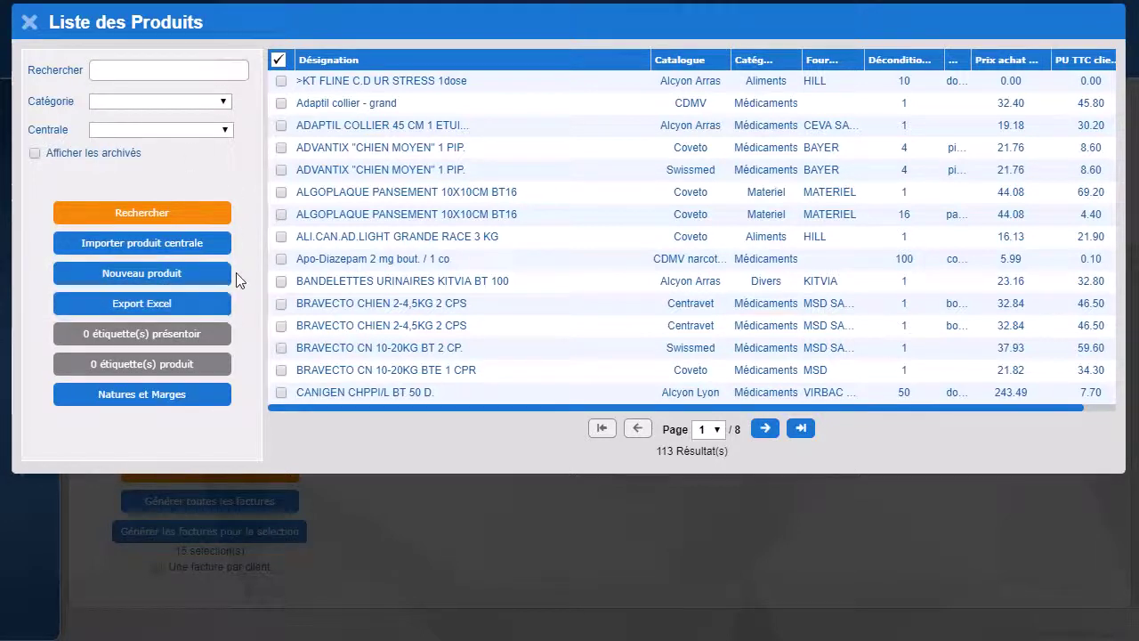
click(301, 262)
click(284, 299)
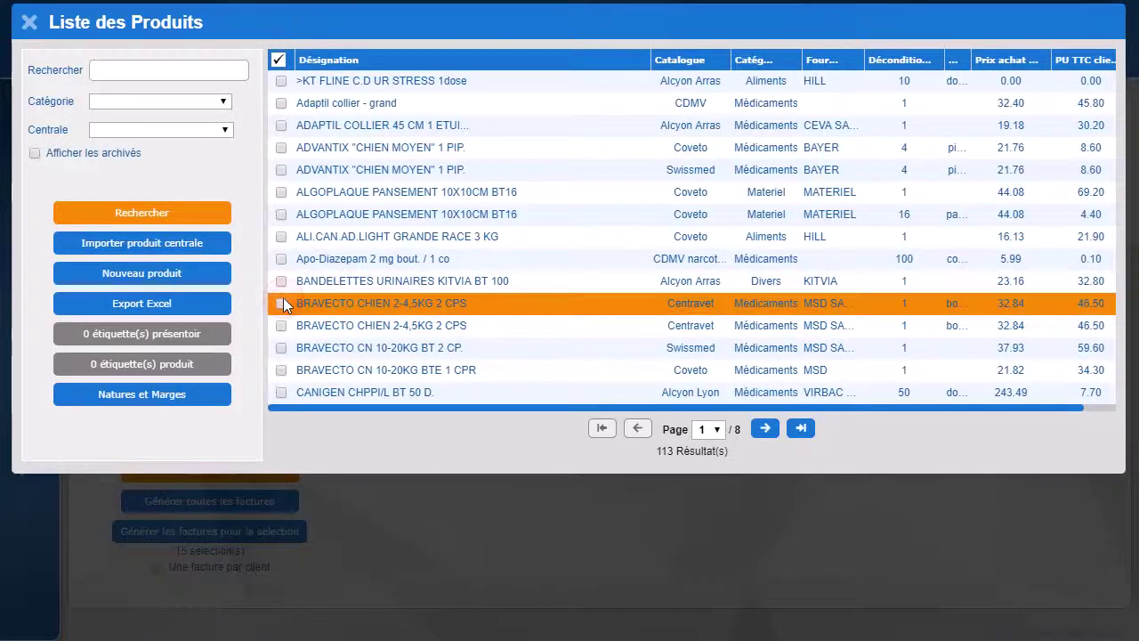
click(285, 303)
click(281, 326)
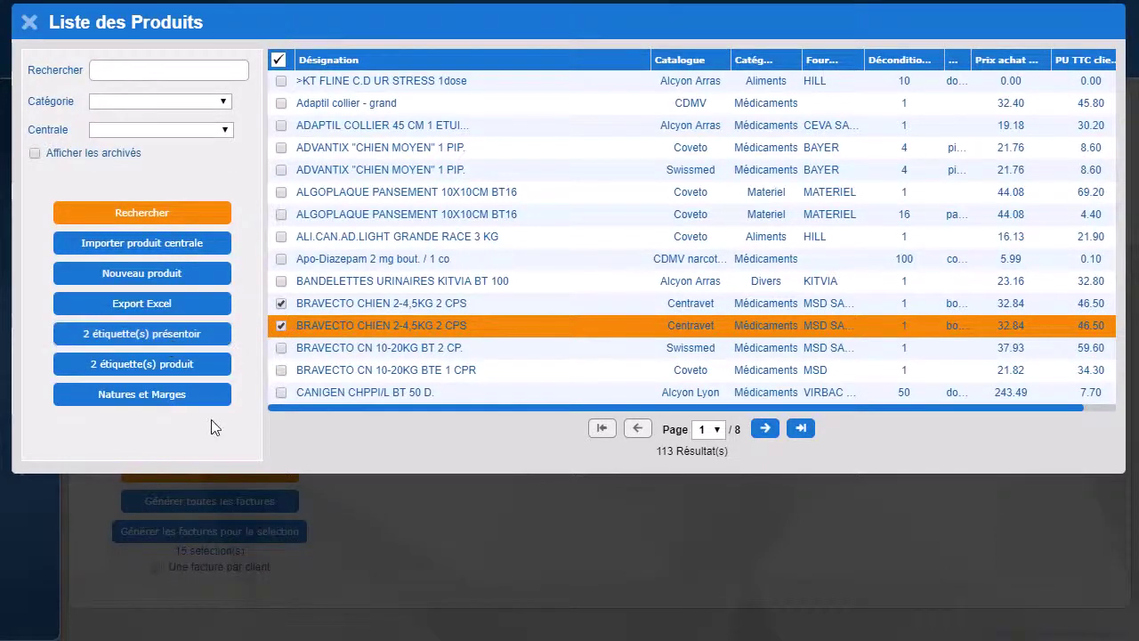
Review the default margins per product category, including Aliments and Phytothérapie, then close the margins and the product list.
click(104, 398)
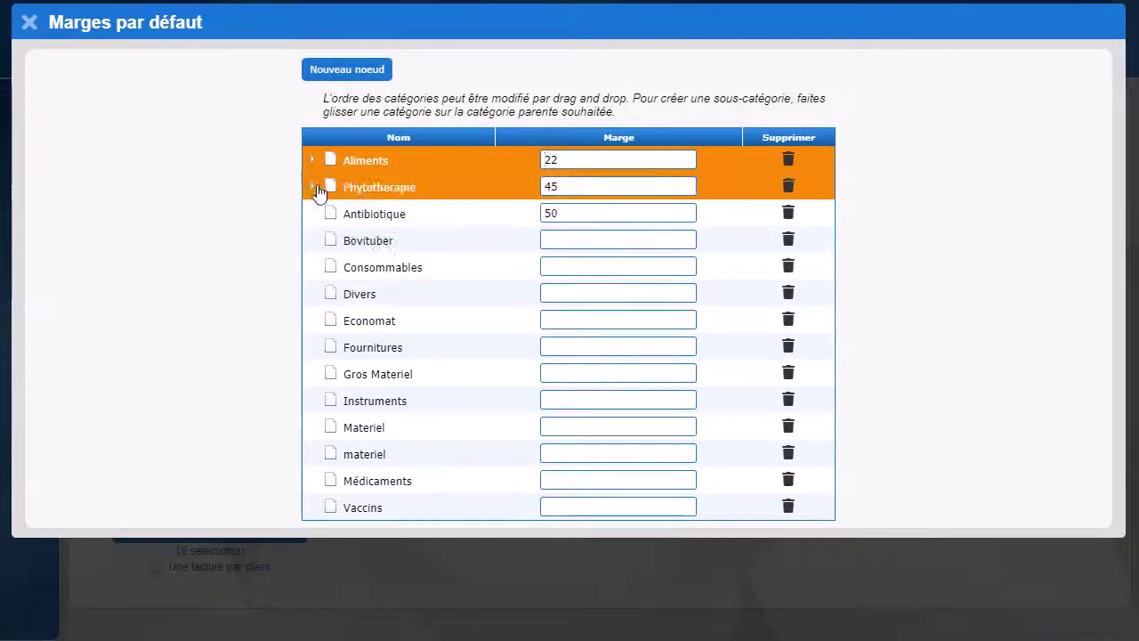
mouse_move(410, 292)
mouse_down()
mouse_move(420, 236)
mouse_move(395, 201)
mouse_move(415, 289)
mouse_up()
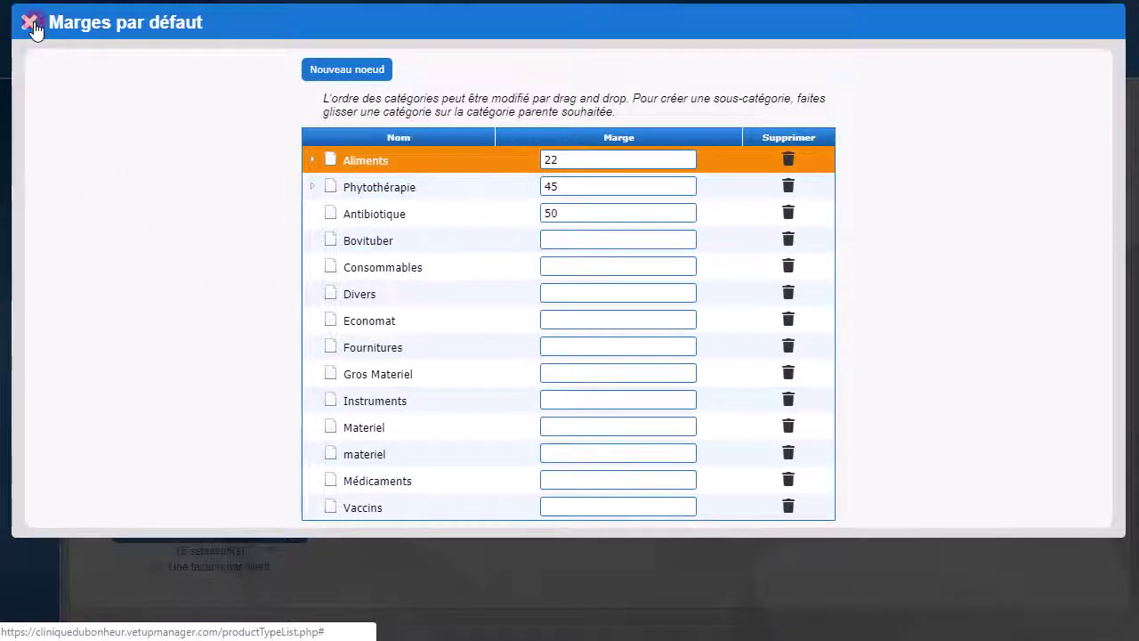
click(30, 25)
click(30, 24)
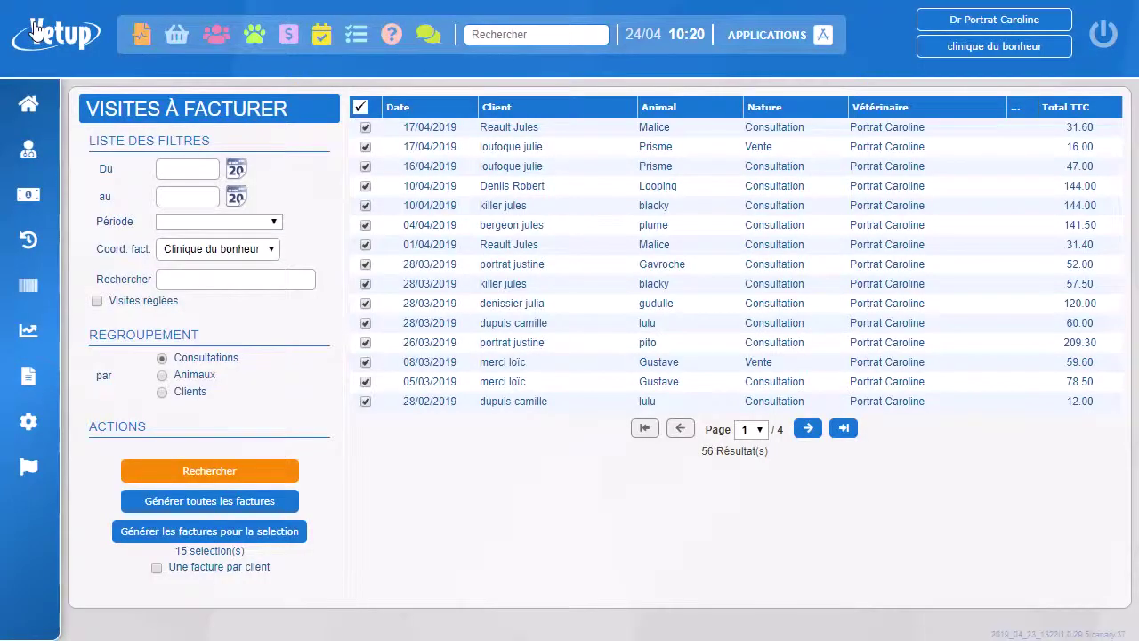
Look through the catalogue's packs and examine the acts and products in the sterilisation chatte pack, then close them.
mouse_move(31, 238)
click(93, 288)
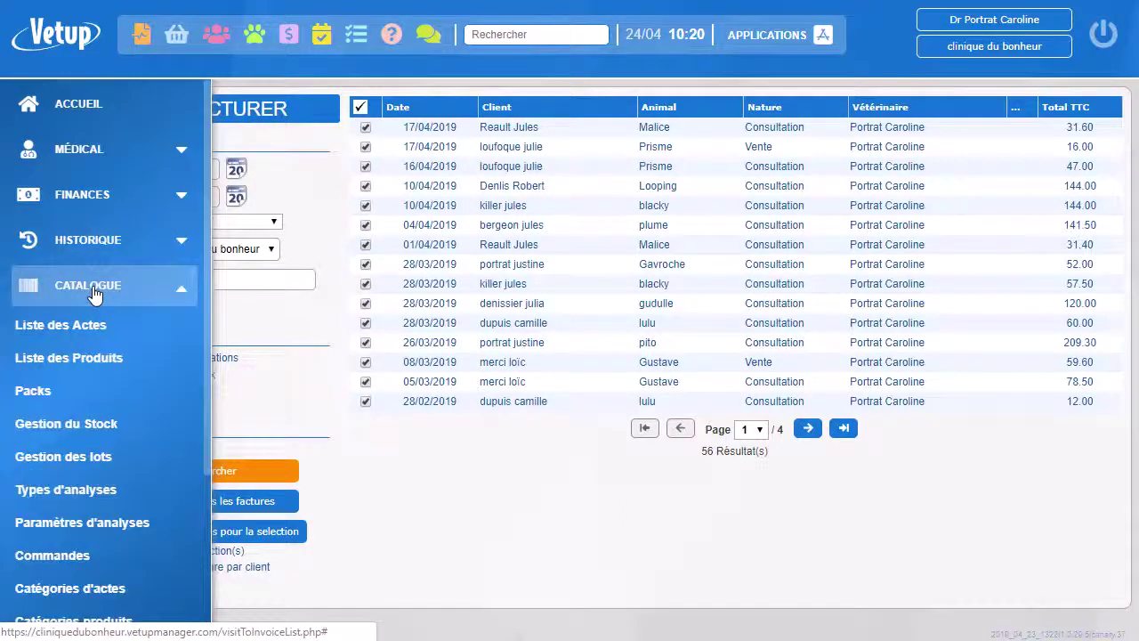
click(32, 391)
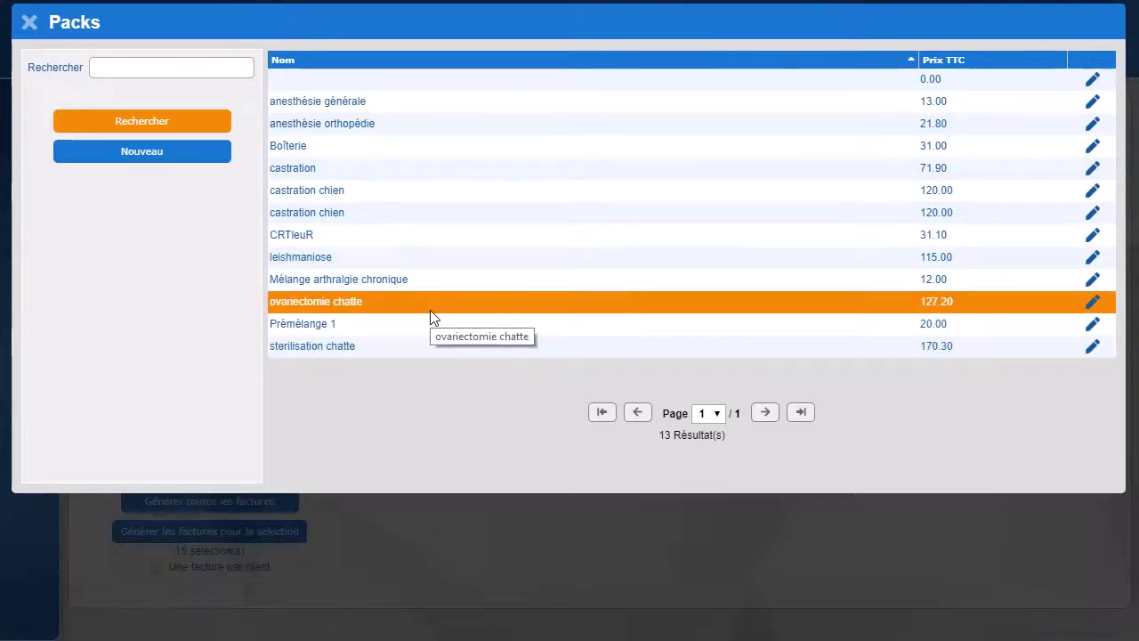
click(419, 345)
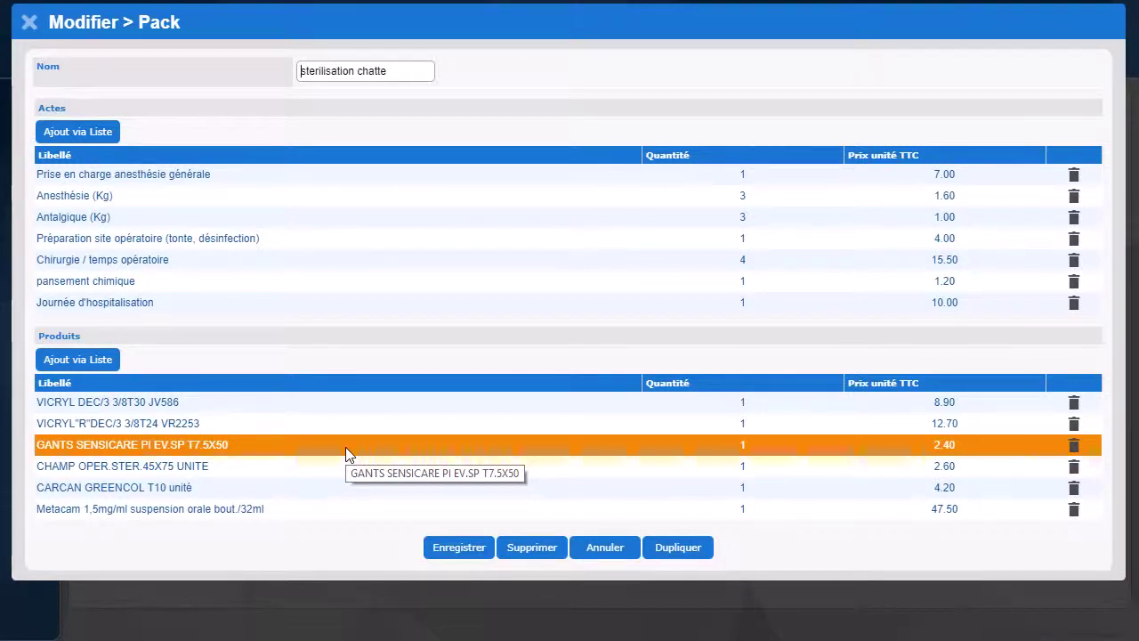
click(28, 25)
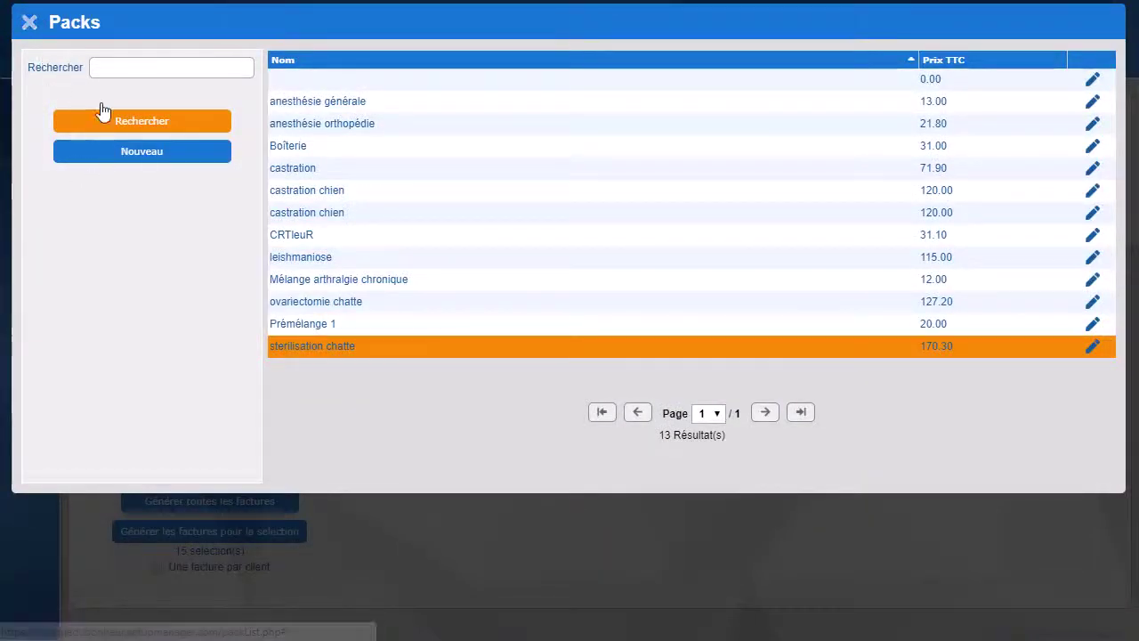
click(31, 25)
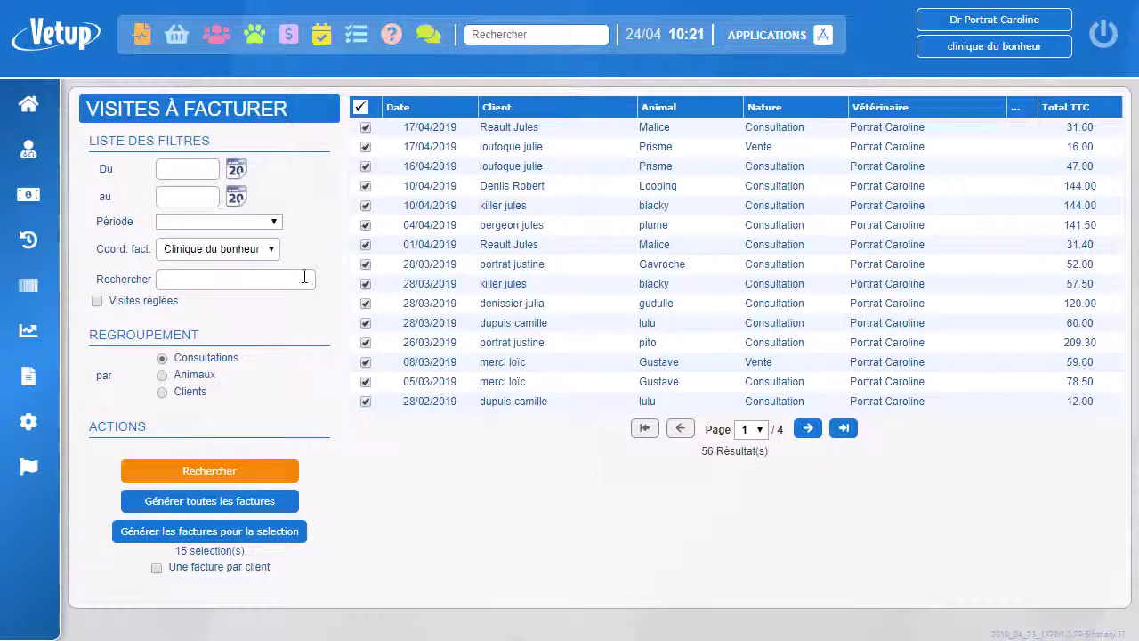
Examine the stock management list, filter it to products needing reordering, remove the filter and close the list.
click(108, 287)
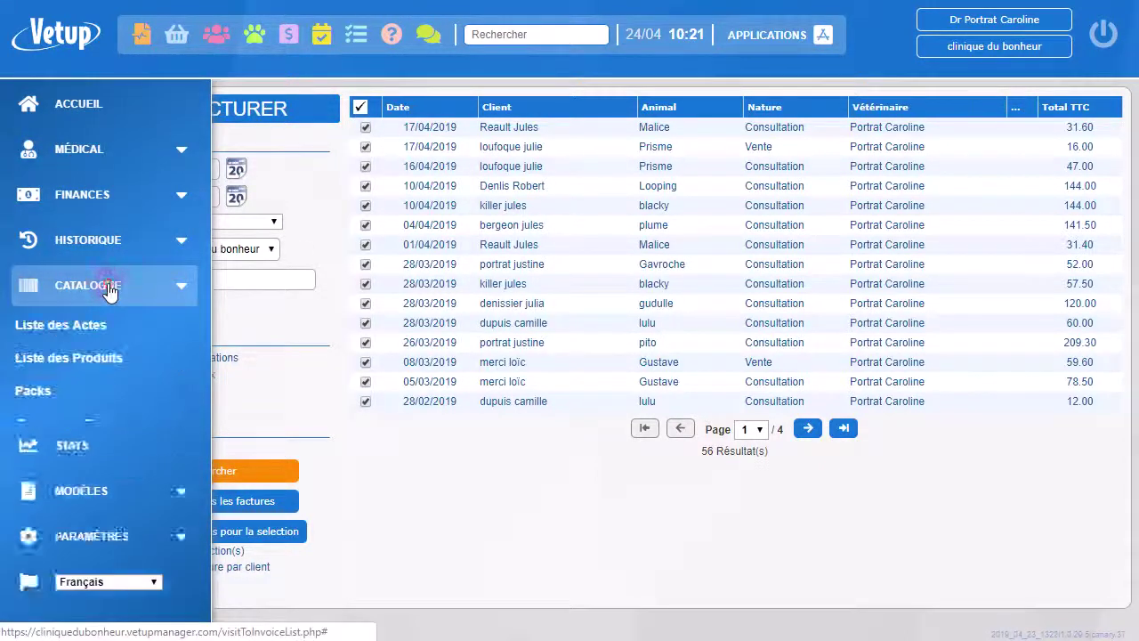
scroll(142, 490, down, 2)
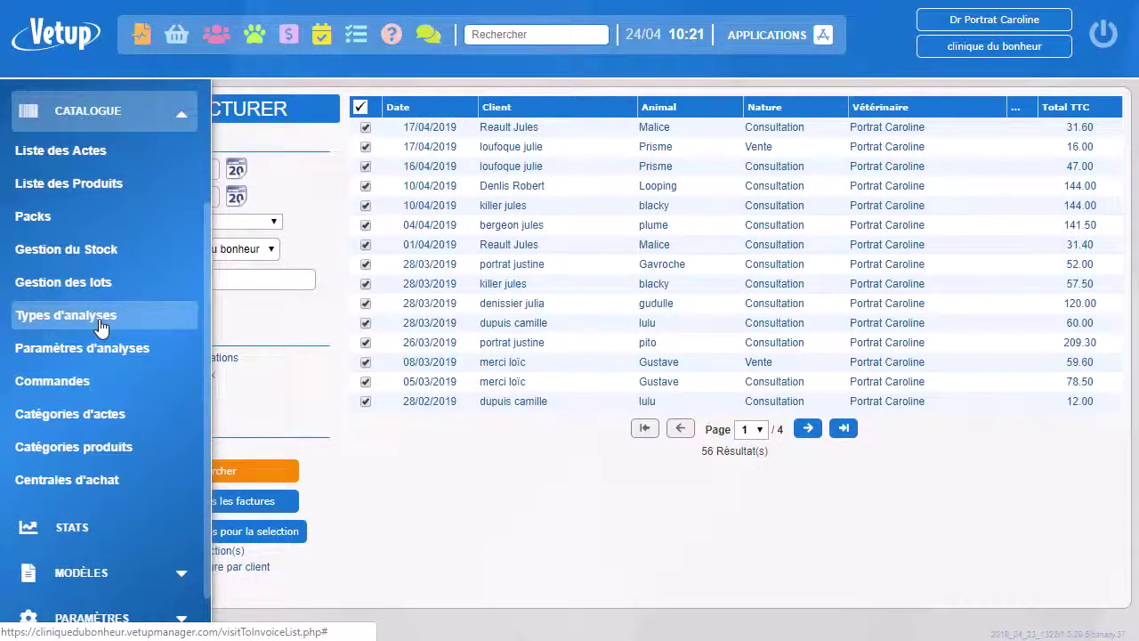
click(78, 260)
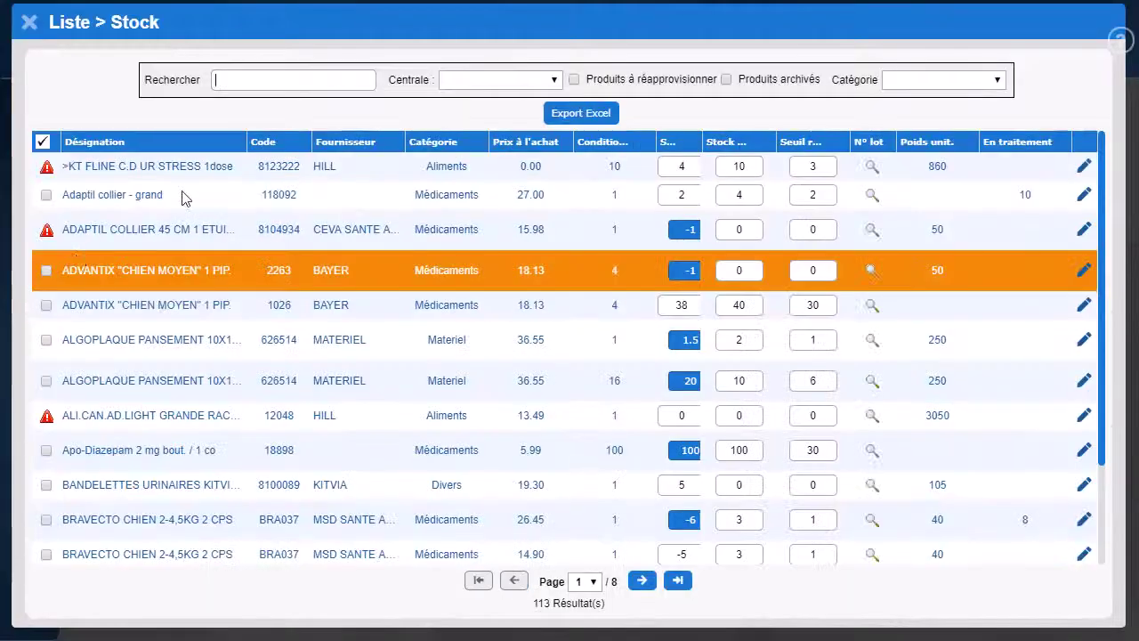
scroll(735, 374, down, 2)
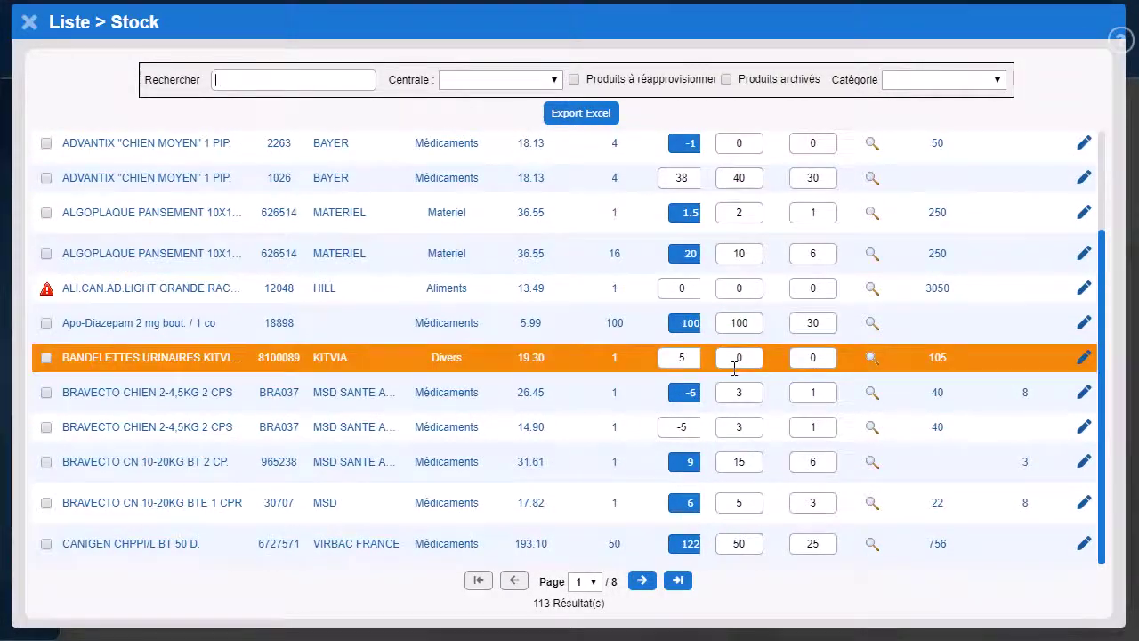
scroll(735, 369, up, 2)
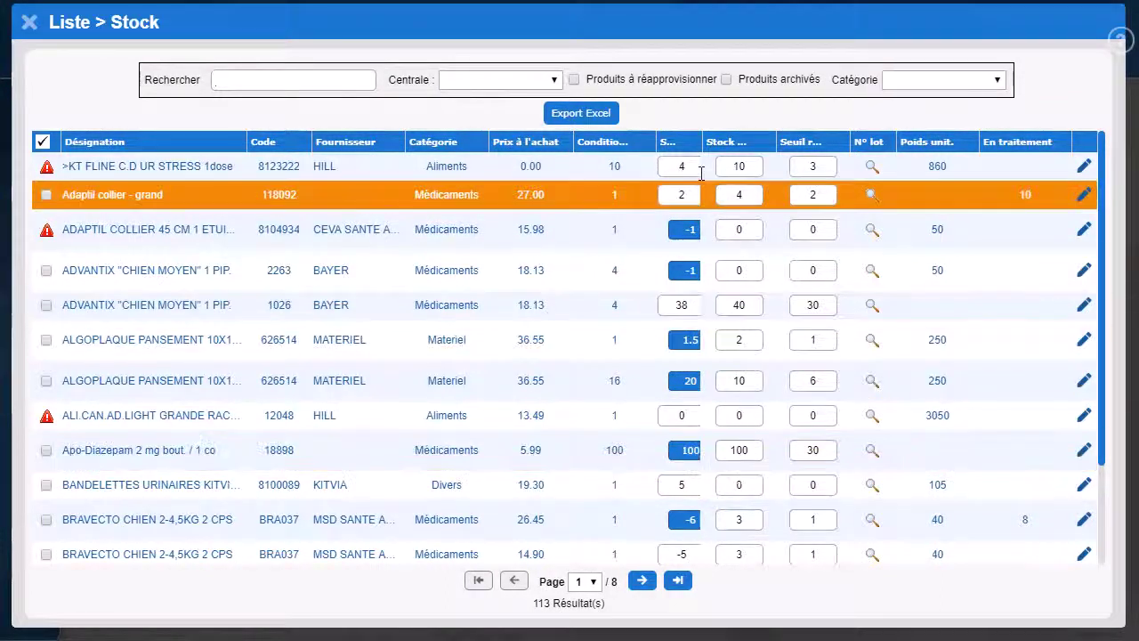
click(573, 80)
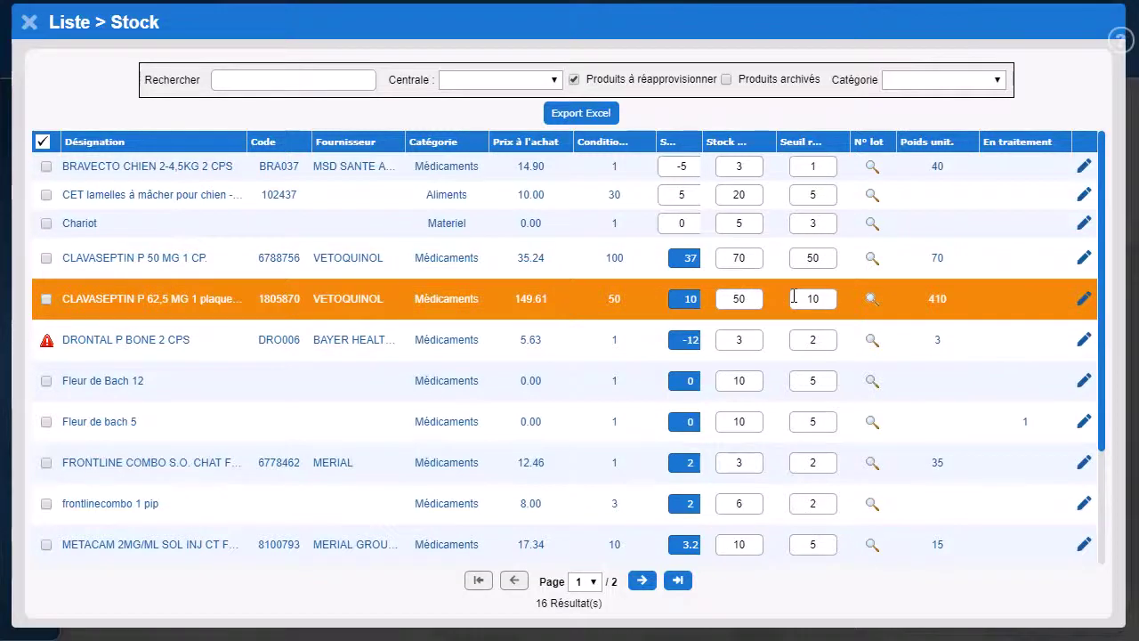
click(574, 79)
click(574, 79)
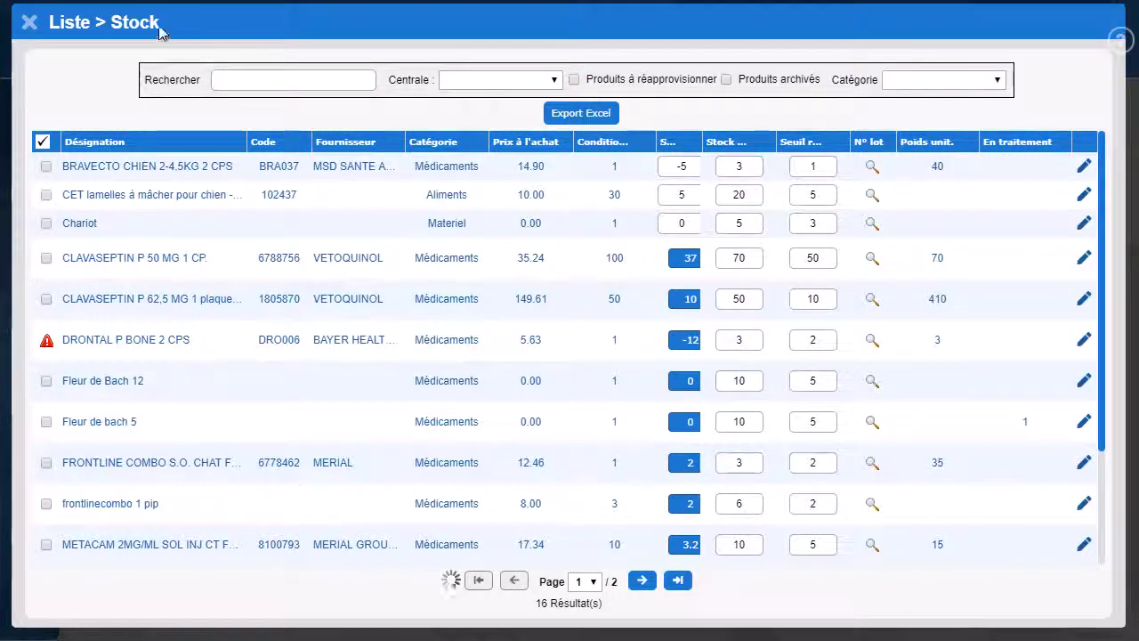
click(31, 24)
Check the catalogue's lot management for product lots by expiry date, then close it.
mouse_move(84, 291)
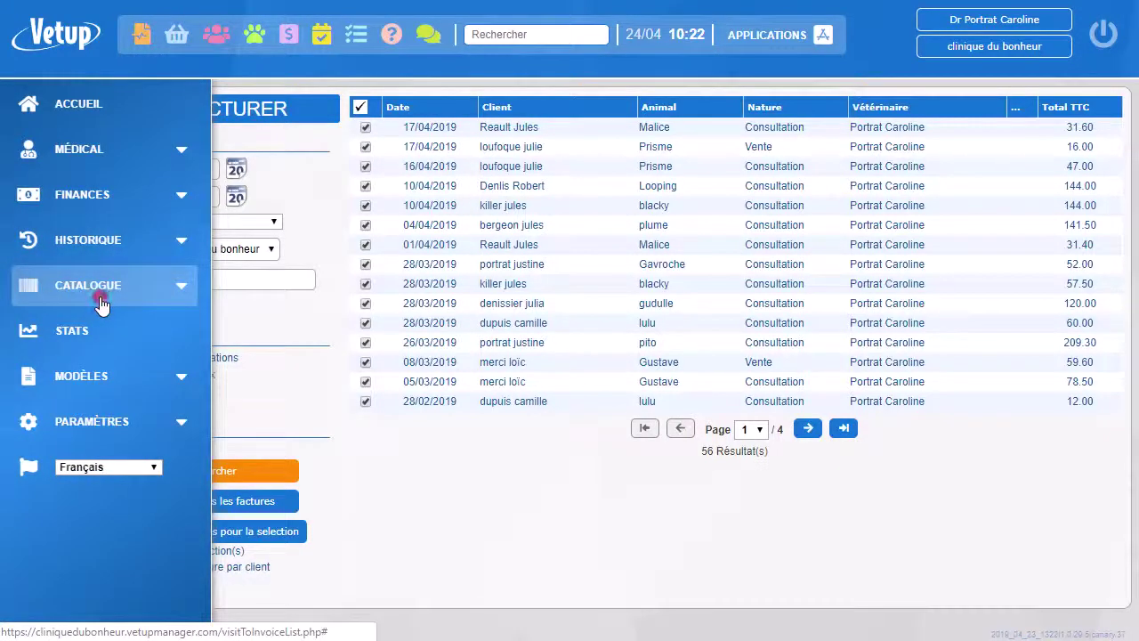
click(101, 304)
click(90, 458)
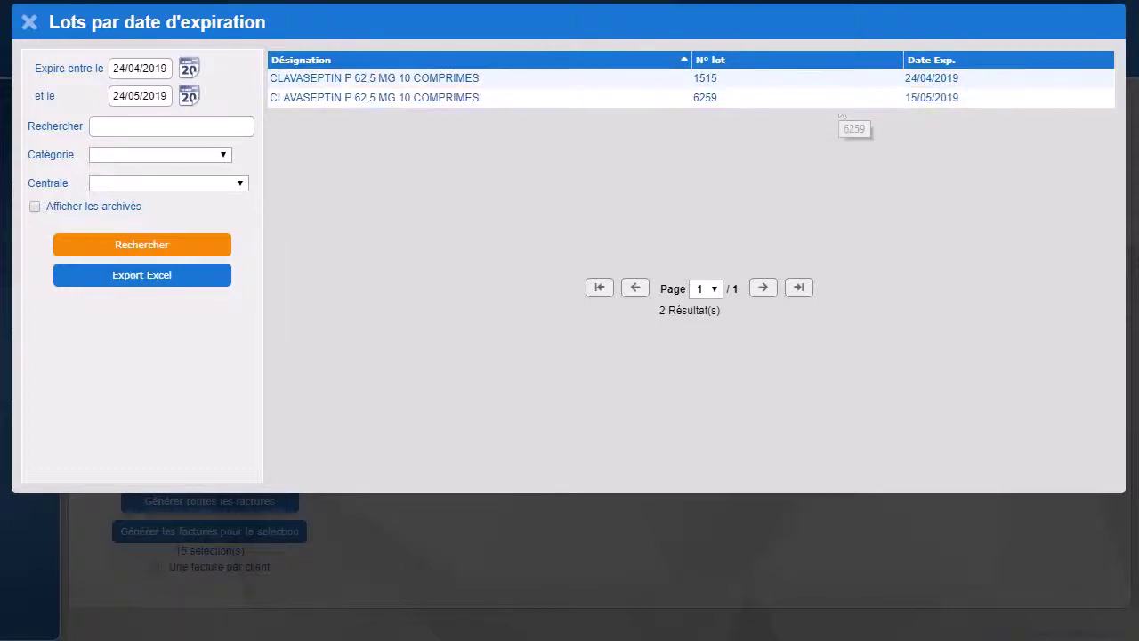
click(28, 27)
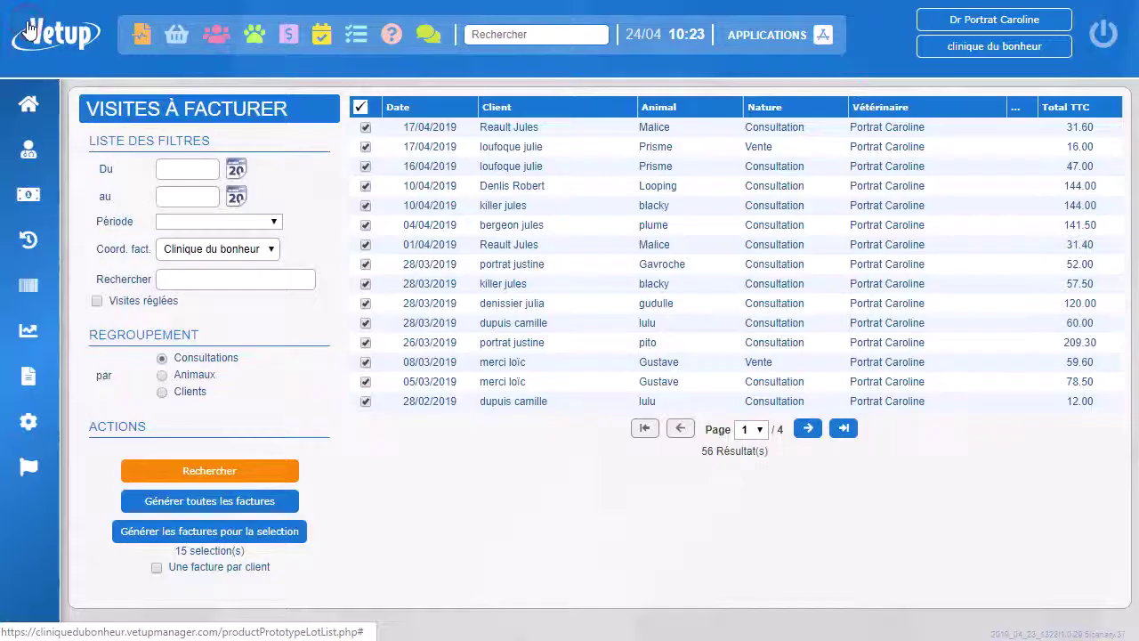
Start a new order in the catalogue's Commandes section and enter the day's date as its number.
mouse_move(73, 321)
click(94, 293)
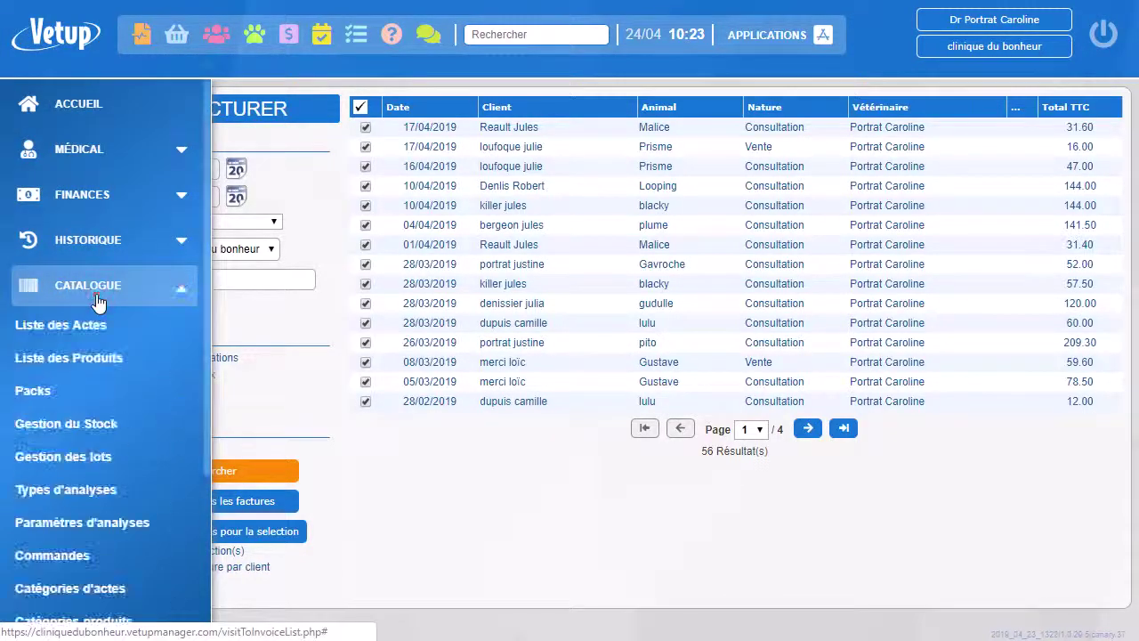
scroll(98, 303, down, 2)
scroll(98, 302, down, 2)
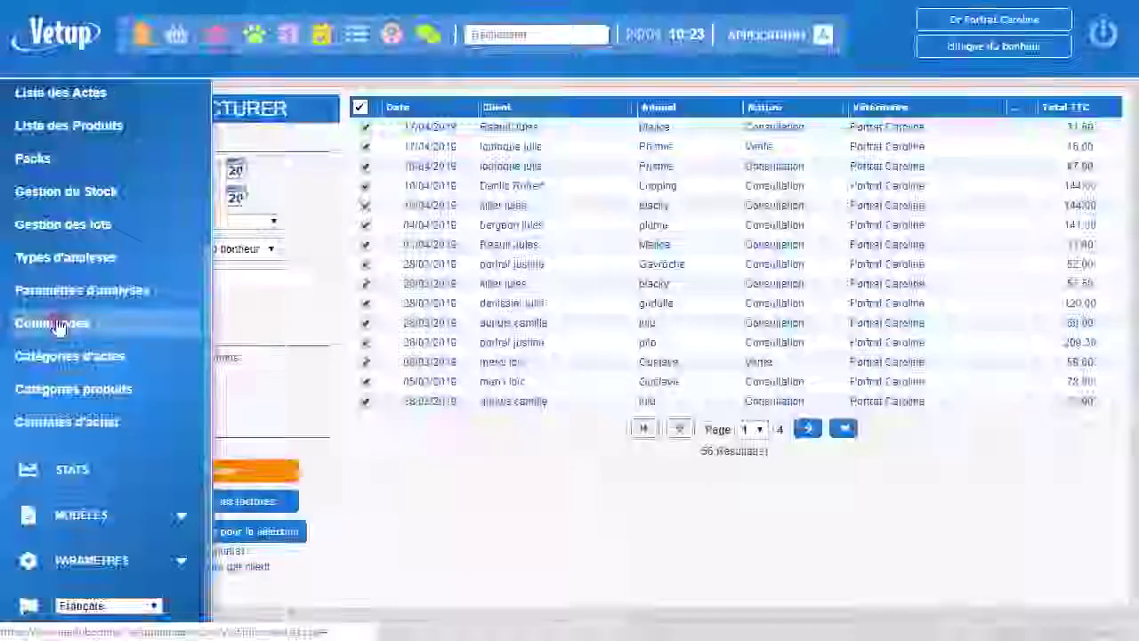
click(55, 324)
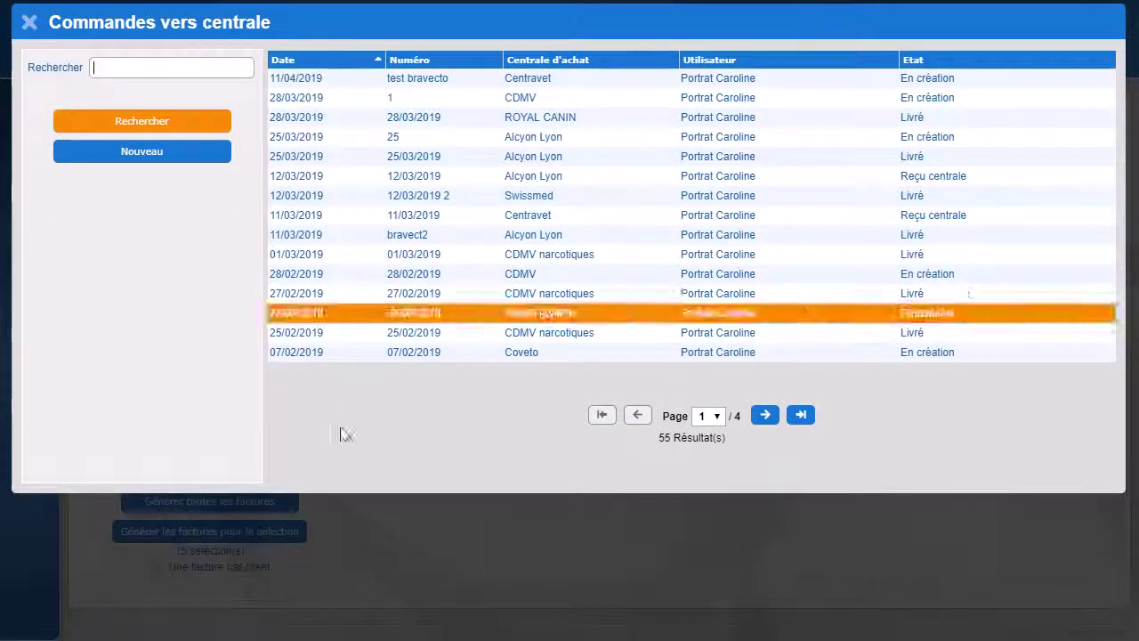
click(172, 153)
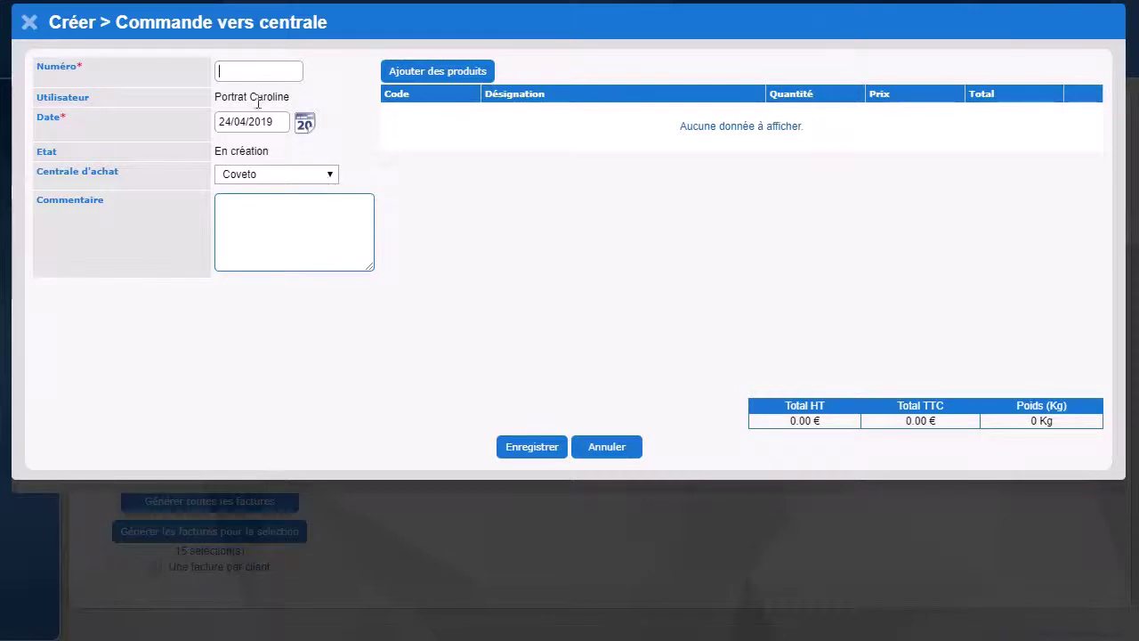
text(24)
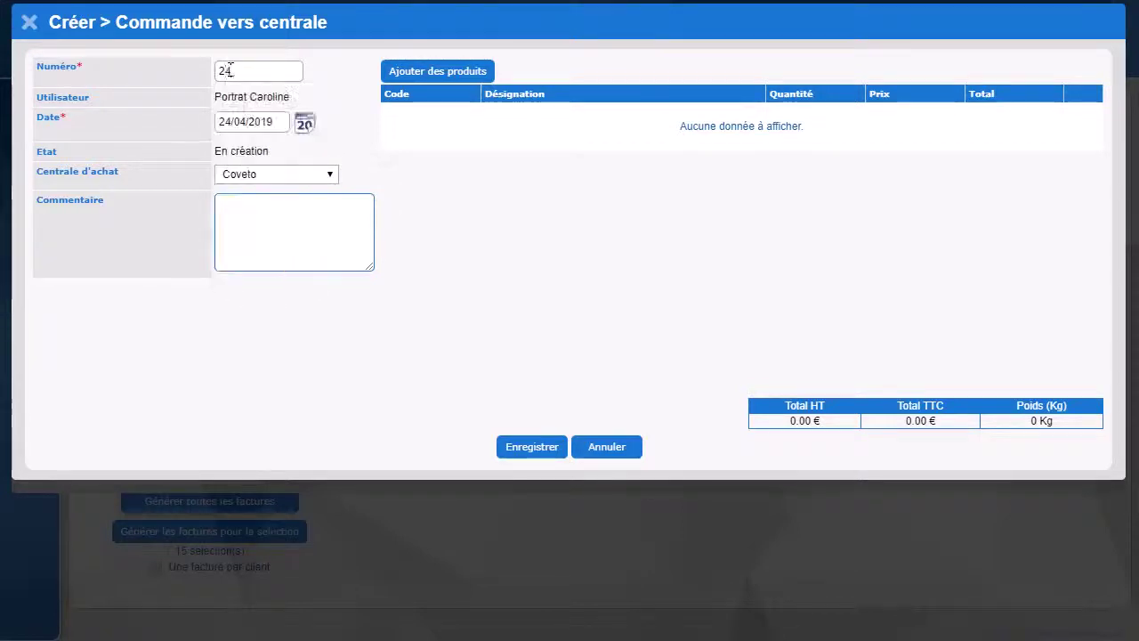
text(/04/2019)
Add CARCAN GREENCOL T10 unité and the first-listed ALGOPLAQUE PANSEMENT product from the Coveto stock list to the order.
click(438, 73)
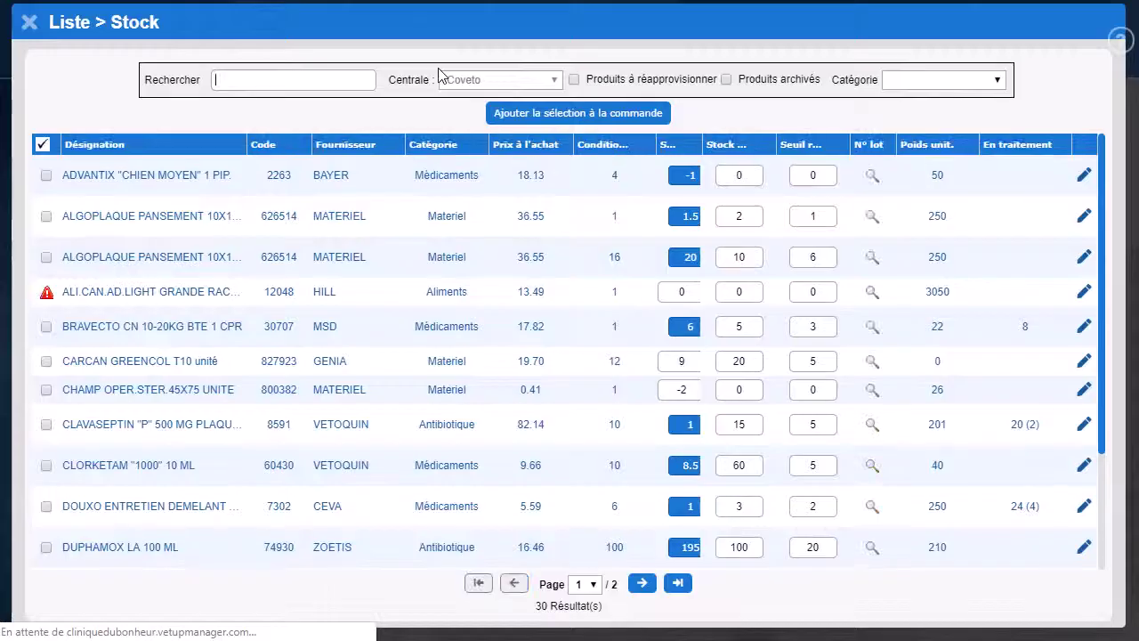
click(575, 80)
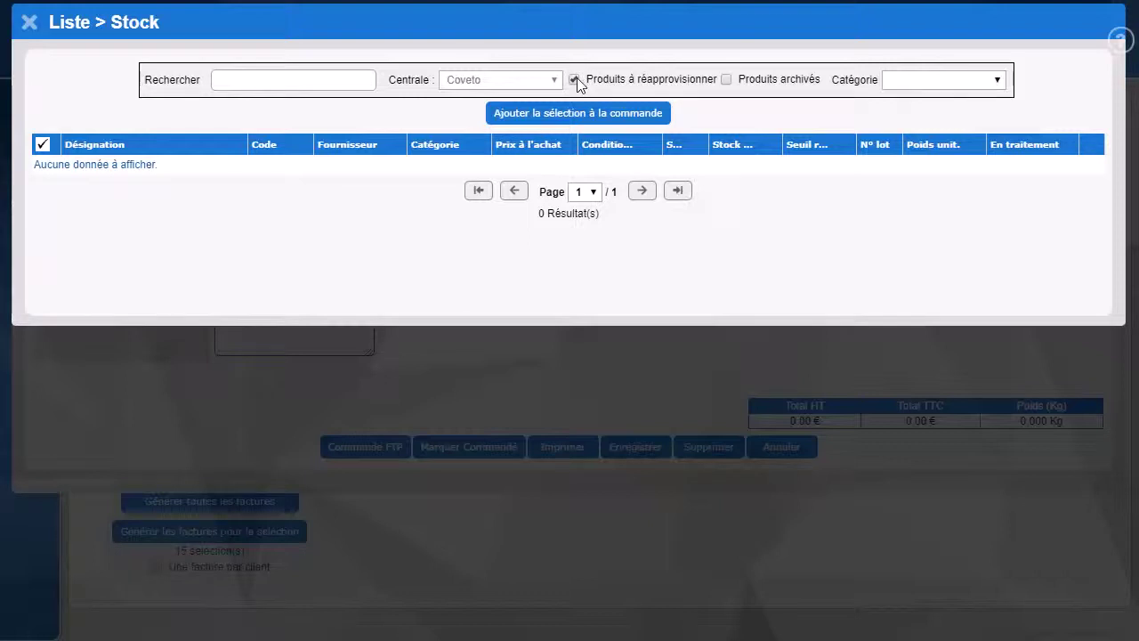
click(575, 80)
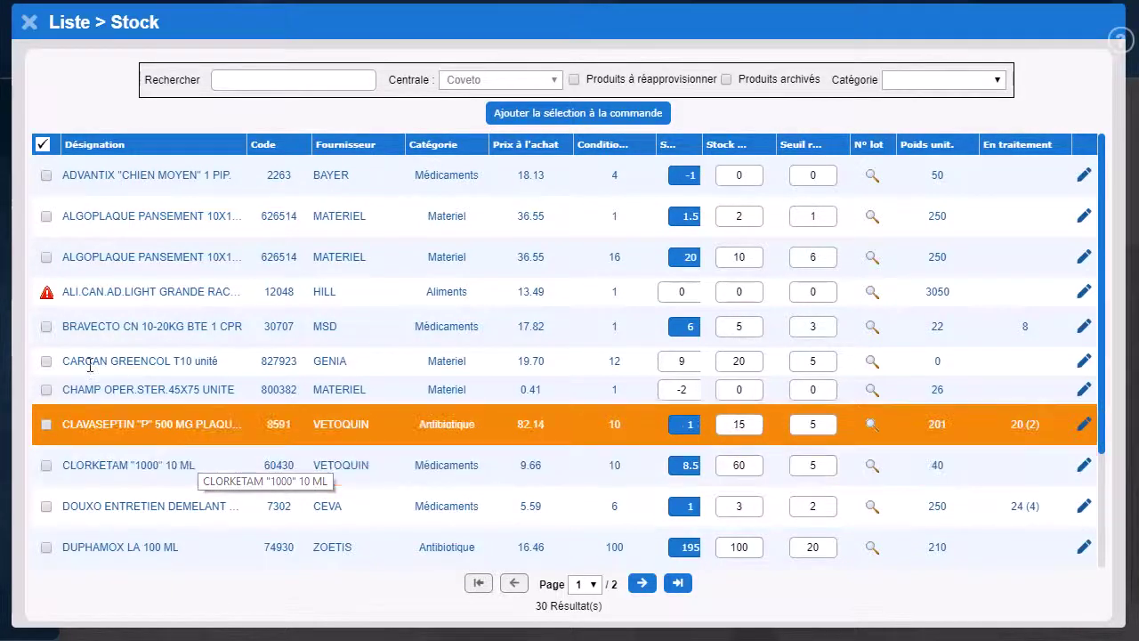
click(46, 360)
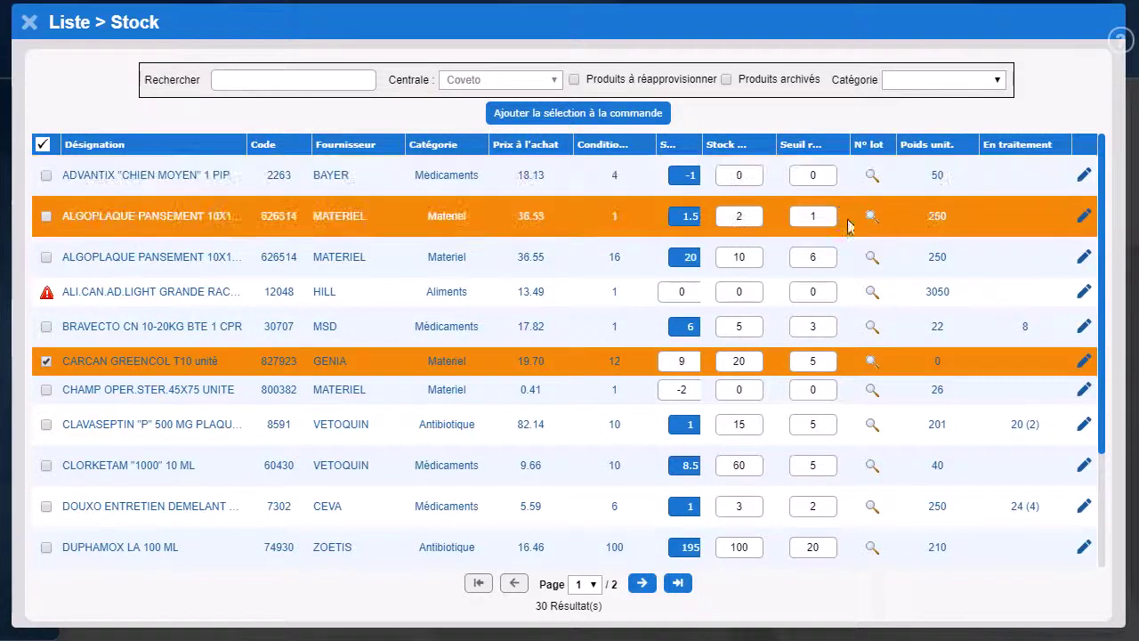
click(45, 217)
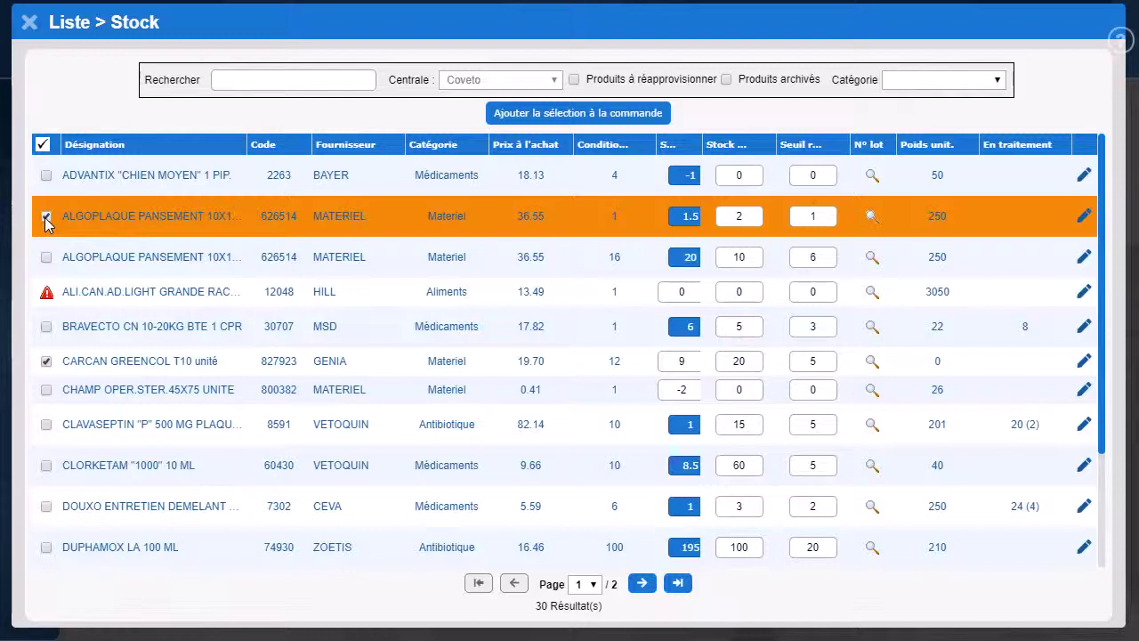
click(577, 113)
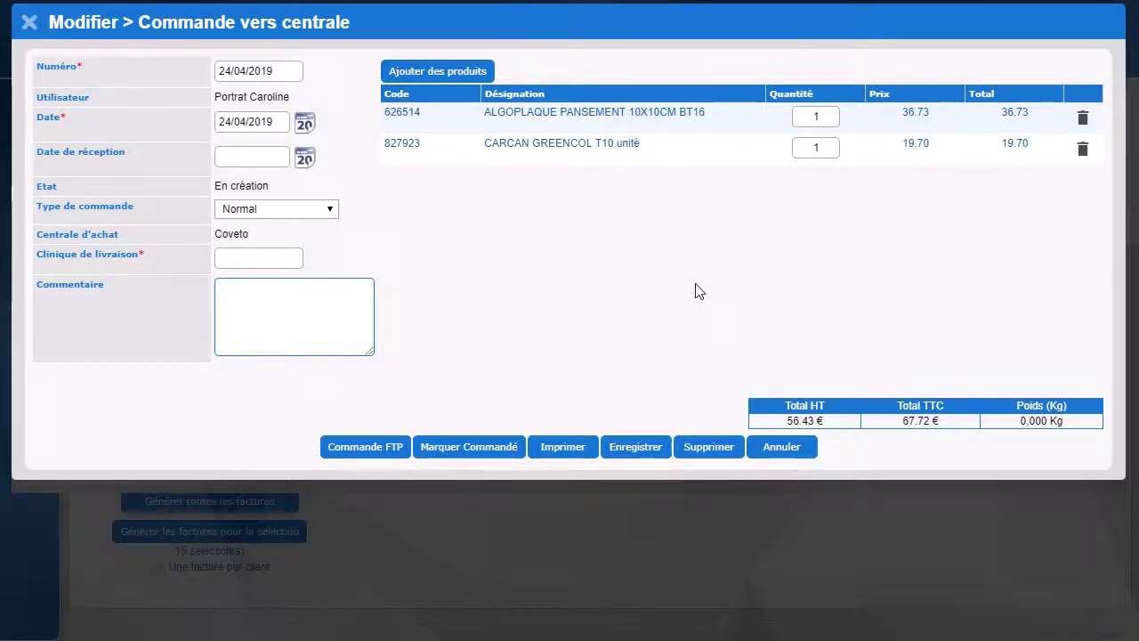
Enter a comment saying the carcan is for a named client and paid, and try to mark the order as ordered.
click(816, 113)
click(294, 307)
text(carcan o)
text(our Mme Dubois payé)
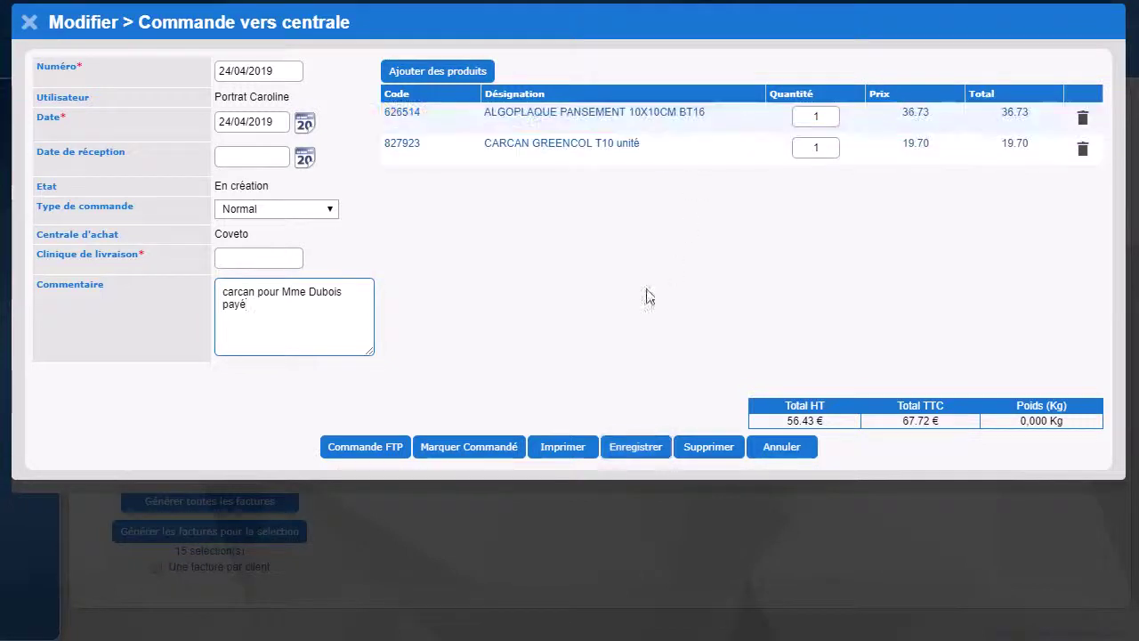
click(477, 454)
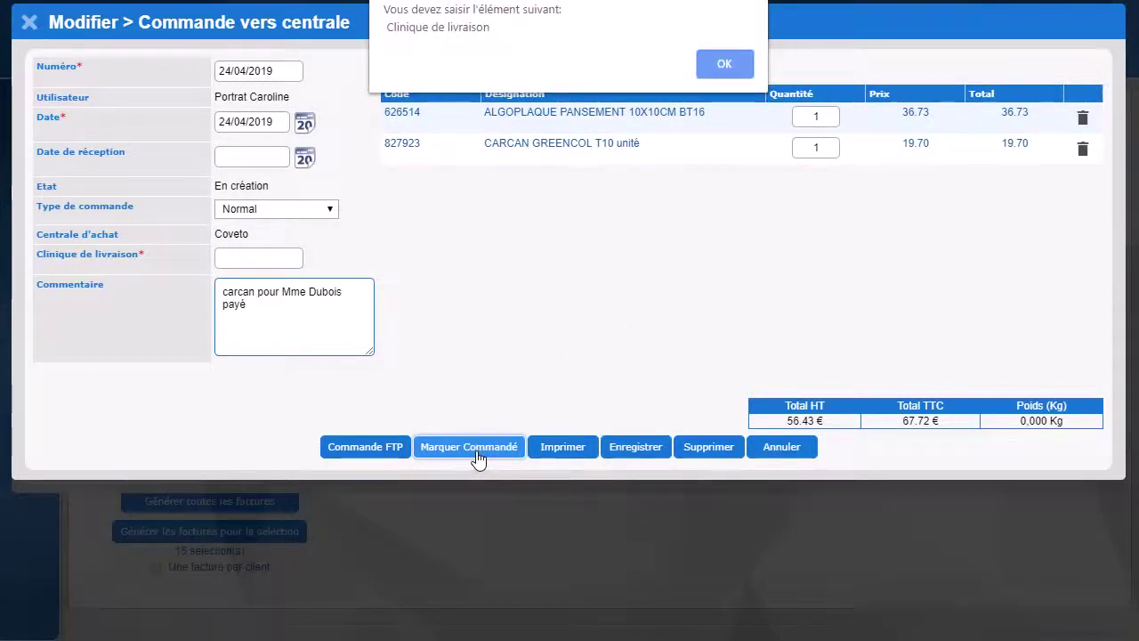
click(723, 63)
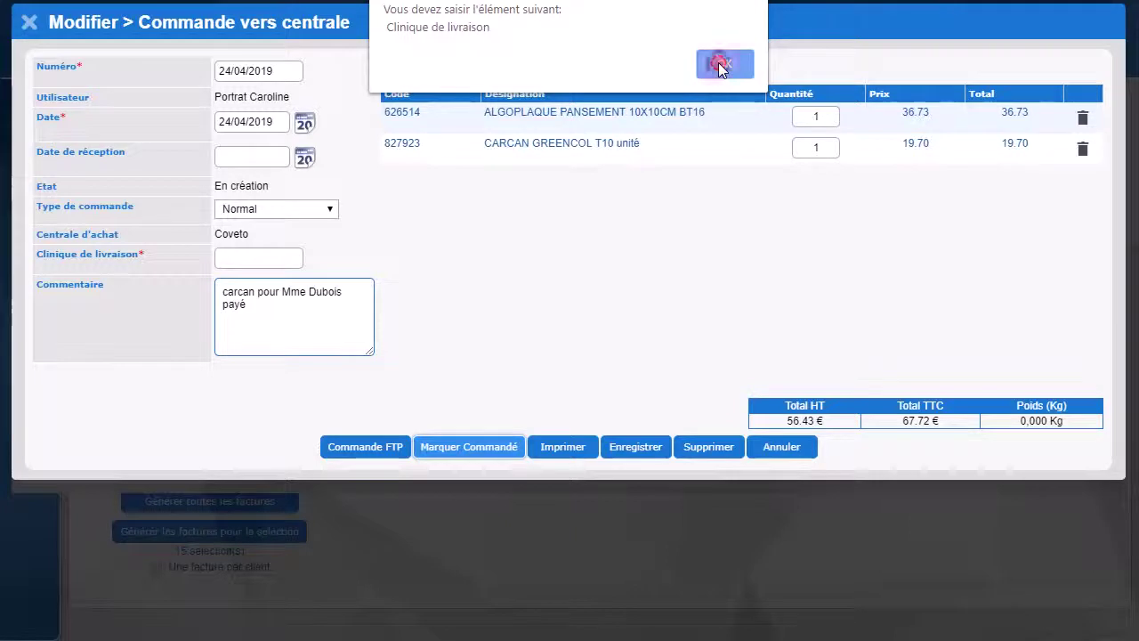
Set the order's delivery clinic to 1, mark it as ordered, and close the order and the orders list.
click(242, 259)
text(1)
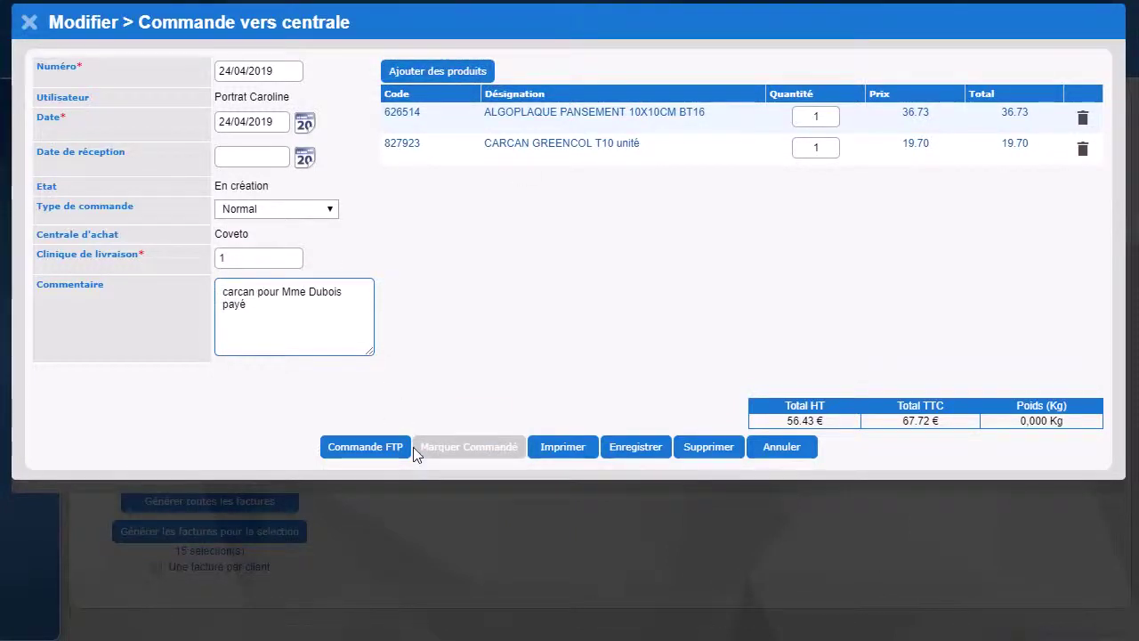
click(507, 449)
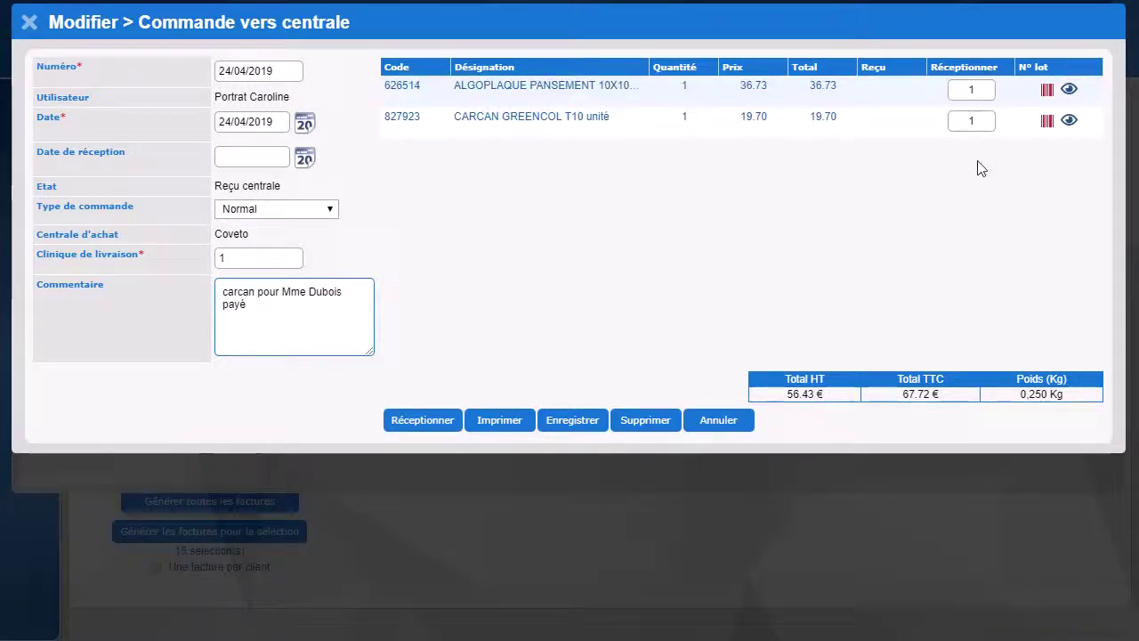
click(29, 26)
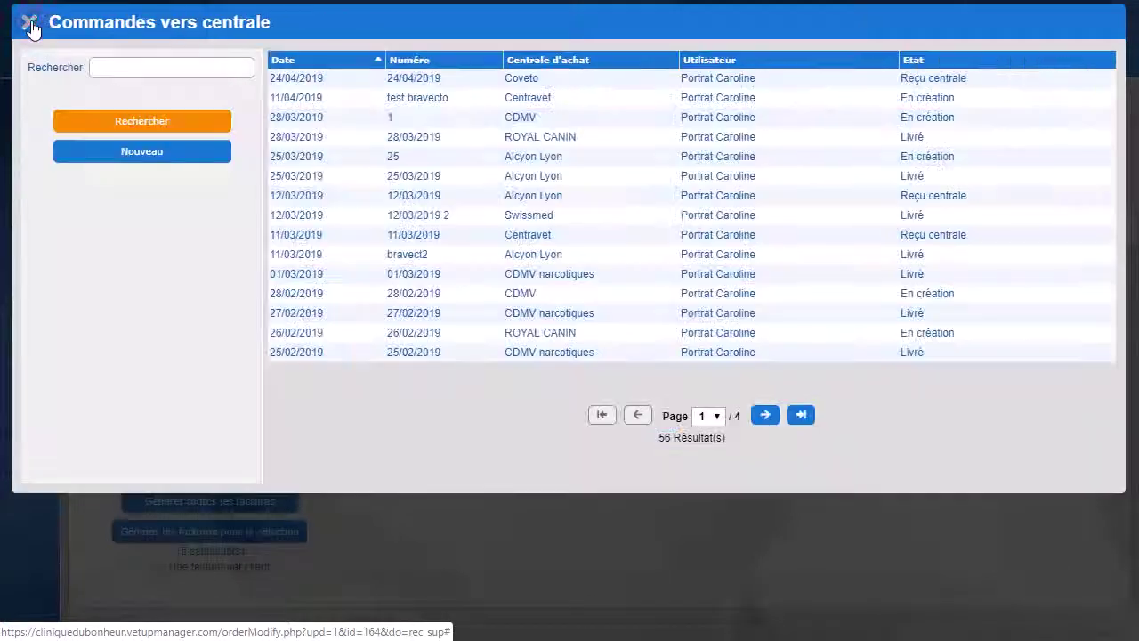
click(30, 26)
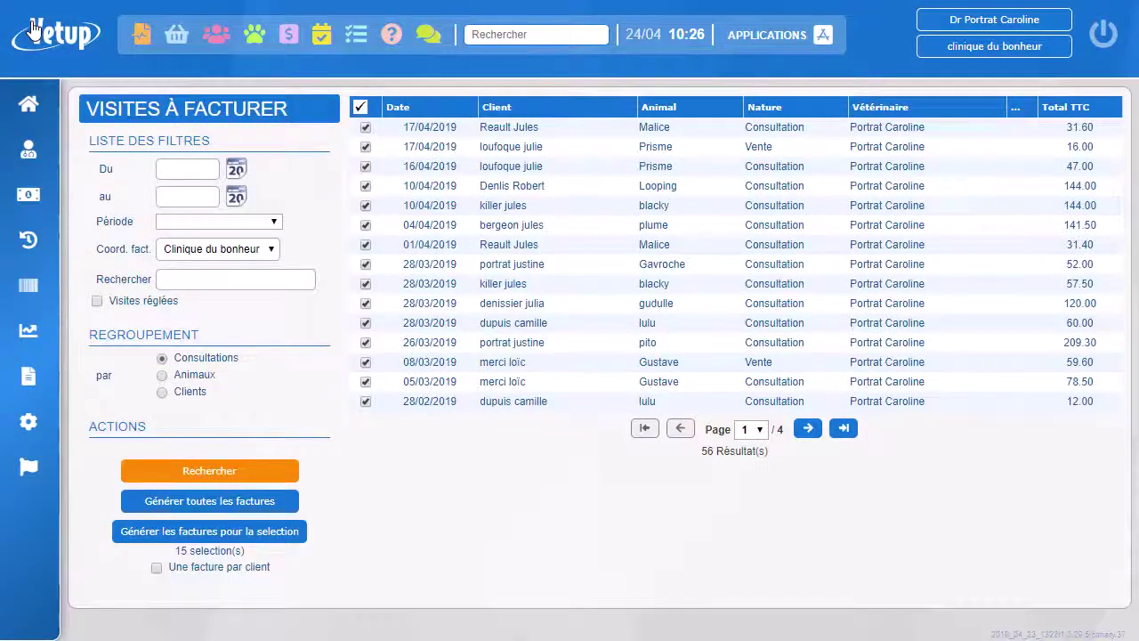
Check the catalogue's list of purchasing centres (Centrales d'achat), then close it.
mouse_move(25, 287)
click(112, 301)
scroll(116, 298, down, 3)
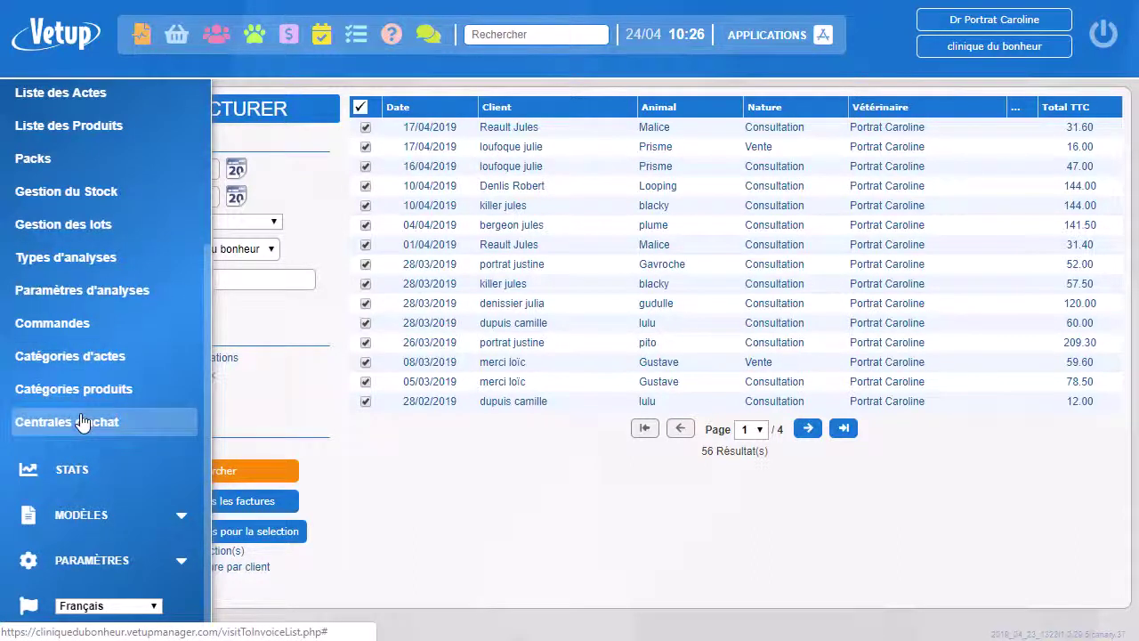
click(132, 420)
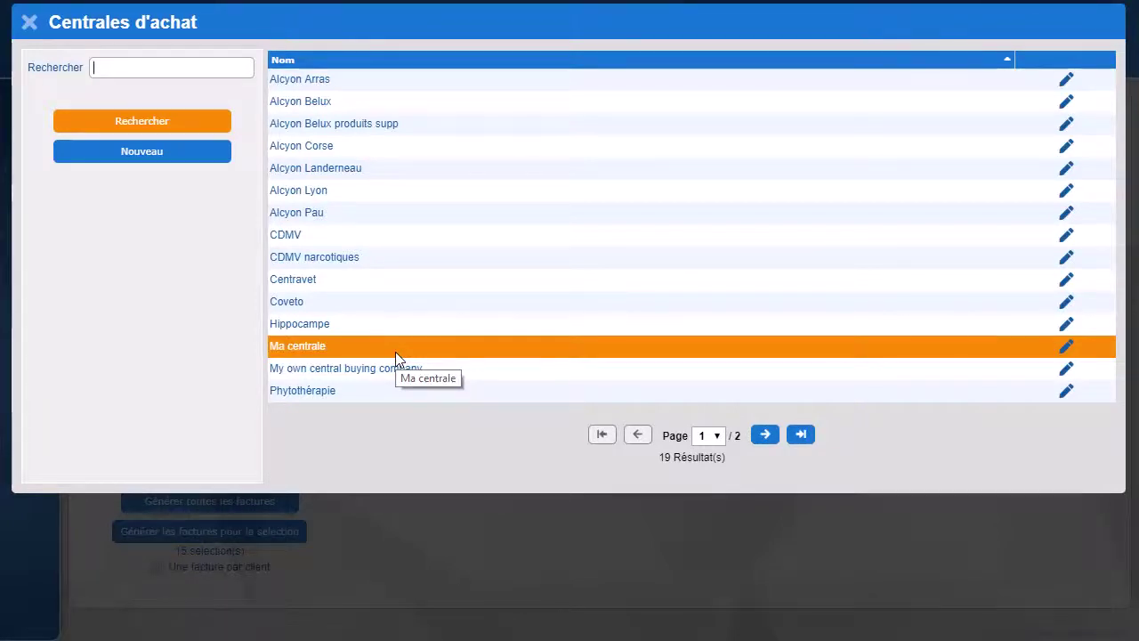
click(30, 21)
View the statistics section's turnover page, then its compared turnover page (Chiffre d'affaires comparés).
mouse_move(3, 402)
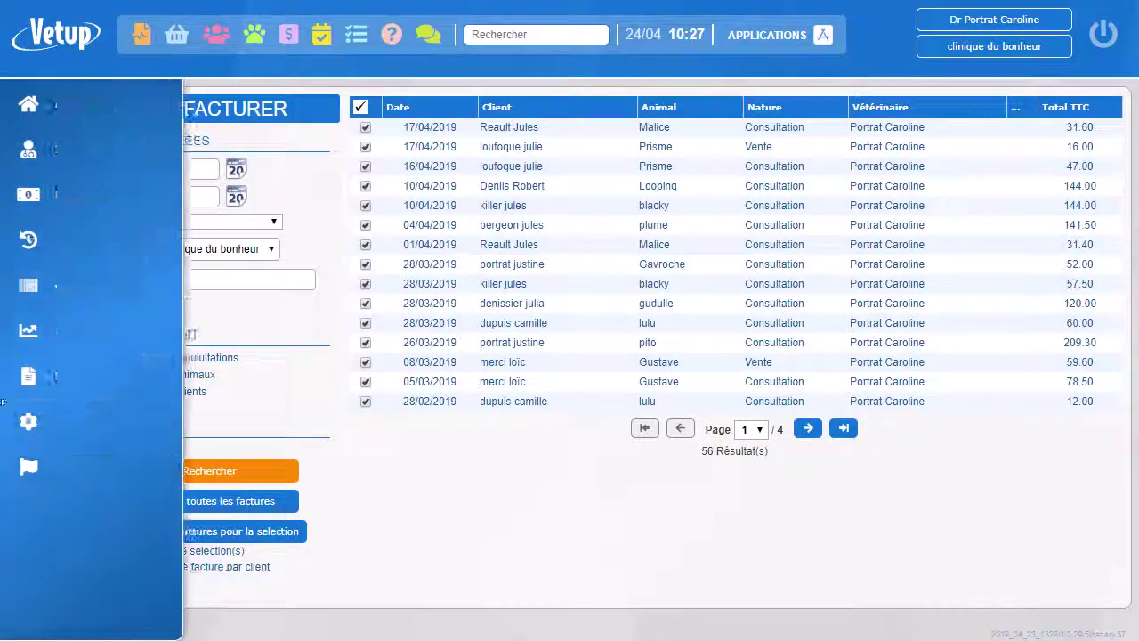
click(100, 338)
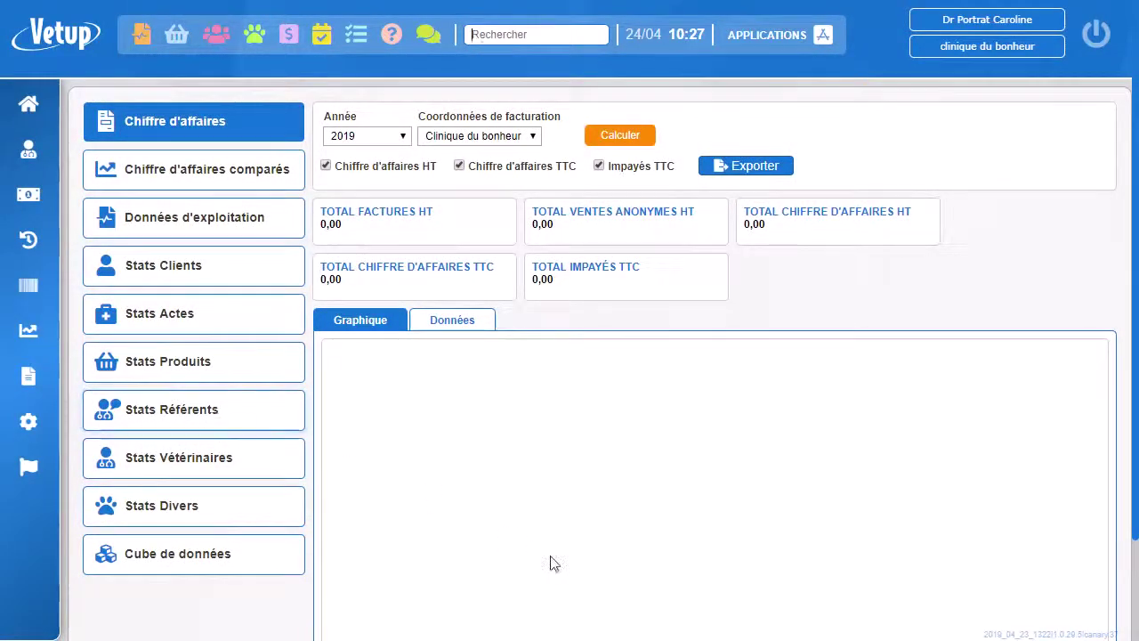
scroll(557, 541, down, 2)
scroll(534, 485, up, 2)
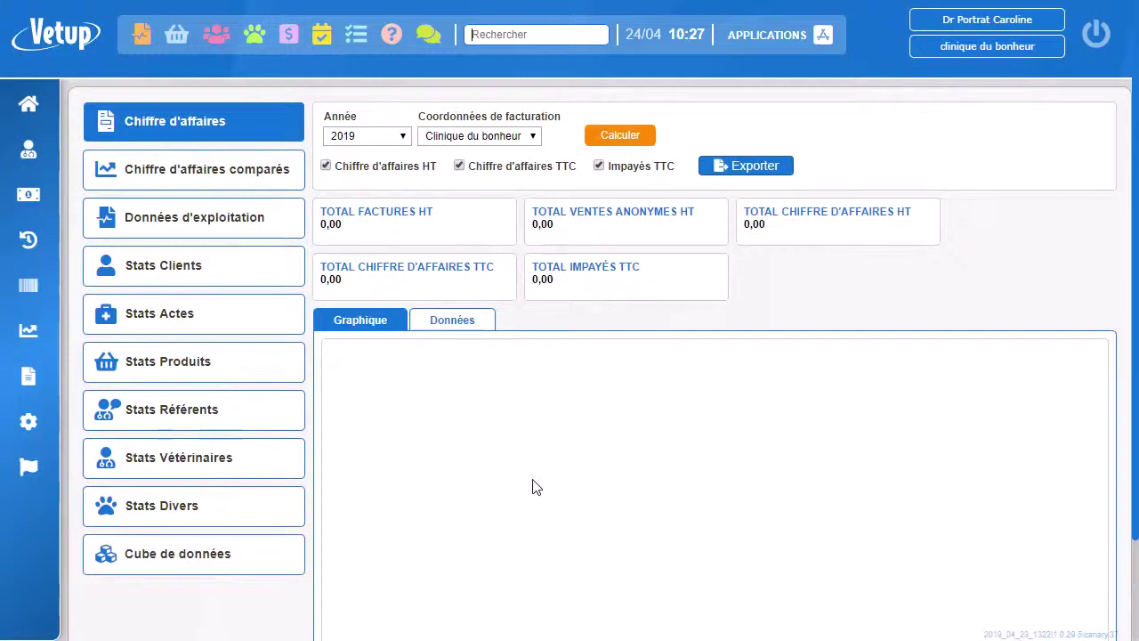
click(211, 174)
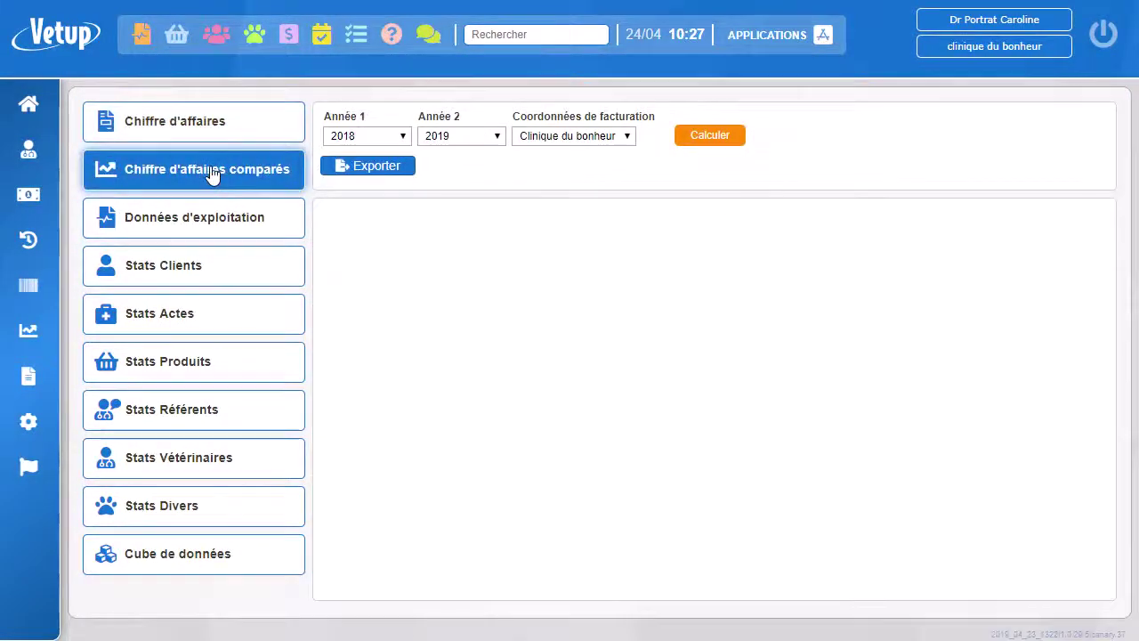
Look over the available settings sections, then open the general settings and review the Général and Affichage options.
mouse_move(35, 286)
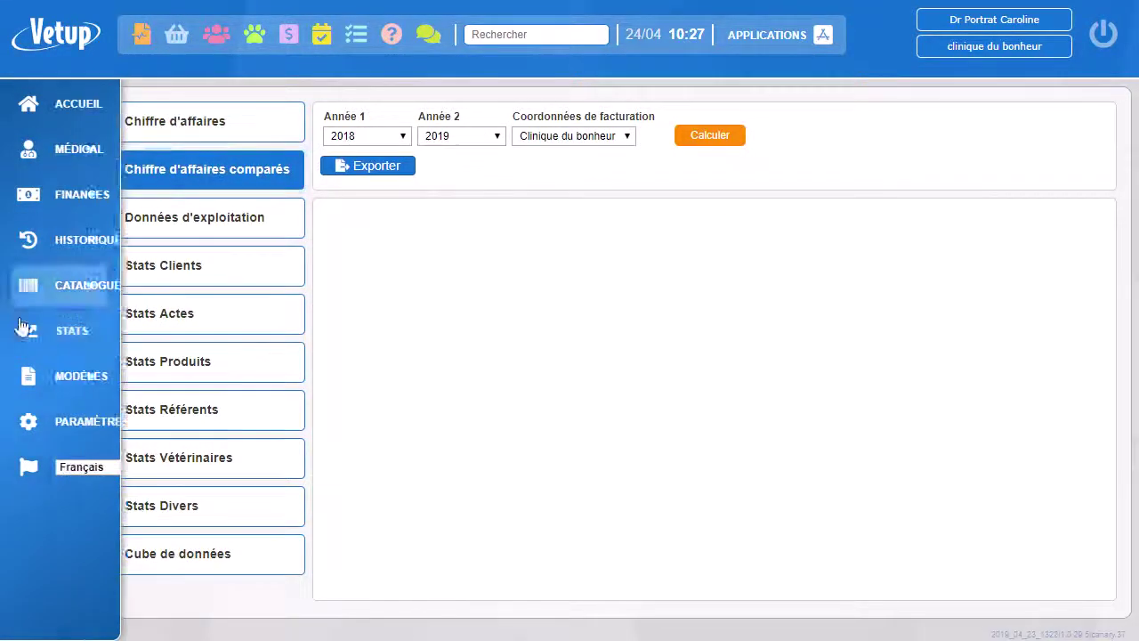
click(73, 423)
scroll(53, 427, down, 3)
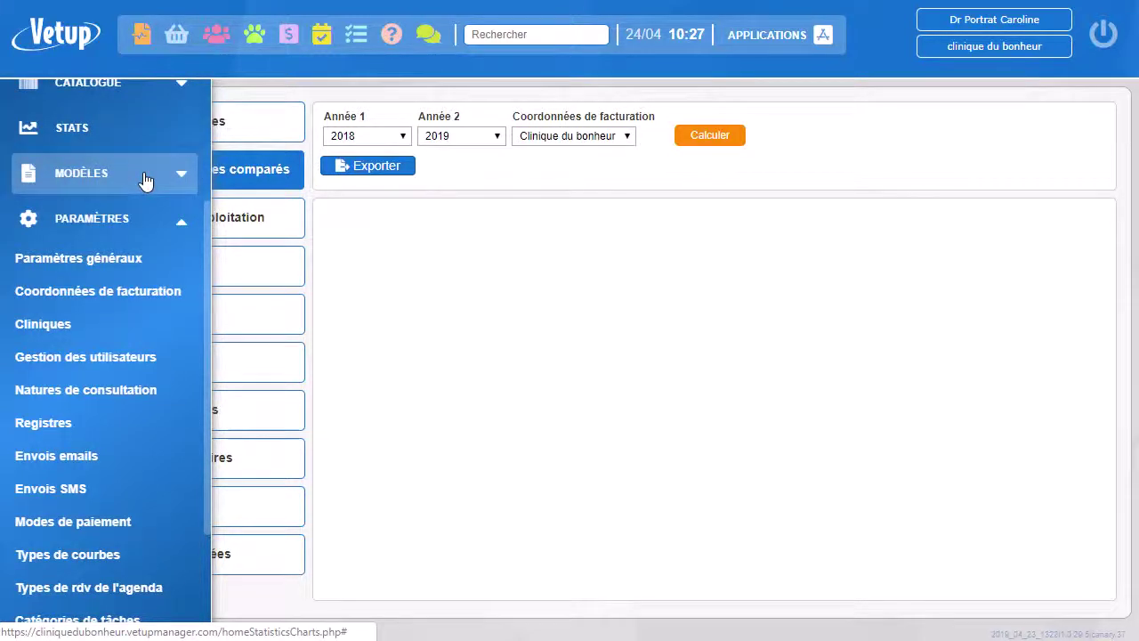
click(121, 218)
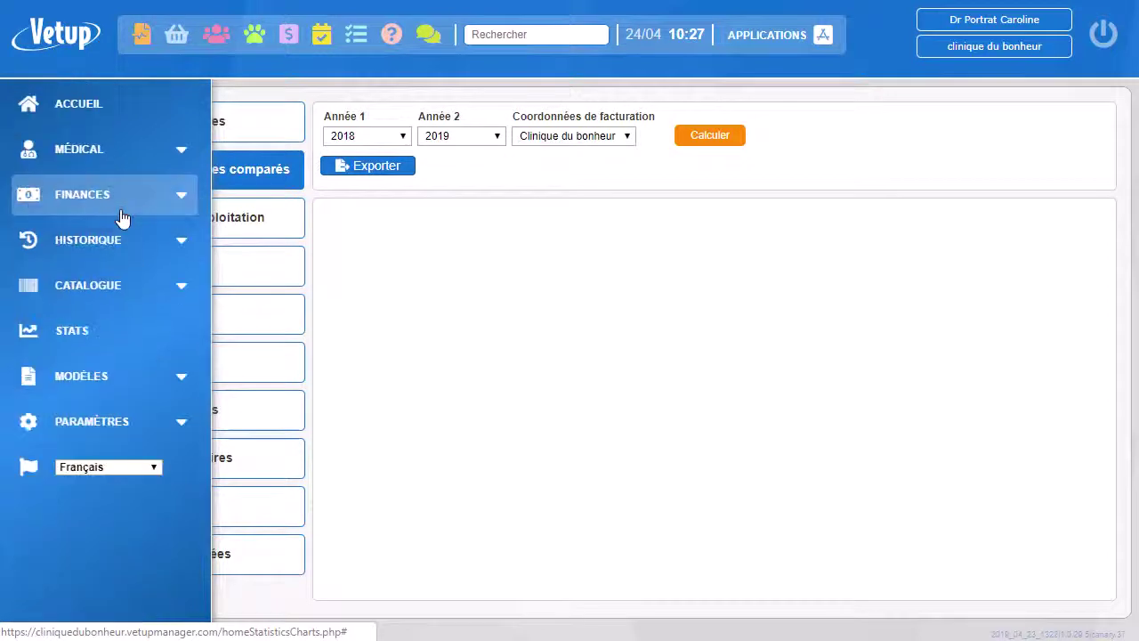
click(131, 429)
scroll(83, 621, down, 2)
click(132, 265)
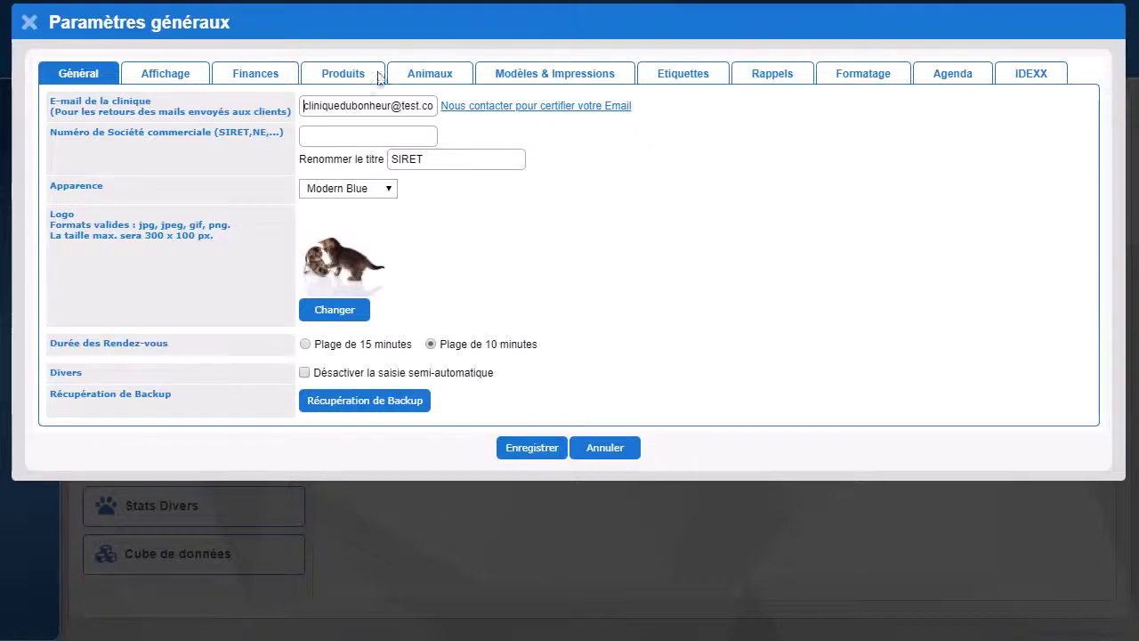
click(169, 72)
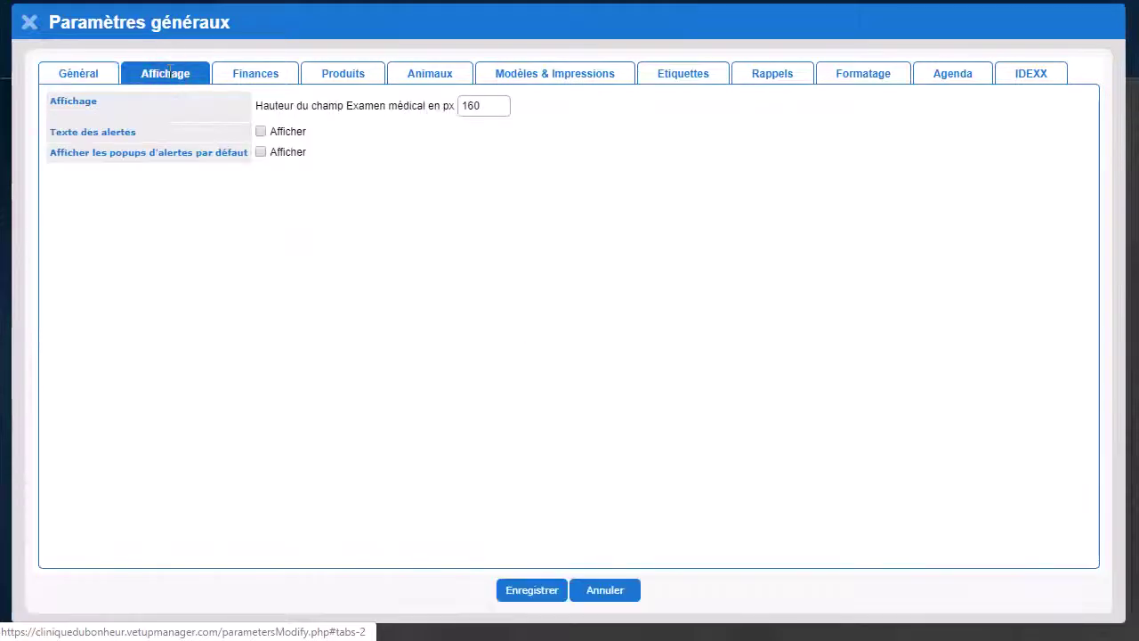
click(80, 75)
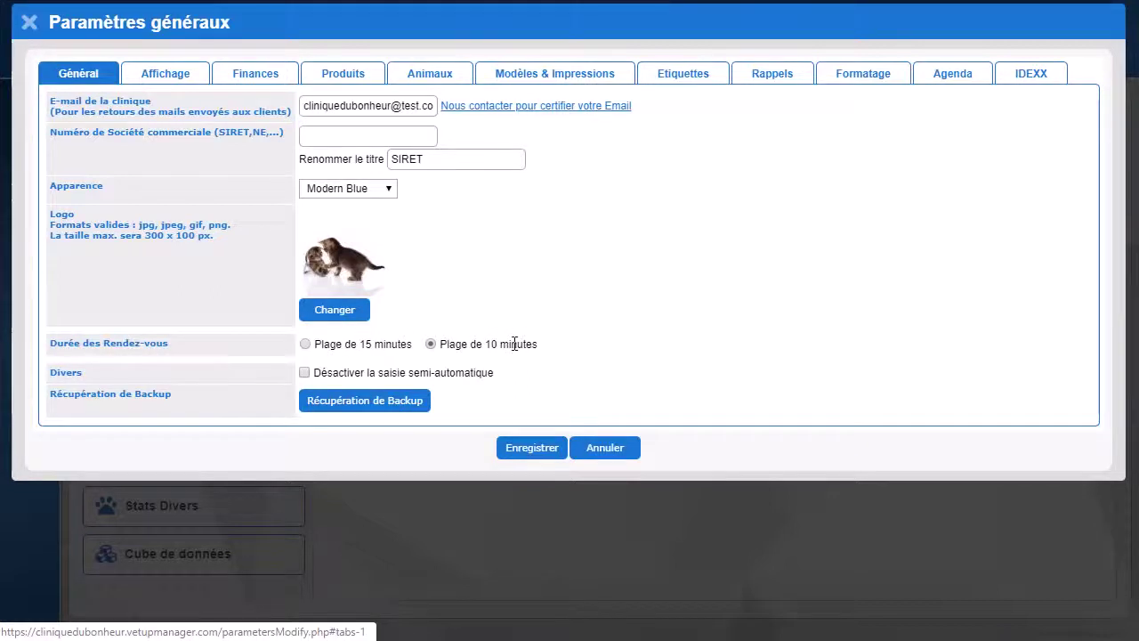
click(184, 78)
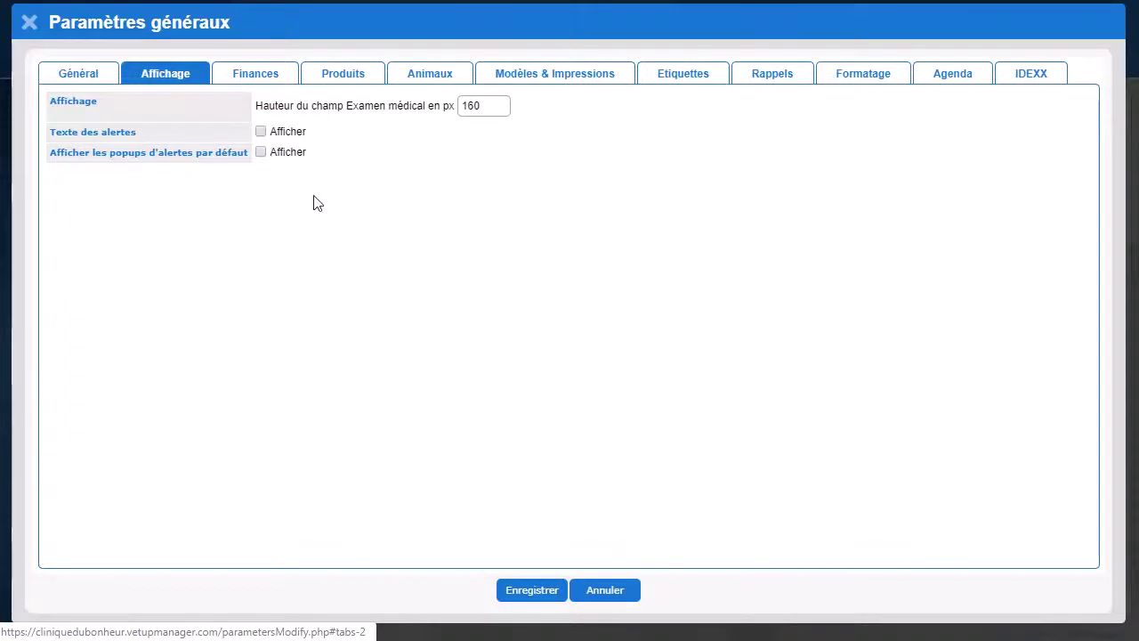
Review the general settings for Finances, Produits, Animaux, Modèles & Impressions, Etiquettes, Rappels and Agenda, then close them.
click(292, 79)
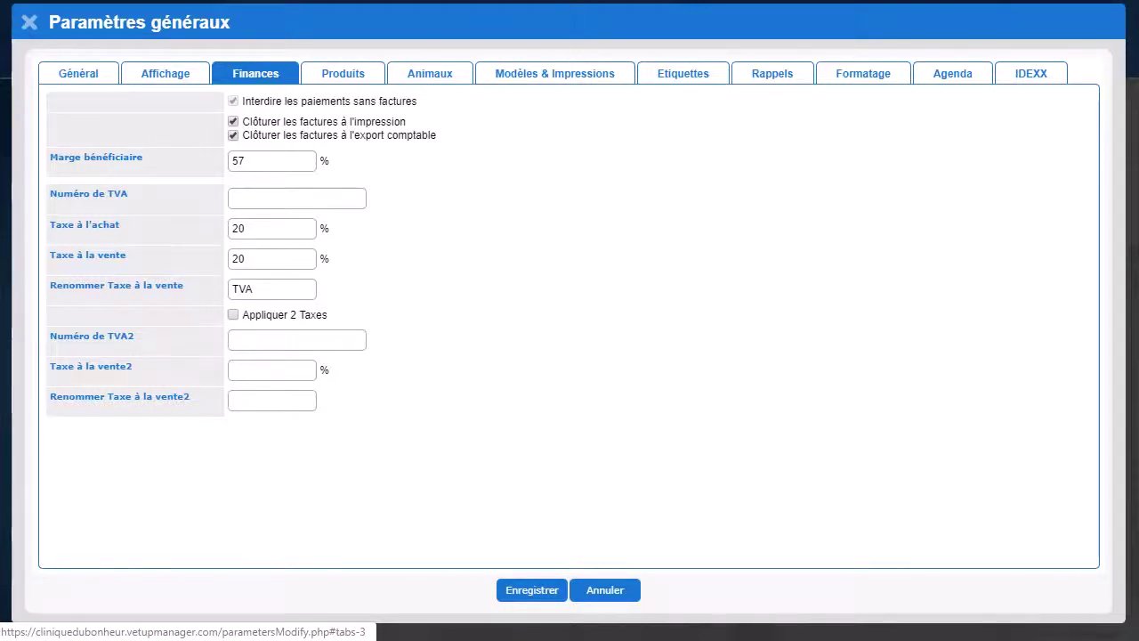
click(367, 78)
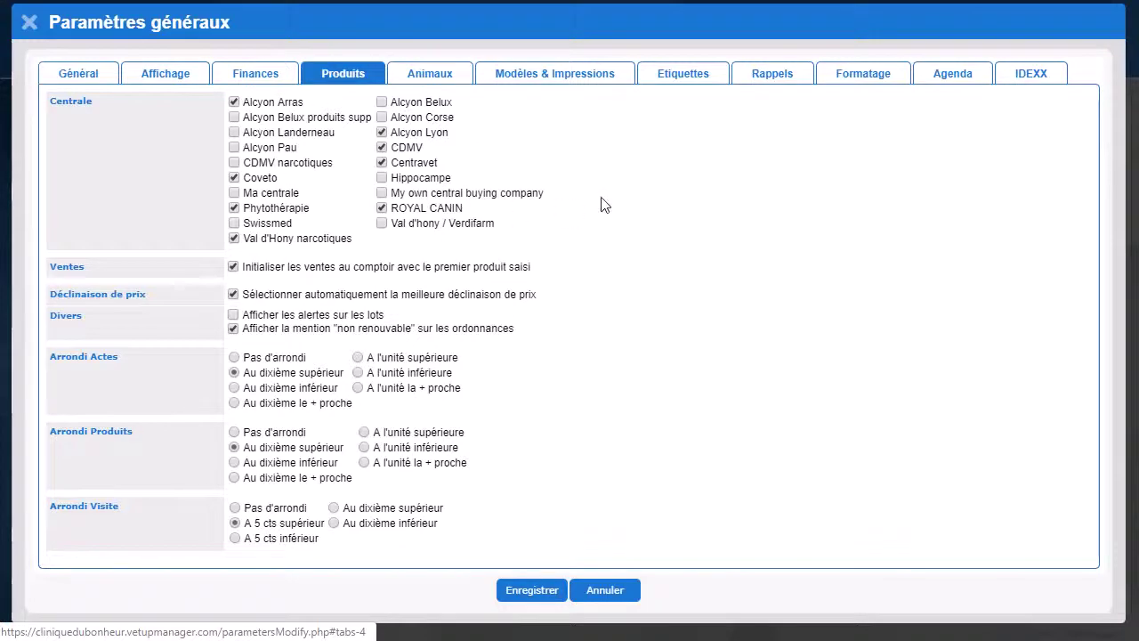
click(440, 79)
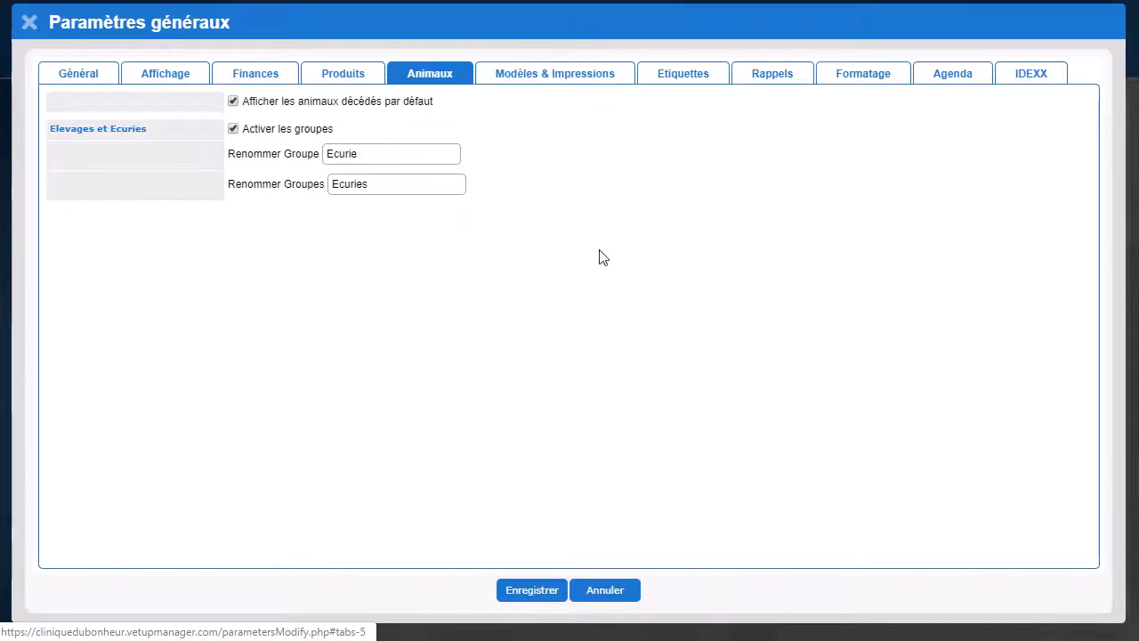
click(588, 78)
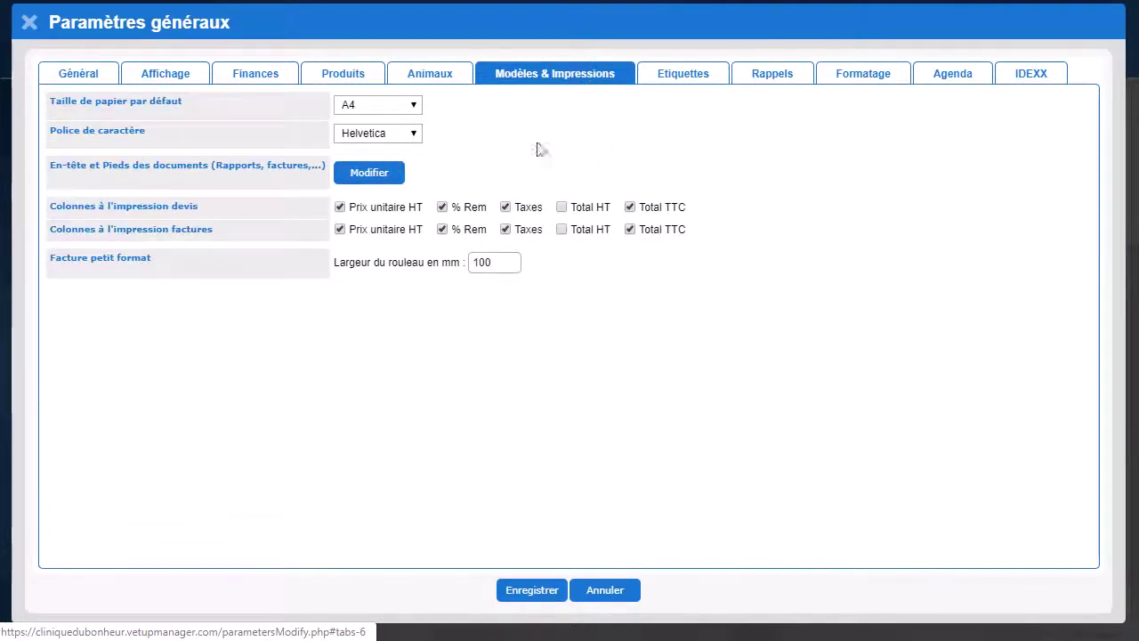
click(693, 79)
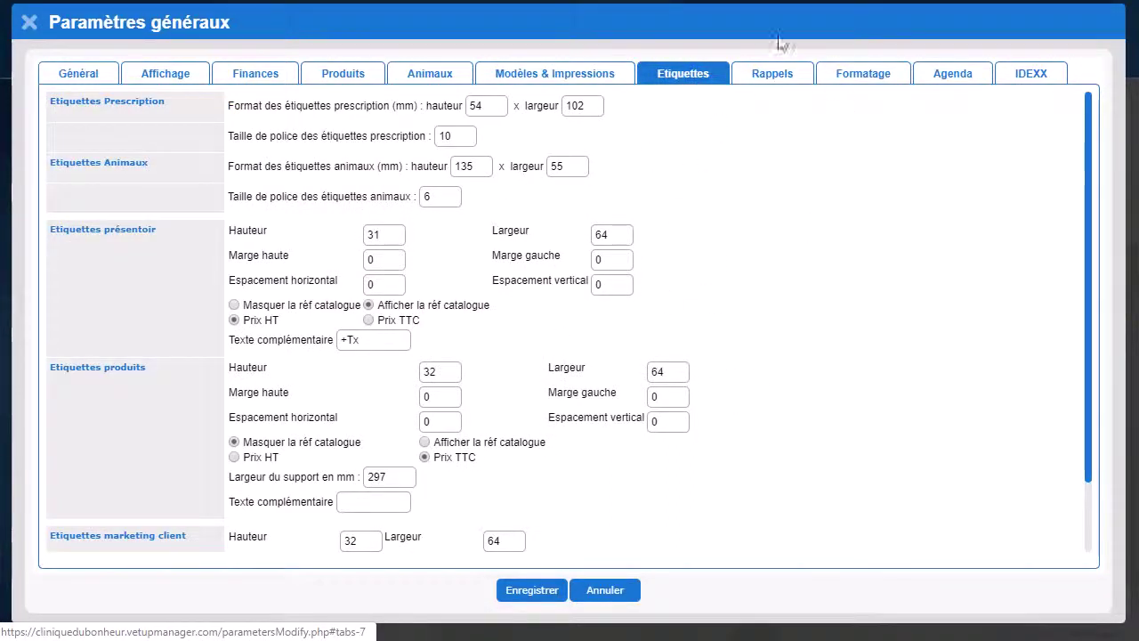
click(781, 71)
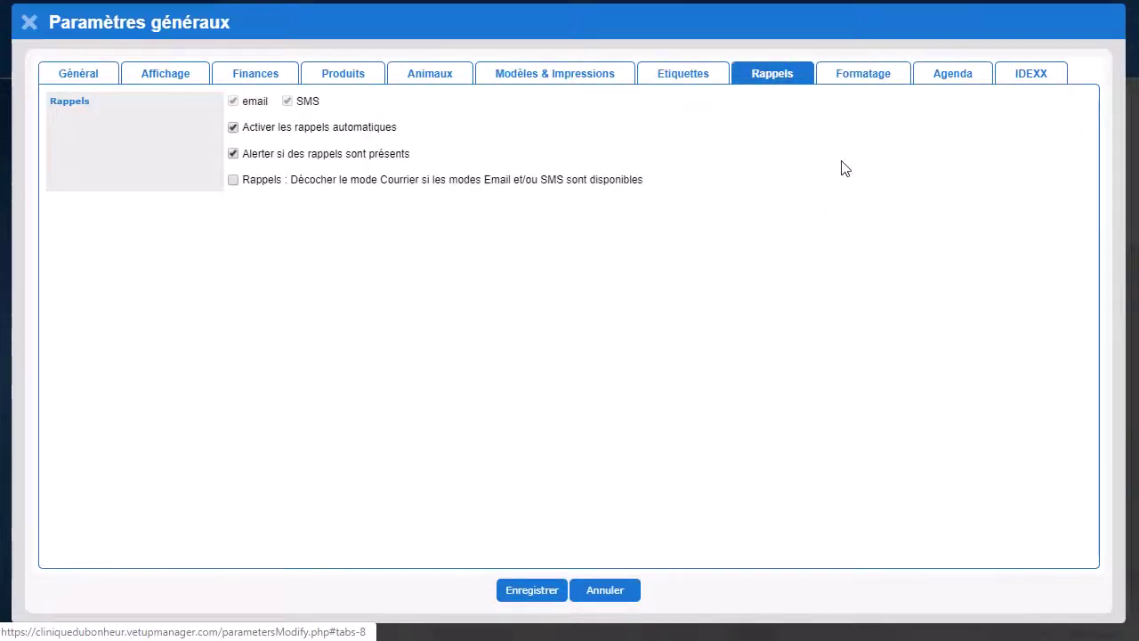
click(946, 76)
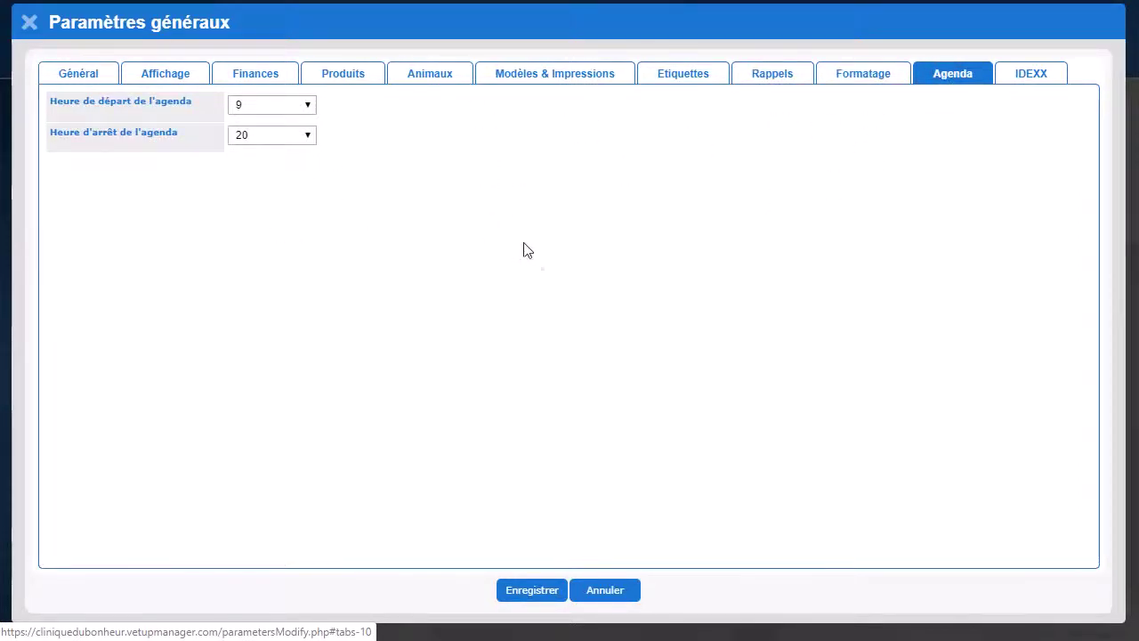
click(30, 24)
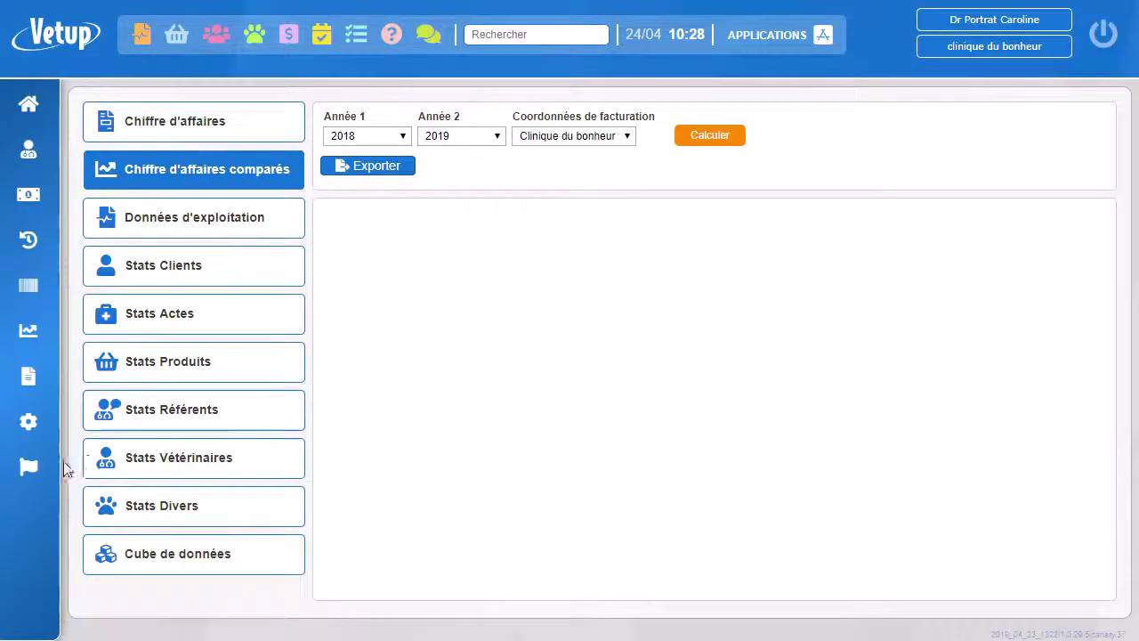
Reopen the general settings to check the clinic e-mail field and its certification contact link, then close them.
click(55, 432)
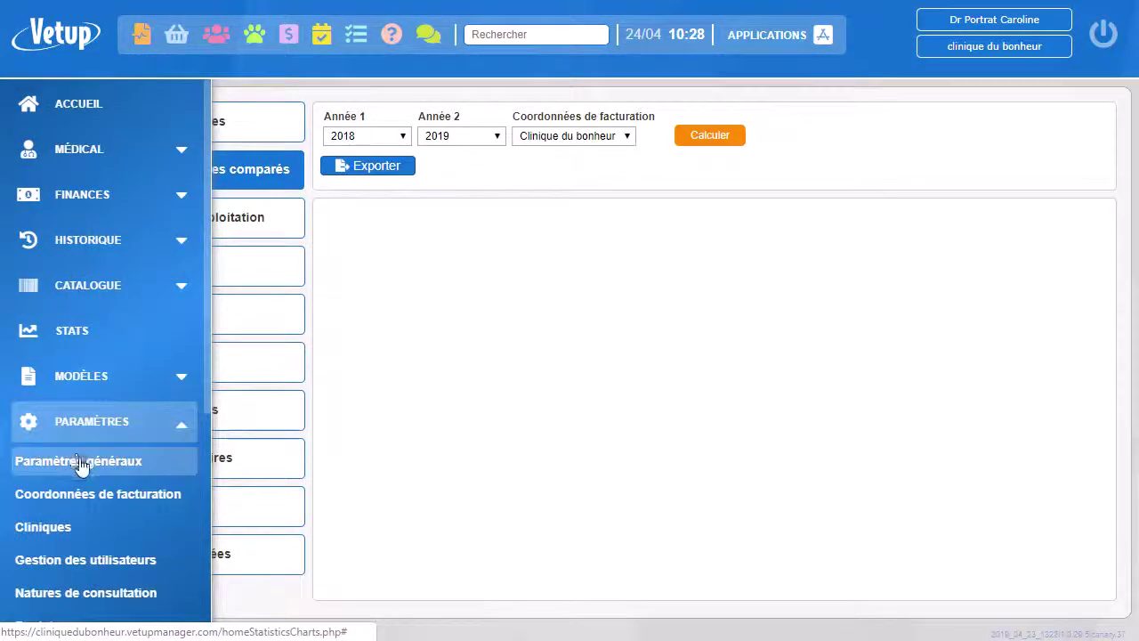
click(80, 461)
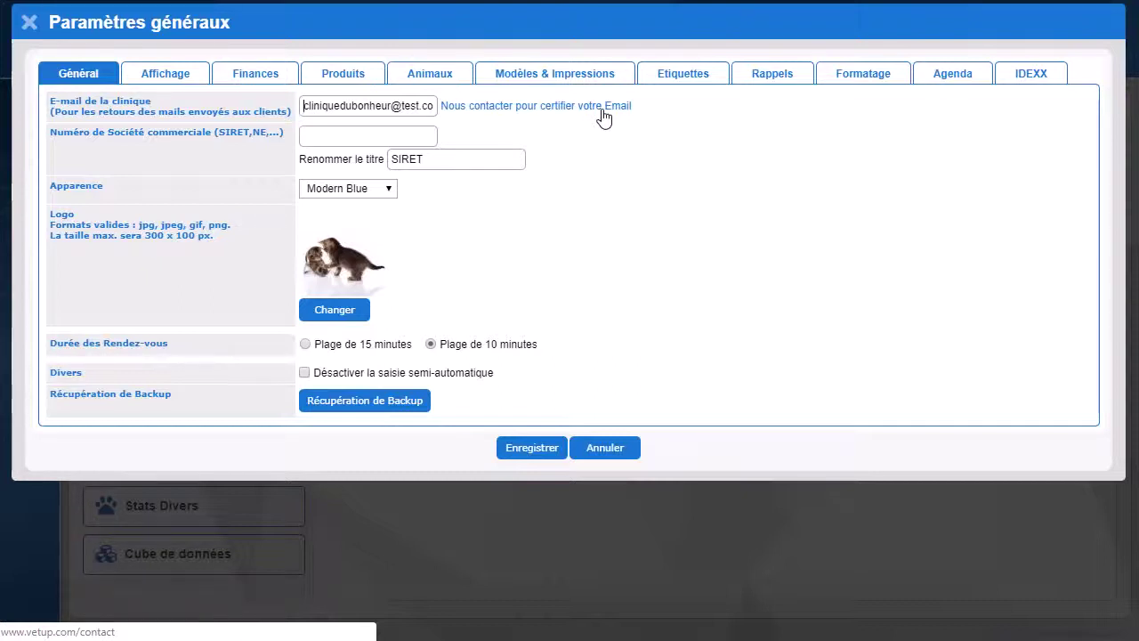
click(28, 25)
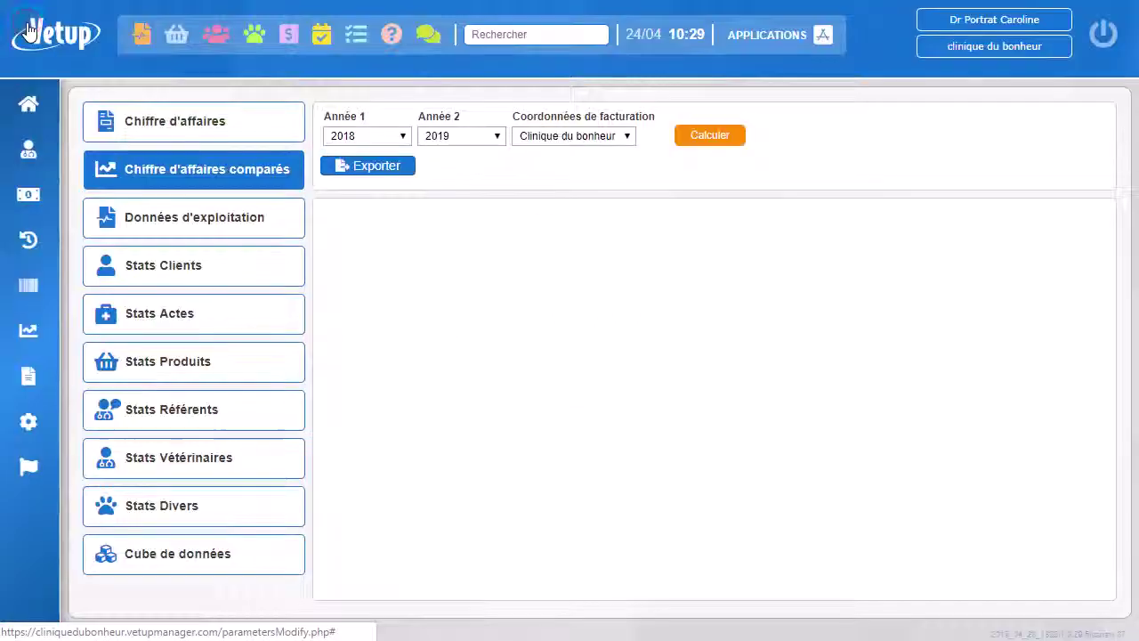
Open an assistant's user record from user management and review its Général and Paramètres settings.
click(83, 436)
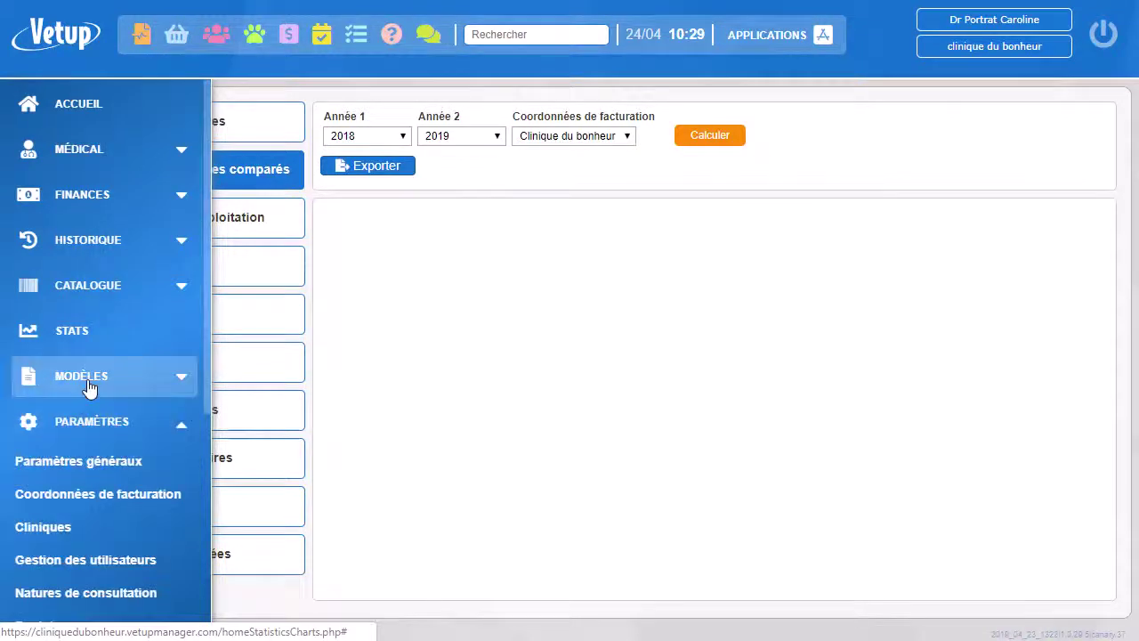
scroll(89, 389, down, 3)
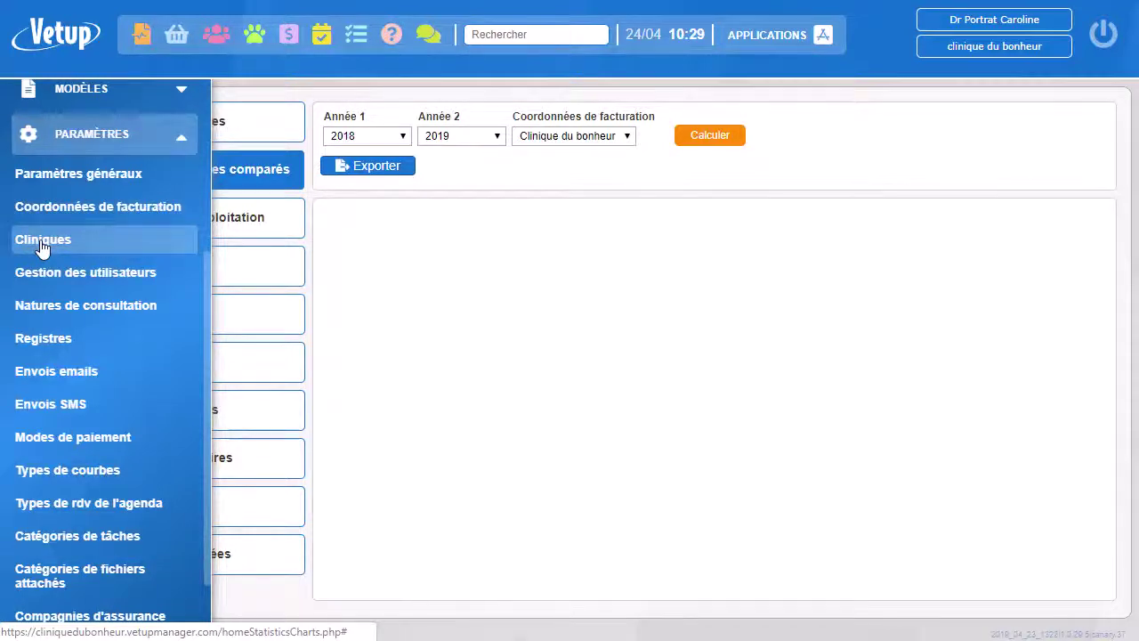
click(79, 269)
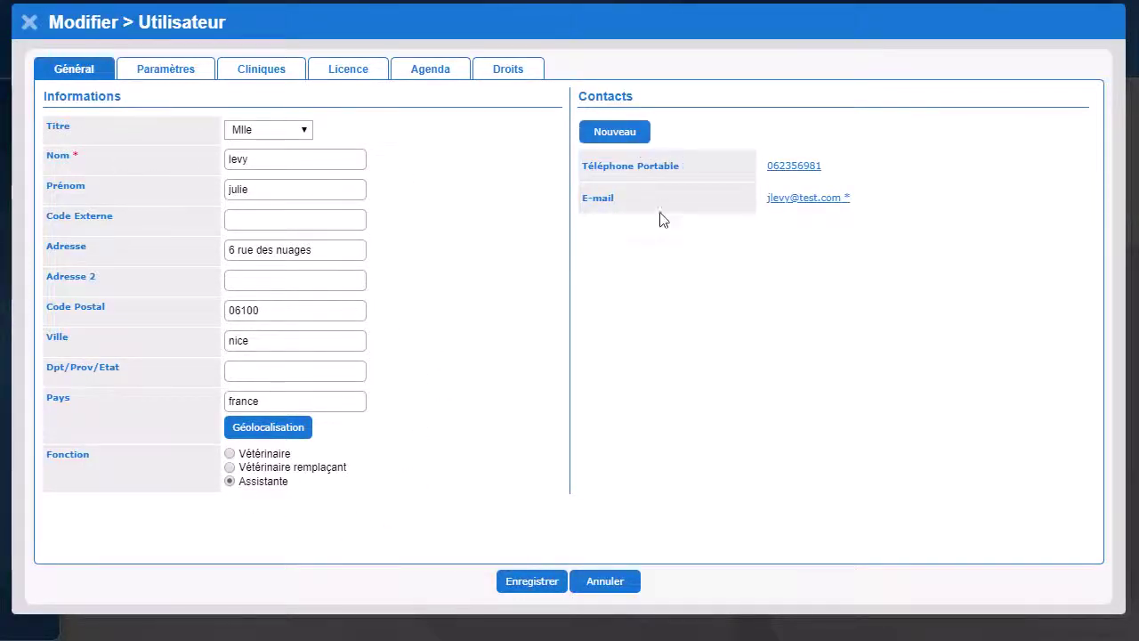
click(166, 71)
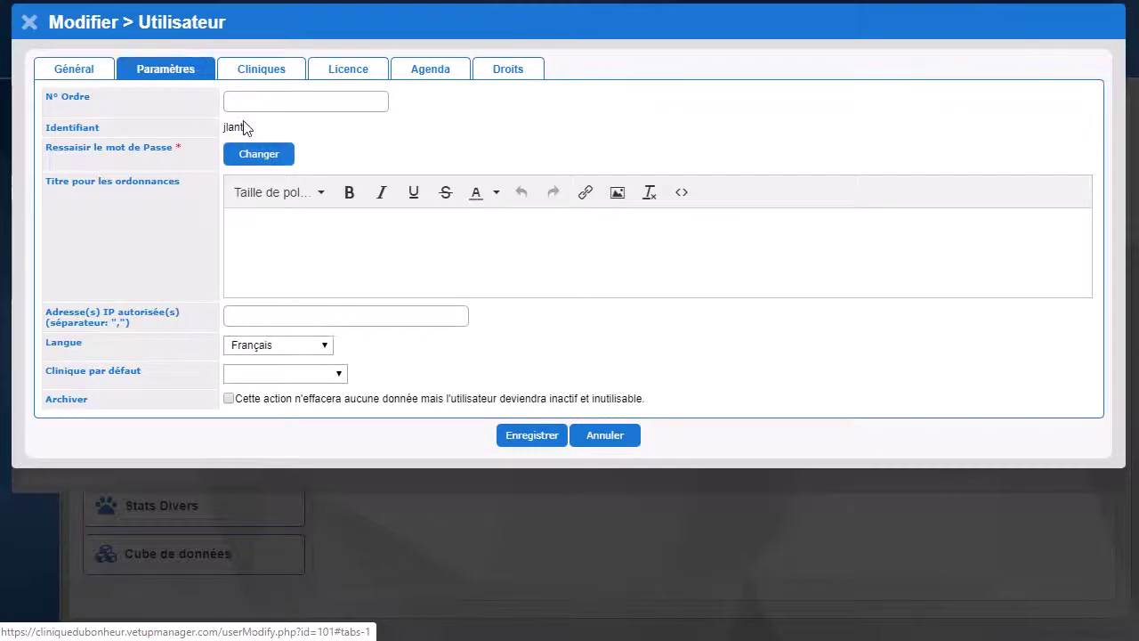
Review the assistant's Cliniques, Licence and Agenda settings, then close the user record and user management.
click(260, 71)
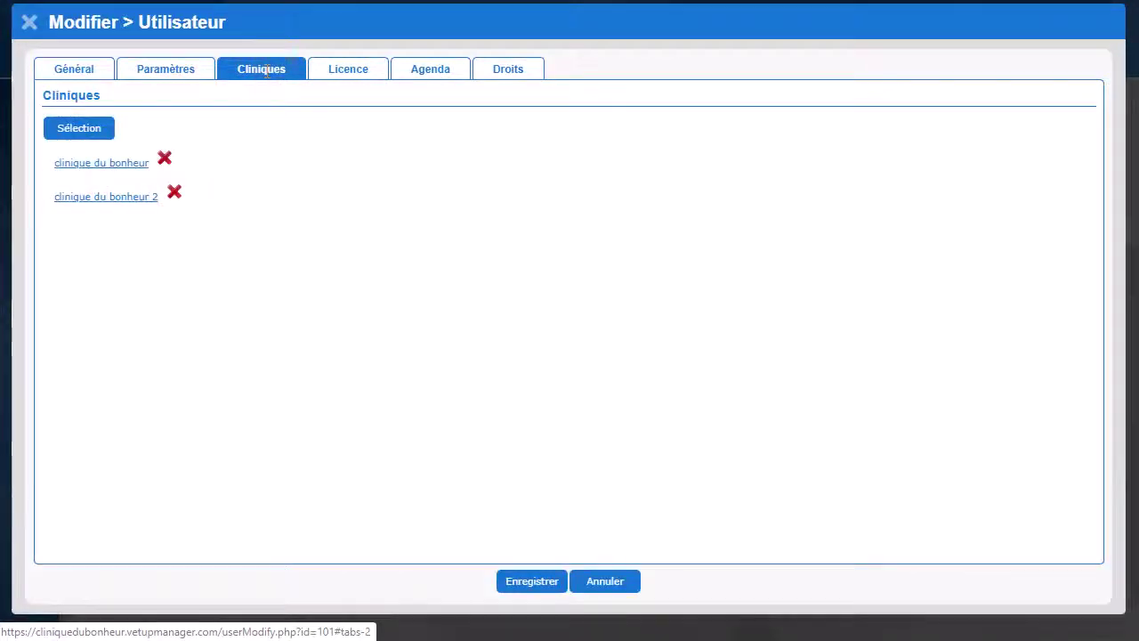
click(357, 70)
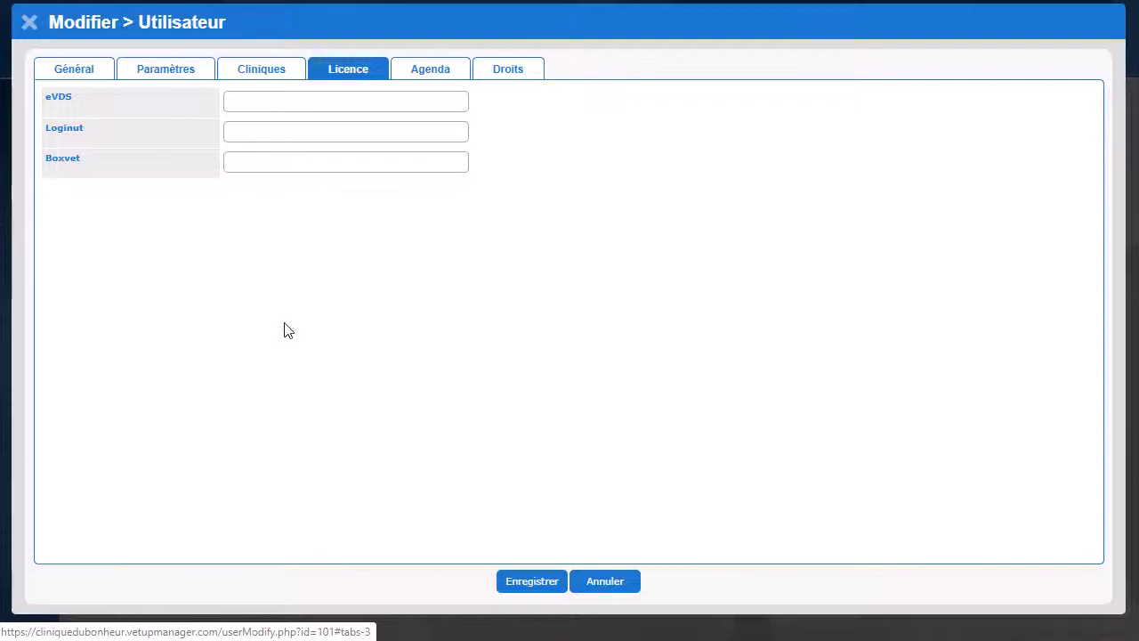
click(432, 73)
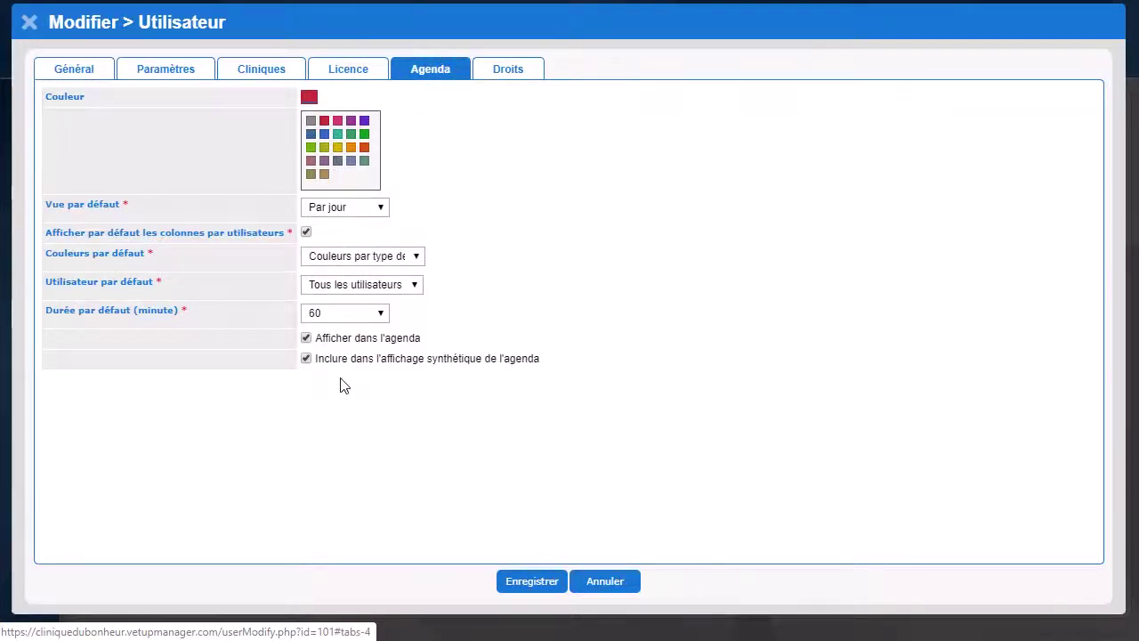
click(27, 26)
click(28, 26)
Open the e-mail sending templates (Envois emails), check the template choices available for Factures, then close without changes.
mouse_move(33, 376)
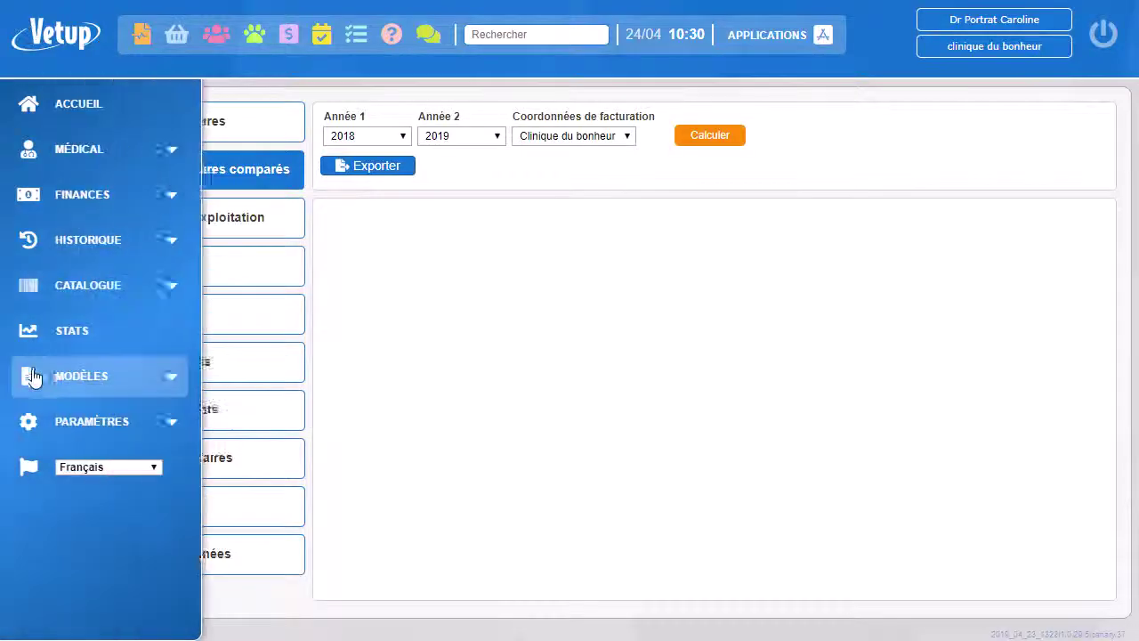
click(134, 424)
scroll(138, 433, down, 2)
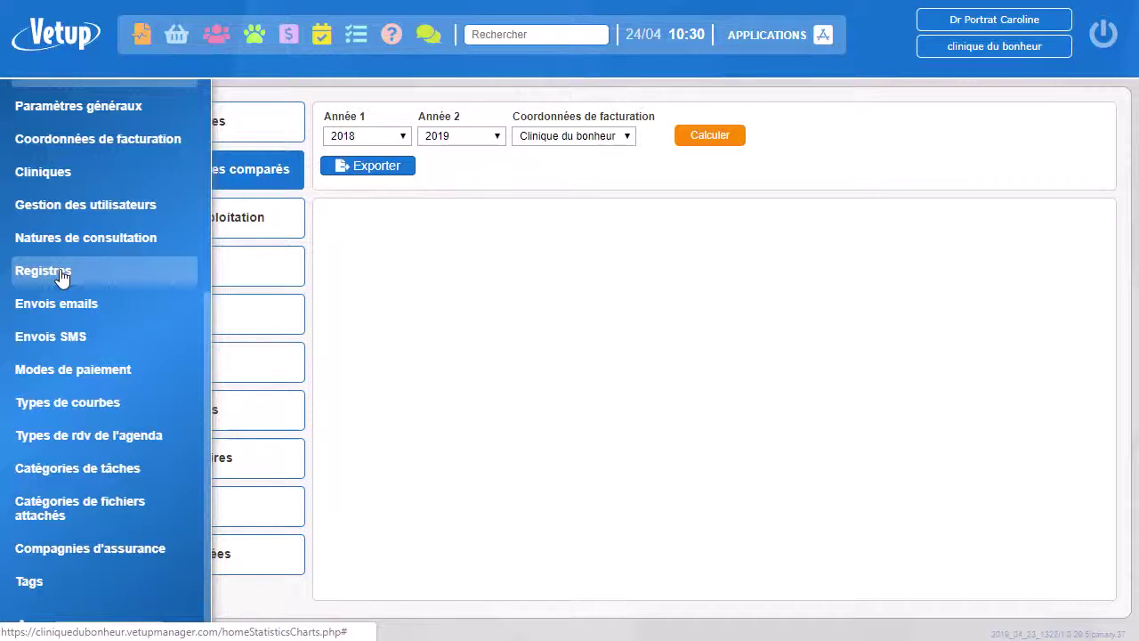
scroll(67, 278, down, 1)
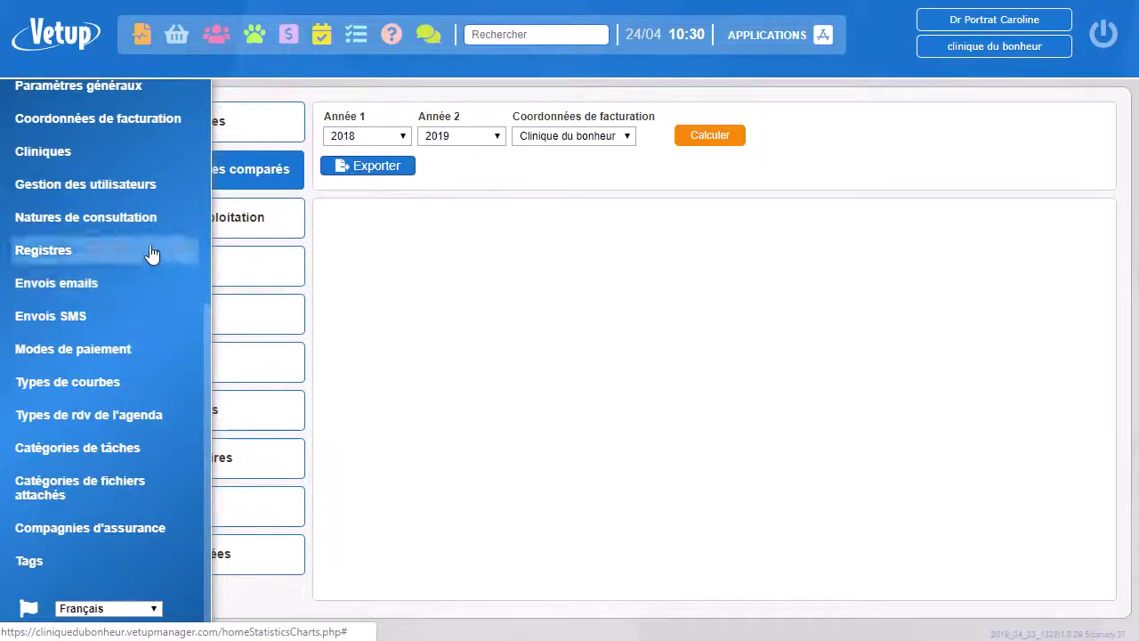
click(55, 284)
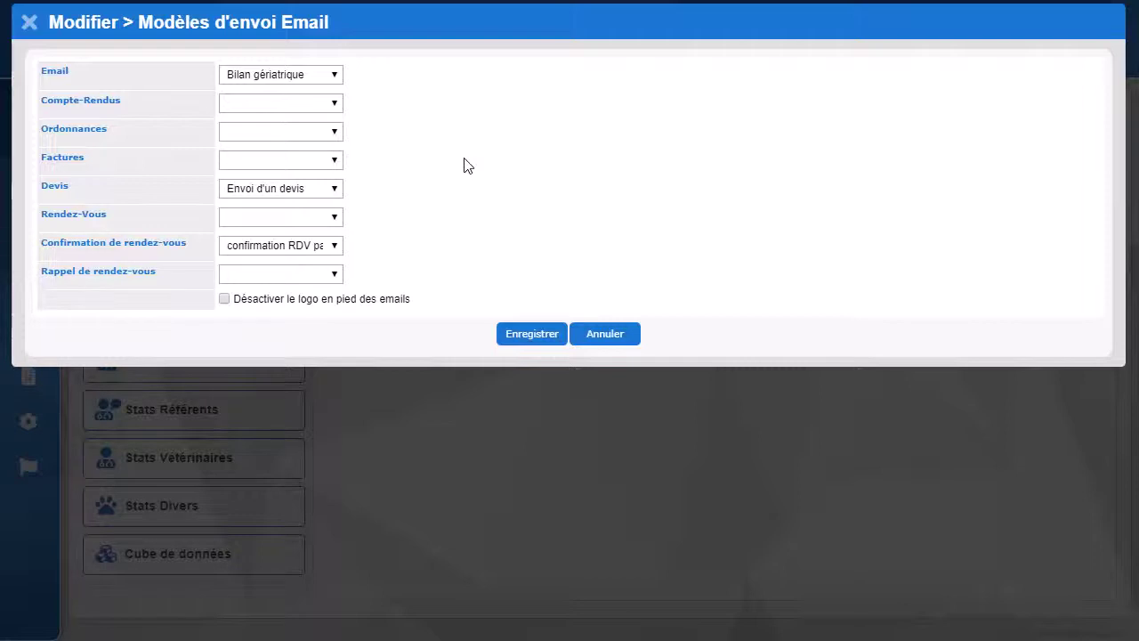
click(334, 163)
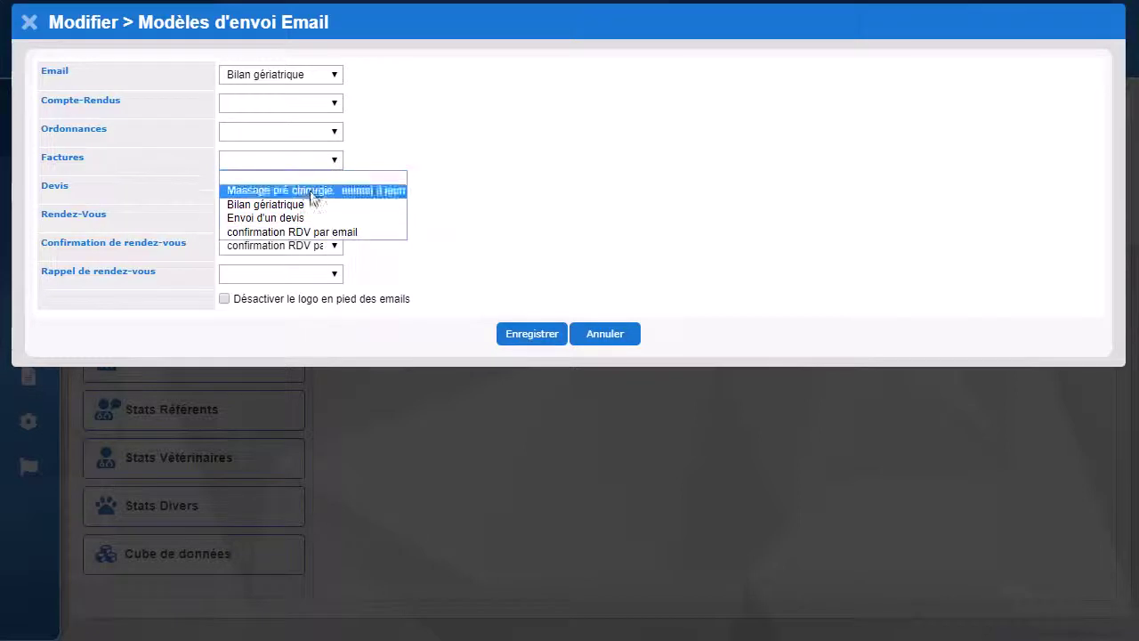
click(526, 155)
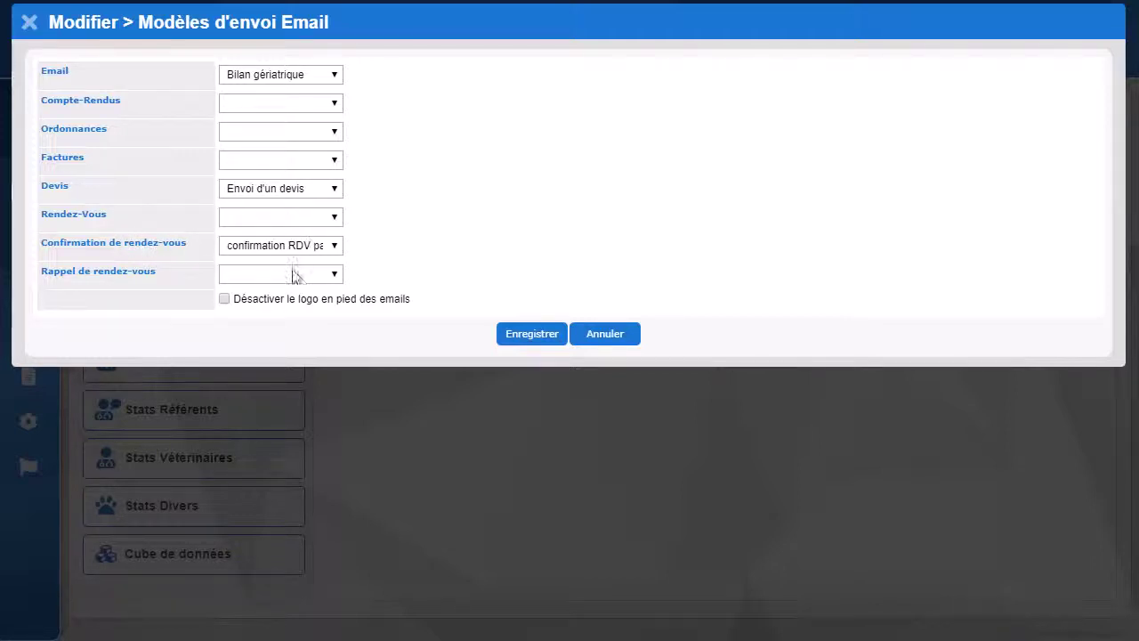
click(32, 27)
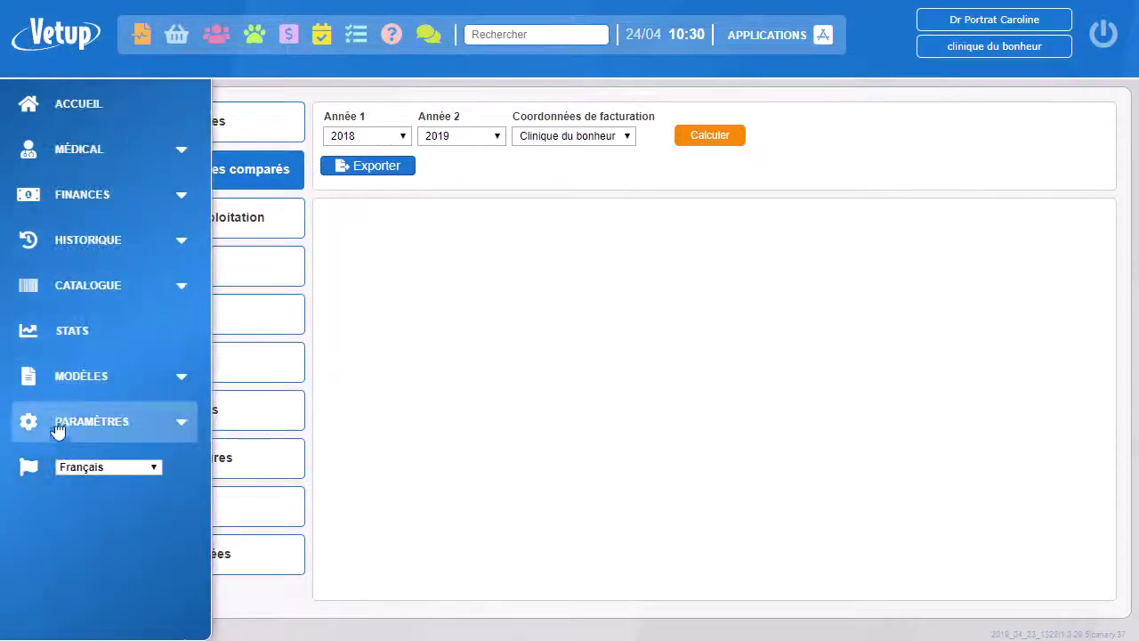
Open the SMS sending templates (Envois SMS), review the SMS and Rappel de rendez-vous assignments, then close them.
click(92, 432)
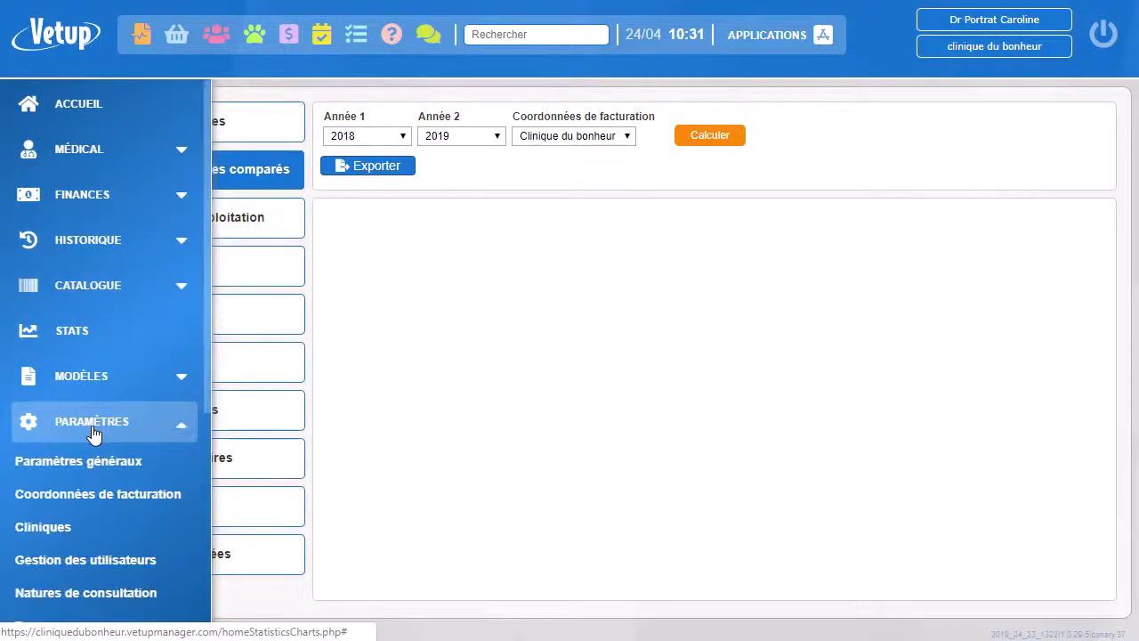
scroll(94, 454, down, 5)
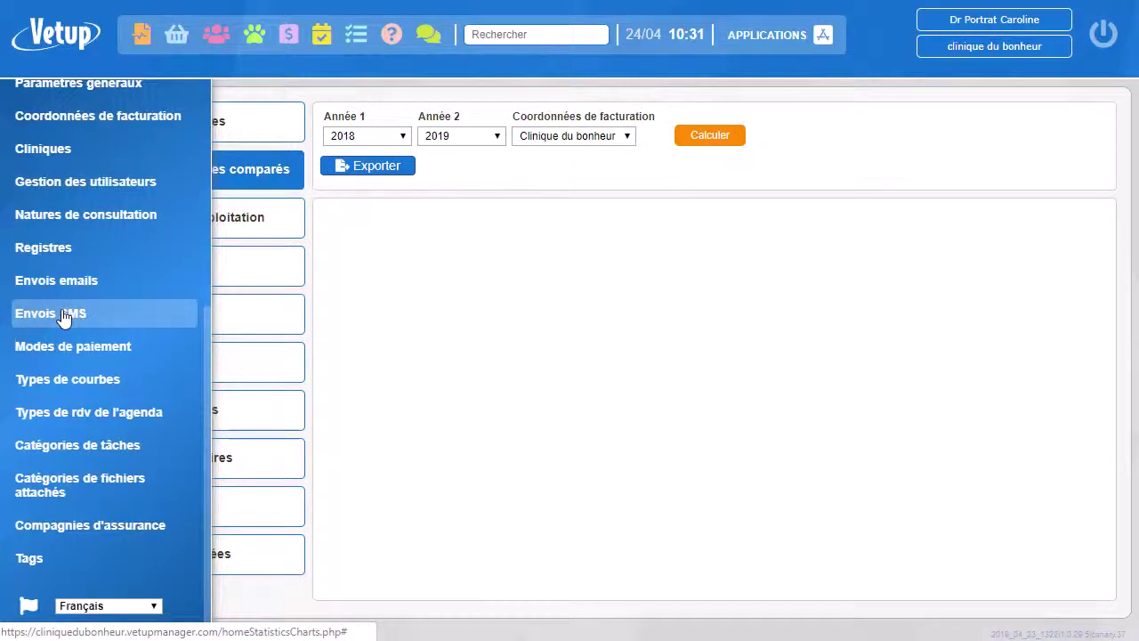
click(64, 315)
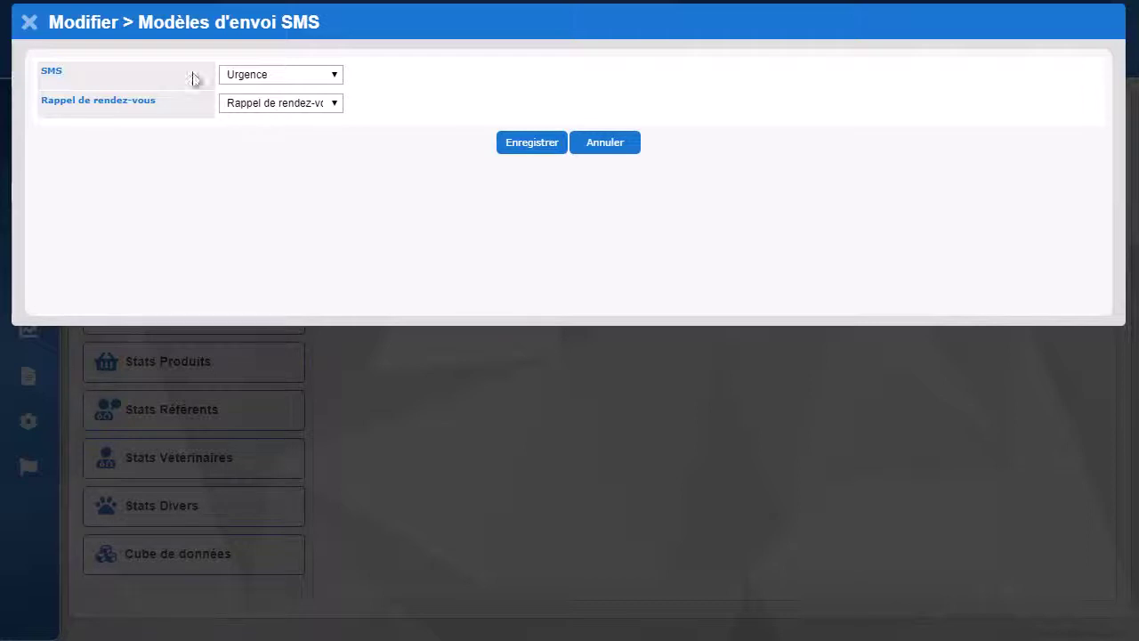
click(28, 24)
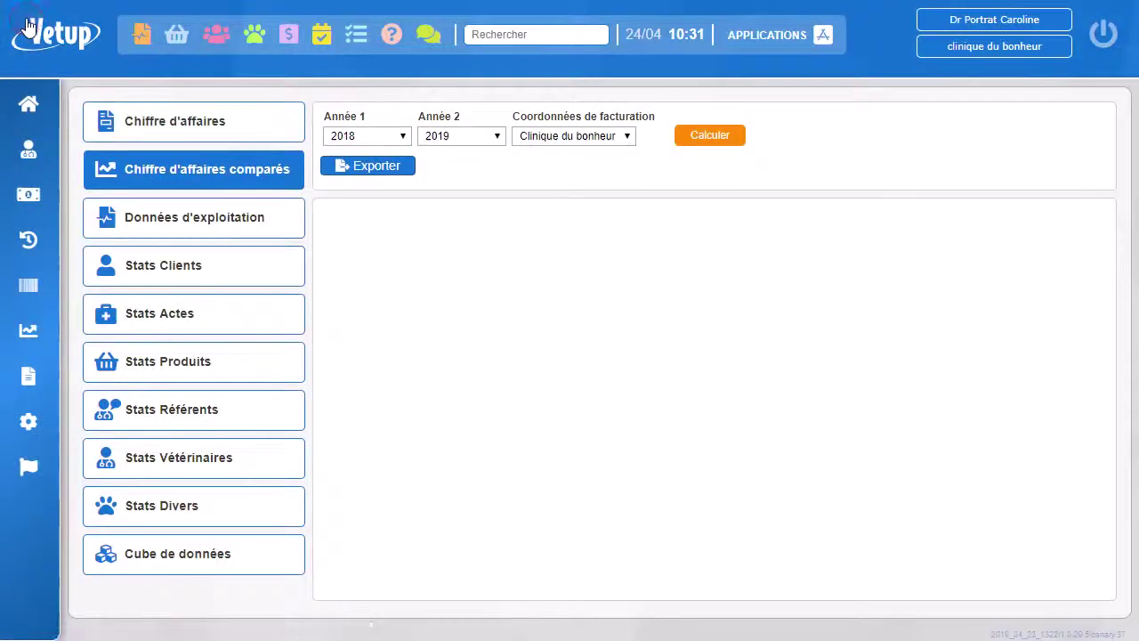
Look over the remaining settings sections, from Modes de paiement through to Tags.
mouse_move(15, 493)
click(75, 424)
scroll(75, 425, down, 5)
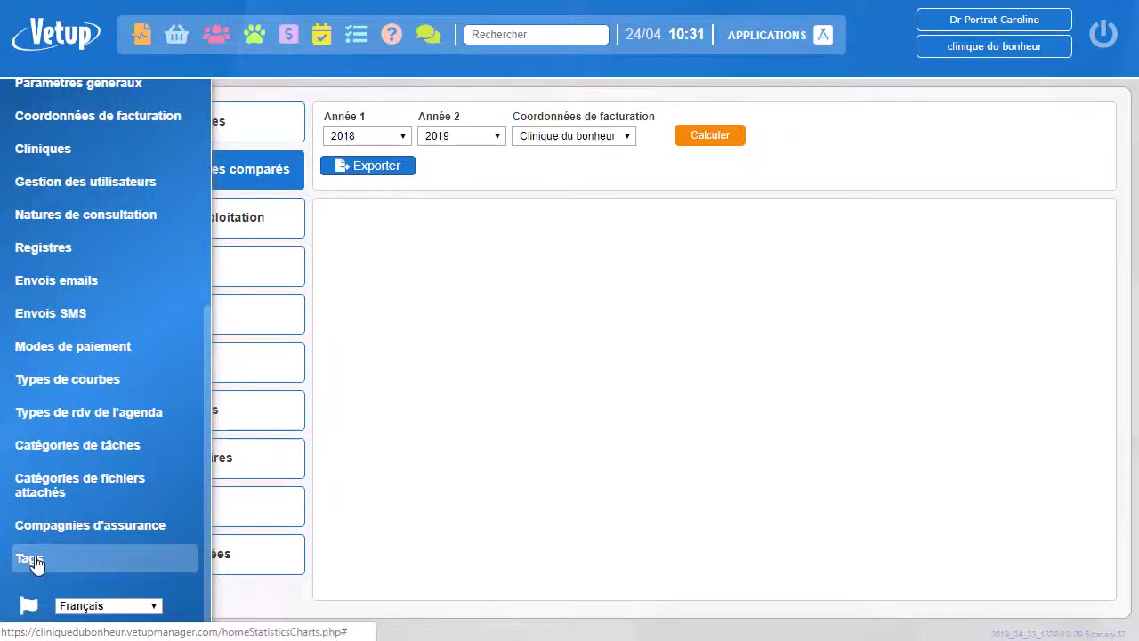
Look over the template types under Modèles, then view the list of integrated applications.
mouse_move(31, 377)
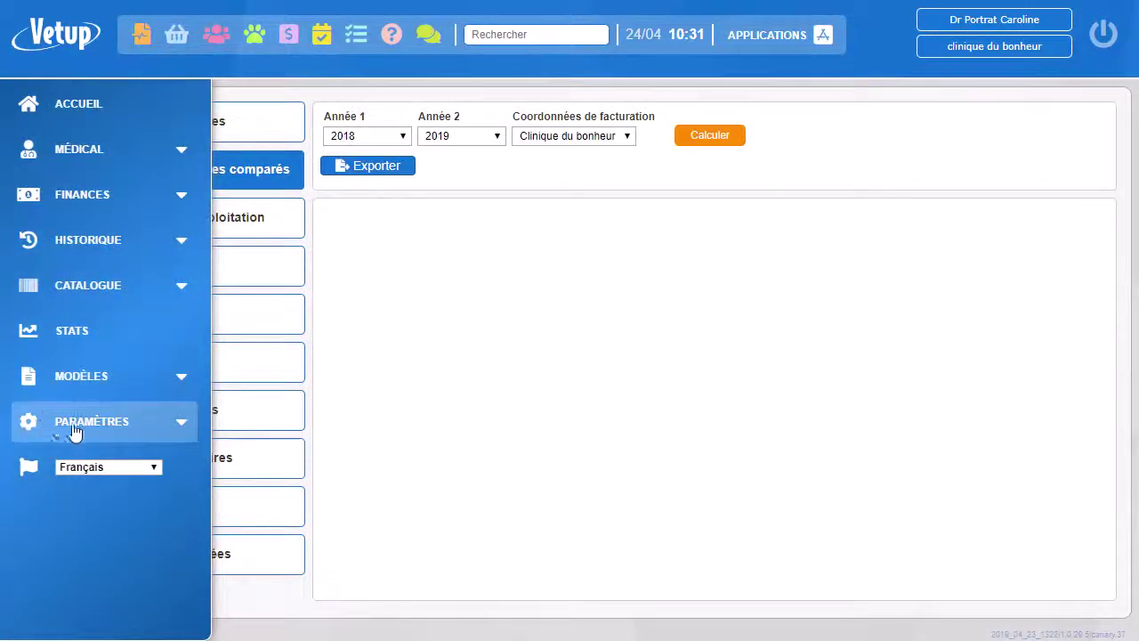
click(107, 394)
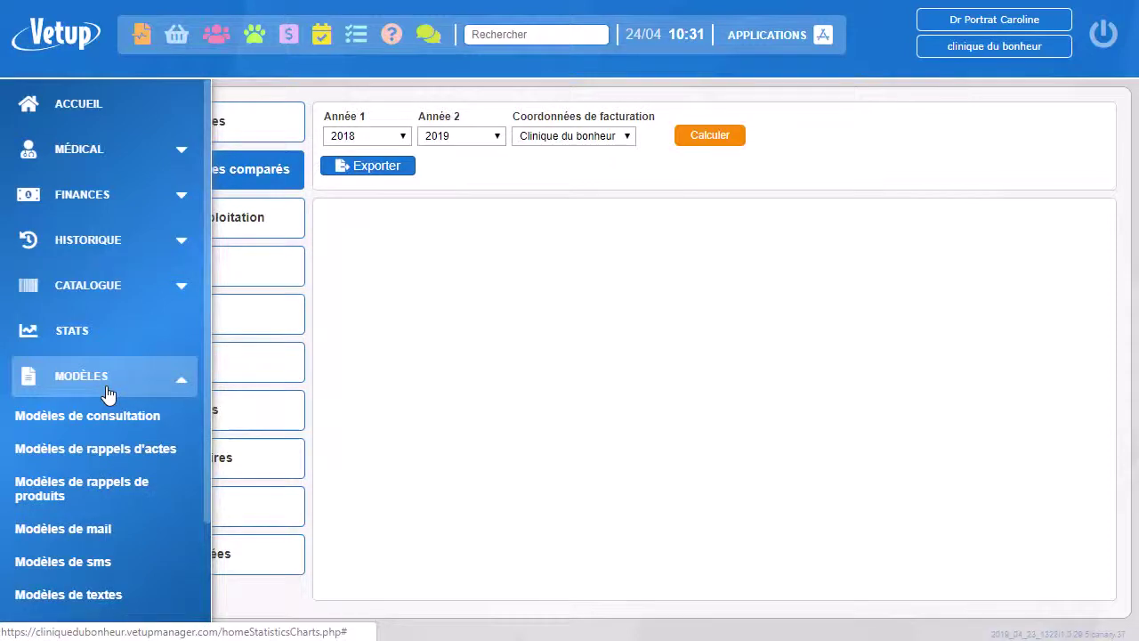
scroll(84, 494, down, 2)
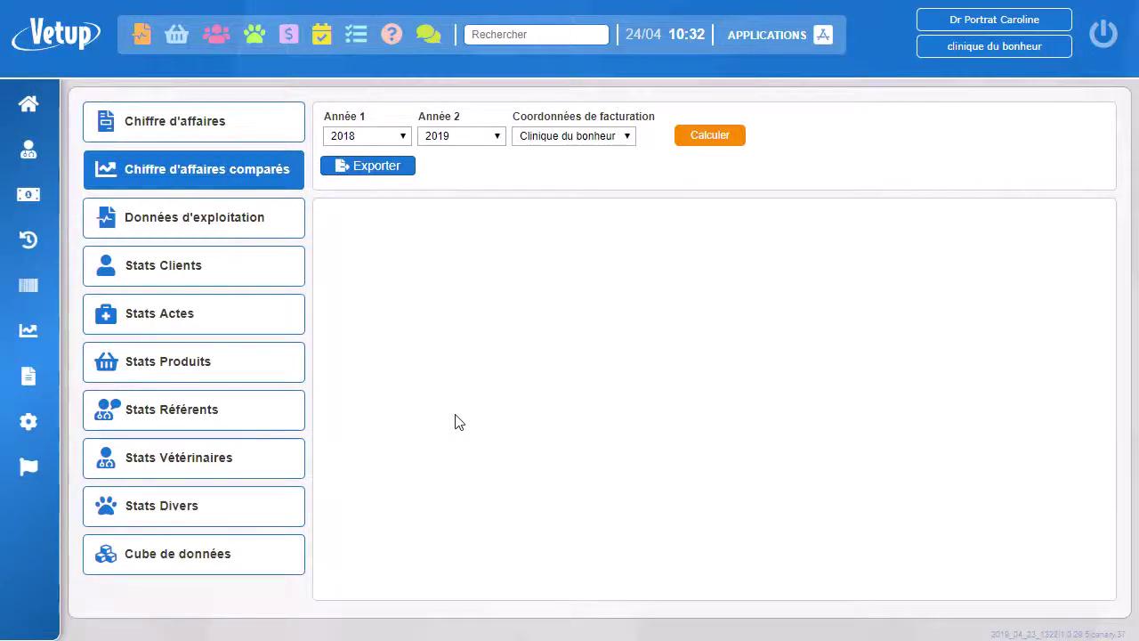
click(771, 44)
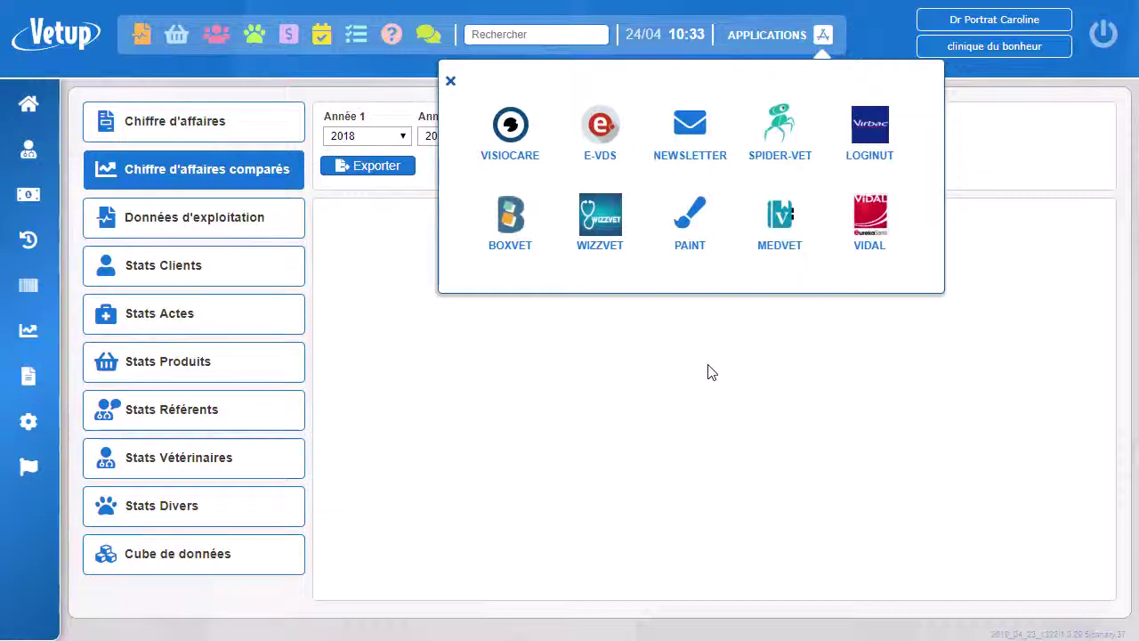
Start a consultation for the dog Bulle without linking the referring vet, and launch the eVDS dental module from the animal's actions.
mouse_move(85, 149)
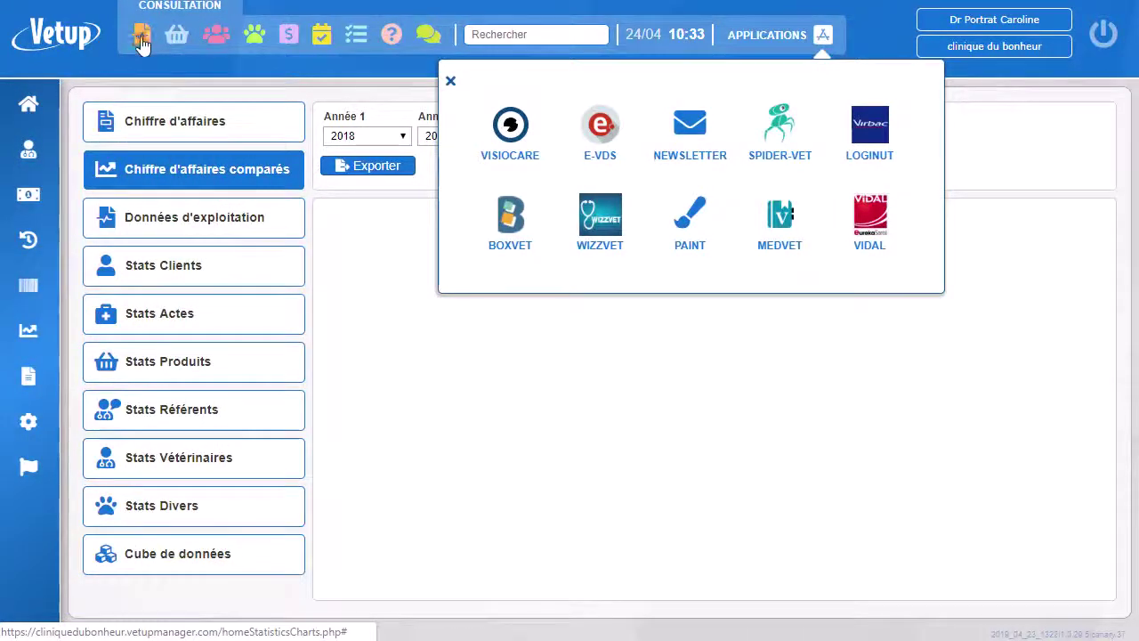
click(141, 36)
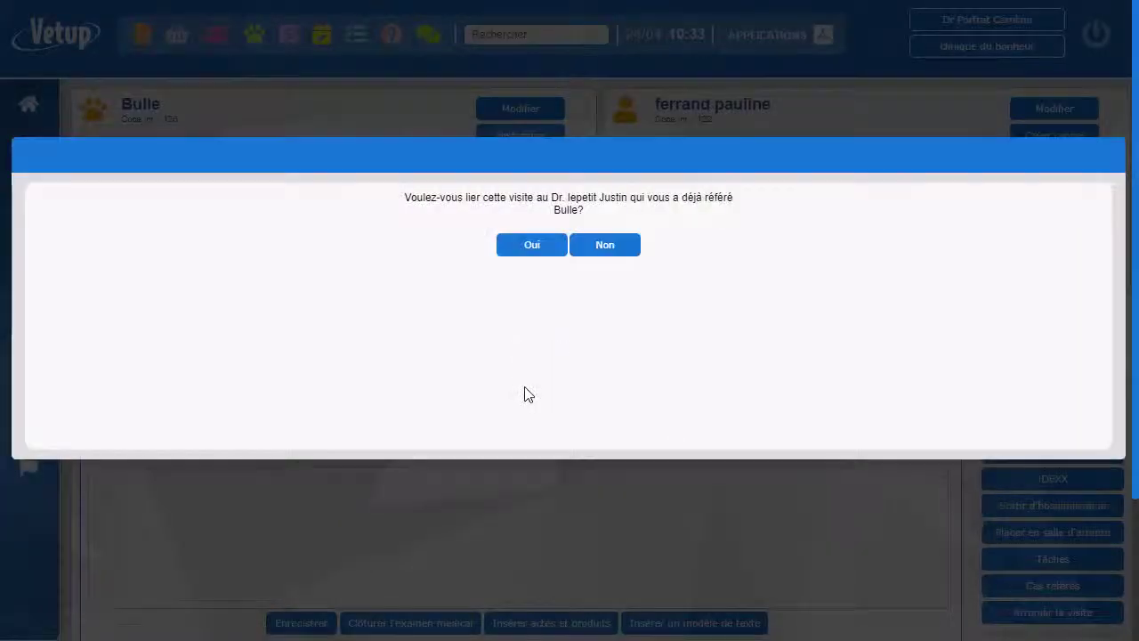
click(604, 249)
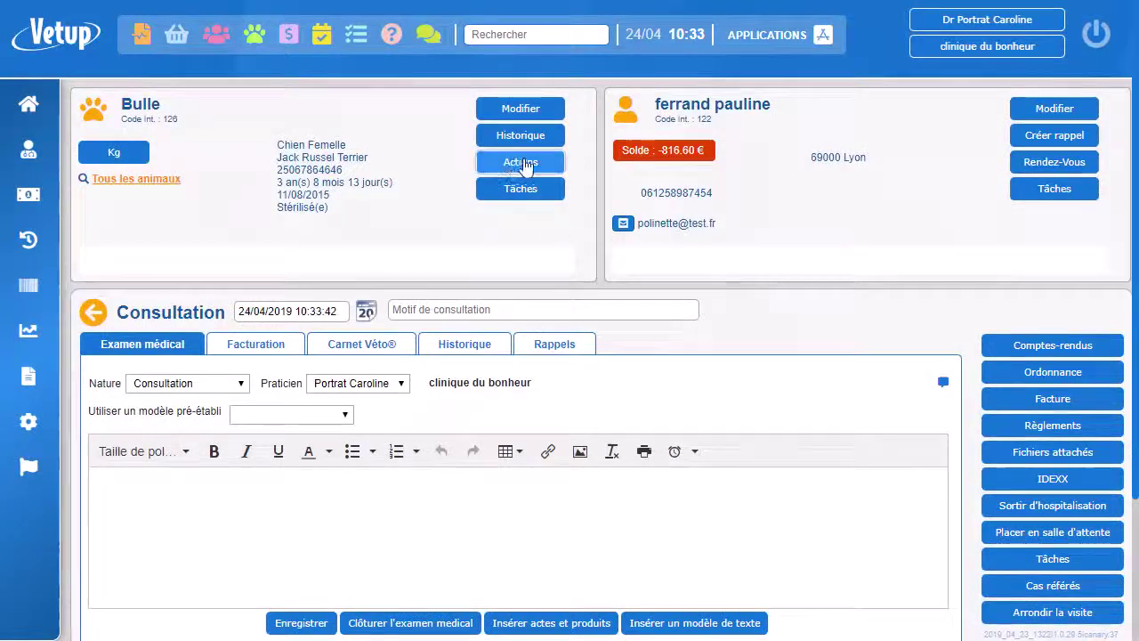
click(529, 162)
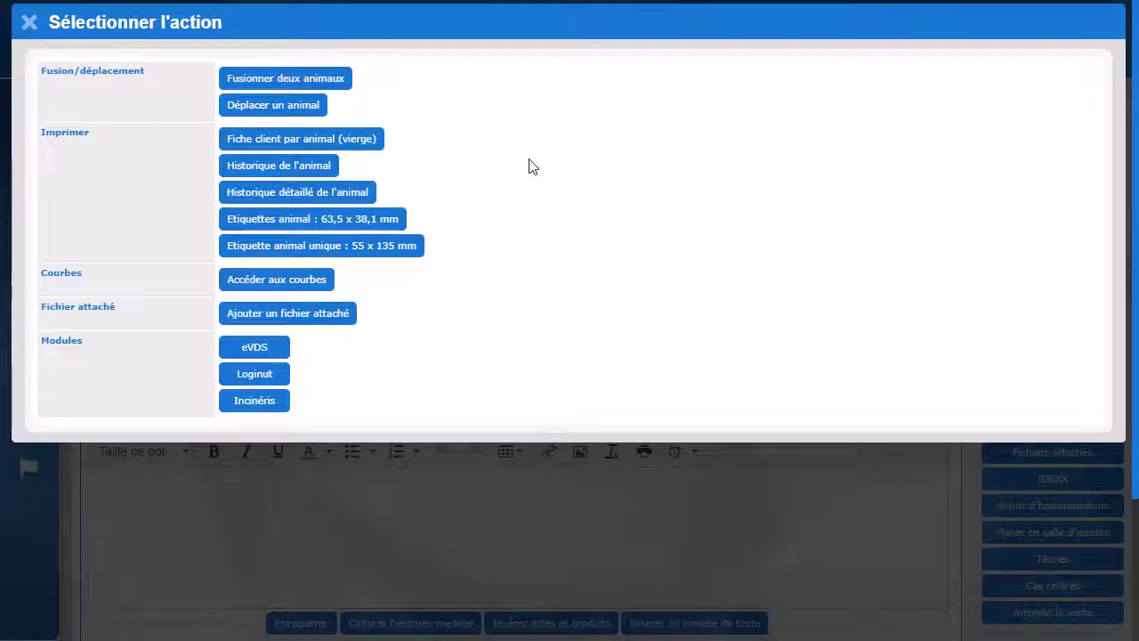
click(266, 352)
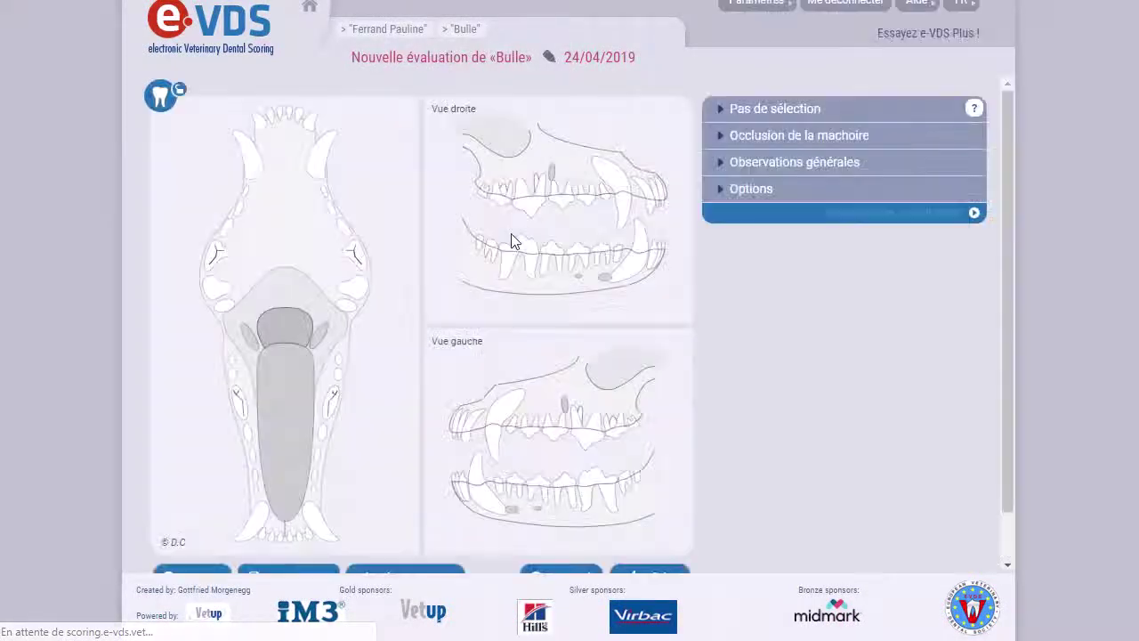
Mark tooth 104 as Fracturée and tooth 403 as Dent de lait persistante in Bulle's dental evaluation.
click(623, 191)
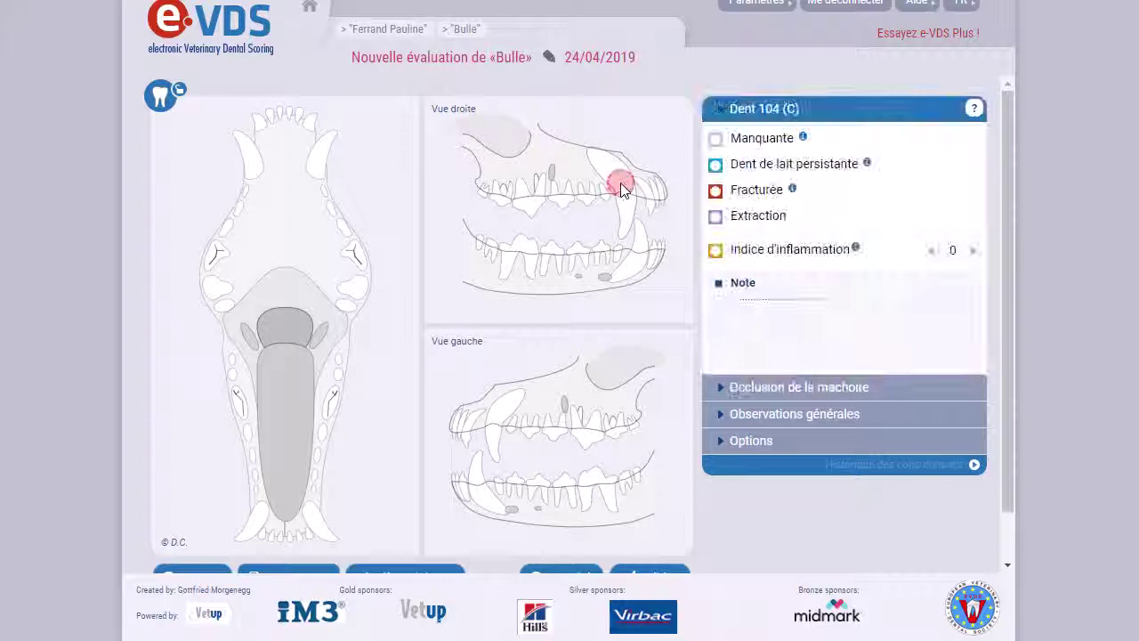
click(716, 193)
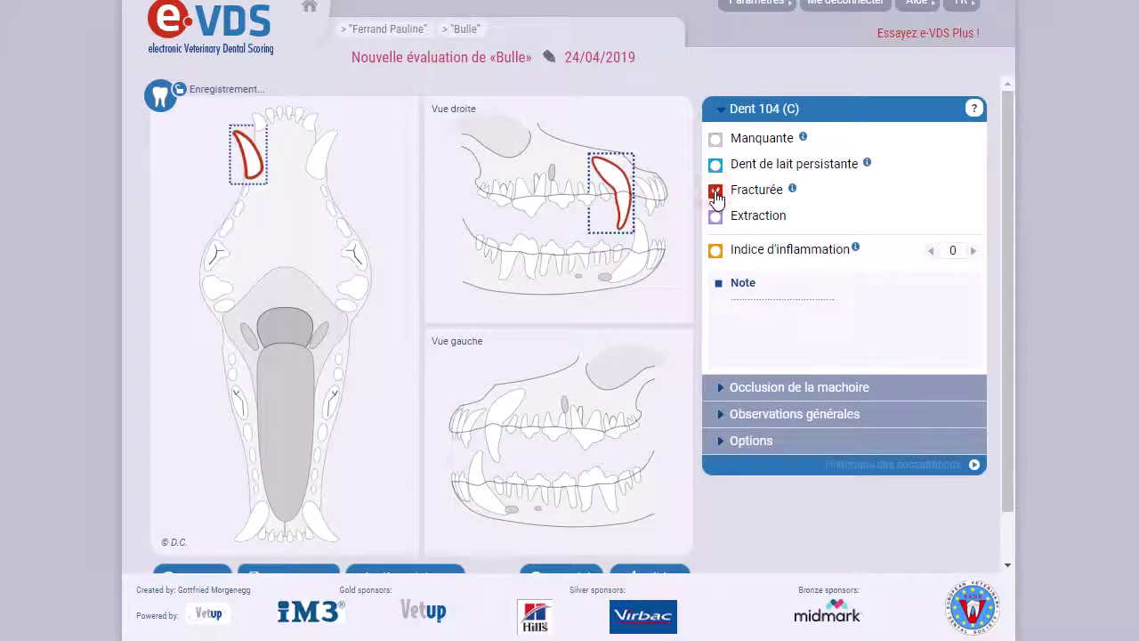
click(656, 256)
click(717, 165)
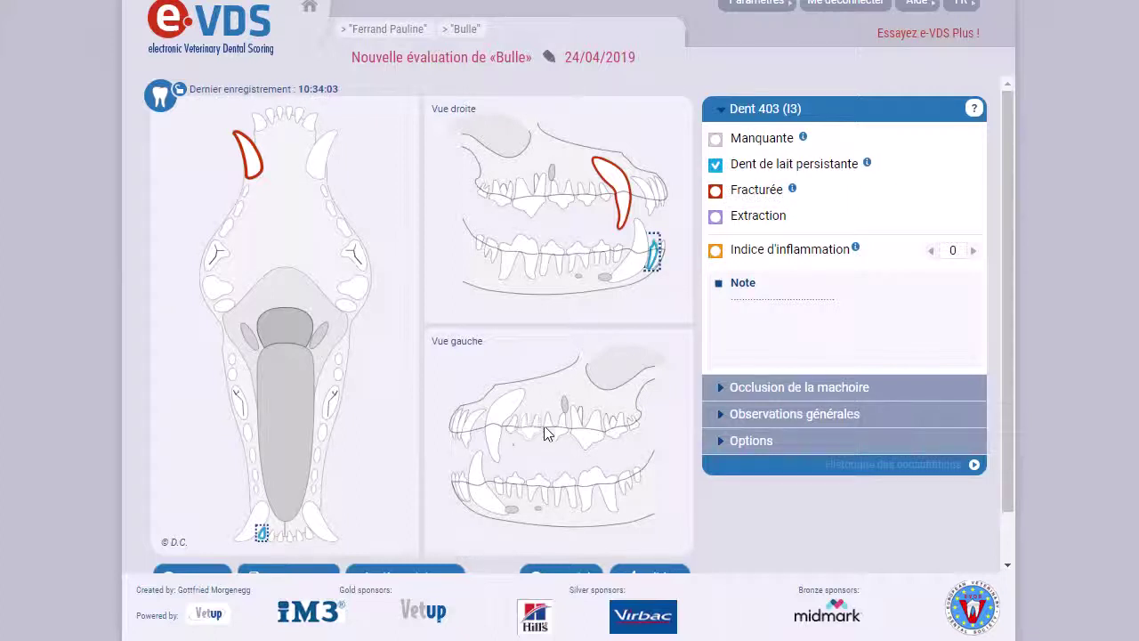
View the dental evaluation's export options, then return to the consultation and close the animal's action list.
scroll(538, 463, down, 1)
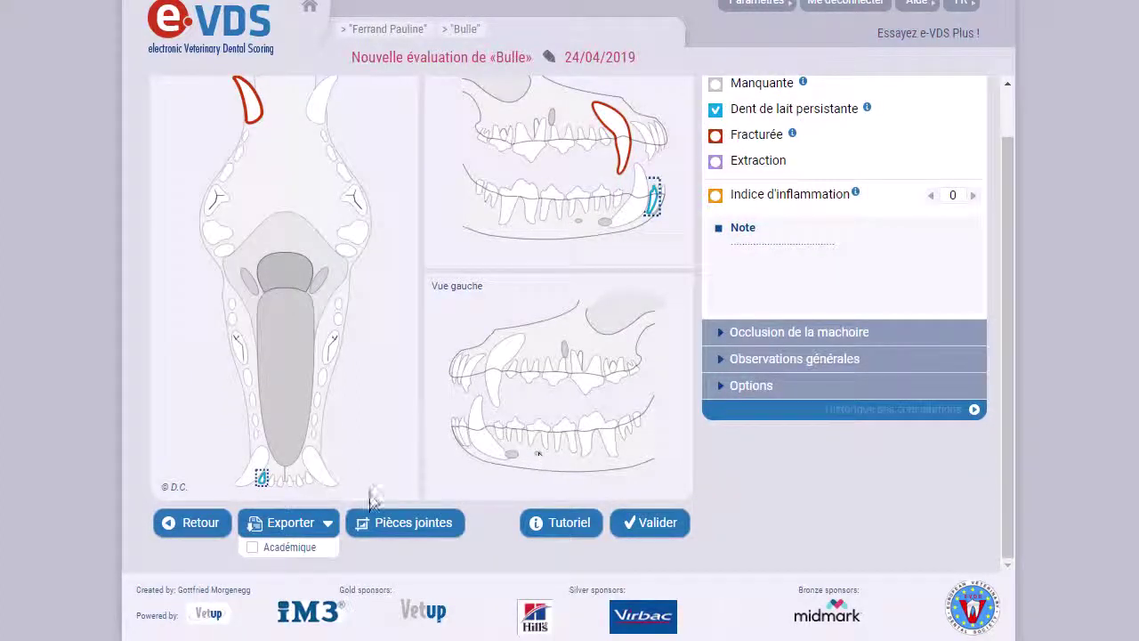
click(328, 525)
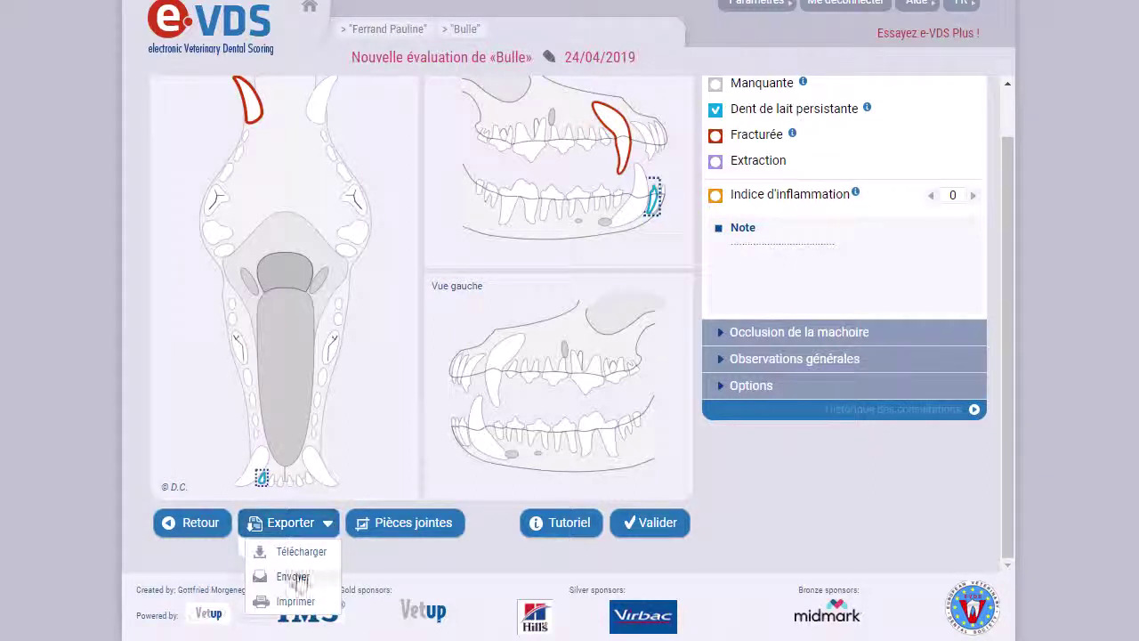
scroll(400, 352, up, 1)
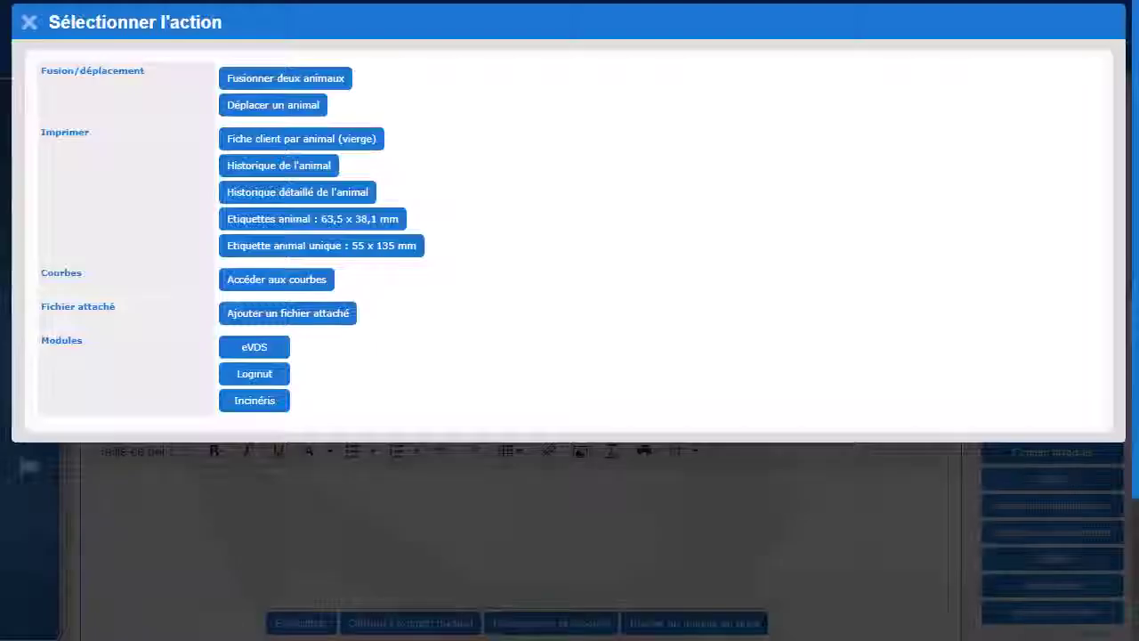
click(28, 27)
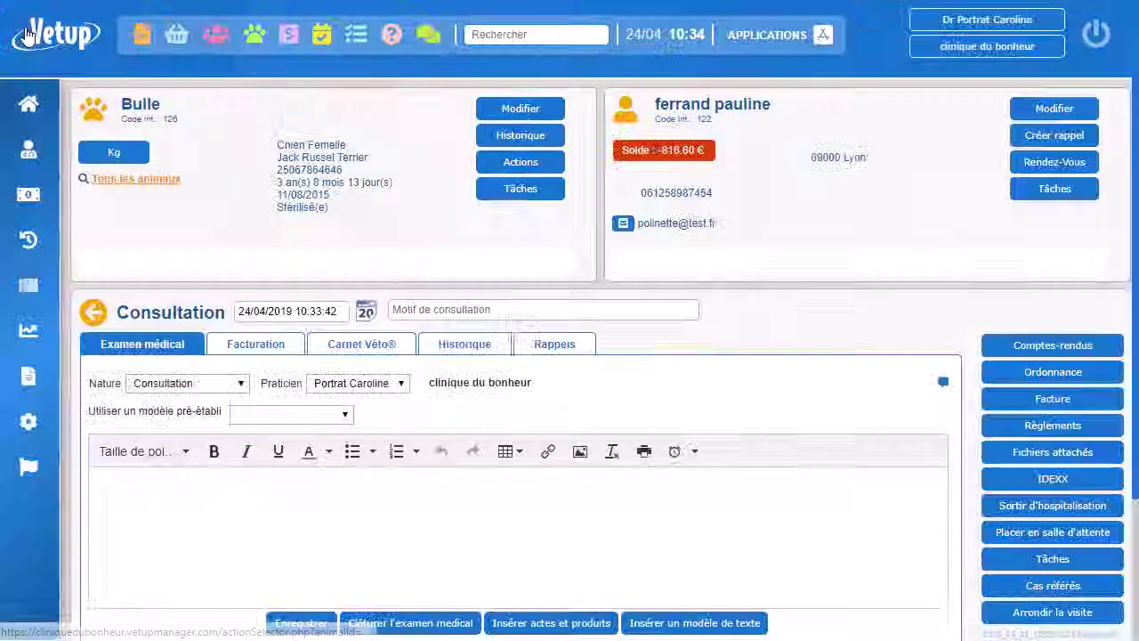